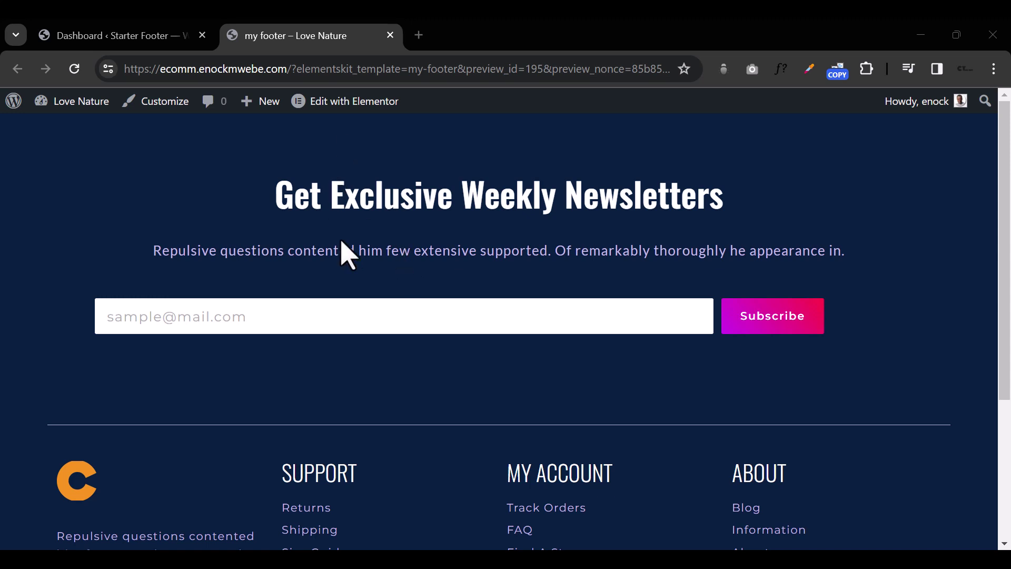
scroll(348, 255, down, 4)
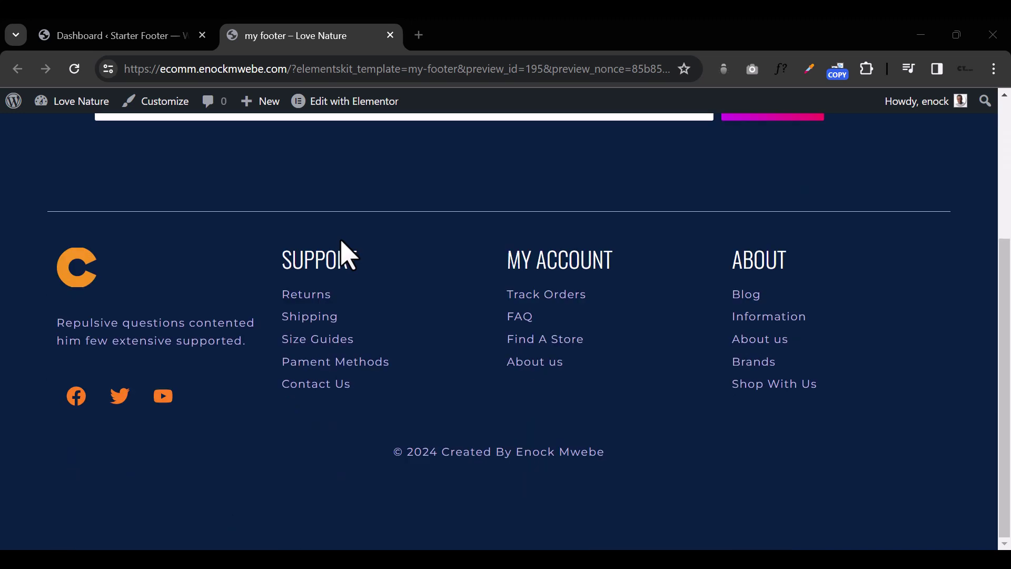
scroll(348, 255, up, 3)
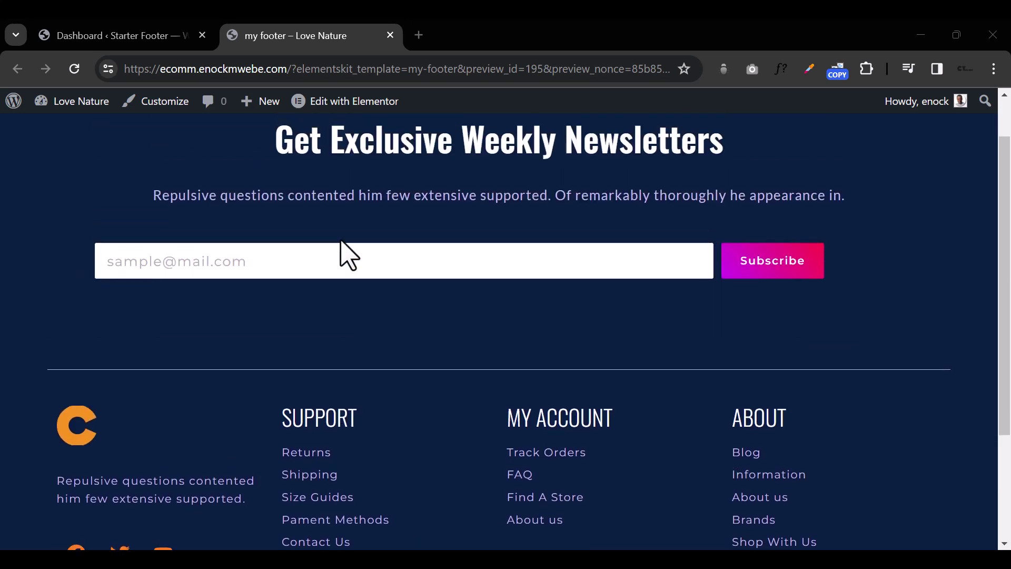
scroll(347, 255, up, 1)
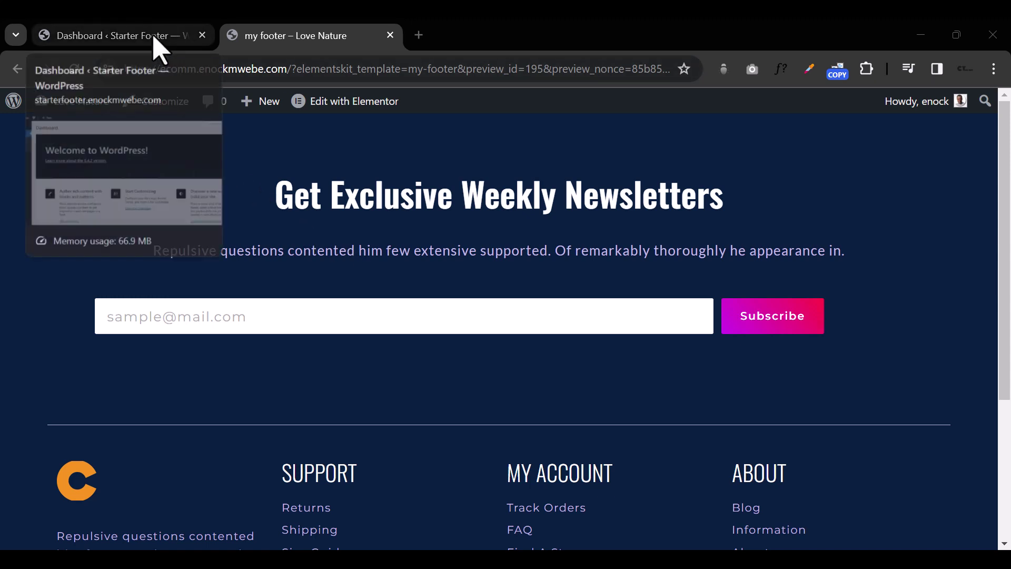
Step: Switch to the Starter Footer dashboard, search the plugin directory for elementor, and install Elementor Website Builder
click(158, 46)
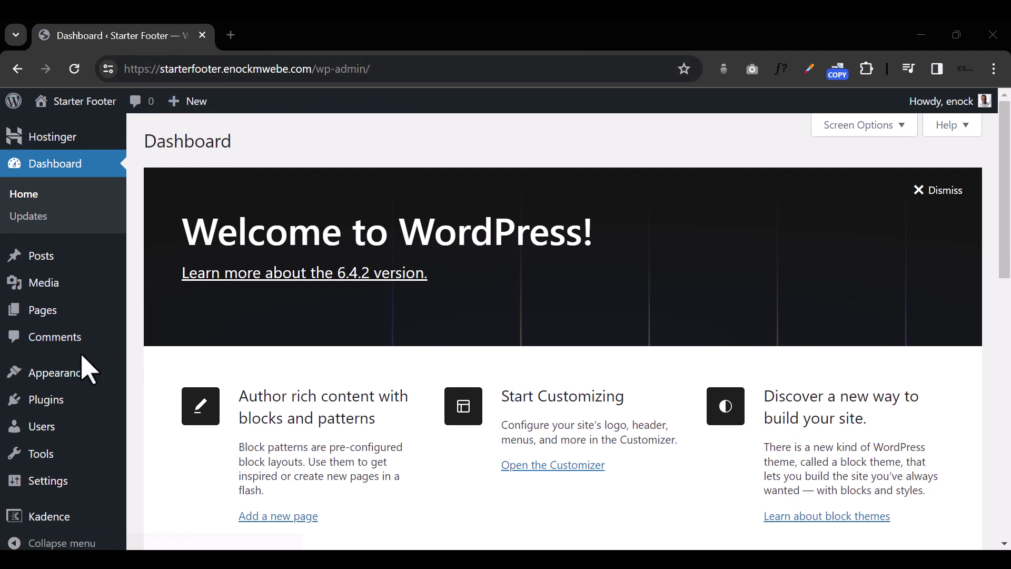
mouse_move(80, 399)
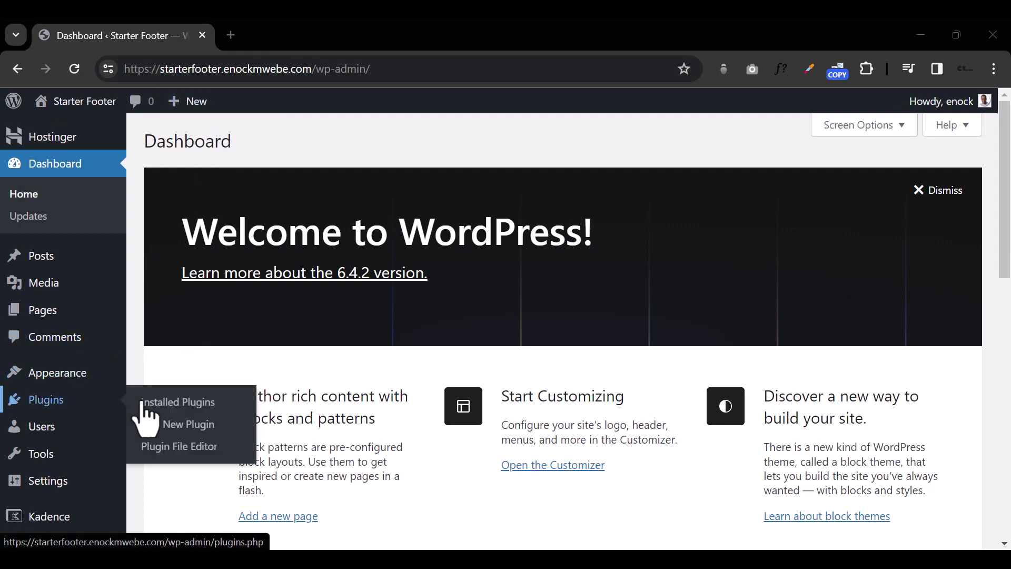
click(205, 439)
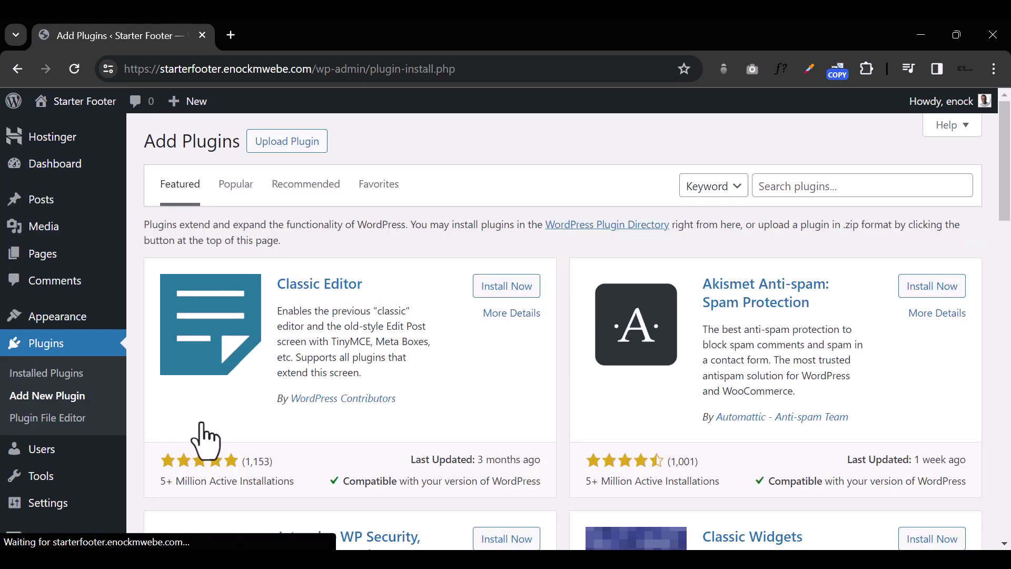
click(819, 185)
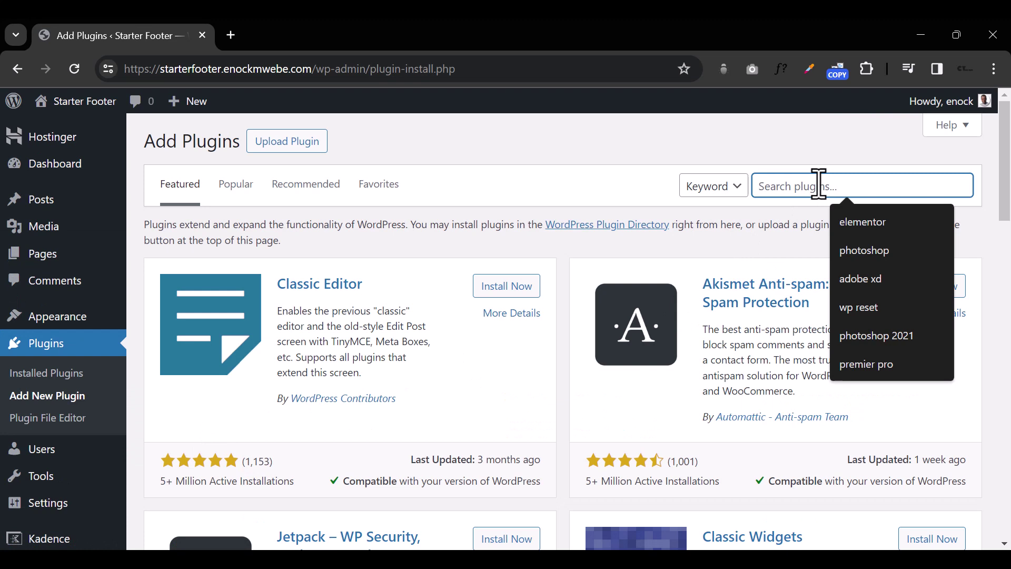
text(elementor)
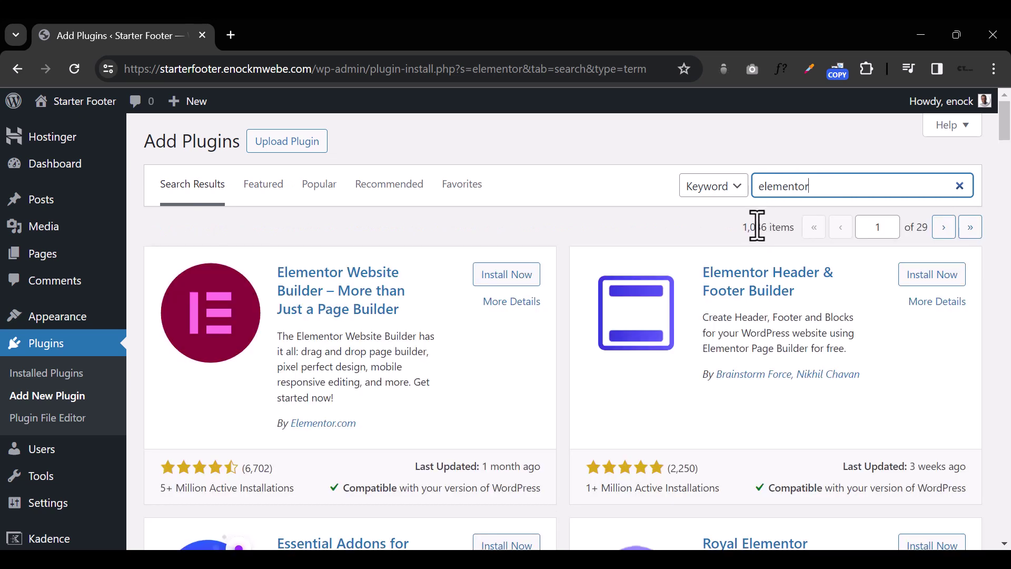
click(504, 277)
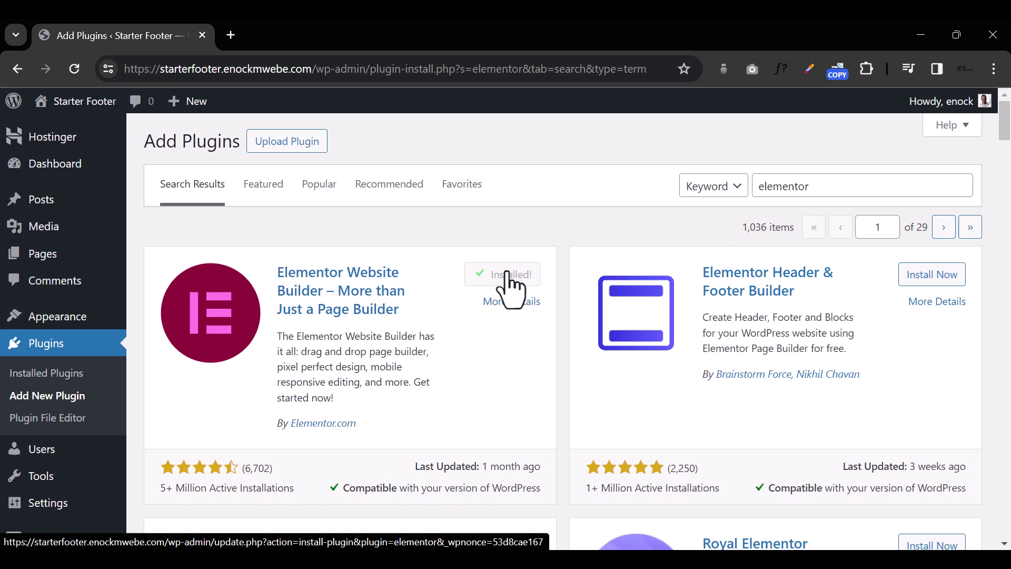
Step: Install the Royal Elementor Addons and Templates plugin and the ElementsKit Elementor addons plugin from the search results
scroll(525, 311, down, 3)
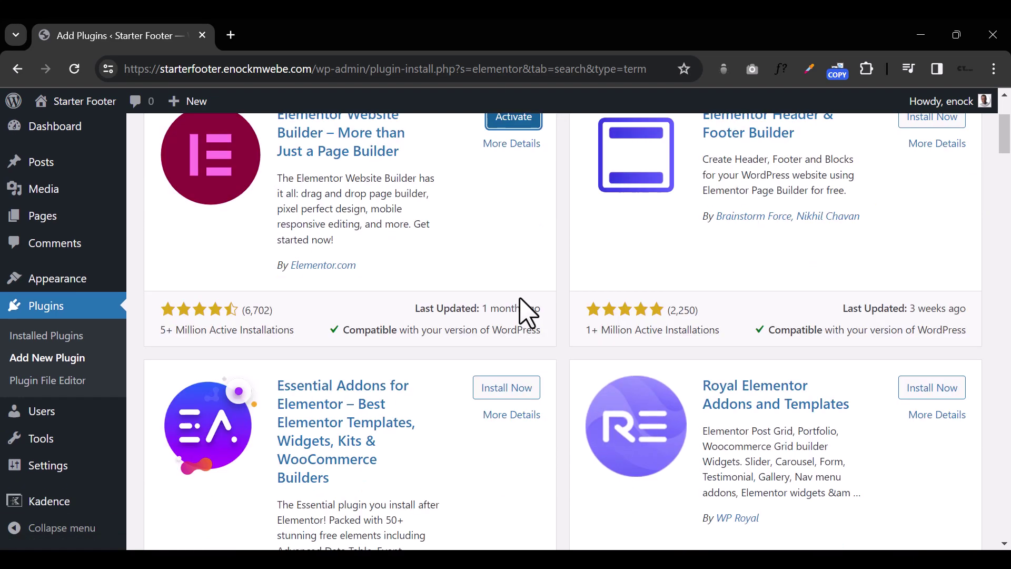
scroll(525, 311, down, 3)
click(940, 235)
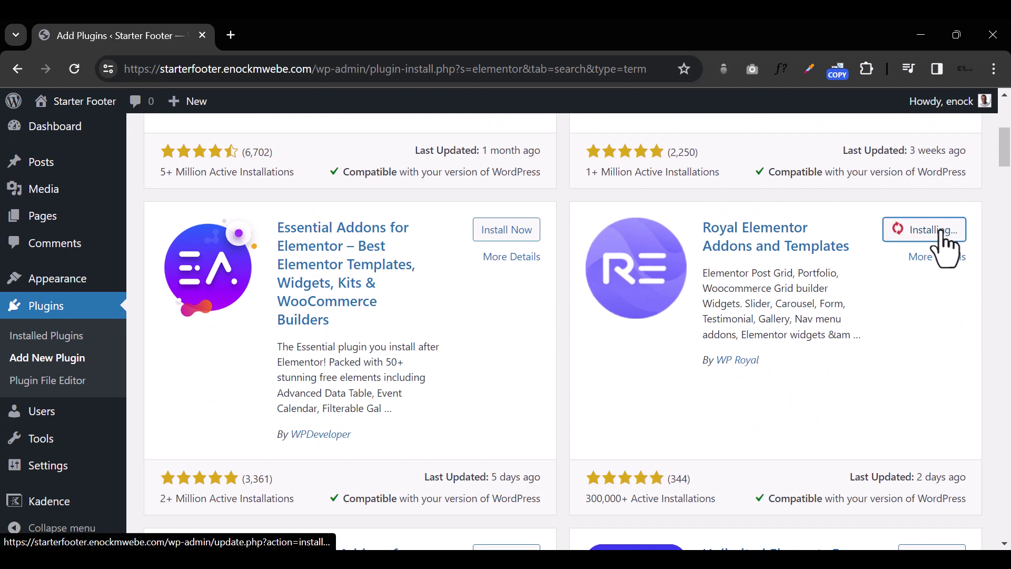
scroll(527, 390, down, 3)
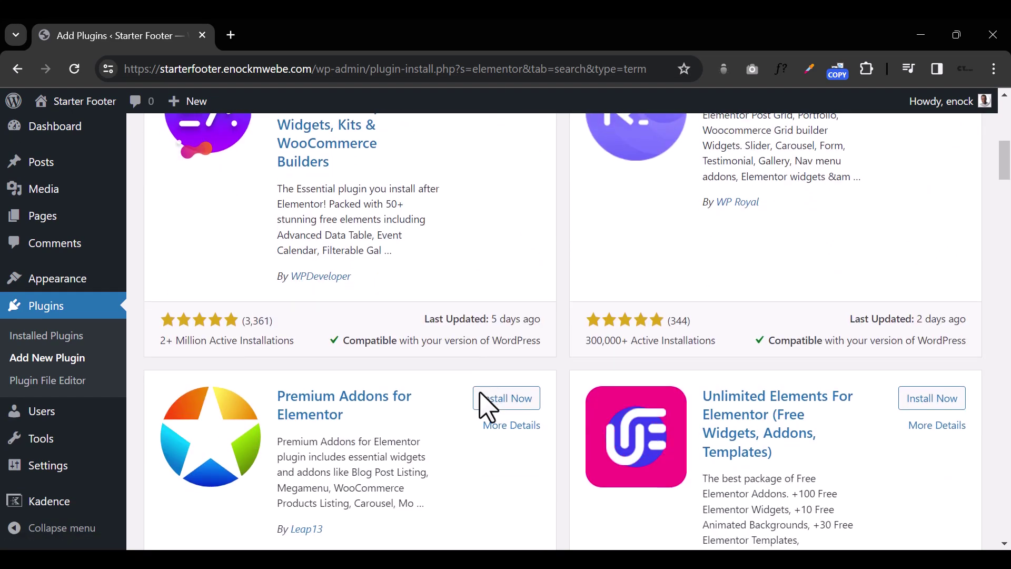
scroll(485, 400, down, 6)
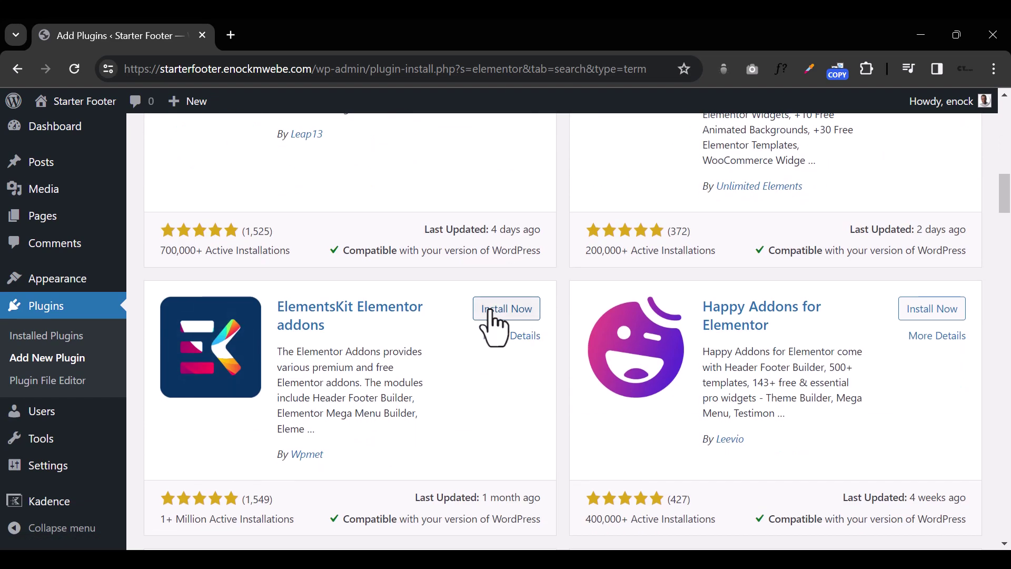
click(491, 309)
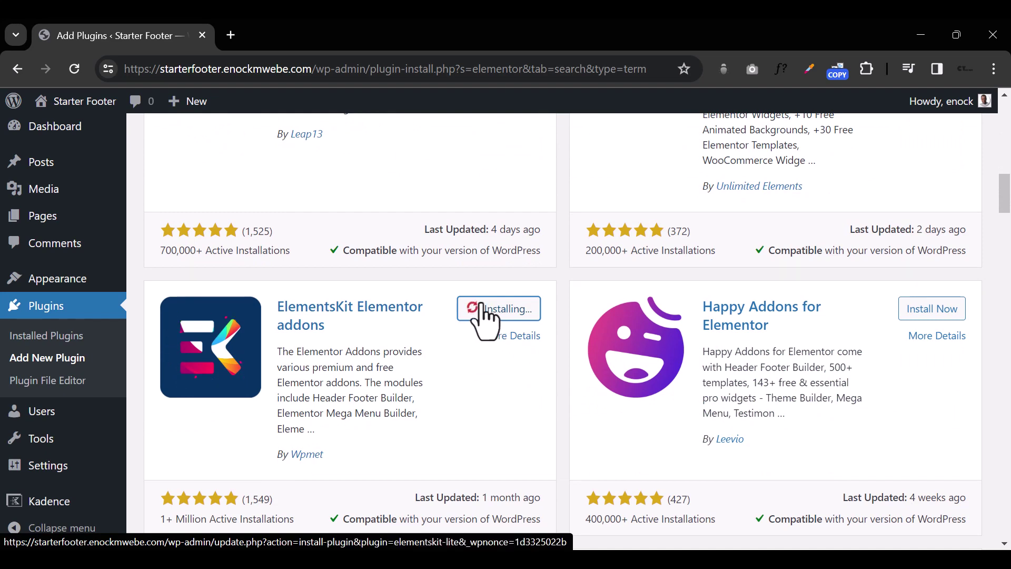
Step: Open the site's list of installed plugins
mouse_move(109, 282)
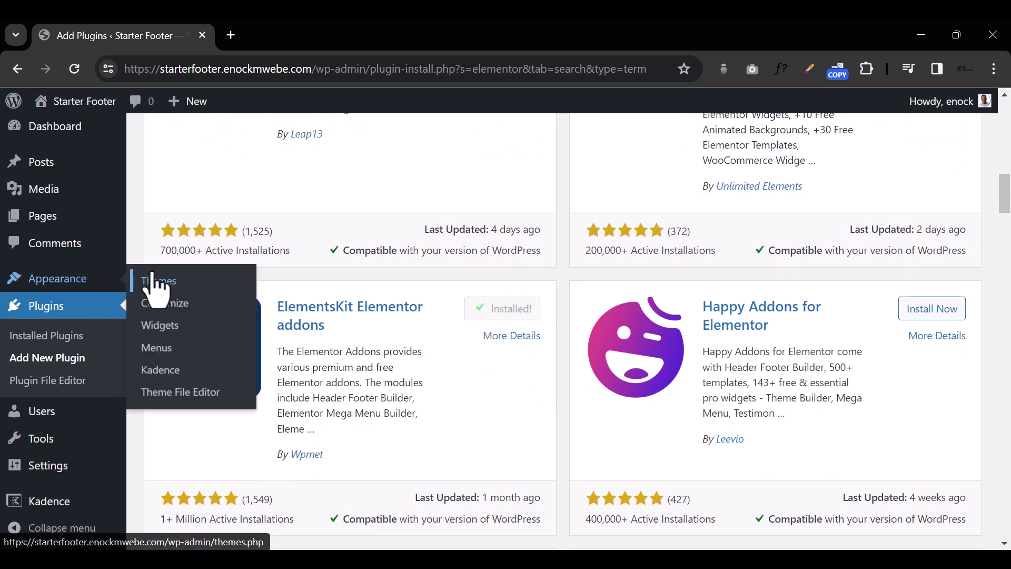
scroll(545, 453, up, 2)
scroll(546, 453, up, 5)
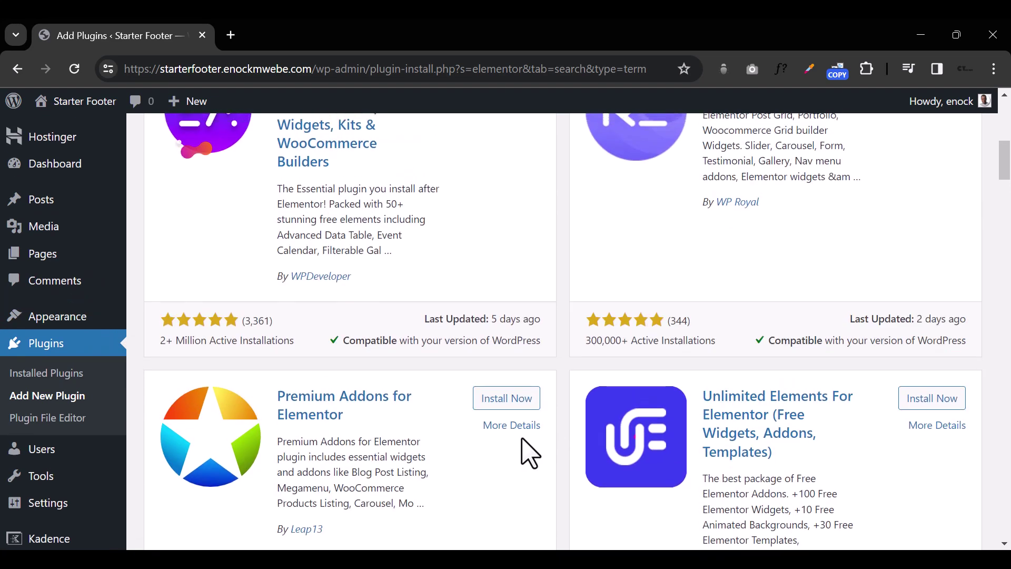
click(89, 374)
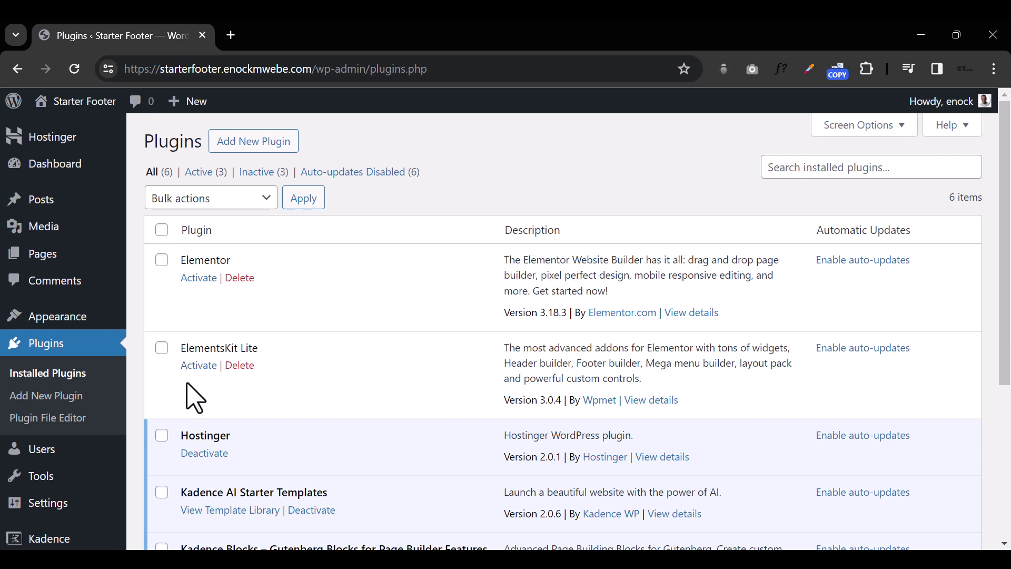
Step: Activate the Elementor, ElementsKit Lite and Royal Elementor Addons plugins together with a bulk action
click(162, 347)
scroll(274, 364, down, 5)
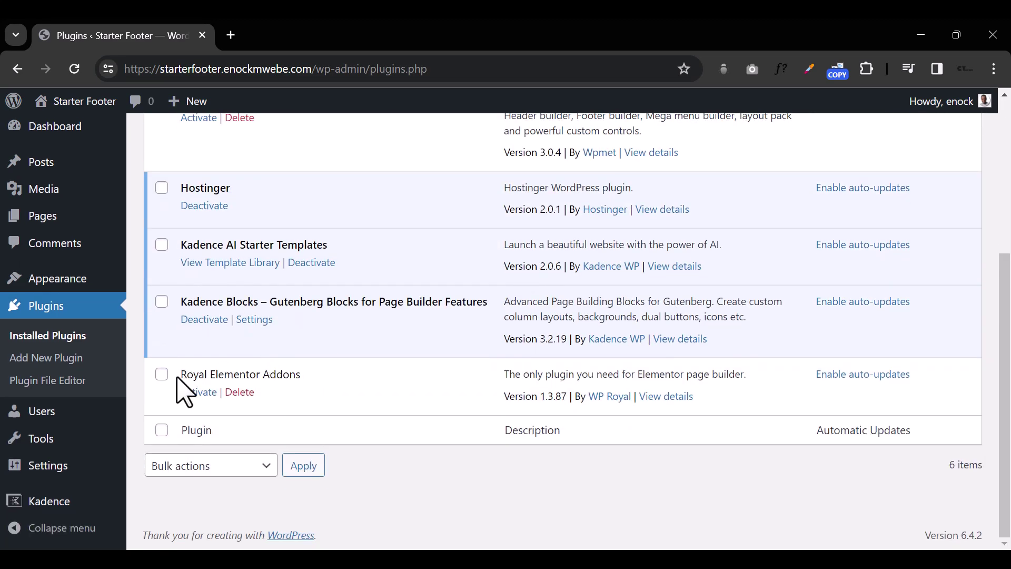
click(161, 374)
scroll(210, 400, up, 5)
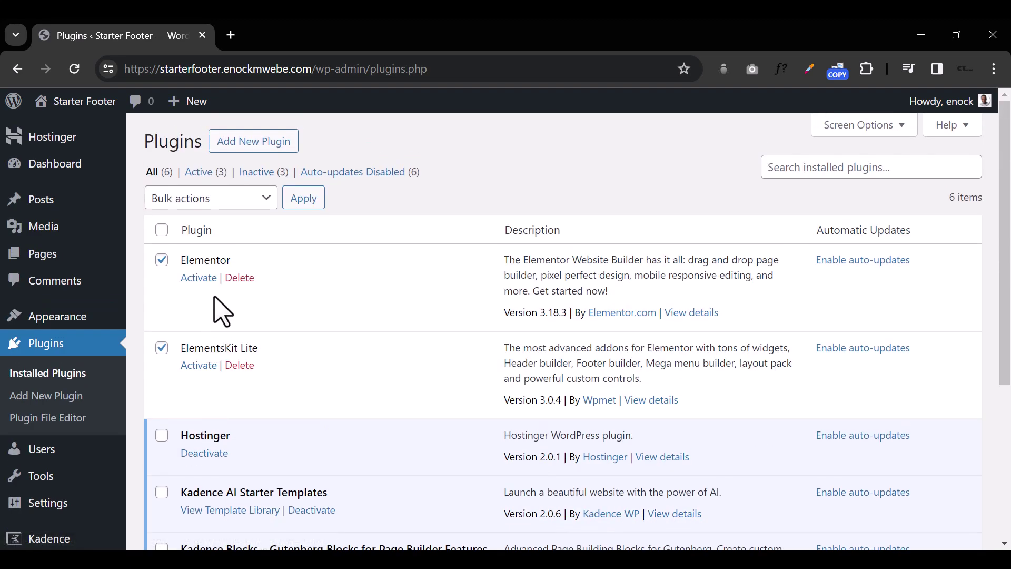
click(232, 199)
click(231, 231)
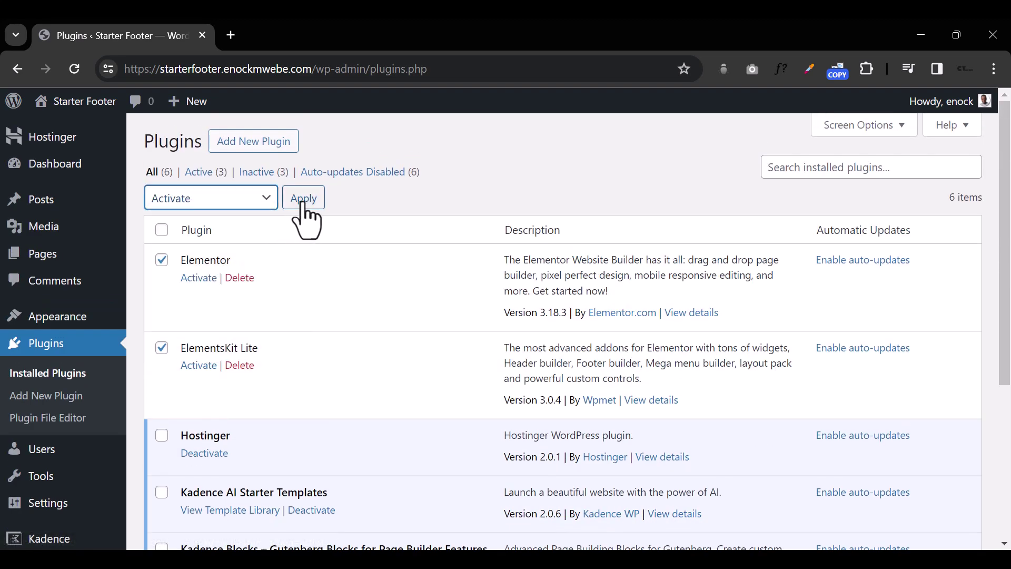
click(306, 200)
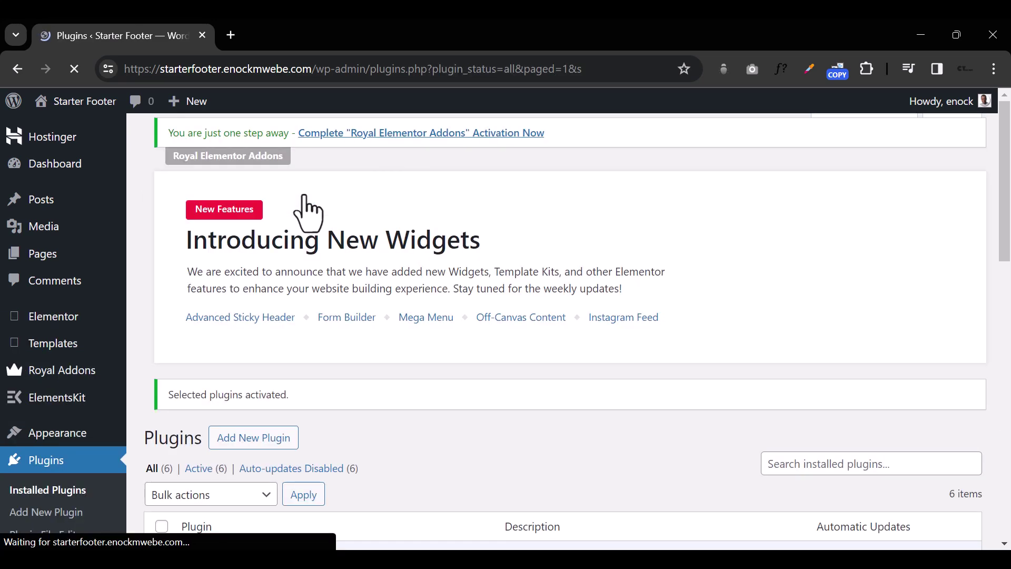
scroll(453, 337, down, 6)
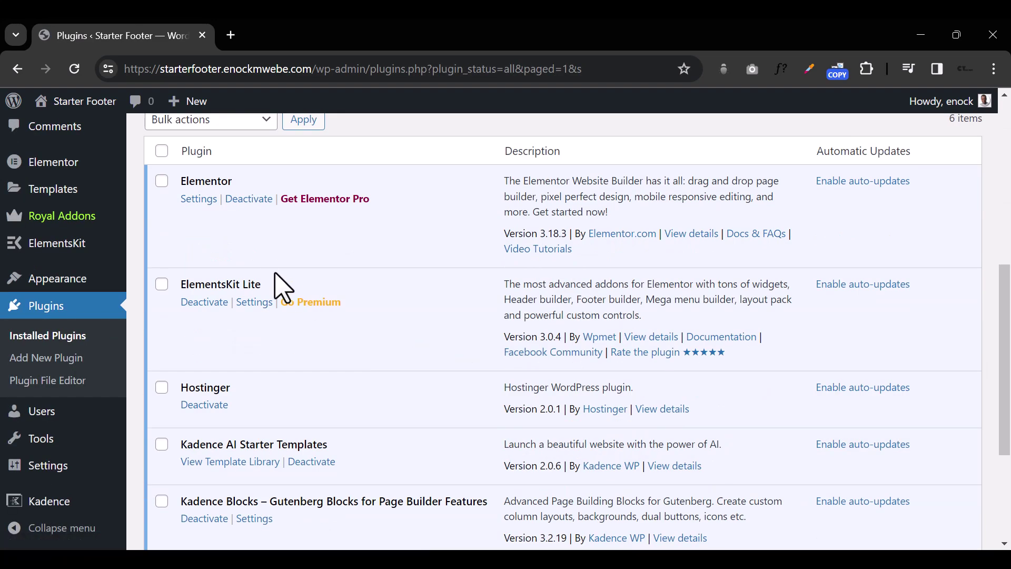
scroll(279, 287, down, 4)
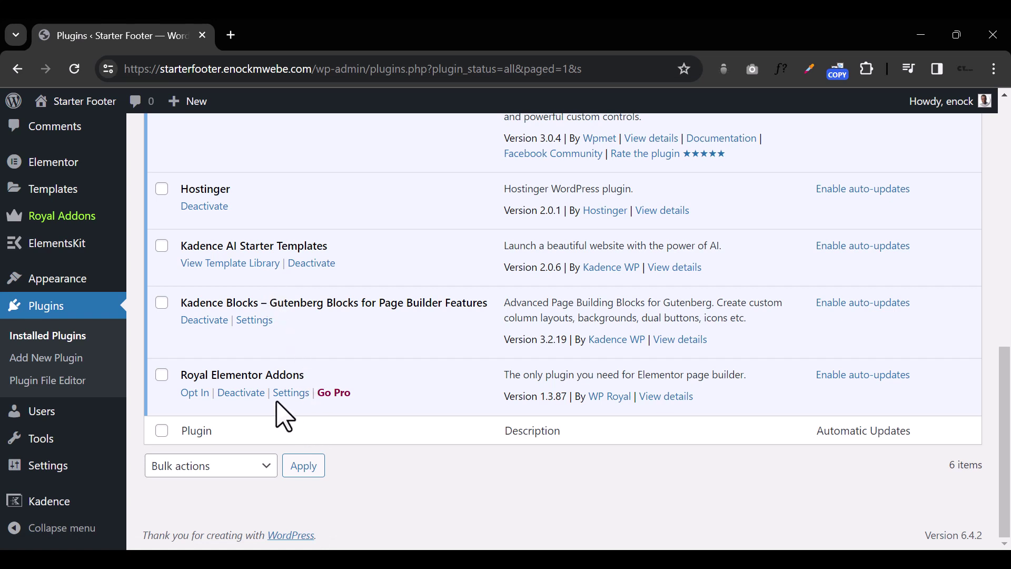
Step: Open the ElementsKit setup wizard, keep the Basic (Recommended) configuration, and continue past the Sign Up stage without entering details
mouse_move(78, 252)
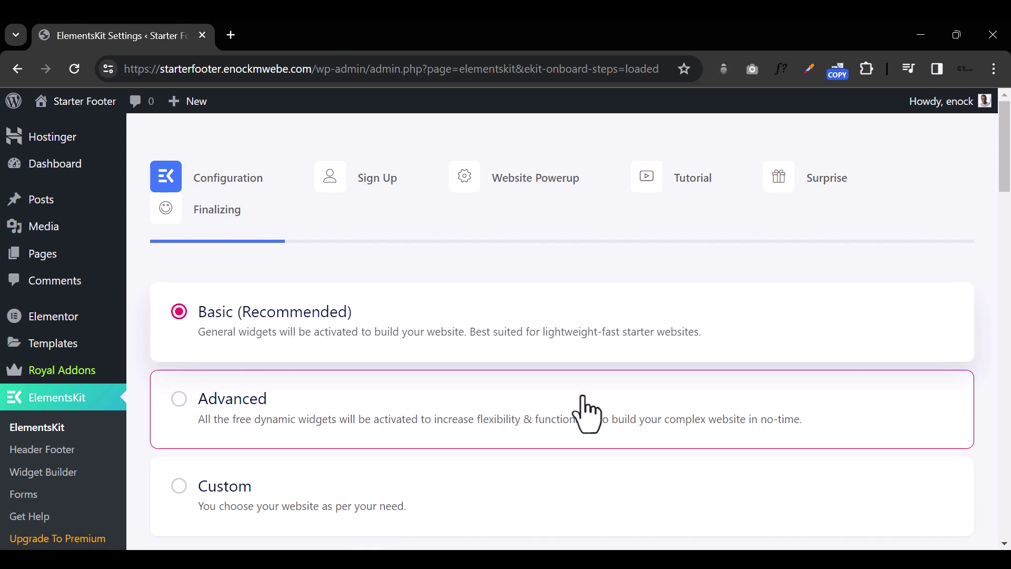
scroll(586, 414, down, 20)
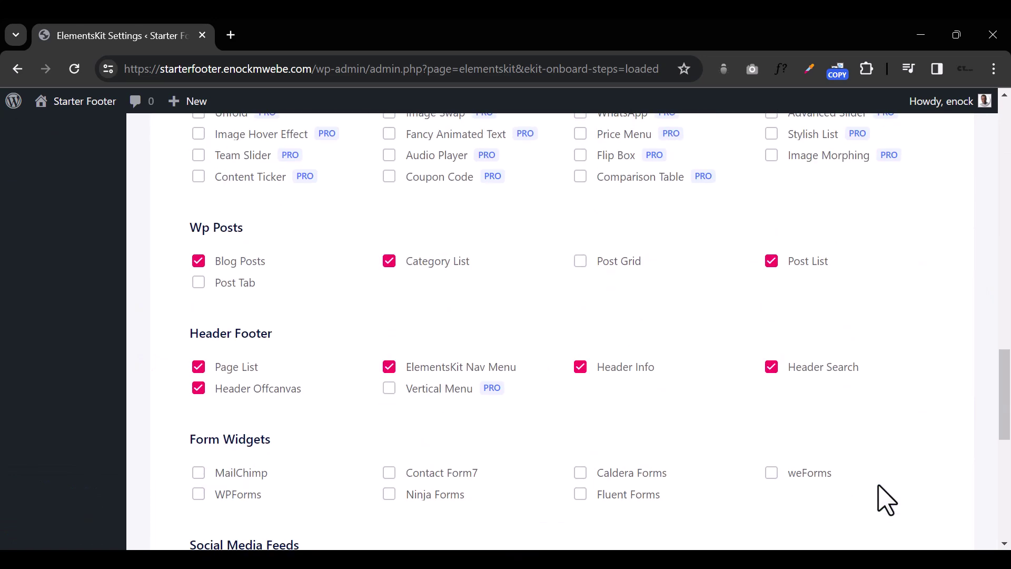
scroll(879, 499, down, 9)
click(901, 454)
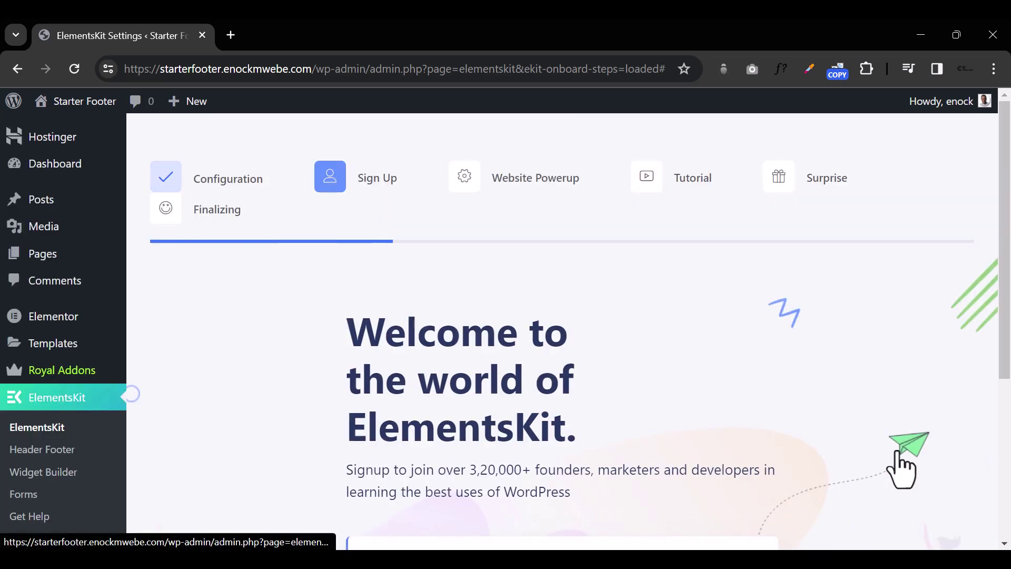
scroll(843, 463, down, 6)
click(748, 458)
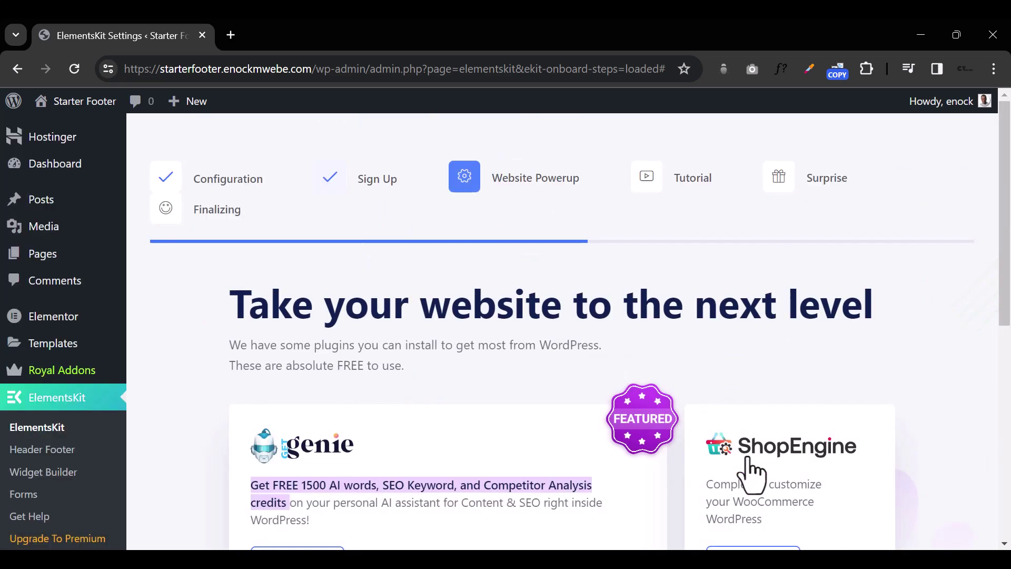
scroll(752, 470, down, 10)
click(747, 456)
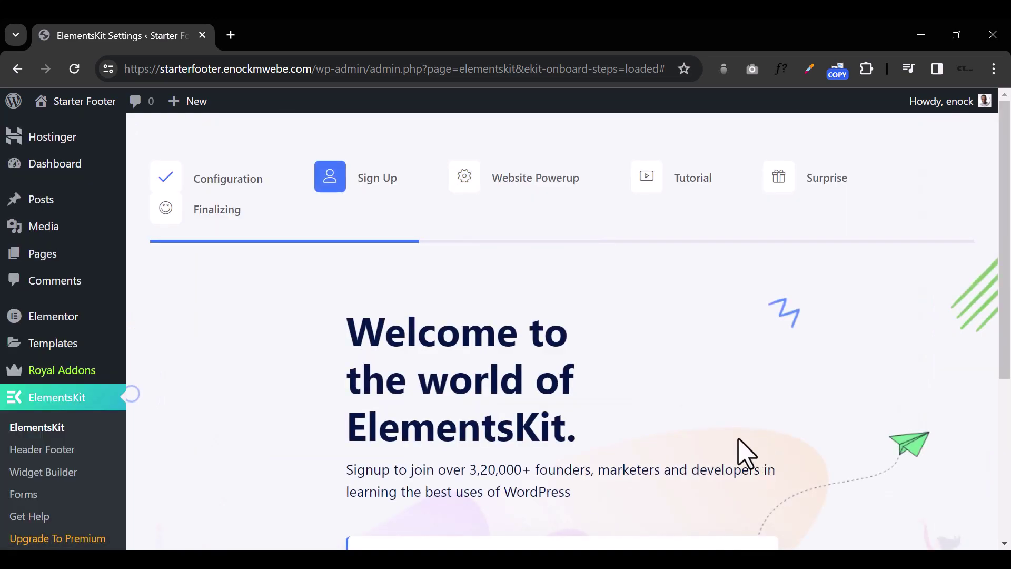
scroll(831, 459, down, 6)
click(740, 458)
Step: Continue through the Website Powerup, Tutorial and Surprise stages without installing extra plugins, and save the ElementsKit setup changes
scroll(769, 456, down, 10)
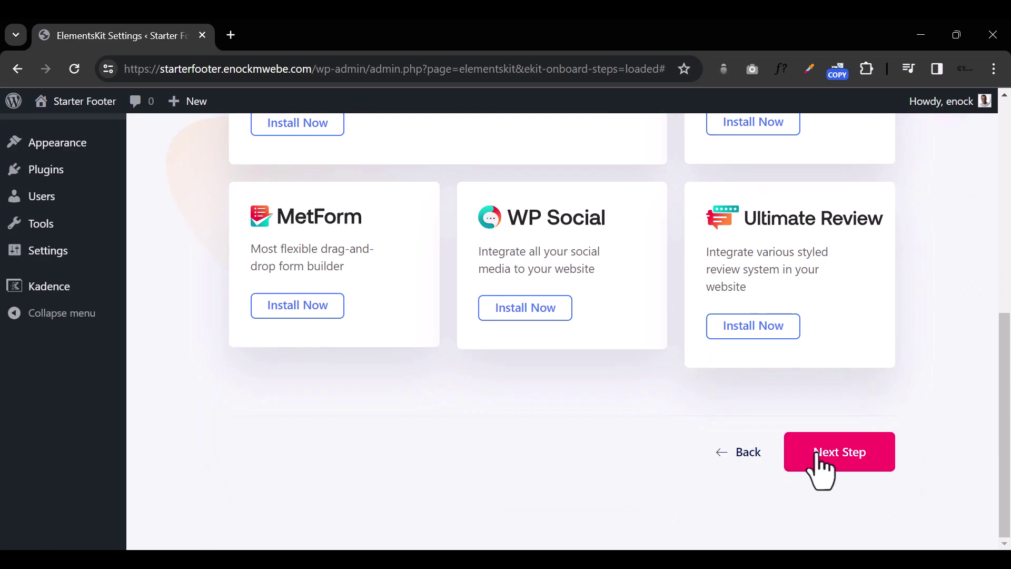
click(816, 454)
scroll(827, 463, down, 10)
click(825, 455)
scroll(822, 458, down, 8)
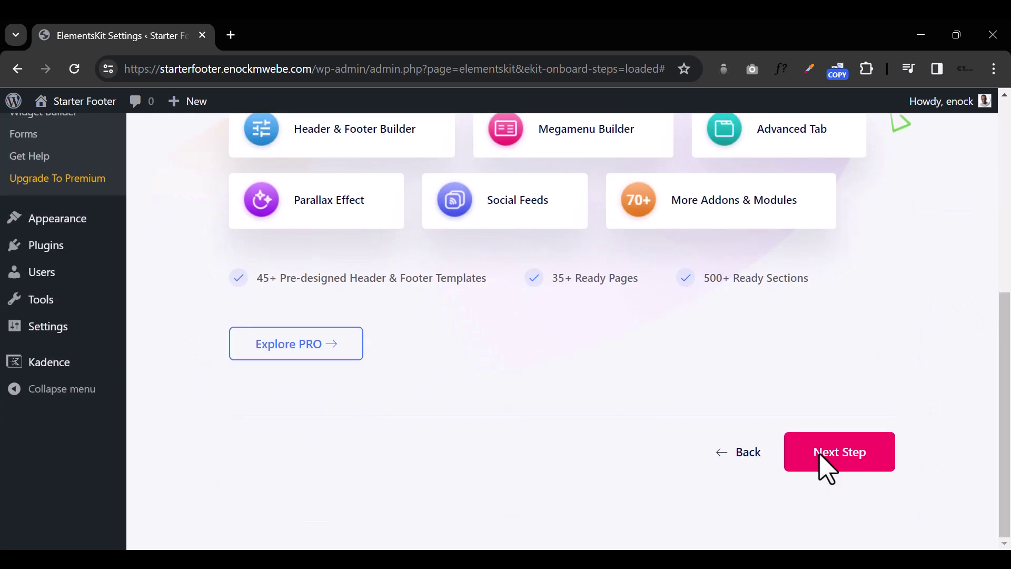
click(824, 455)
scroll(827, 468, down, 5)
click(608, 431)
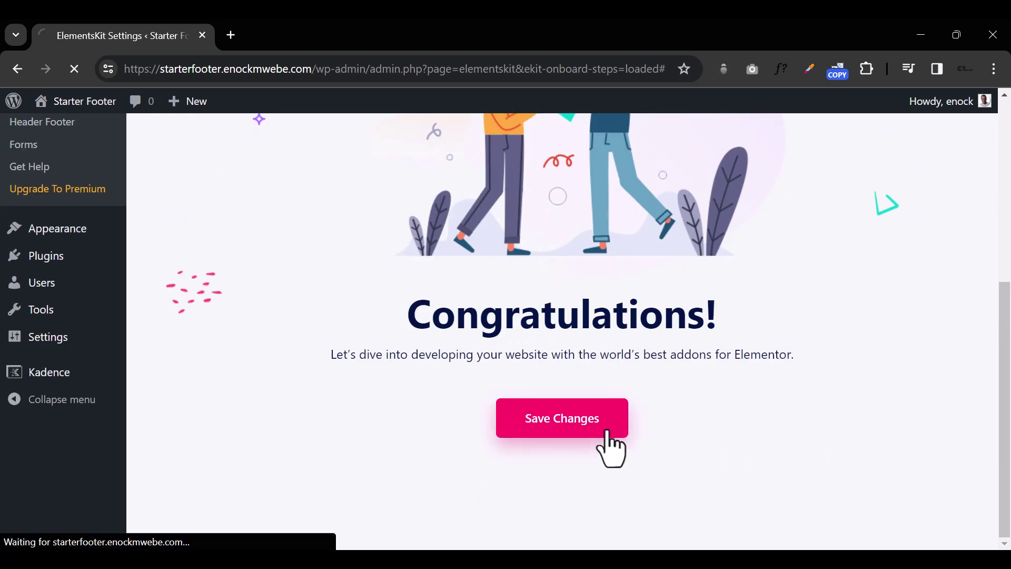
mouse_move(87, 375)
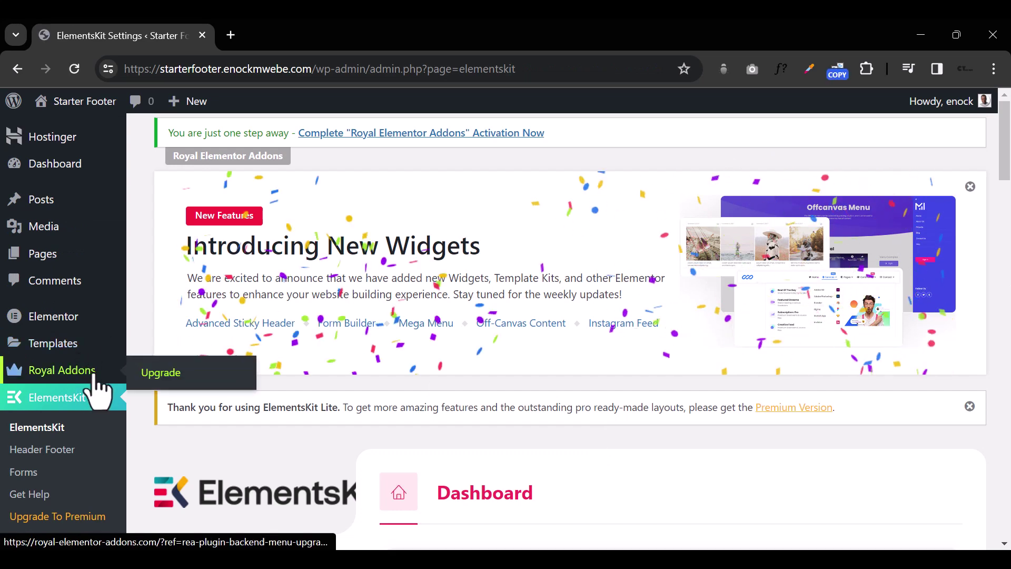
click(87, 375)
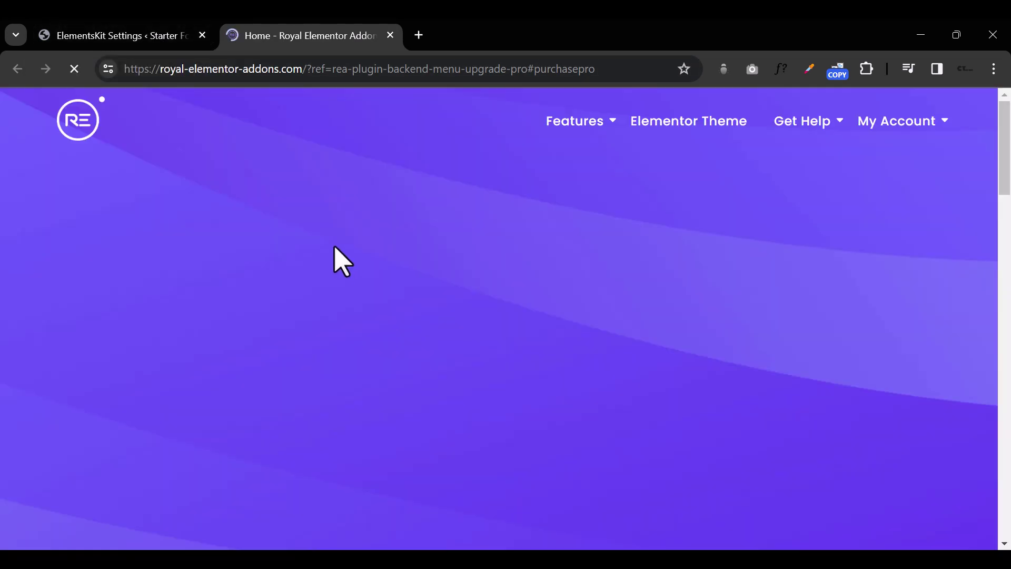
click(391, 35)
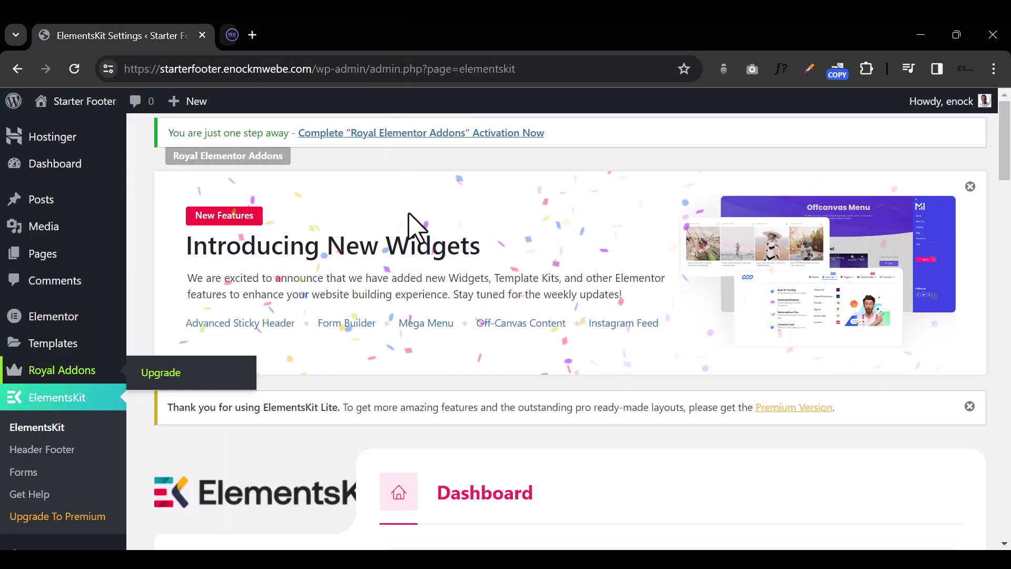
Step: Complete the Royal Elementor Addons activation, skipping the opt-in for email notifications, and look through its Templates Kit library
click(388, 135)
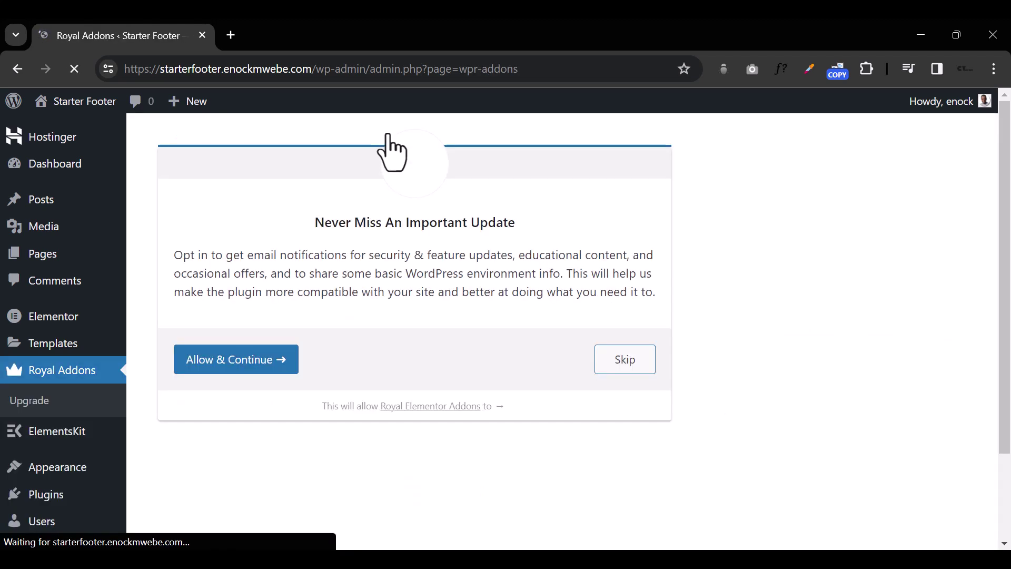
click(627, 367)
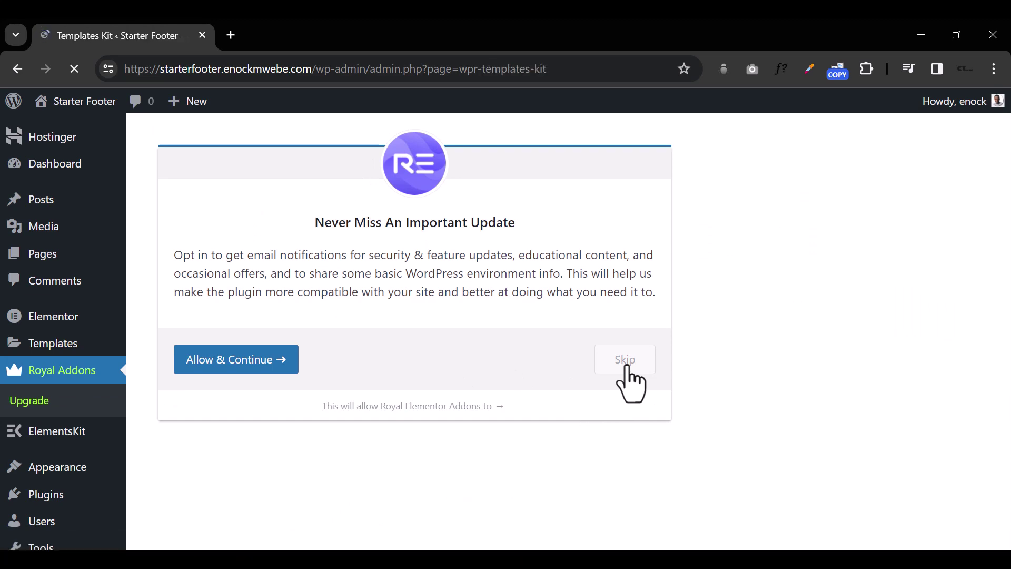
scroll(604, 374, down, 5)
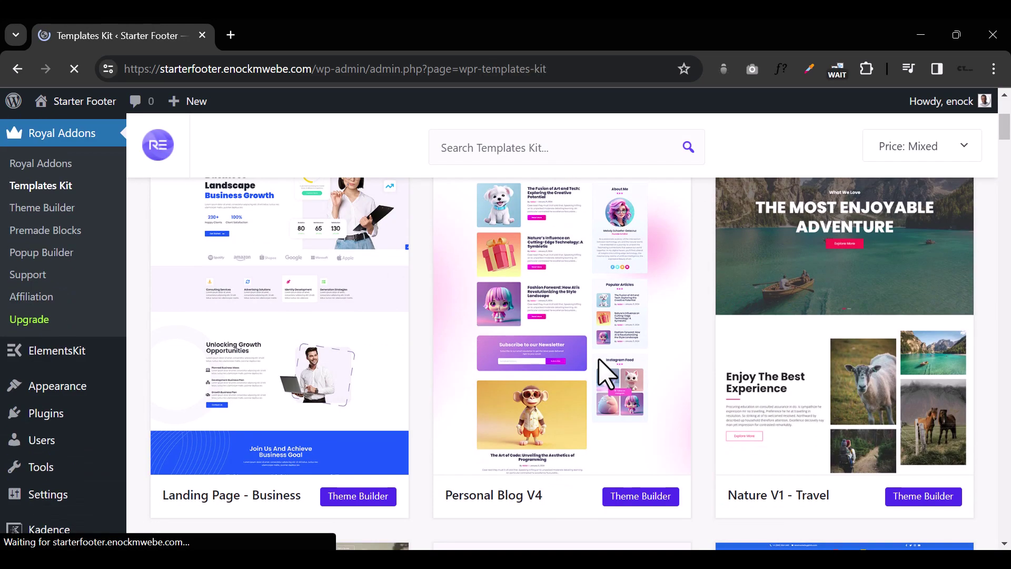
scroll(604, 373, down, 7)
scroll(605, 373, down, 10)
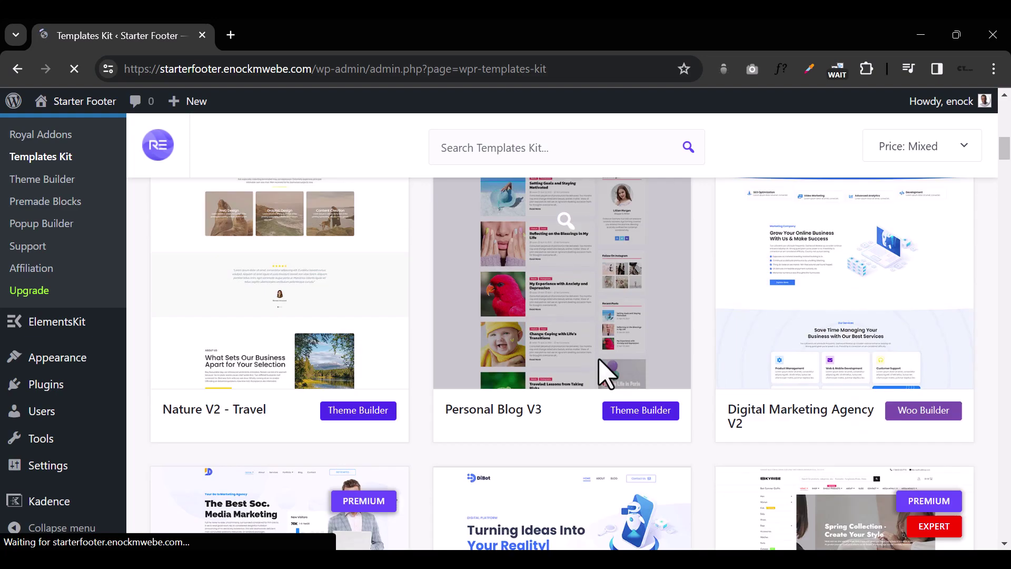
scroll(604, 373, up, 5)
scroll(604, 373, down, 5)
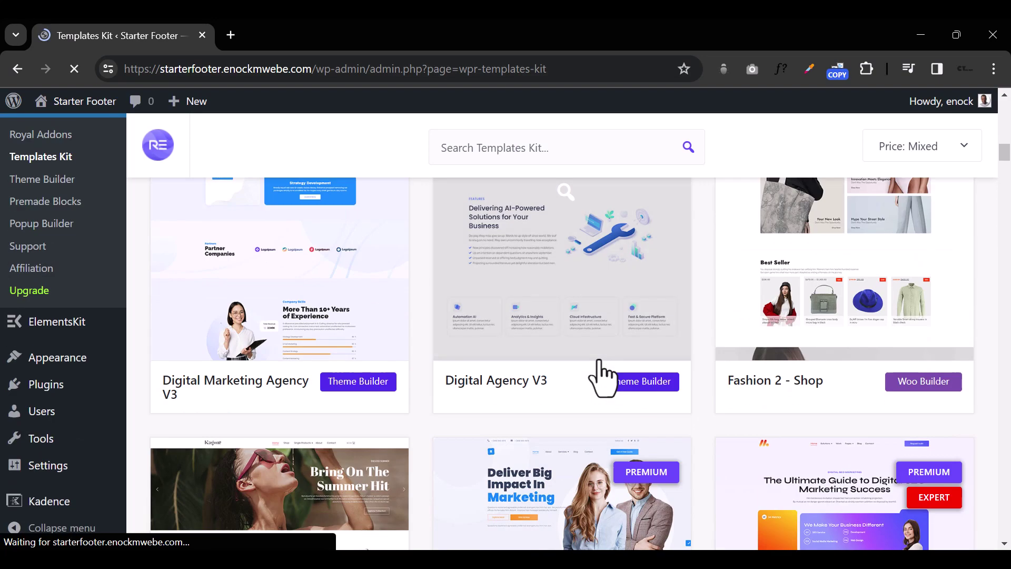
scroll(603, 374, up, 5)
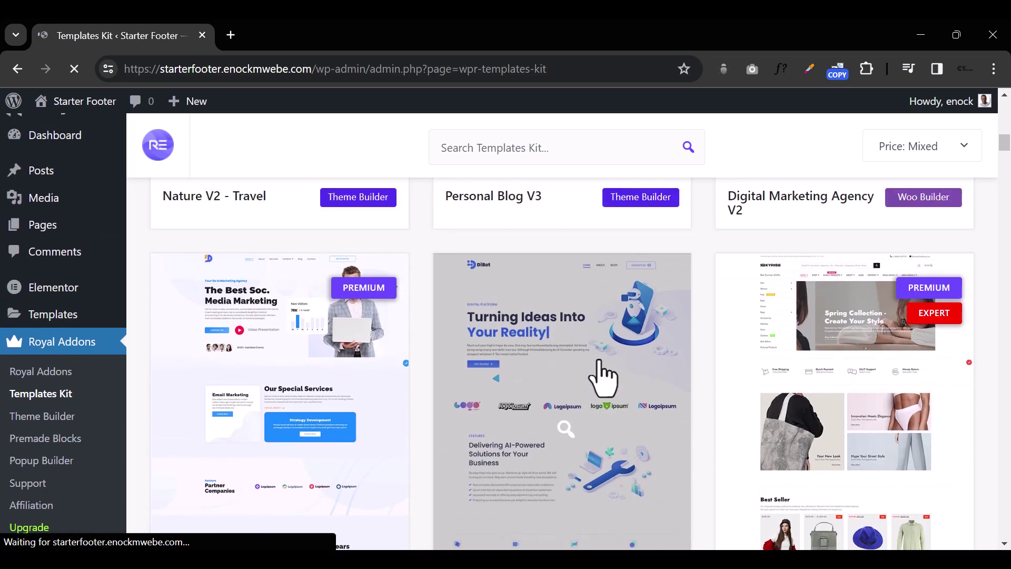
scroll(185, 379, down, 5)
Step: Open the list of ElementsKit Header Footer templates and look over the existing entries
mouse_move(56, 322)
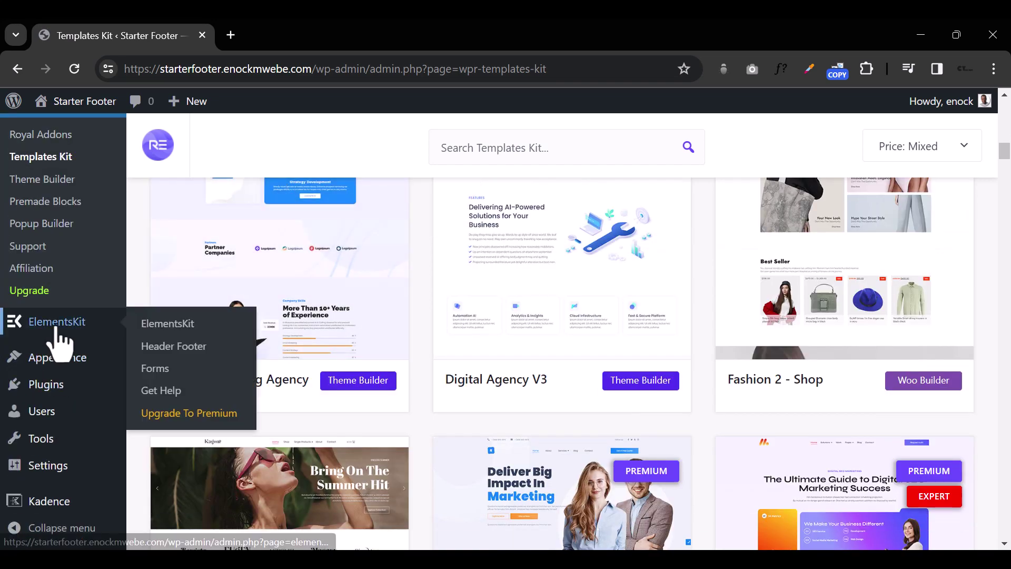
click(206, 348)
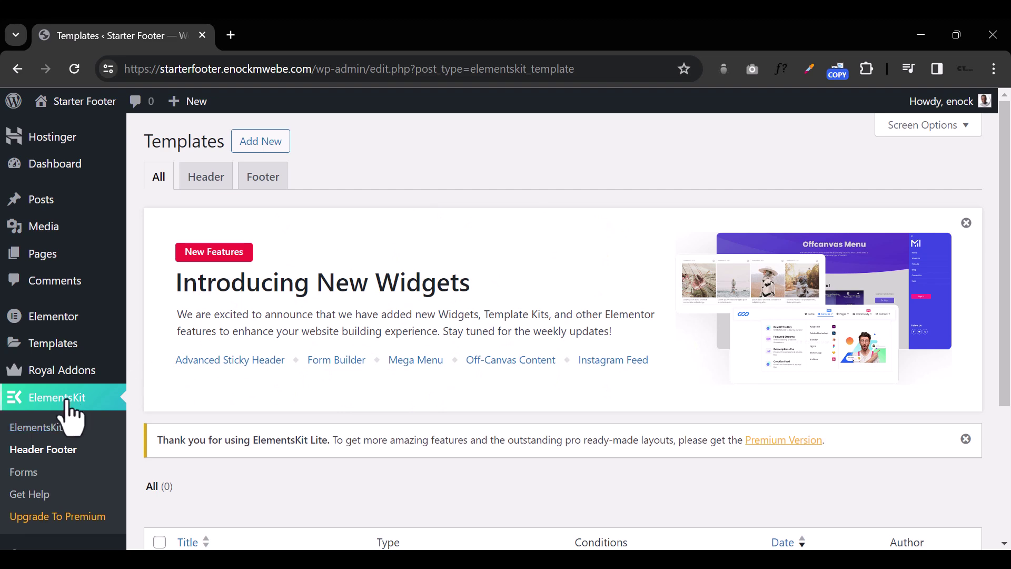
scroll(460, 444, down, 3)
scroll(448, 451, up, 3)
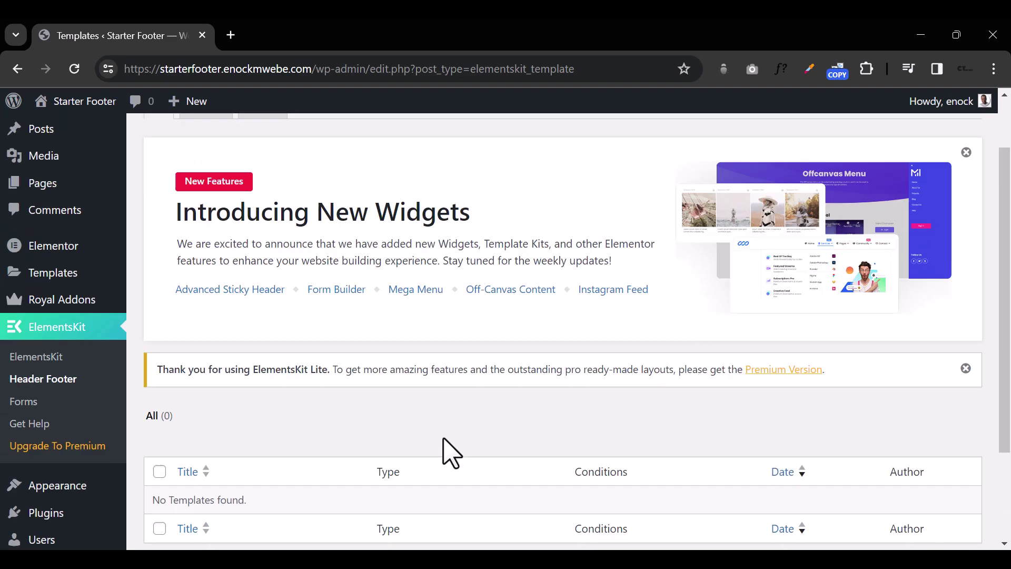
Step: Create an activated Footer template for the entire site, titled with the site owner's name plus "Footer", and open its content in Elementor
click(265, 145)
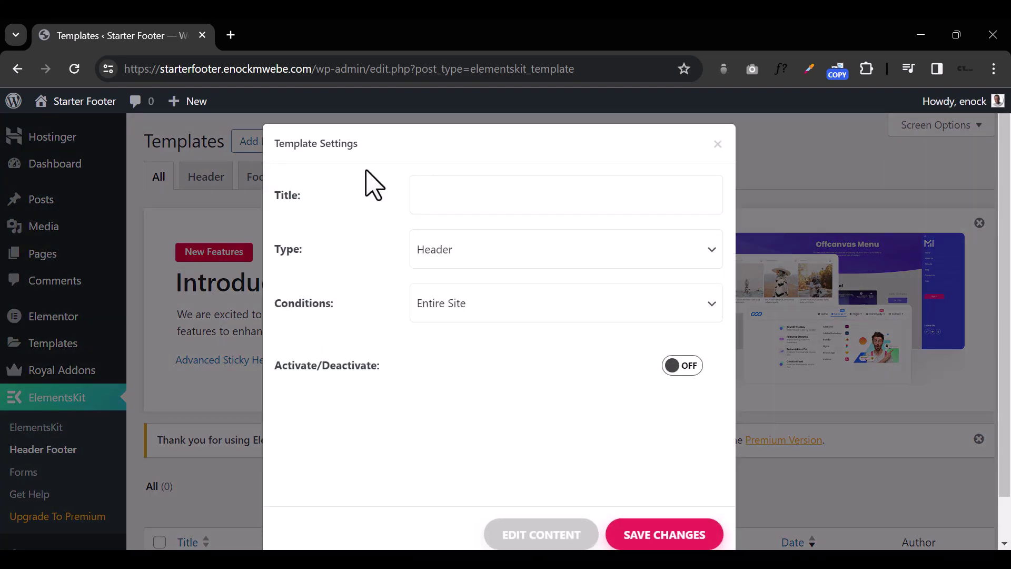
click(484, 203)
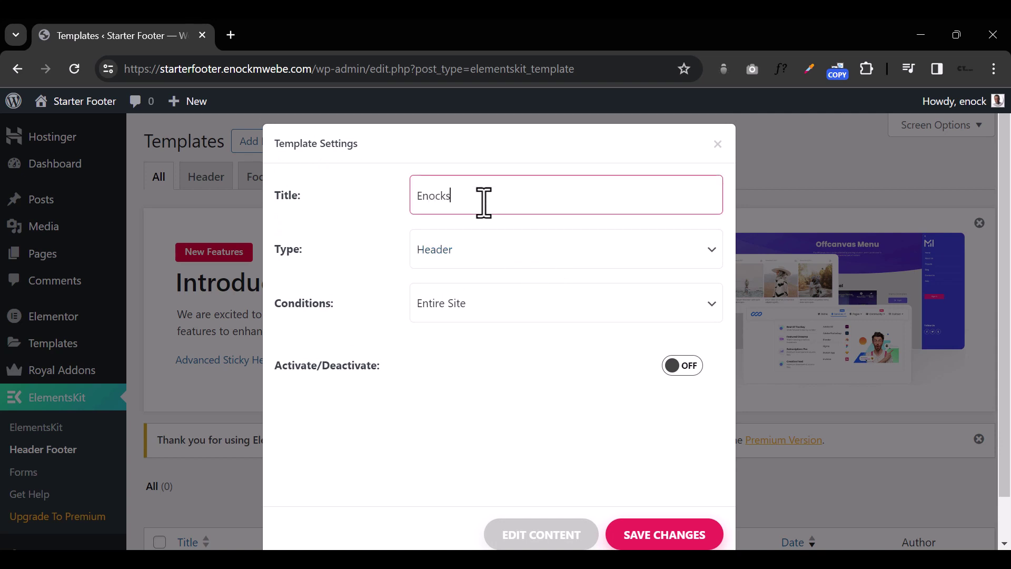
text(Enocks Footer)
click(494, 258)
click(478, 276)
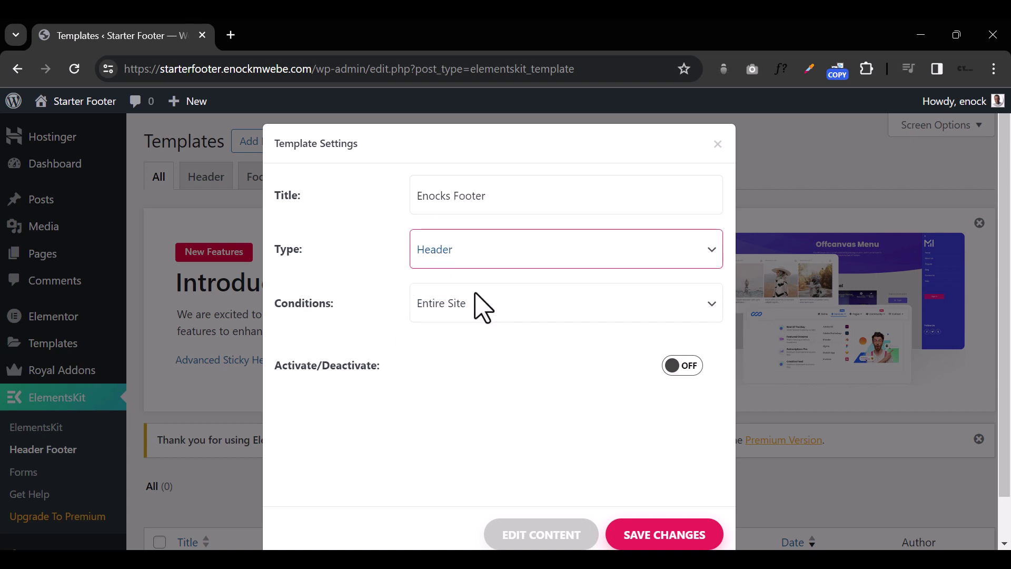
key(Down)
click(509, 315)
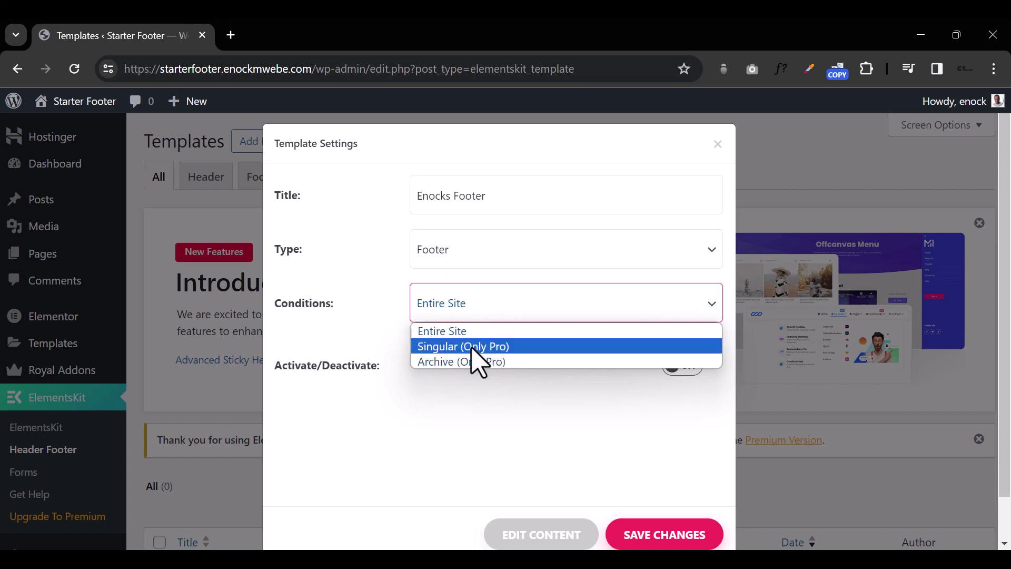
click(459, 454)
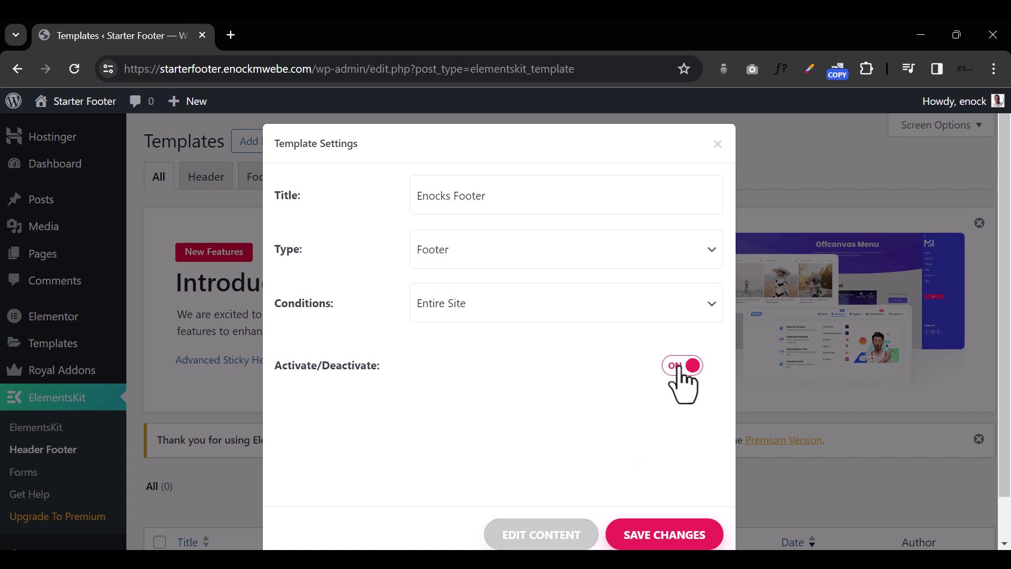
click(537, 539)
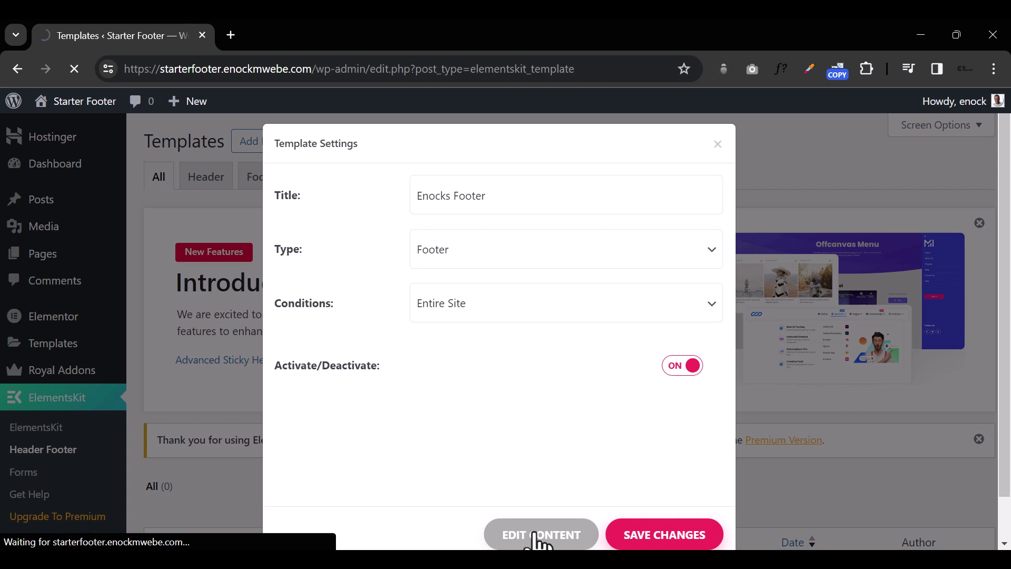
click(538, 538)
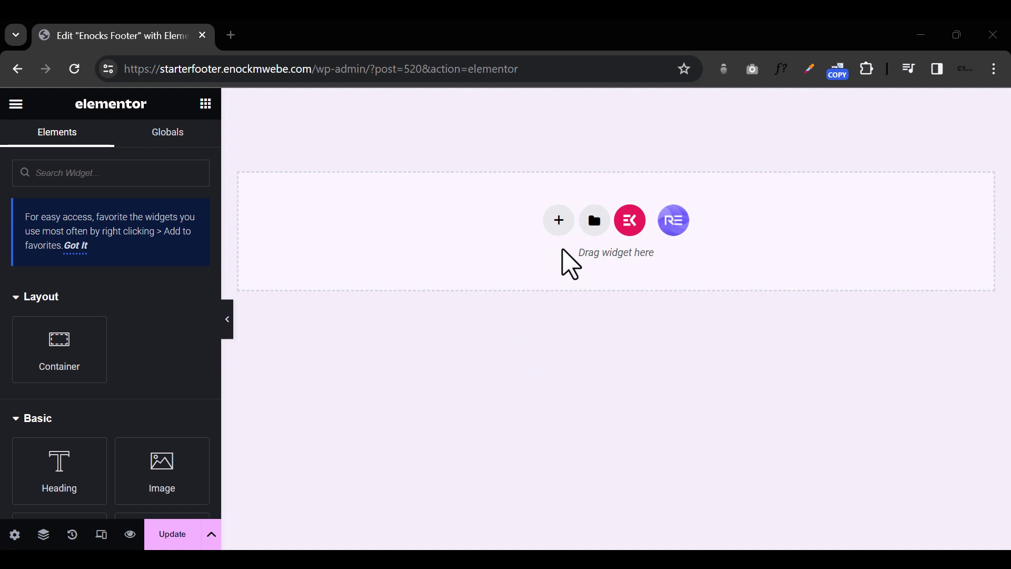
Step: Add a single-column container with downward direction to the footer and place a Heading widget inside it
click(561, 224)
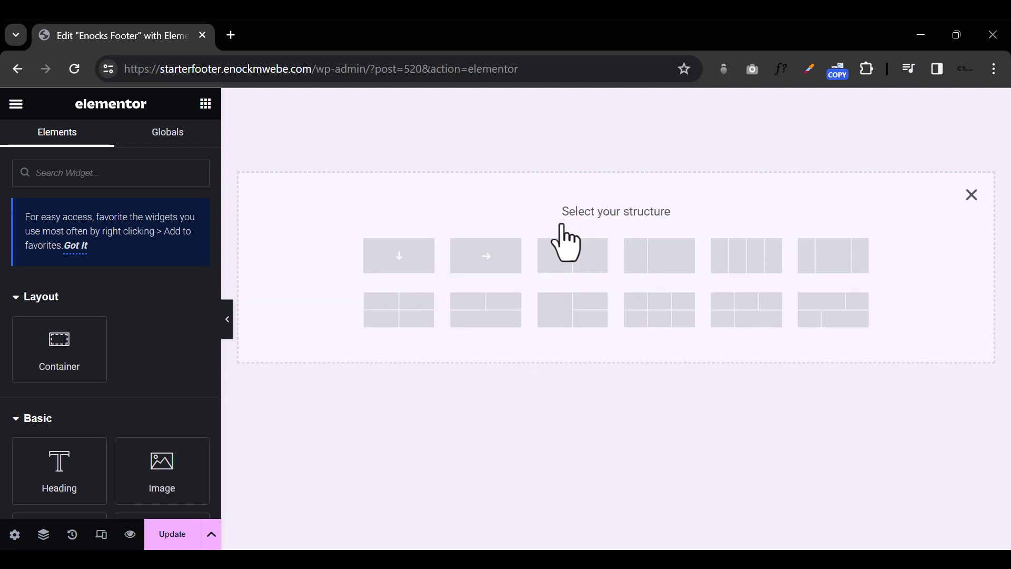
click(399, 258)
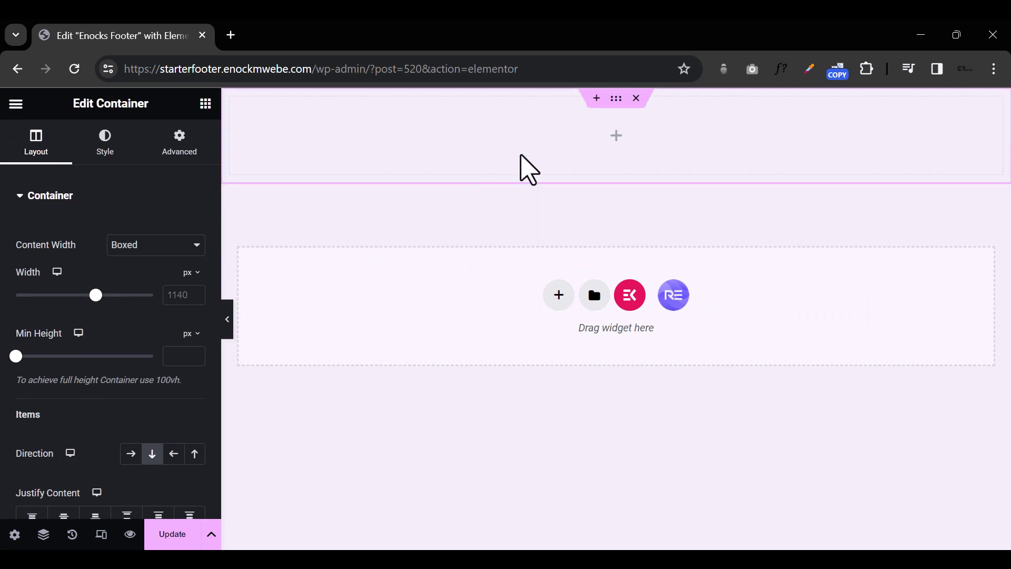
click(205, 103)
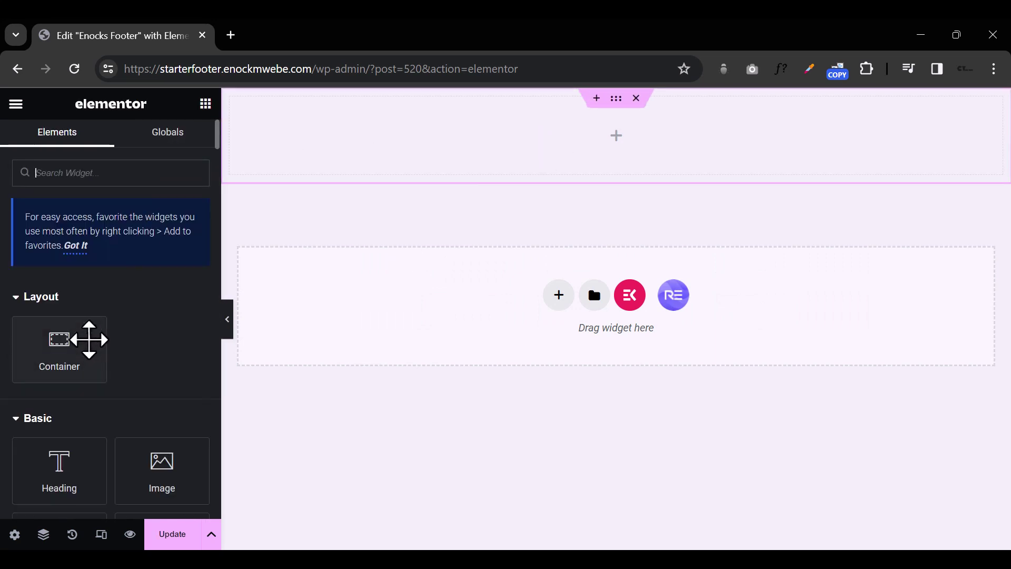
drag(56, 474, 607, 162)
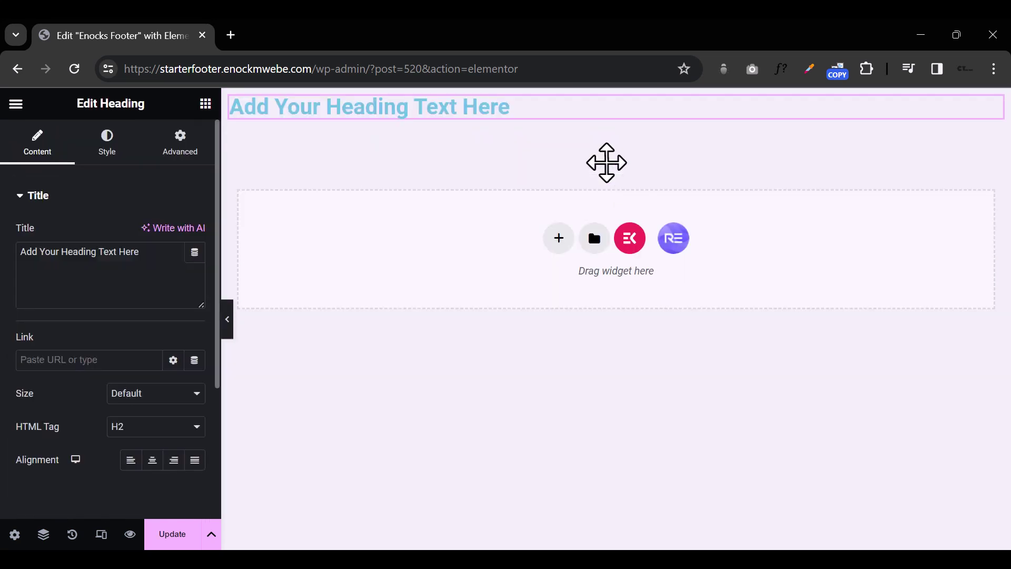
Step: Set the heading's title to "Get exclusive weekly newsletters" and align it to the center
click(67, 257)
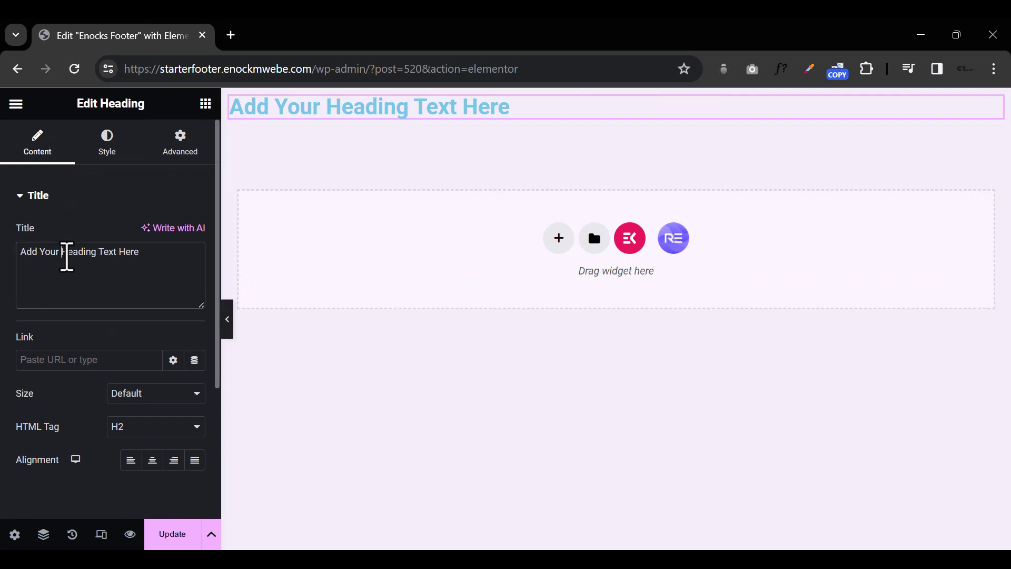
double_click(67, 257)
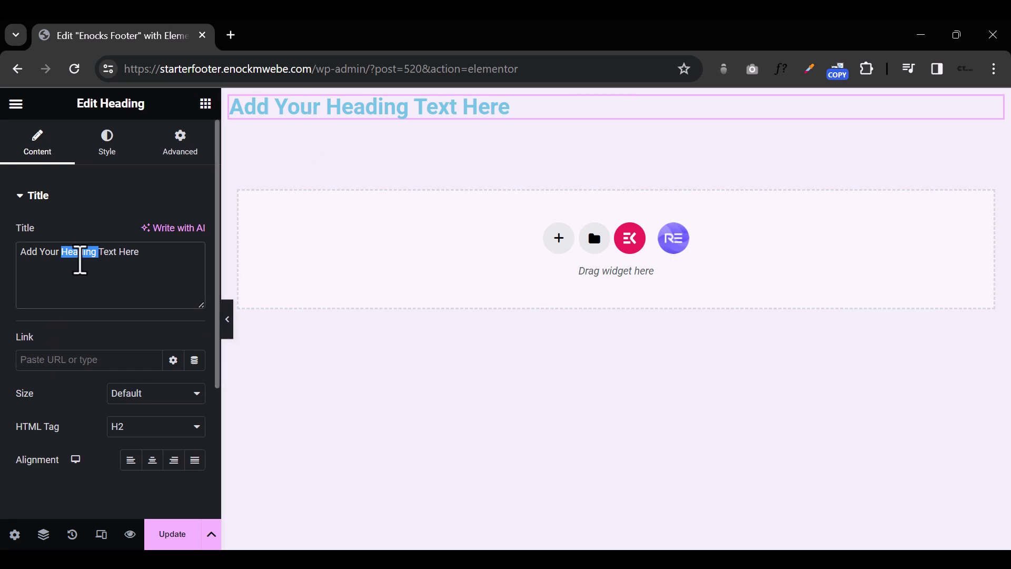
triple_click(80, 260)
text(Get exclusive weekly newsletters)
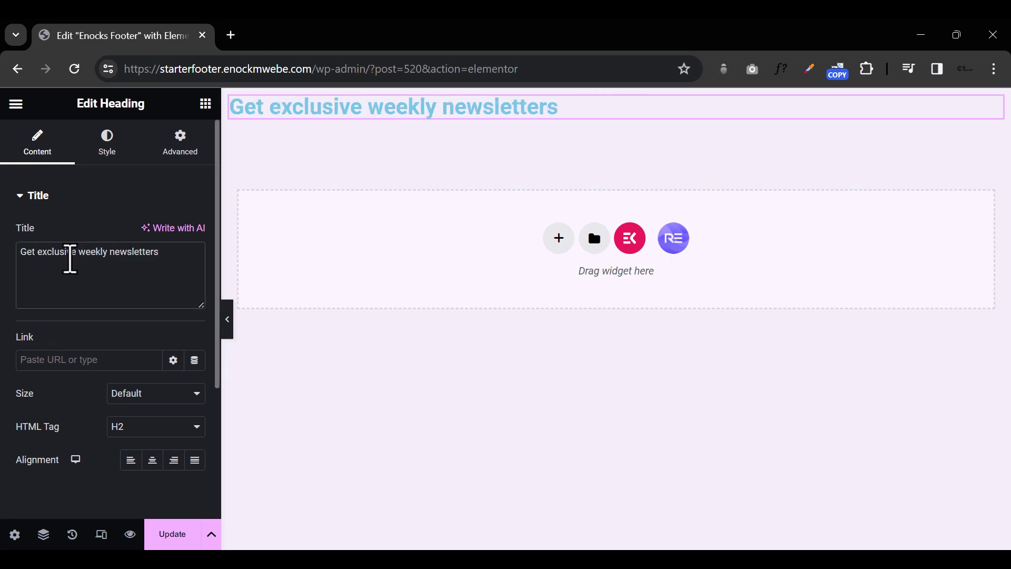
click(153, 462)
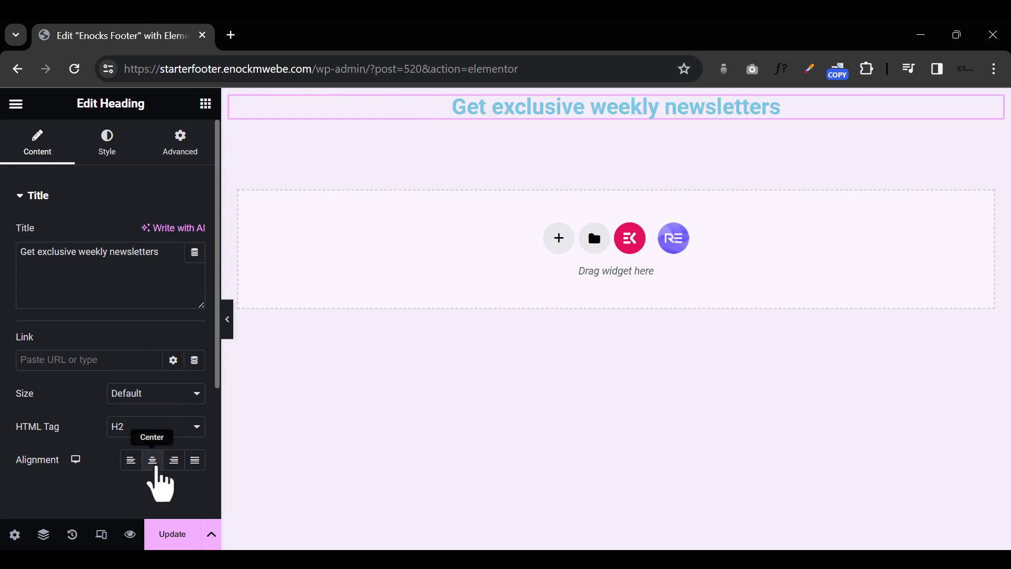
Step: Give the container around the heading a classic background with the copied colour #091F40
mouse_move(614, 108)
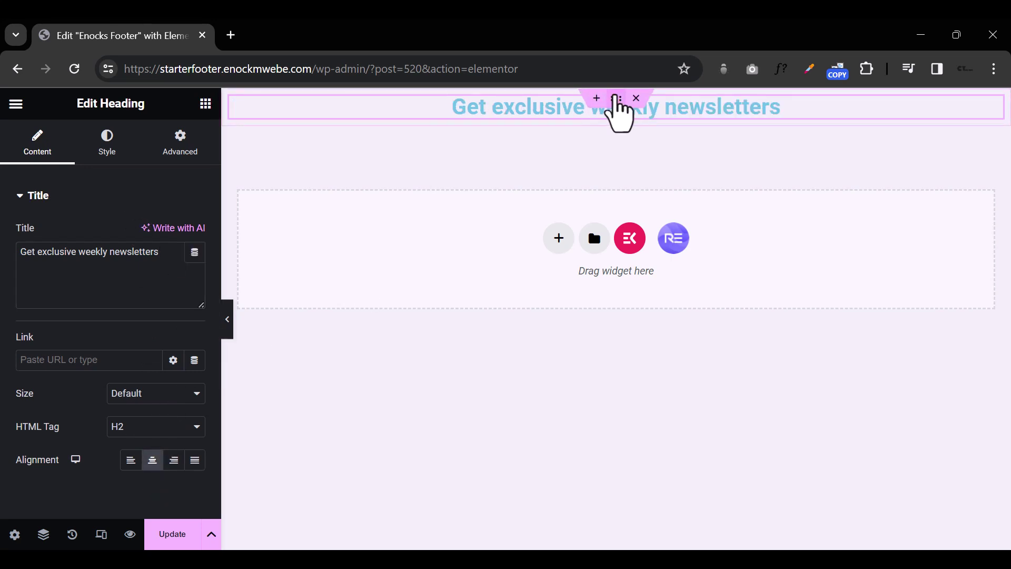
click(615, 99)
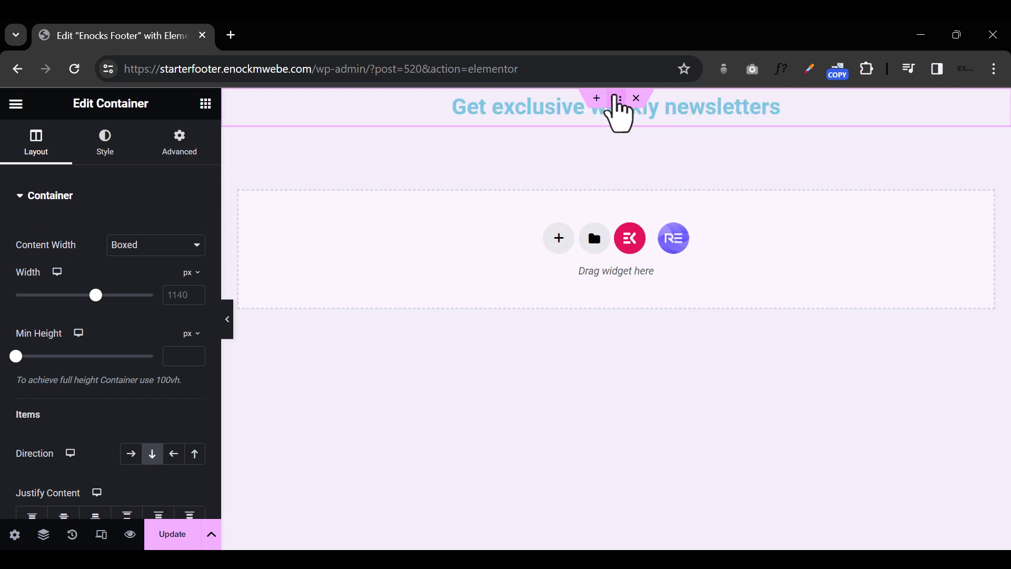
click(107, 152)
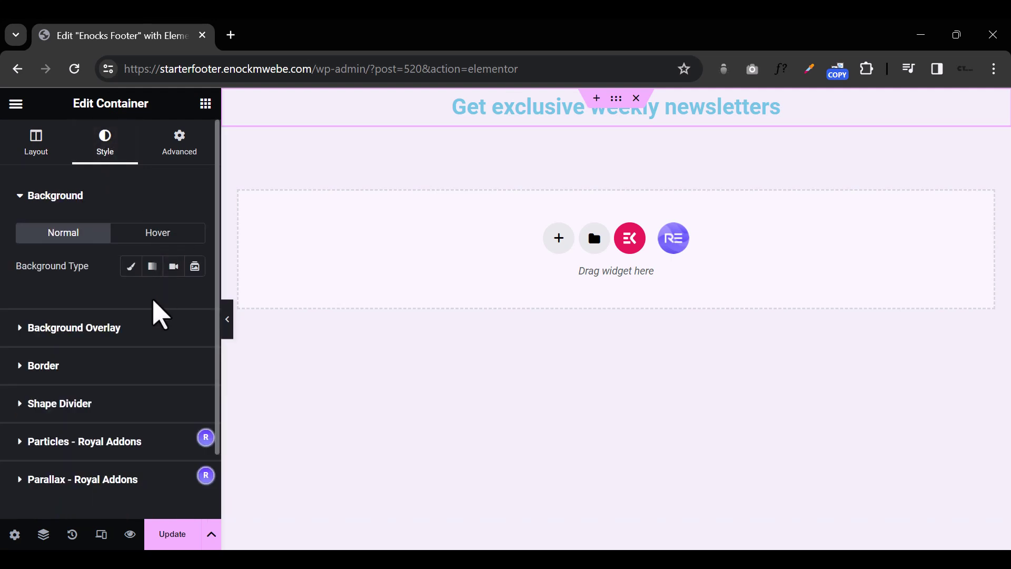
click(131, 267)
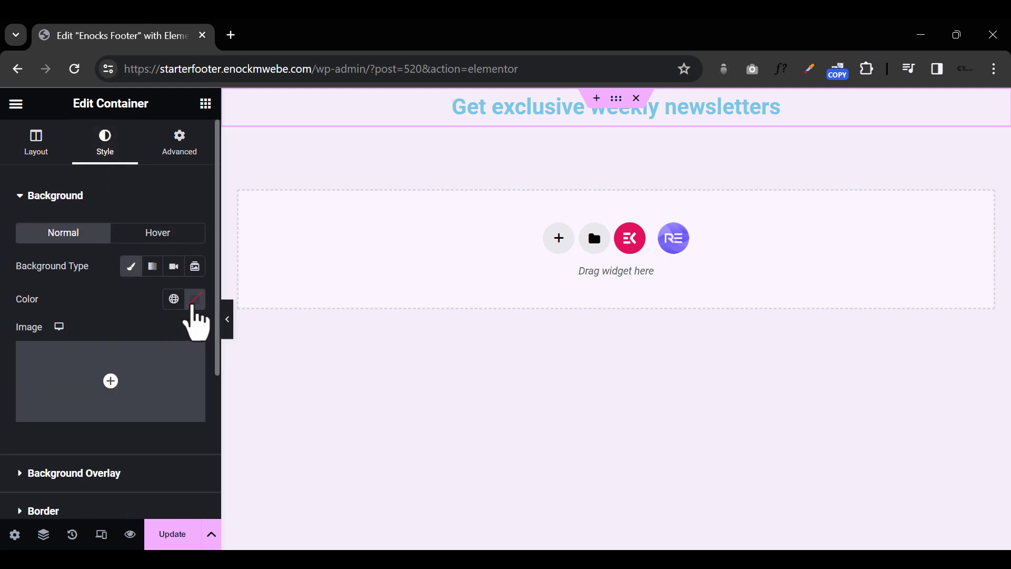
click(193, 309)
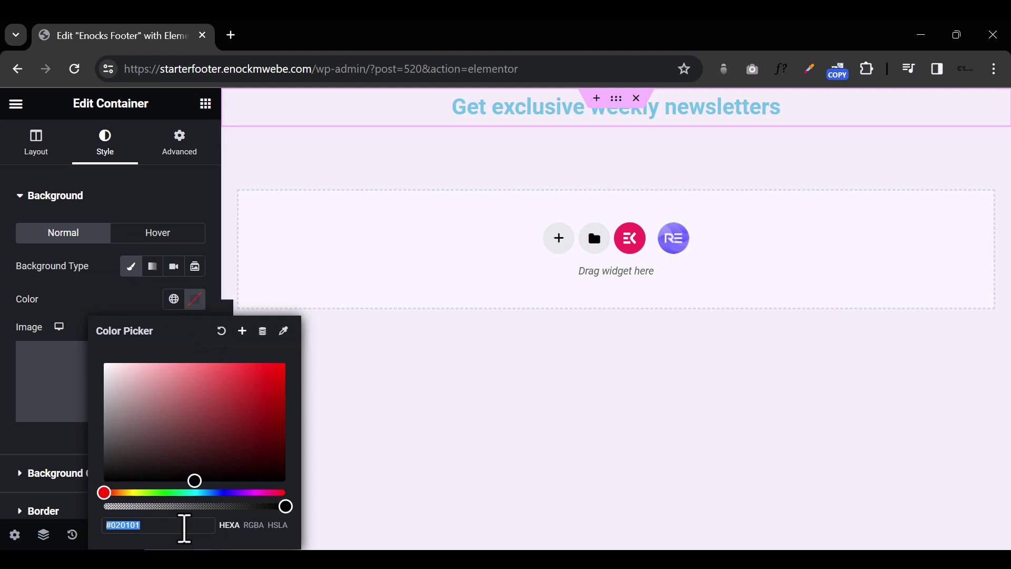
key(super+v)
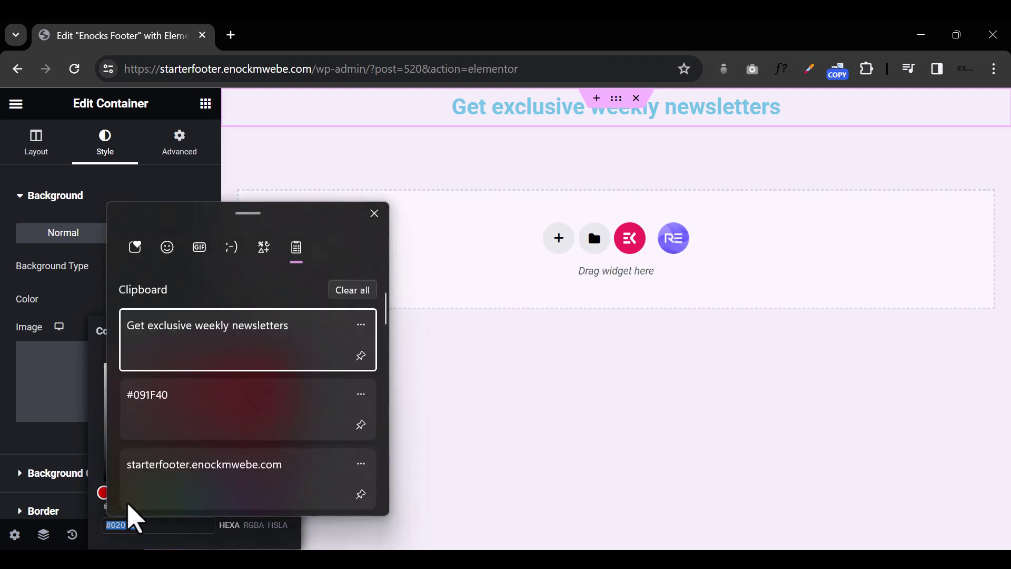
click(172, 406)
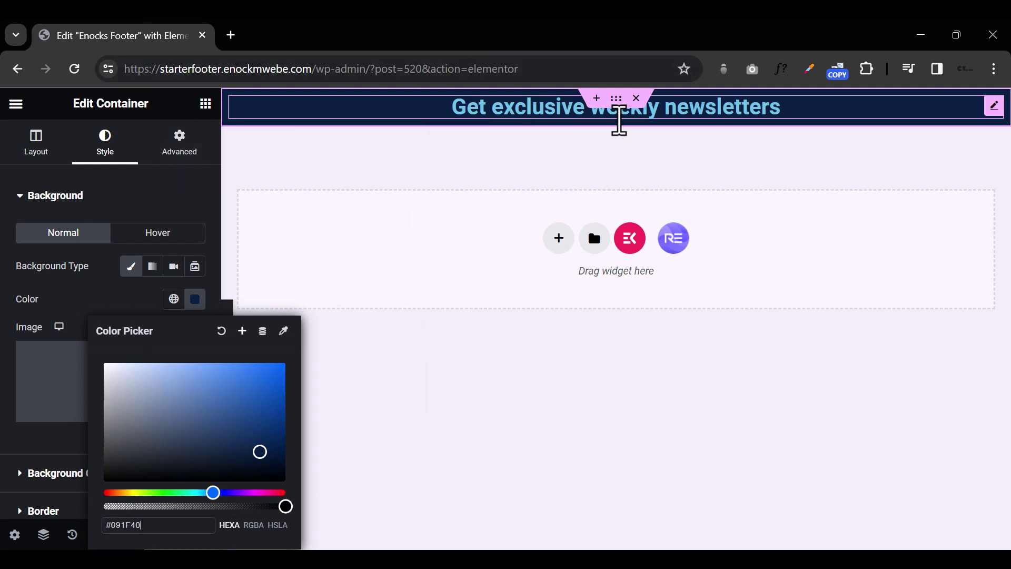
Step: Set the container's padding to 80 px on all four sides
click(189, 150)
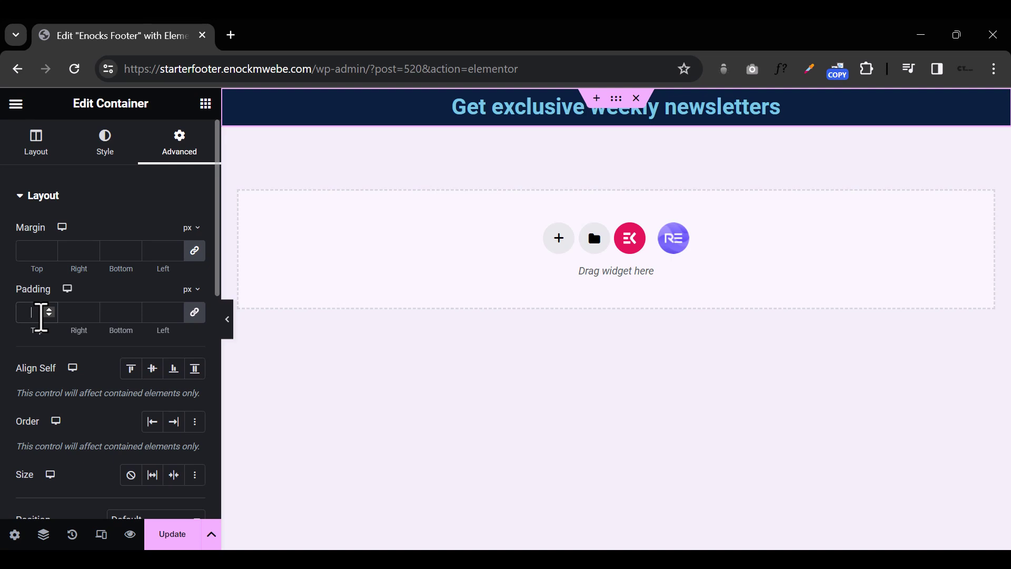
click(41, 316)
text(80)
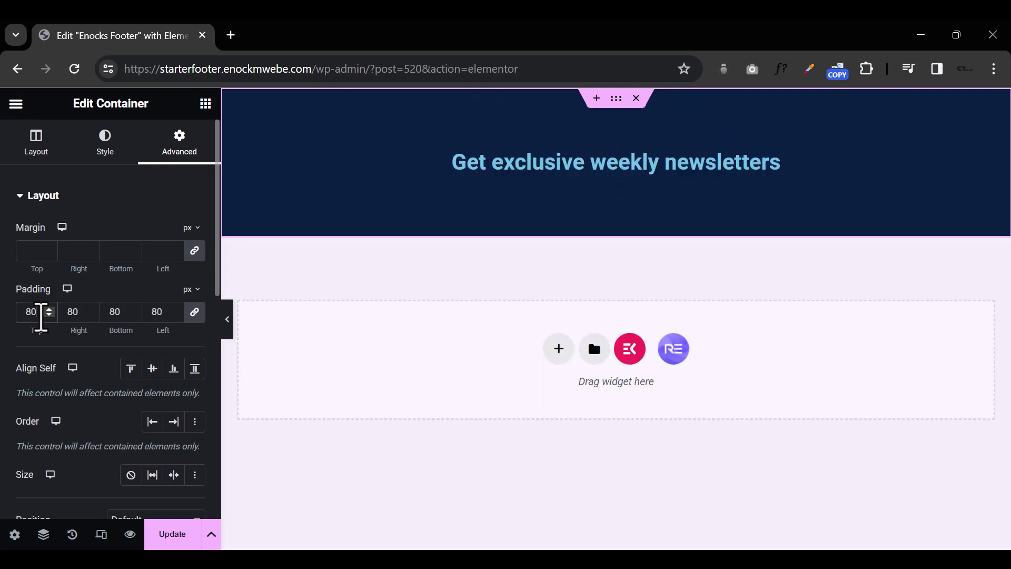
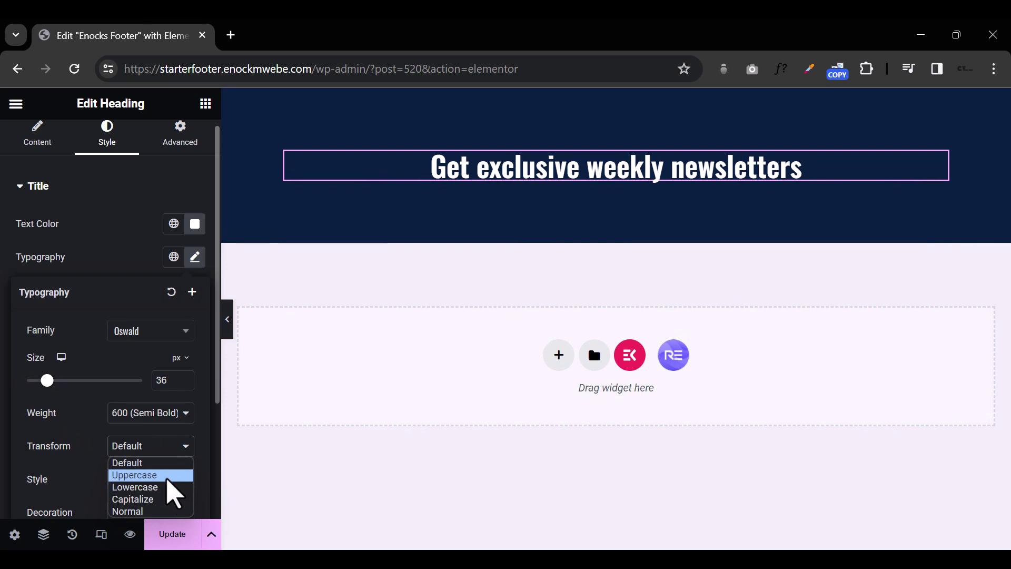
Step: Set the text transform in the heading's typography to Capitalize
click(166, 499)
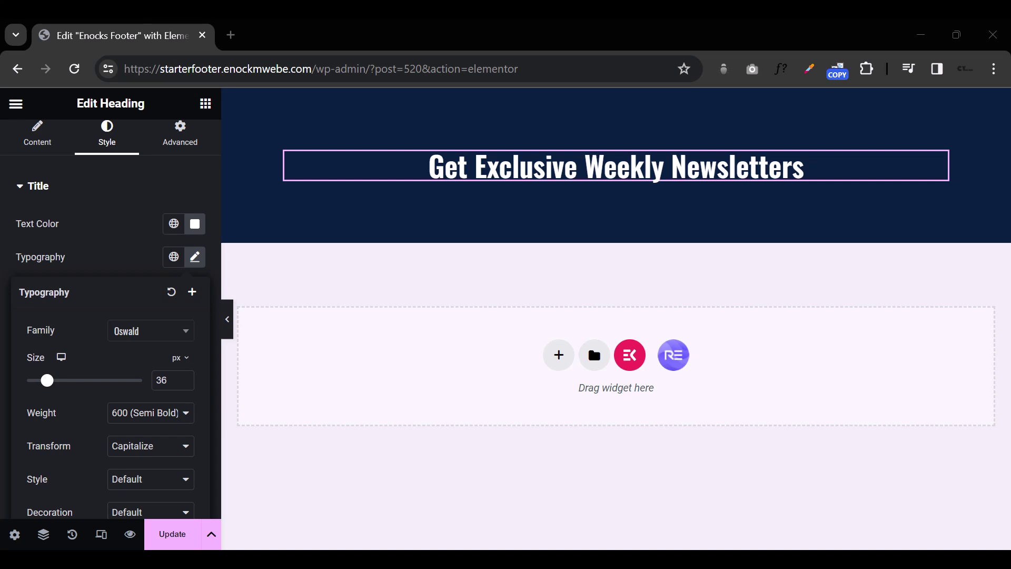
Step: Add a Text Editor widget below the heading with the text "Repulsive questions contented him few extensive supported. Of remarkably thoroughly he appearance in."
click(205, 104)
scroll(61, 474, down, 3)
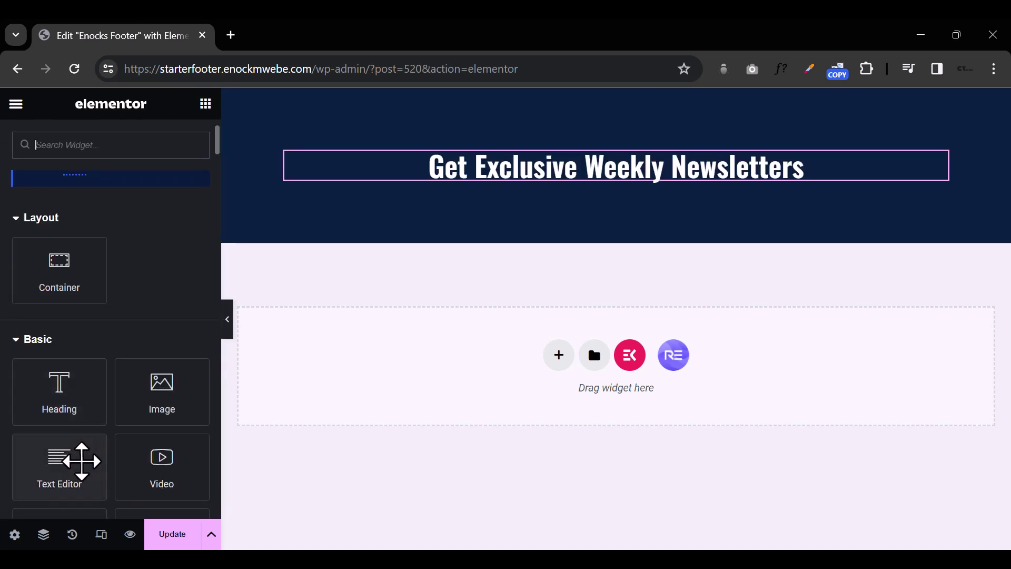
drag(62, 472, 614, 189)
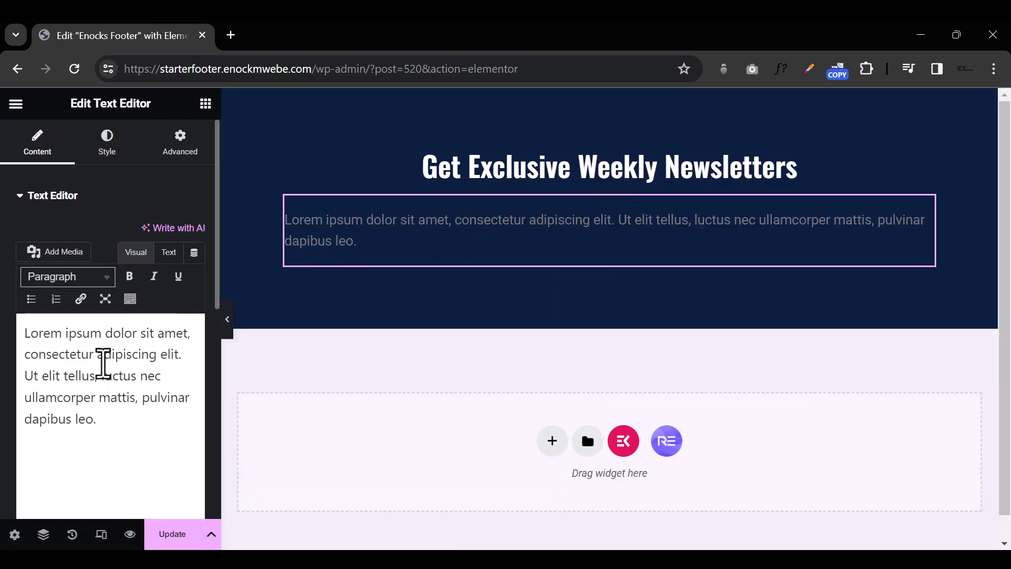
triple_click(103, 363)
text(Repulsive questions contented him few extensive supported. Of remarkably thoroughly he appearance in.)
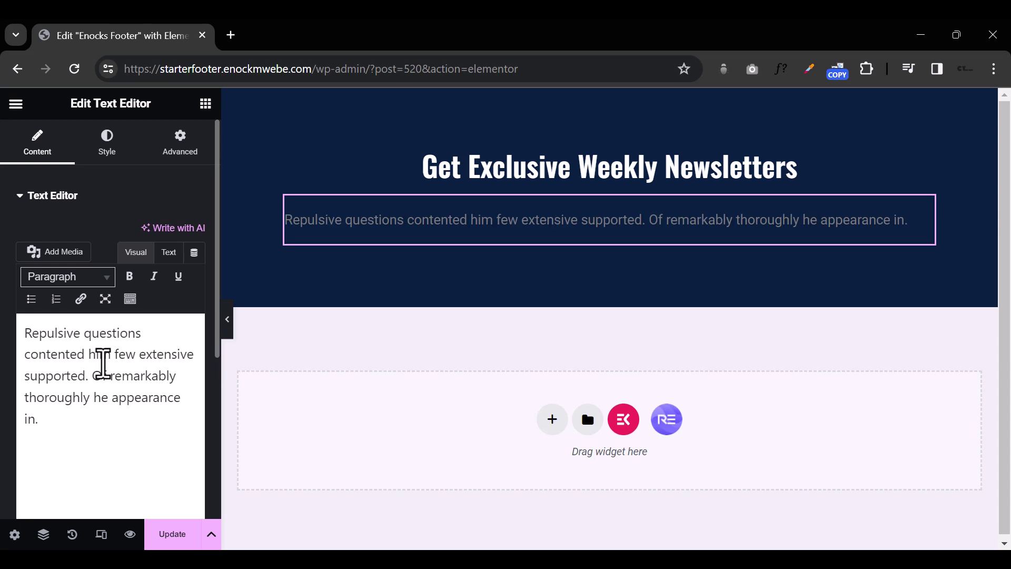
Step: Set the paragraph's text color to #FFFFFF
click(107, 142)
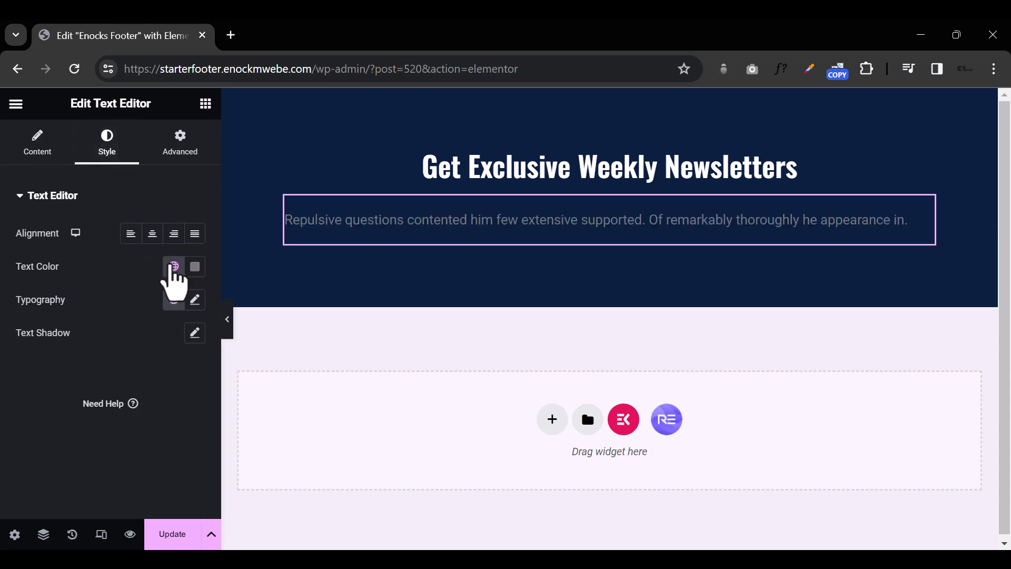
click(194, 265)
drag(142, 427, 95, 287)
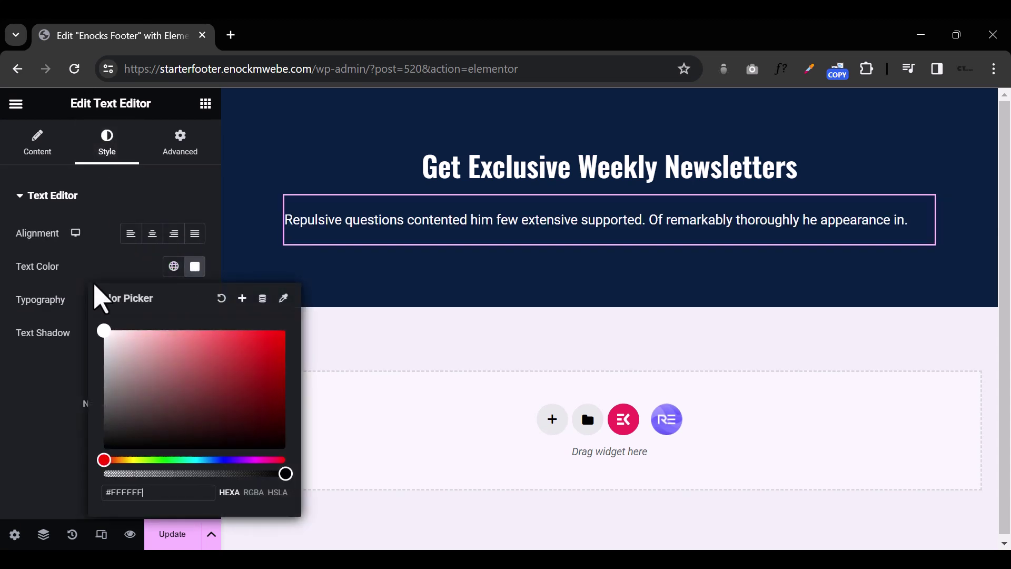
click(116, 274)
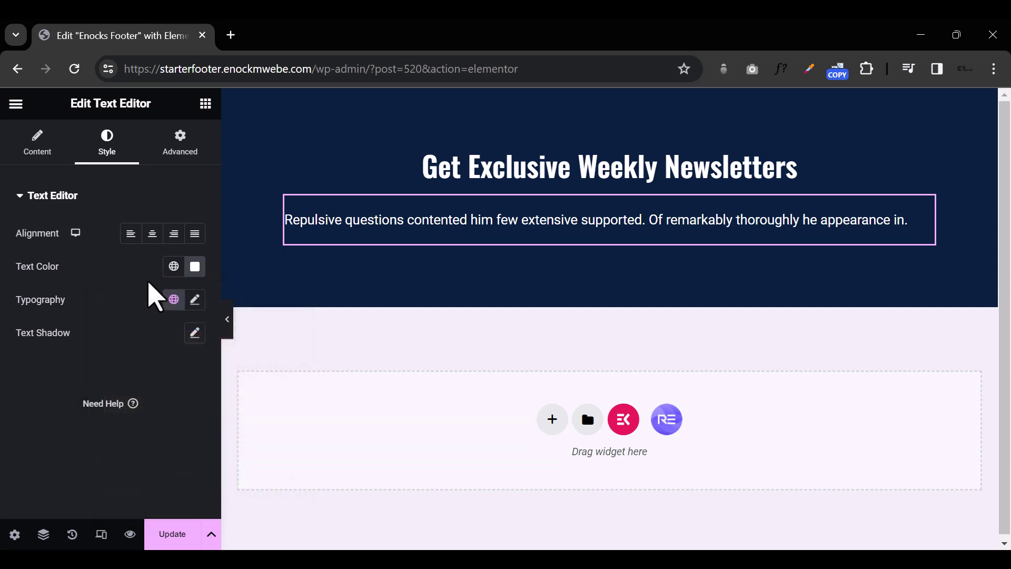
Step: Set the paragraph's typography to the Montserrat family at a size of 16 px
click(195, 299)
click(145, 375)
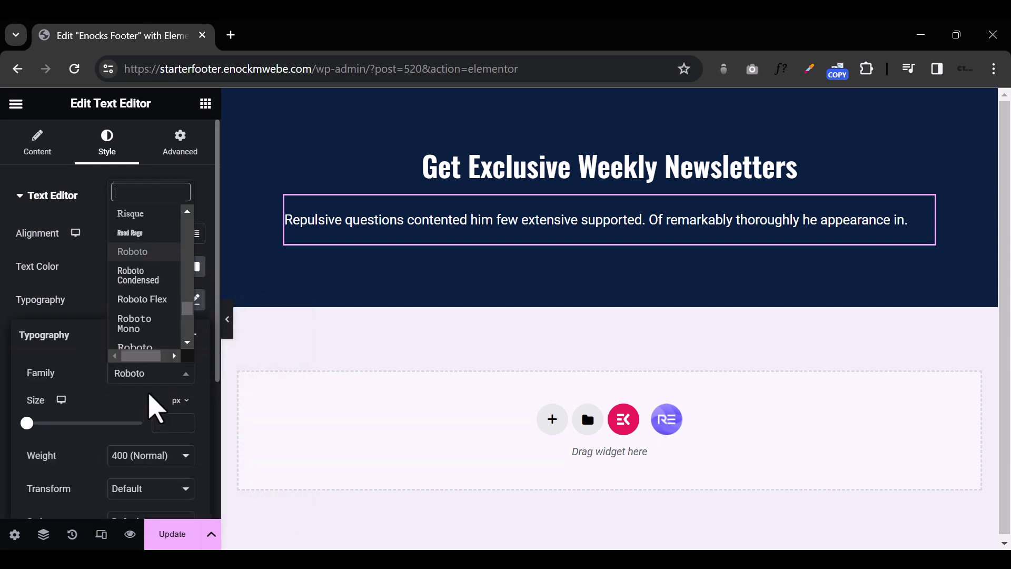
text(mons)
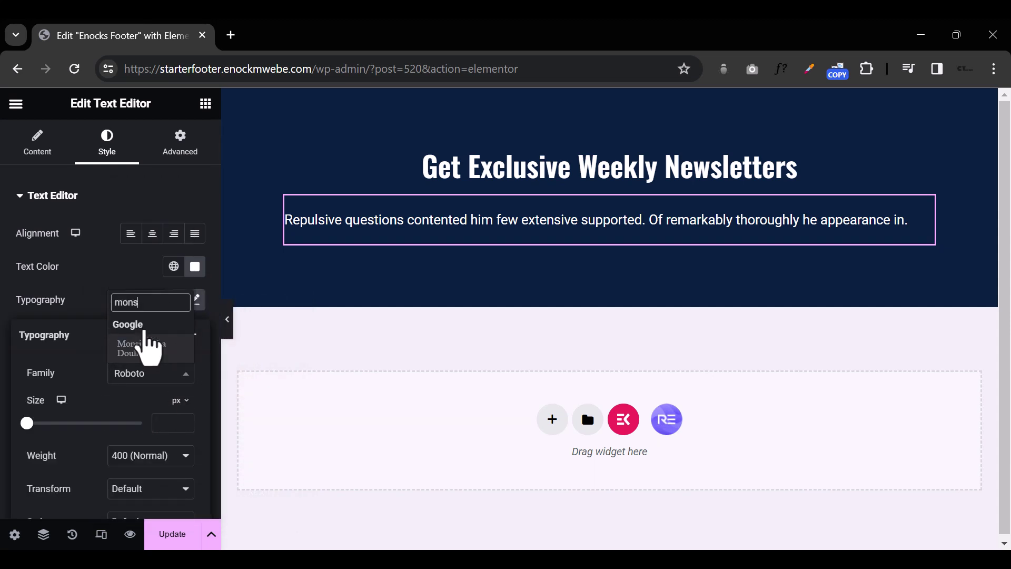
key(BackSpace)
text(ts)
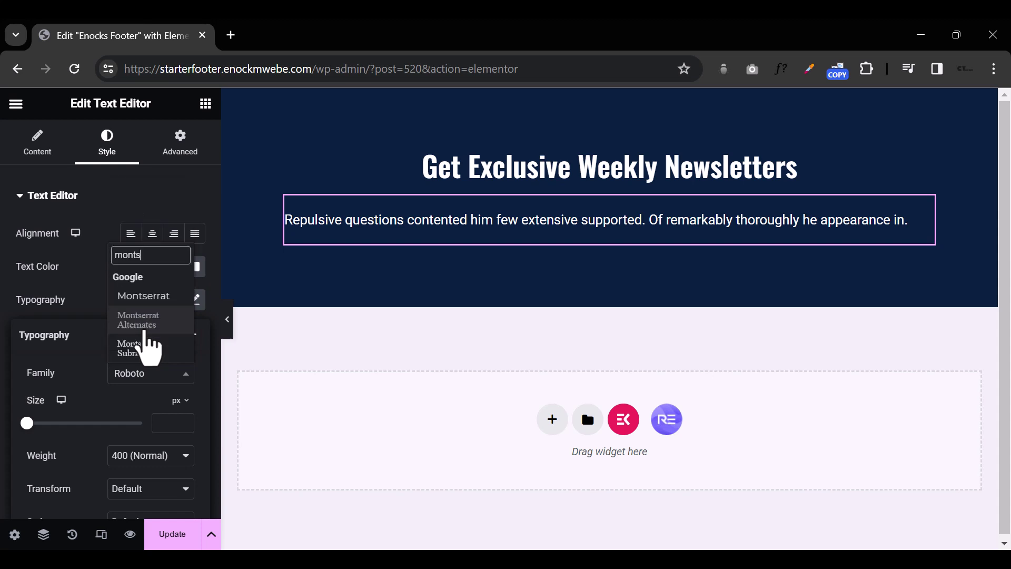
click(143, 296)
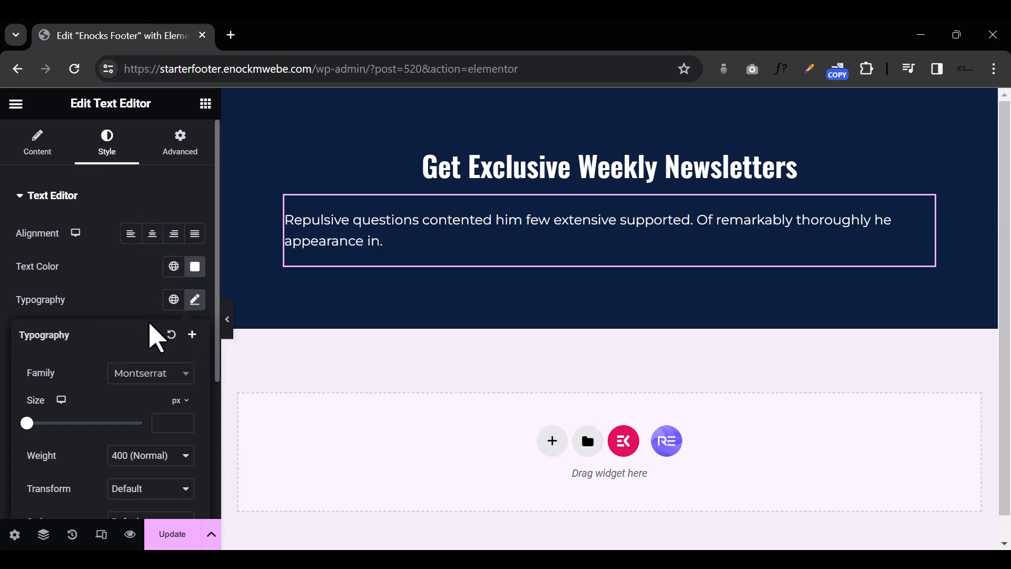
click(176, 422)
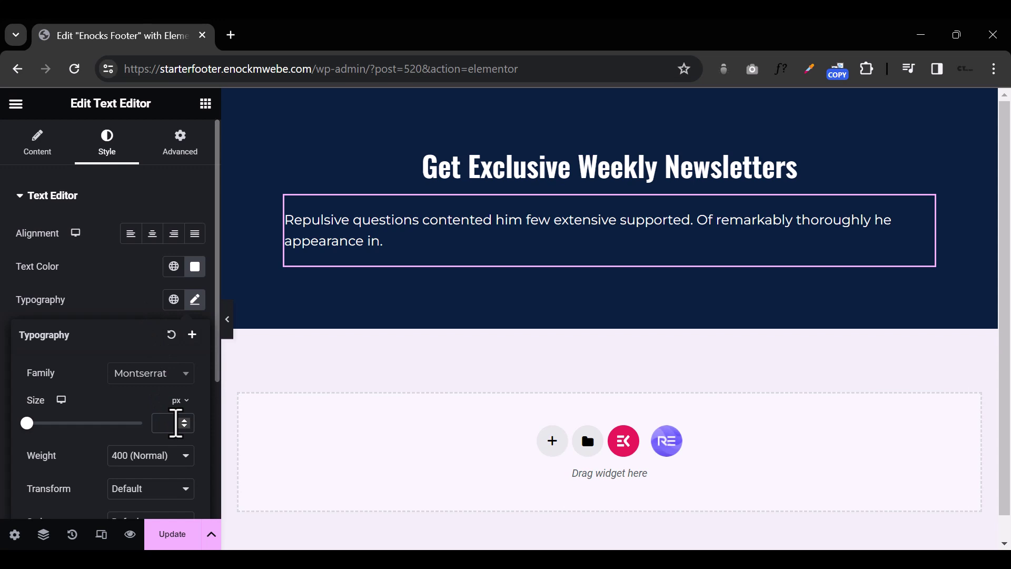
text(16)
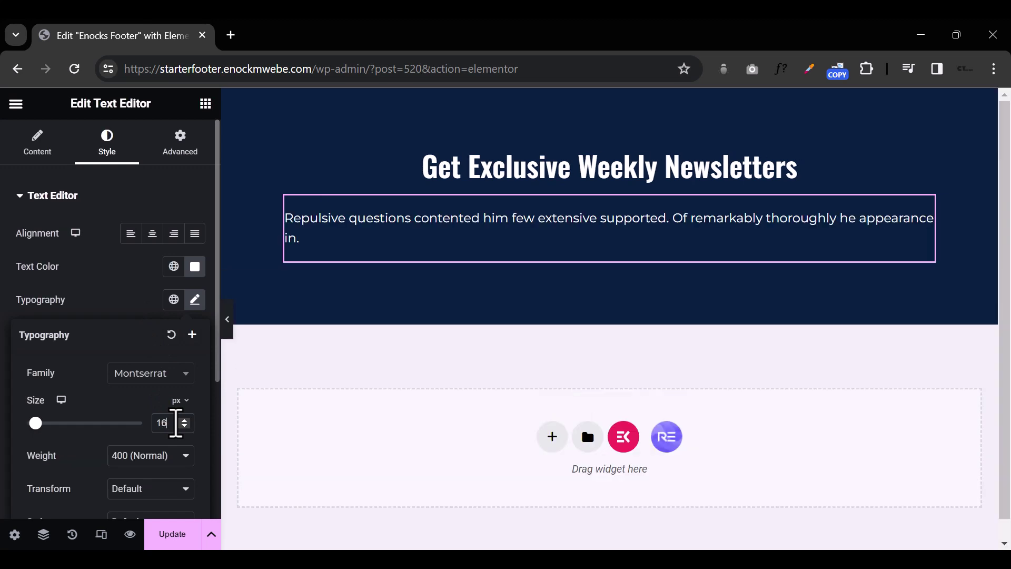
Step: Set the paragraph's letter spacing to 1 px and align the text to the center
scroll(176, 422, down, 4)
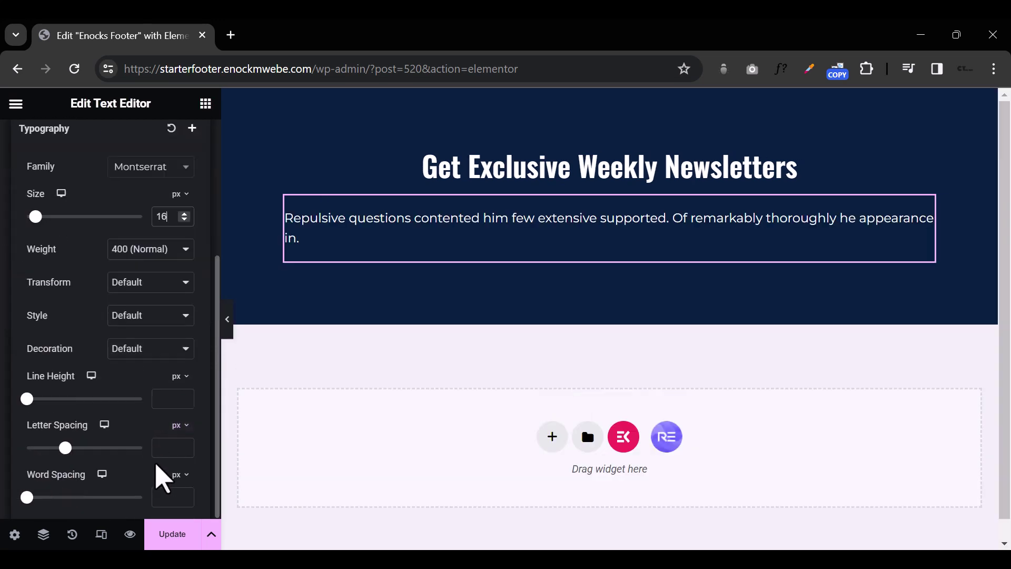
text(1)
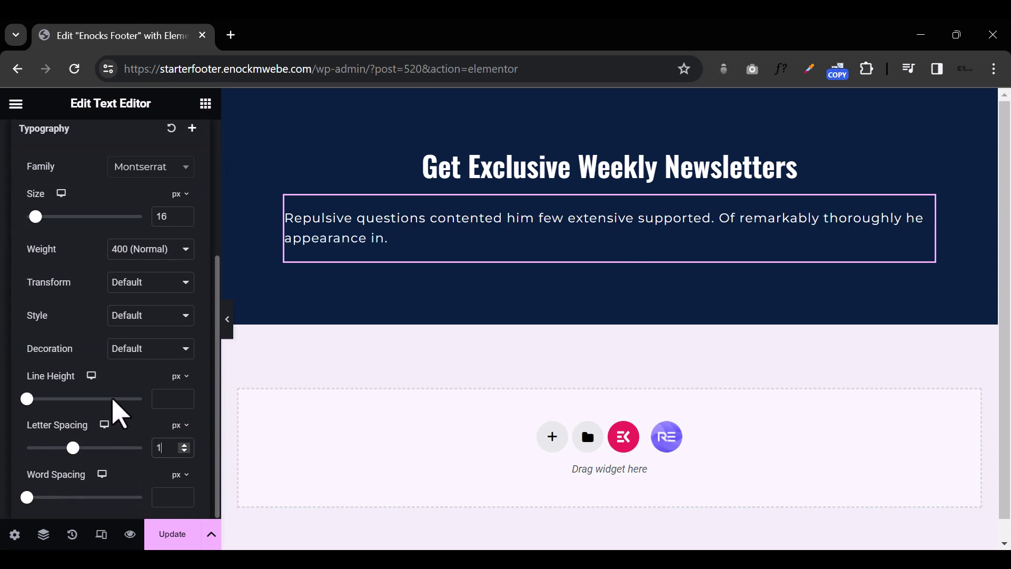
scroll(113, 409, up, 4)
click(152, 235)
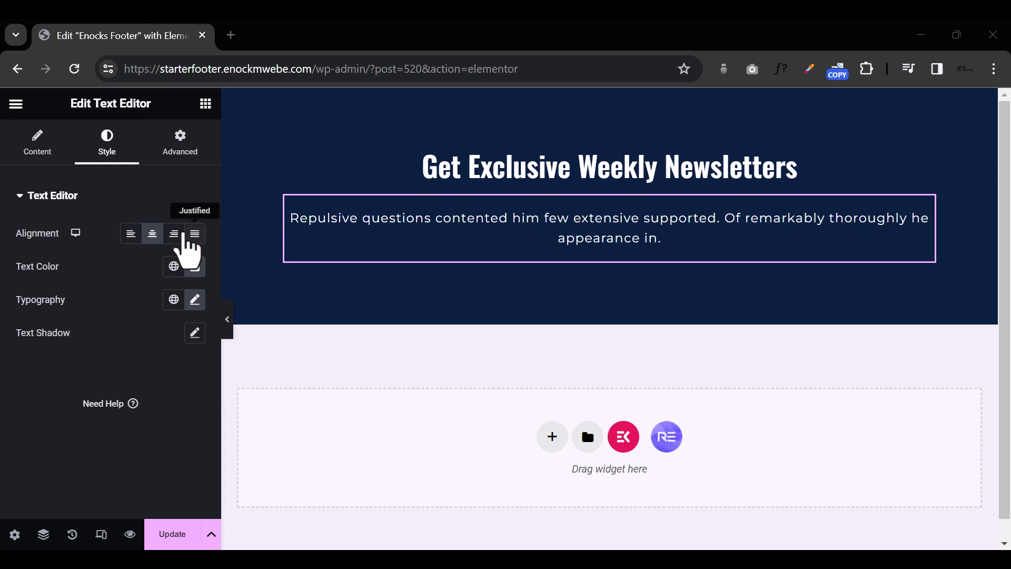
Step: Change the paragraph's text color to #C2BDE6
click(195, 267)
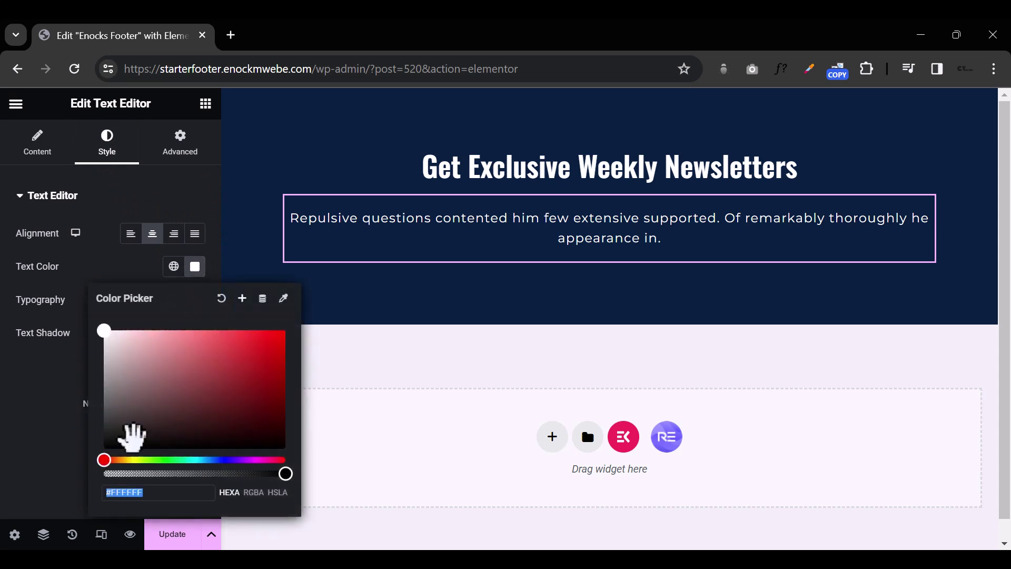
text(#C2BDE6)
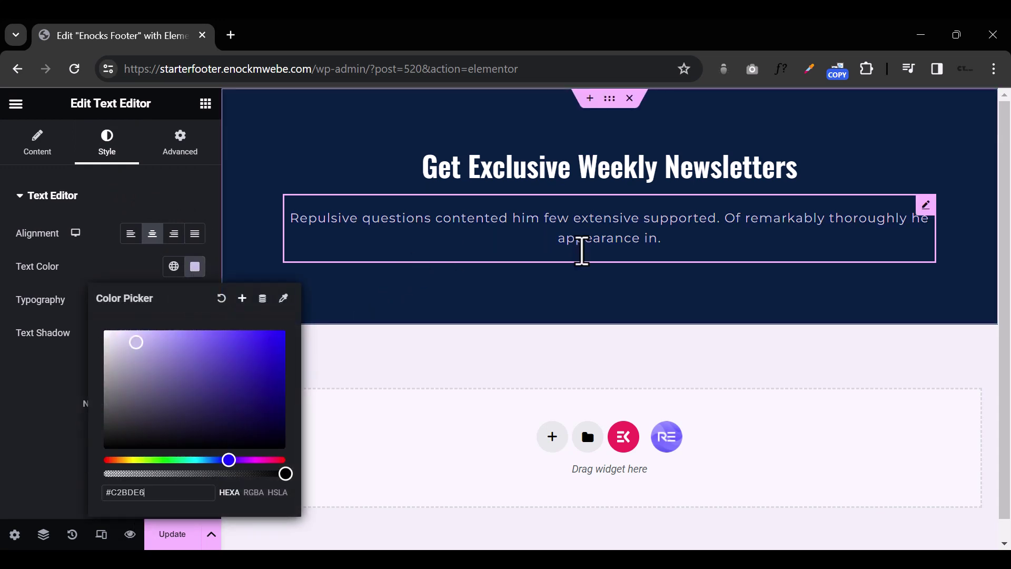
click(553, 311)
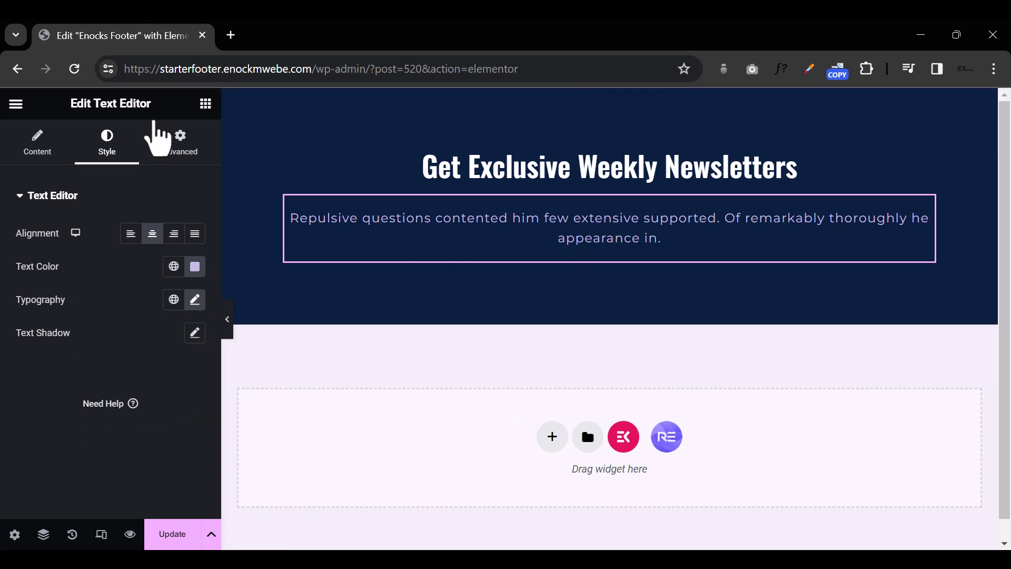
Step: Add the Mailchimp widget below the paragraph and preview the section at full width
click(206, 104)
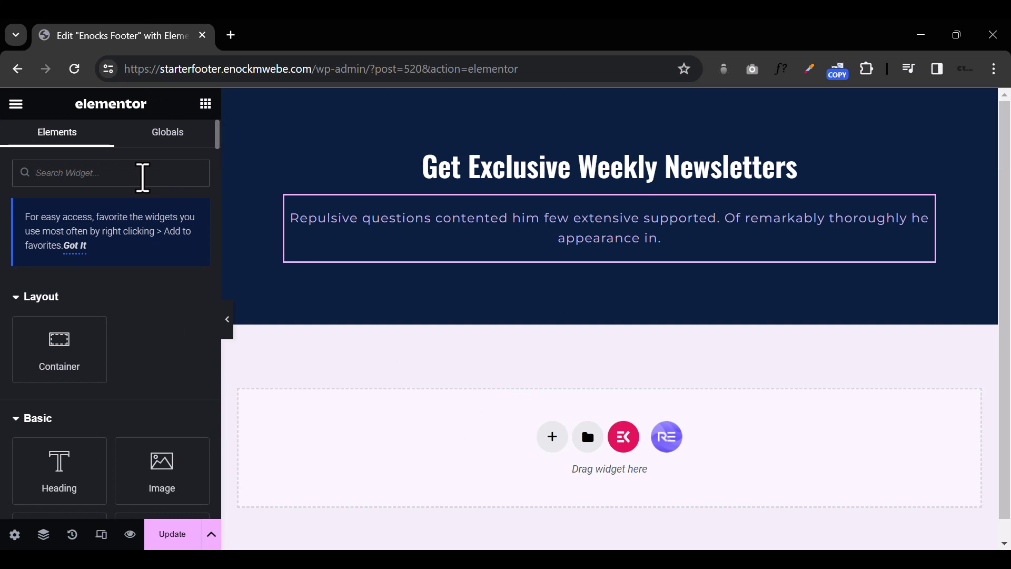
text(mail)
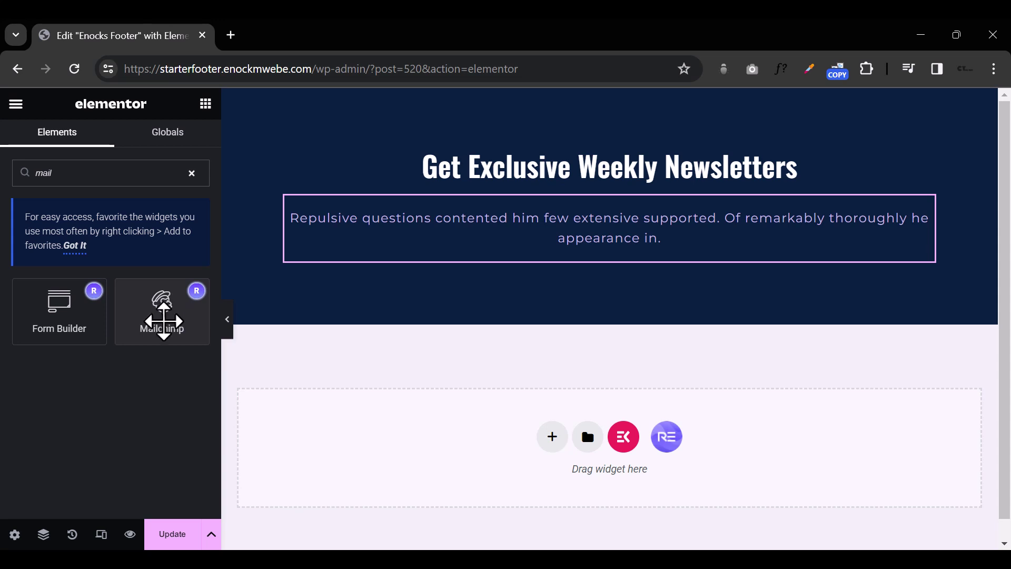
drag(162, 322, 451, 267)
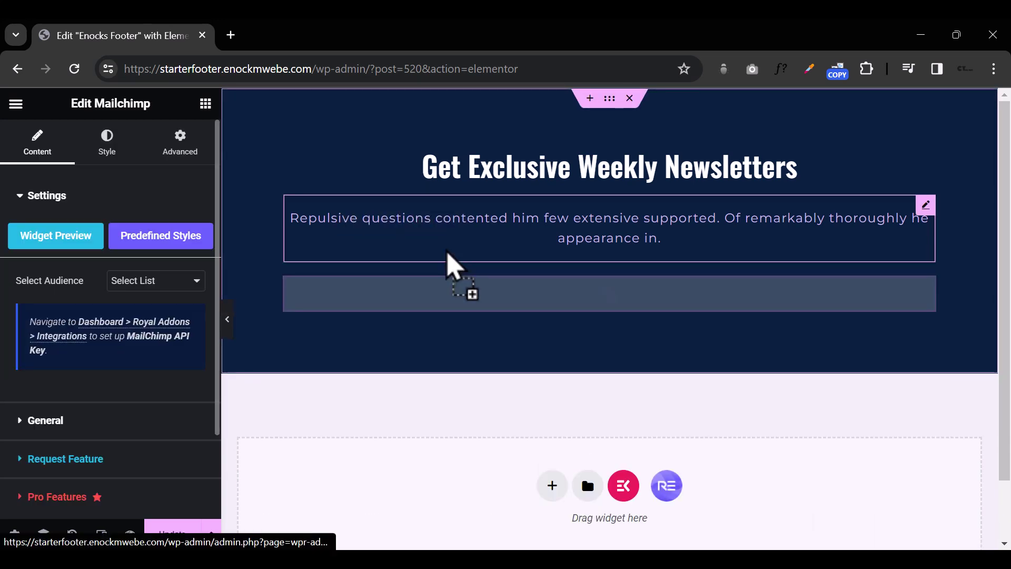
click(227, 319)
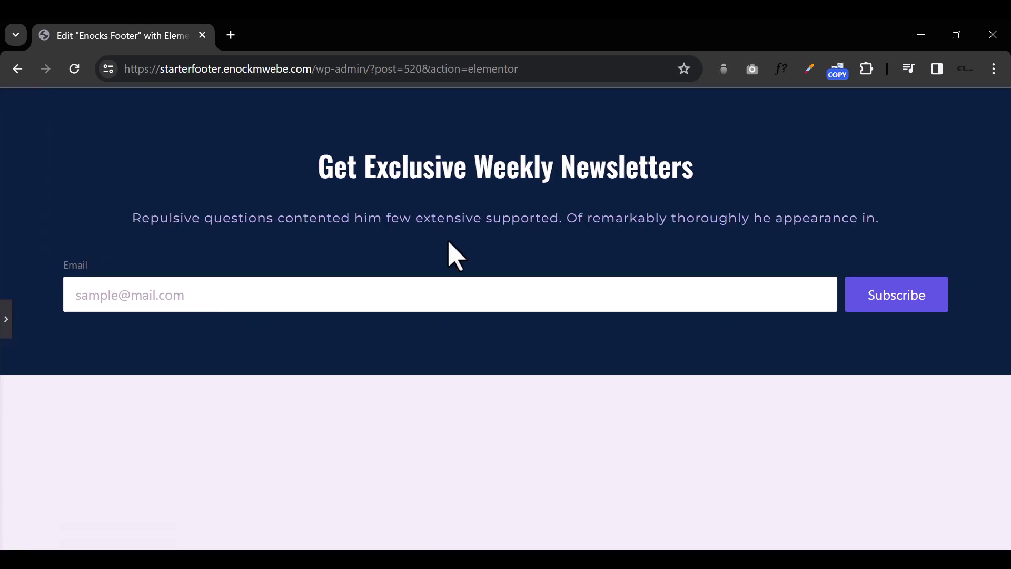
click(6, 331)
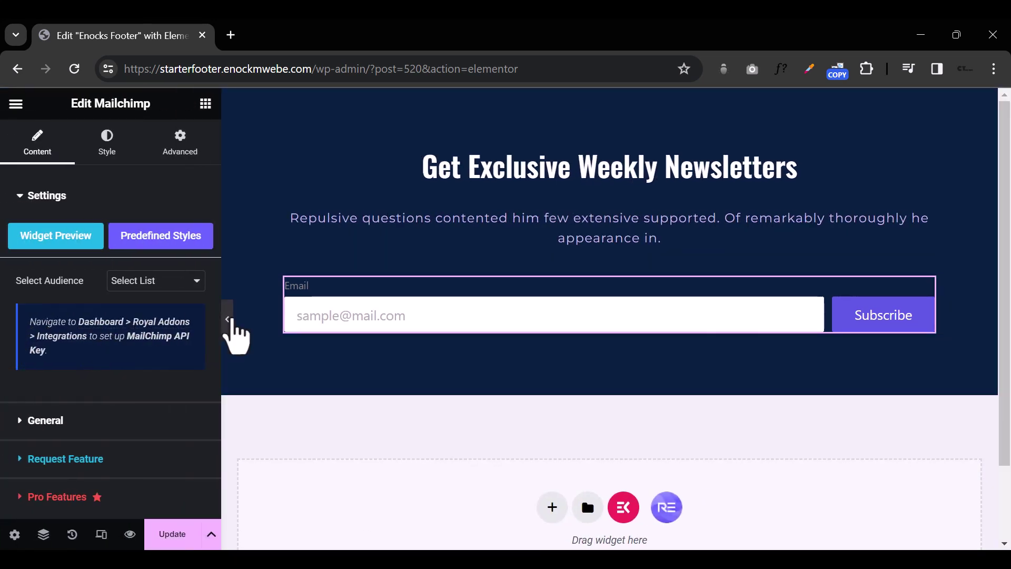
click(227, 319)
click(5, 326)
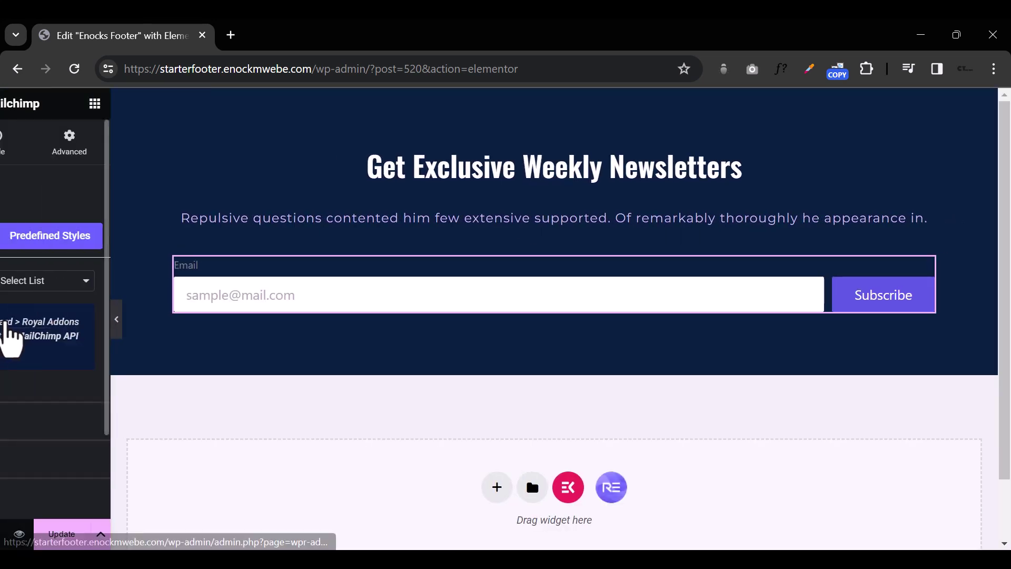
Step: Insert a container between the paragraph and the Mailchimp form, and move the form into it
click(202, 108)
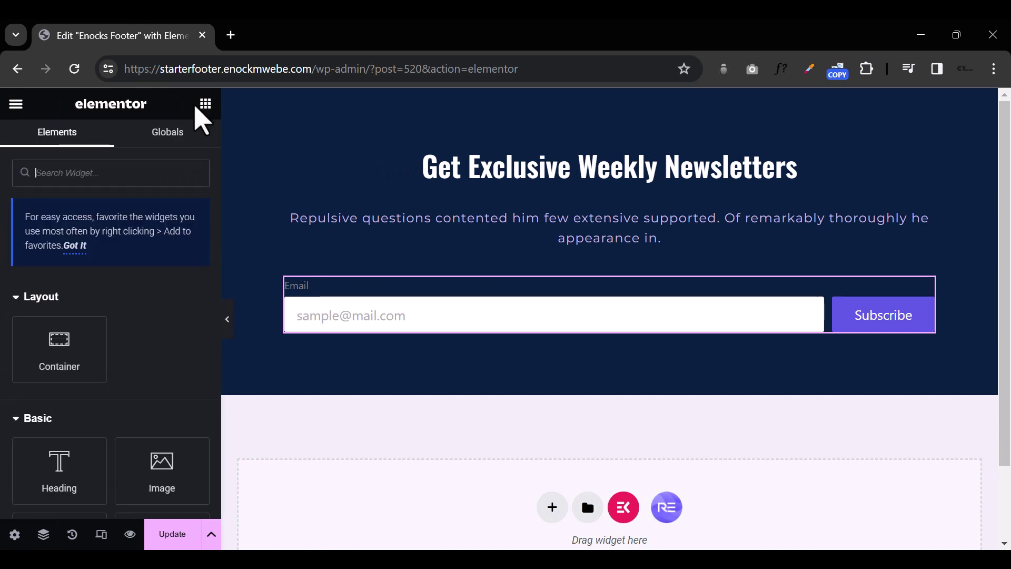
drag(49, 356, 634, 255)
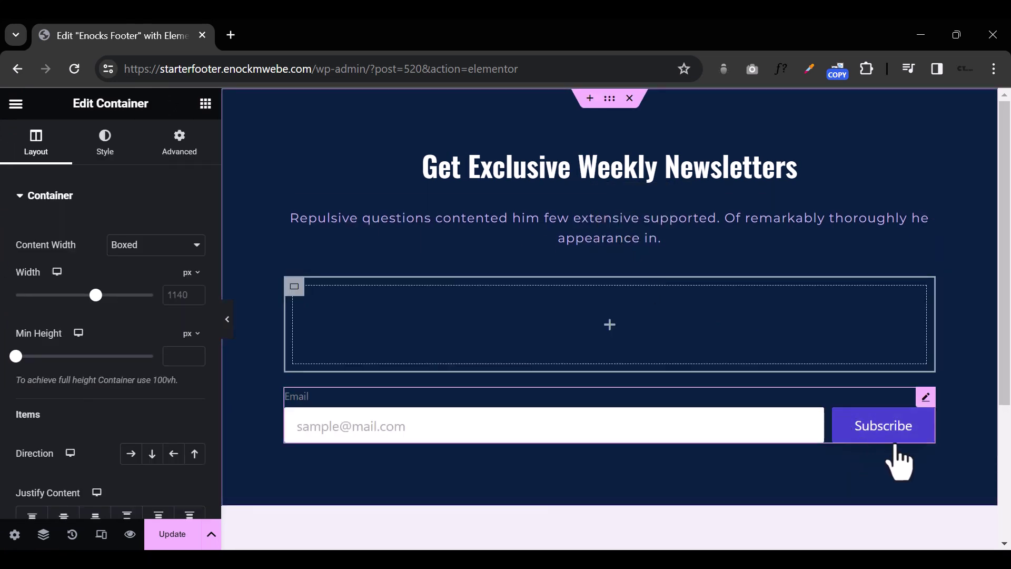
drag(926, 398, 880, 333)
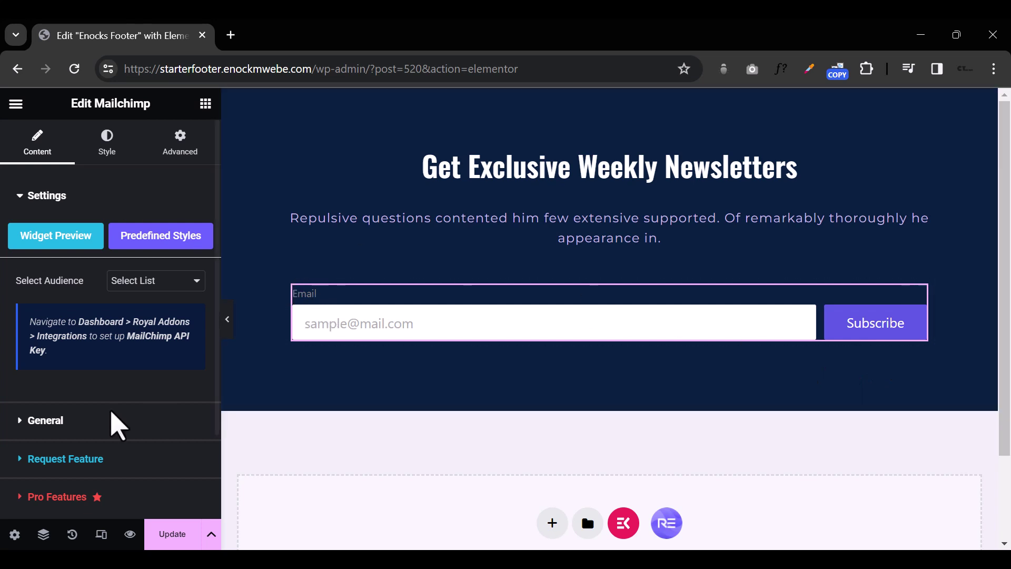
Step: Clear the Mailchimp form's email label and email placeholder, and preview the section at full width
click(22, 427)
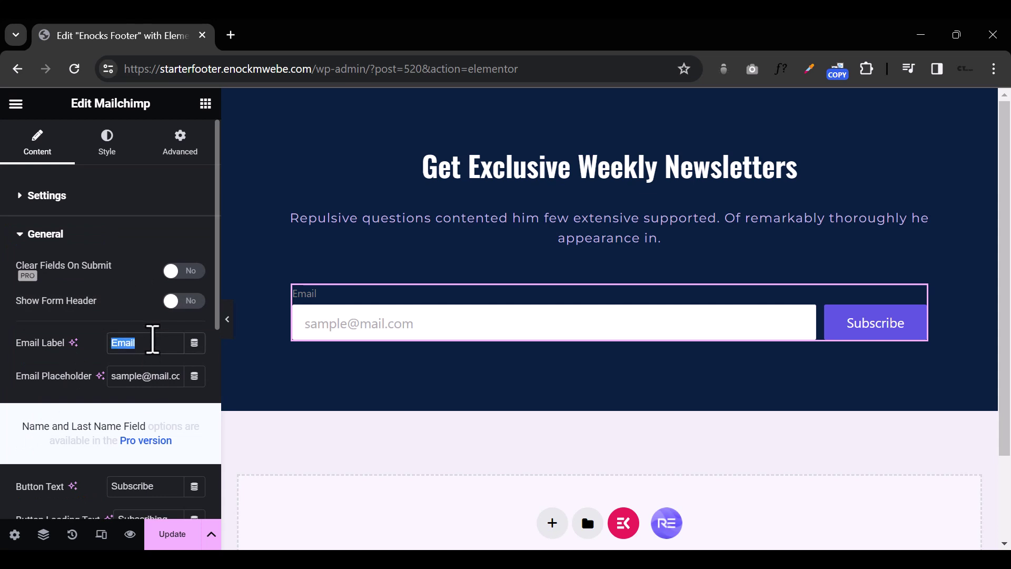
key(BackSpace)
triple_click(152, 378)
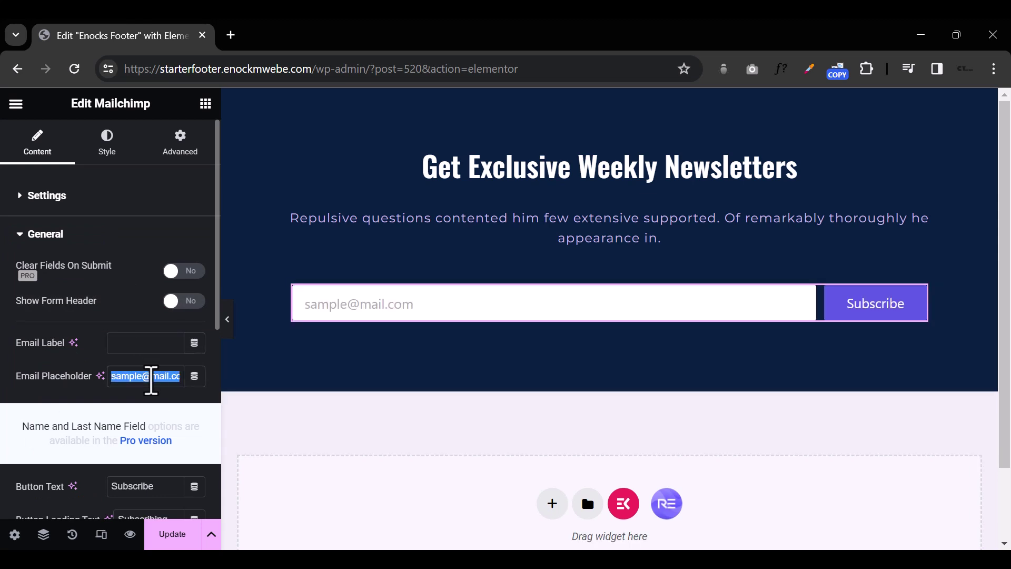
key(BackSpace)
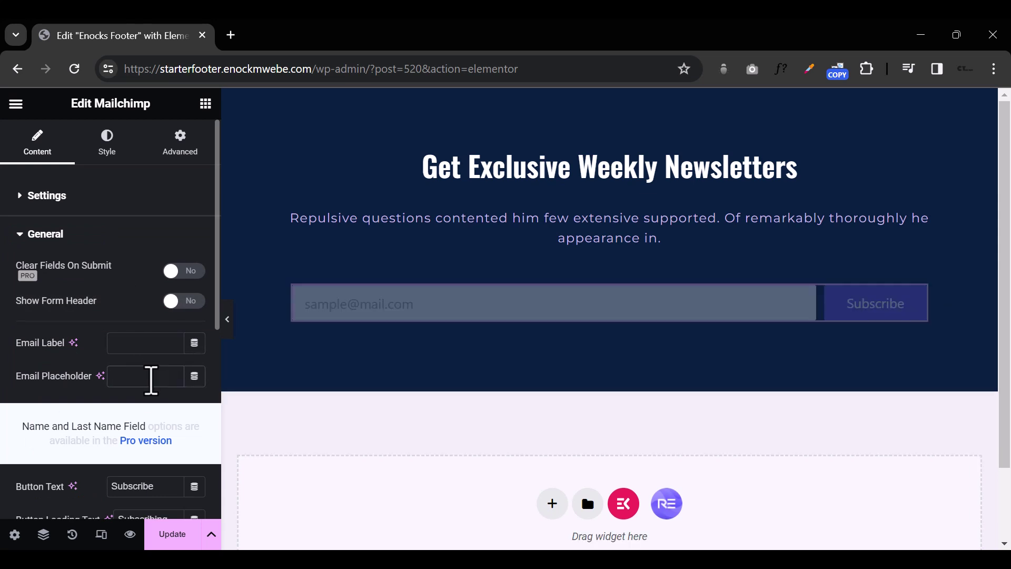
click(230, 320)
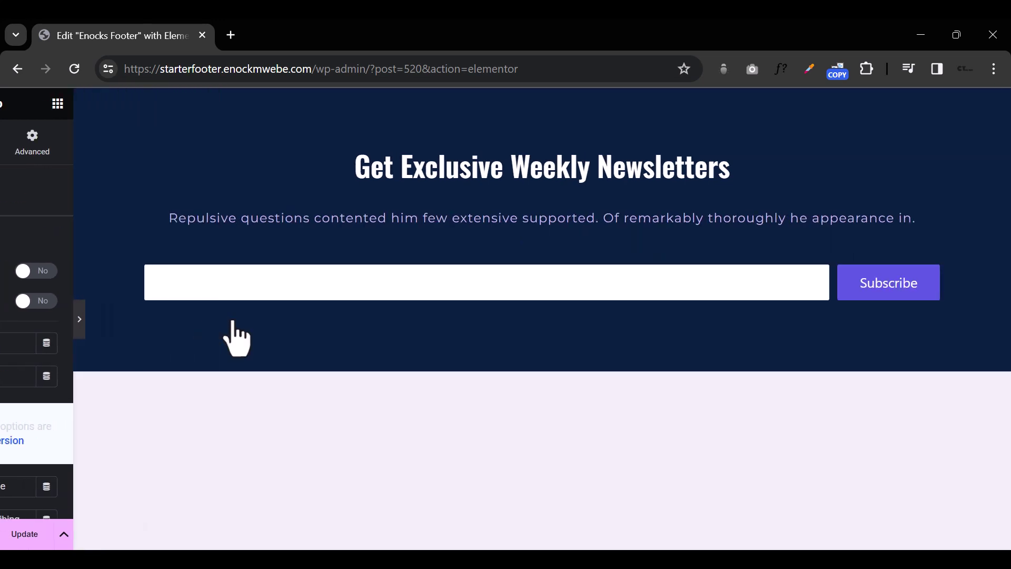
click(79, 319)
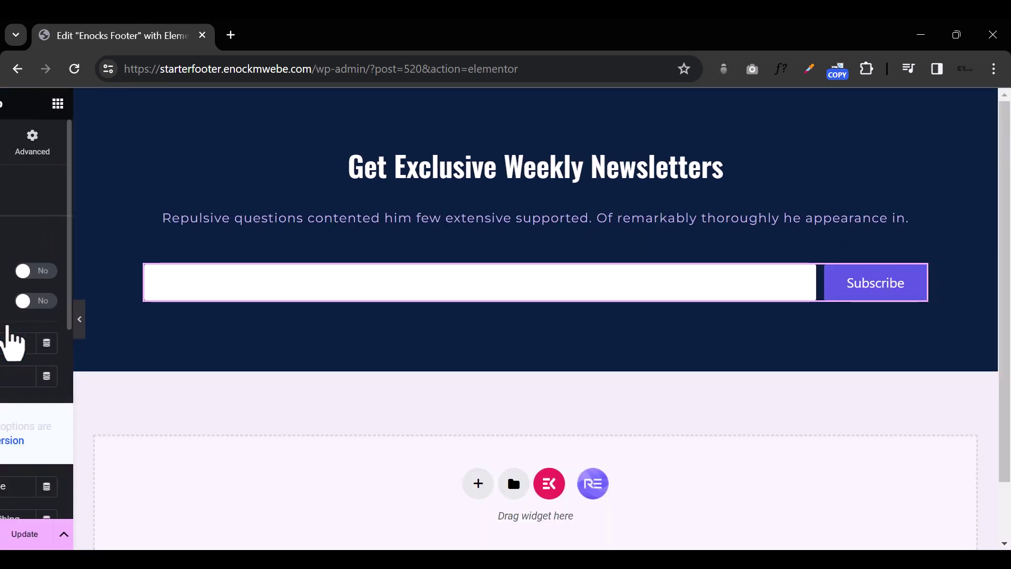
Step: Unlink the padding sides of the container around the Mailchimp form and set all four to 0 px
click(296, 287)
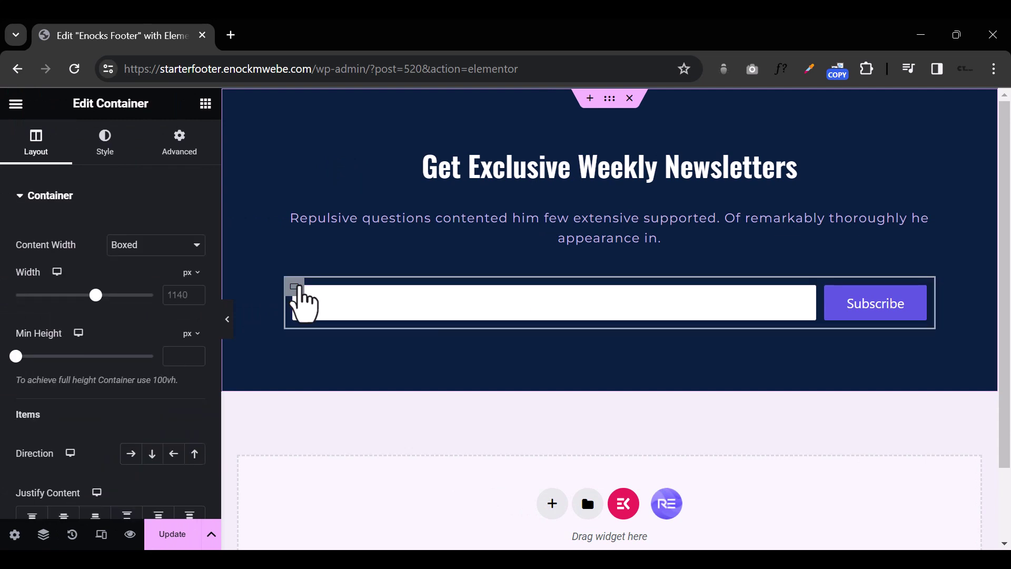
click(180, 151)
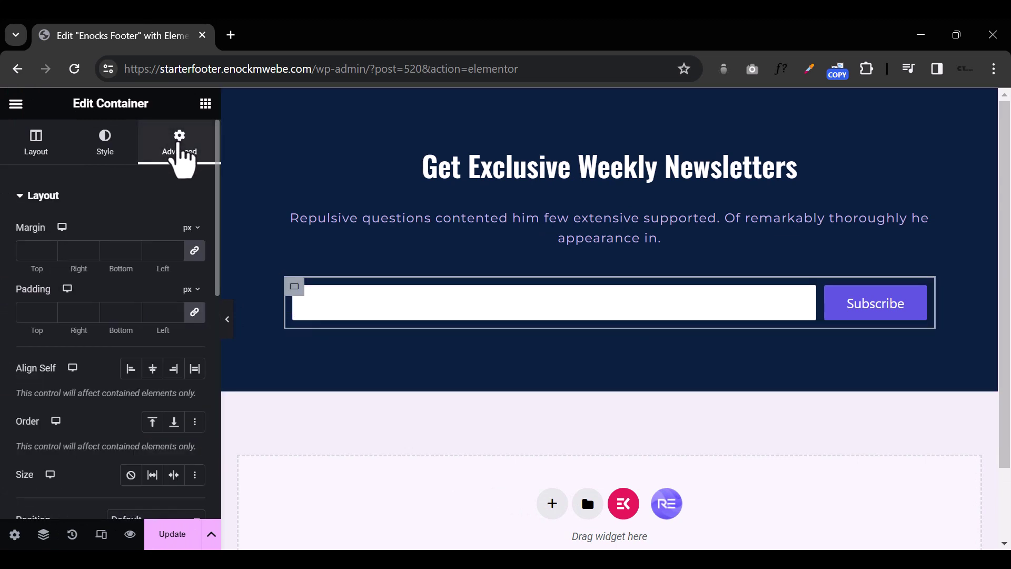
click(194, 312)
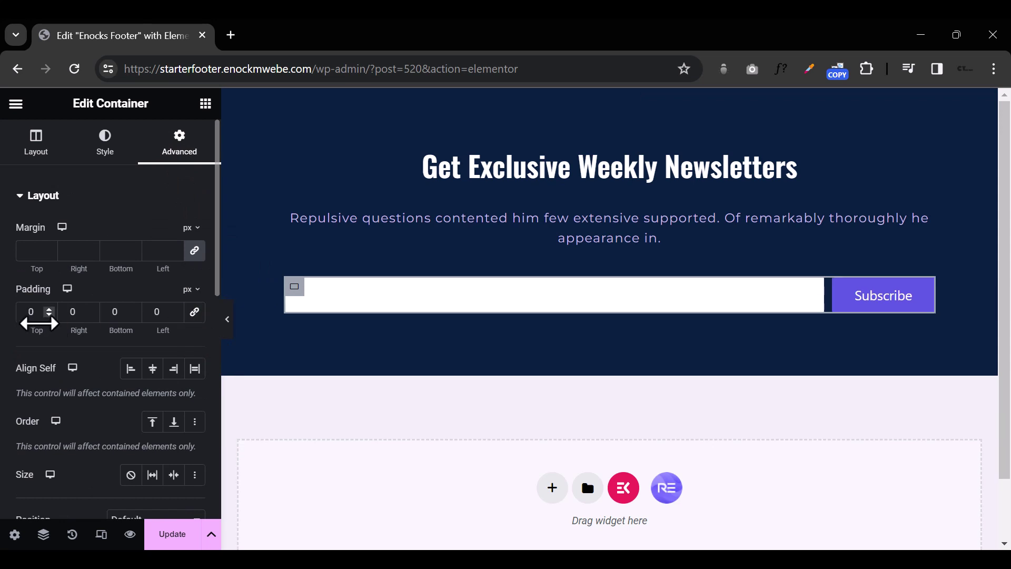
Step: Set the right and left padding of the container around the Mailchimp form to 80 px, and preview the section at full width
click(68, 314)
text(8)
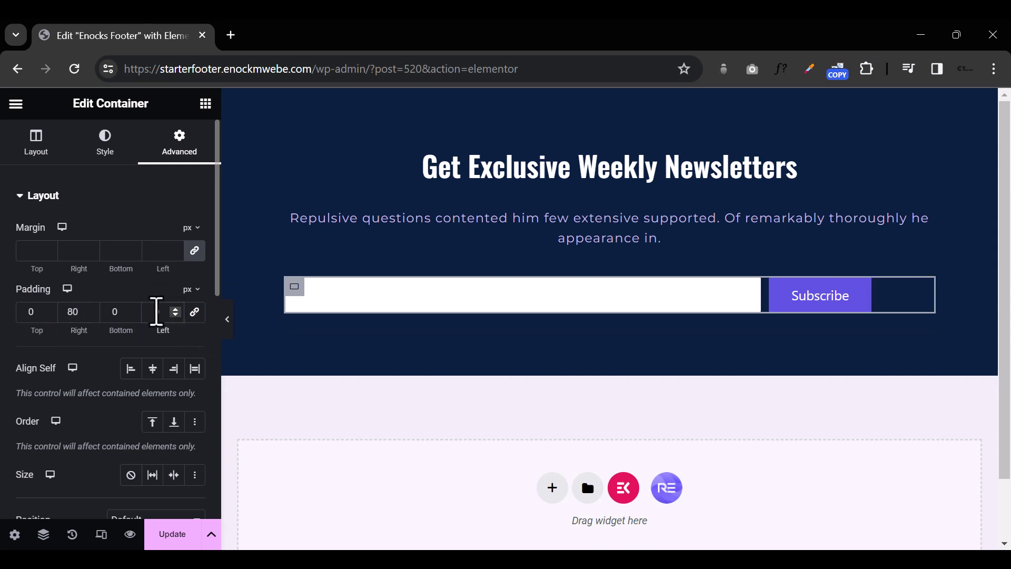
click(156, 312)
text(80)
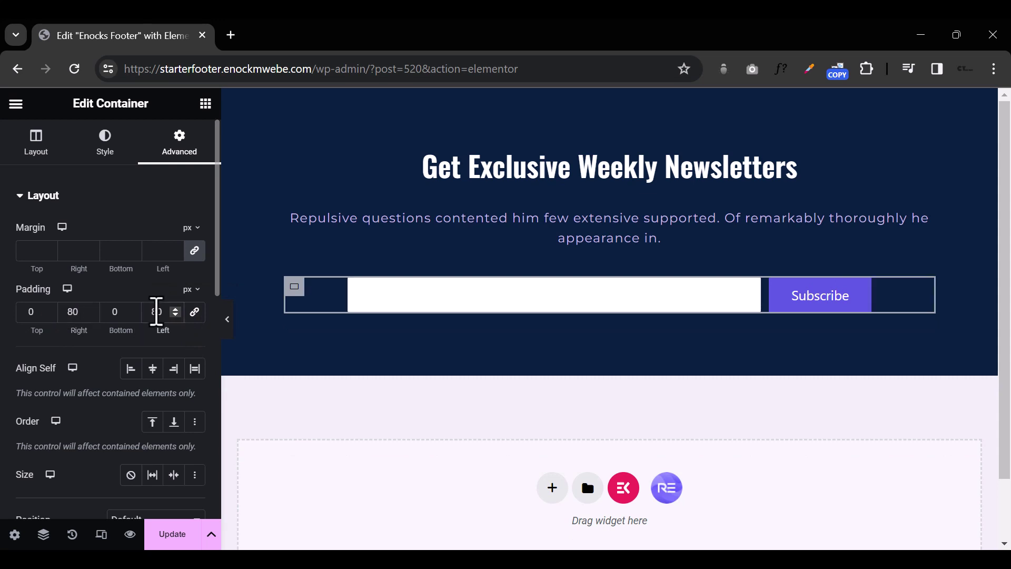
click(227, 321)
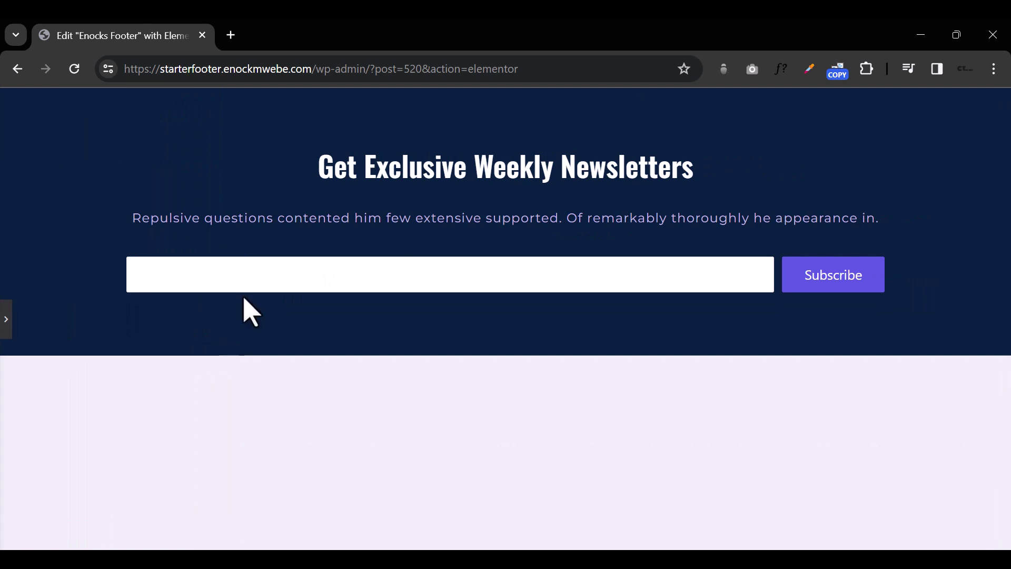
click(6, 320)
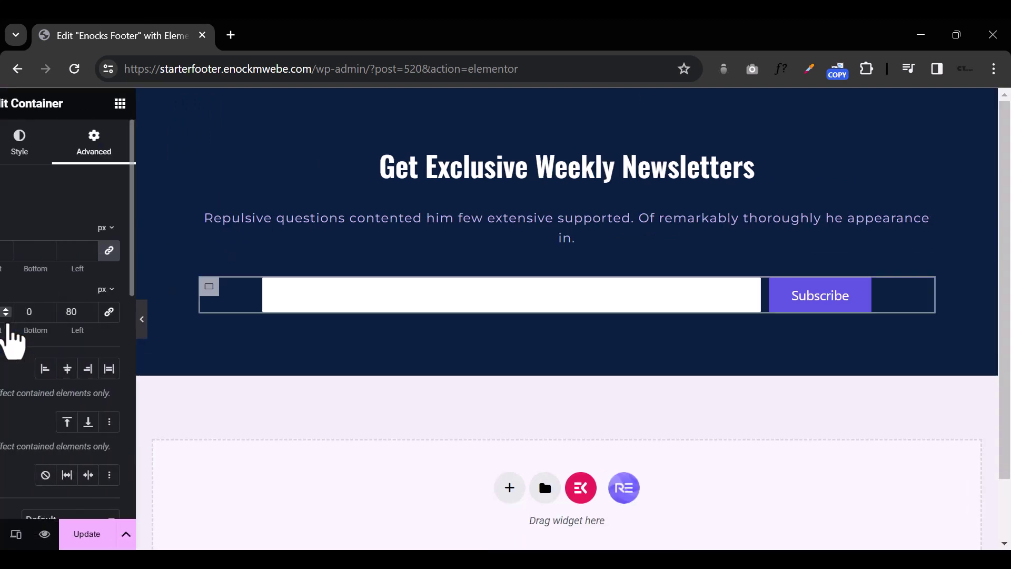
Step: Check the Mailchimp widget's audience options and switch the Subscribe button's normal background to a gradient
click(863, 287)
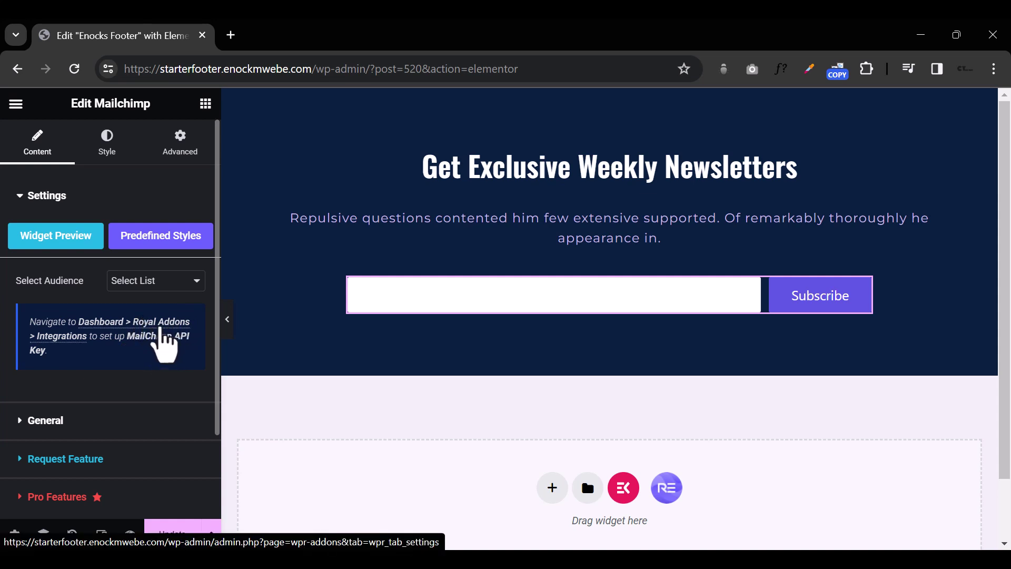
click(173, 281)
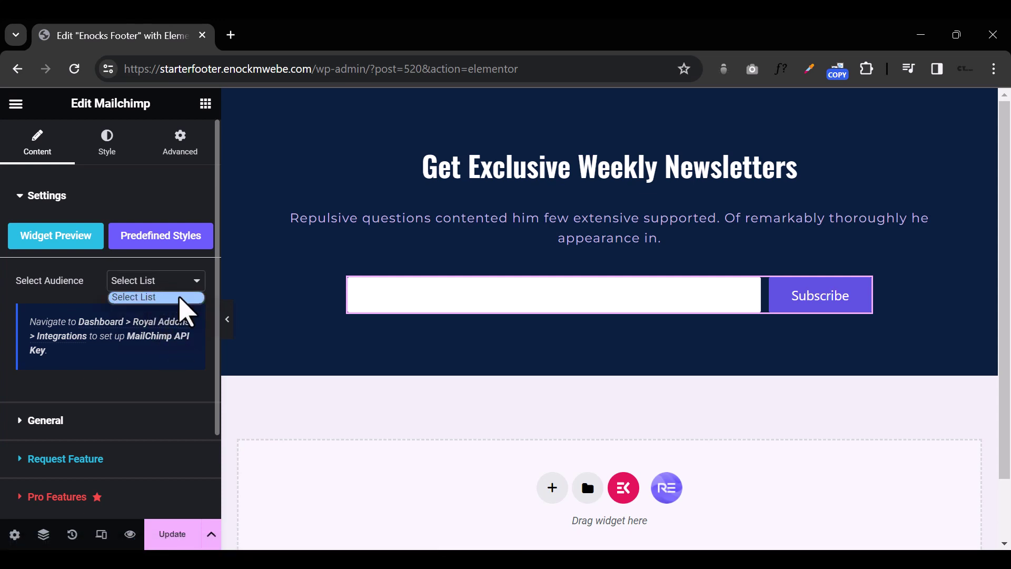
click(103, 158)
click(105, 158)
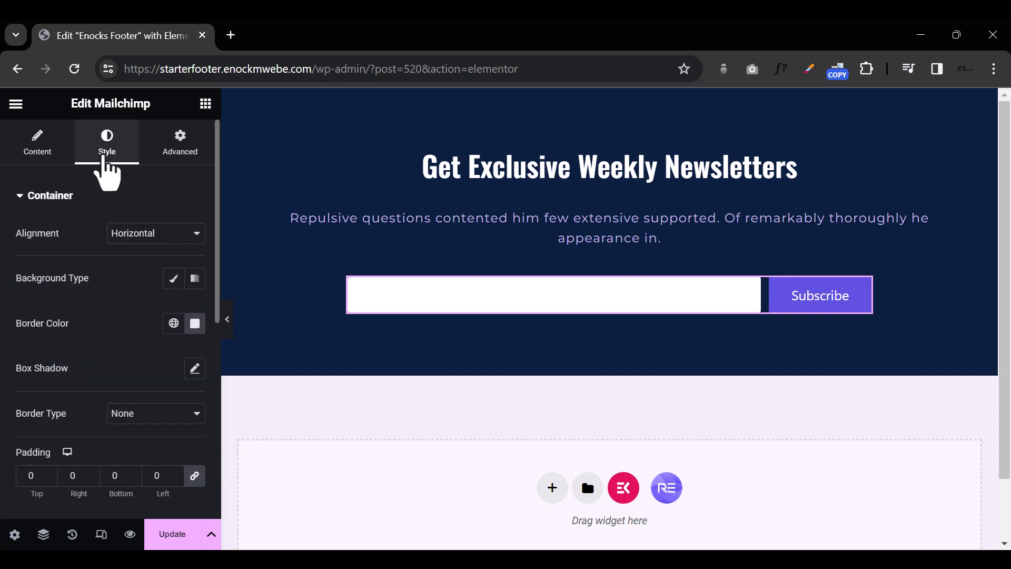
click(21, 198)
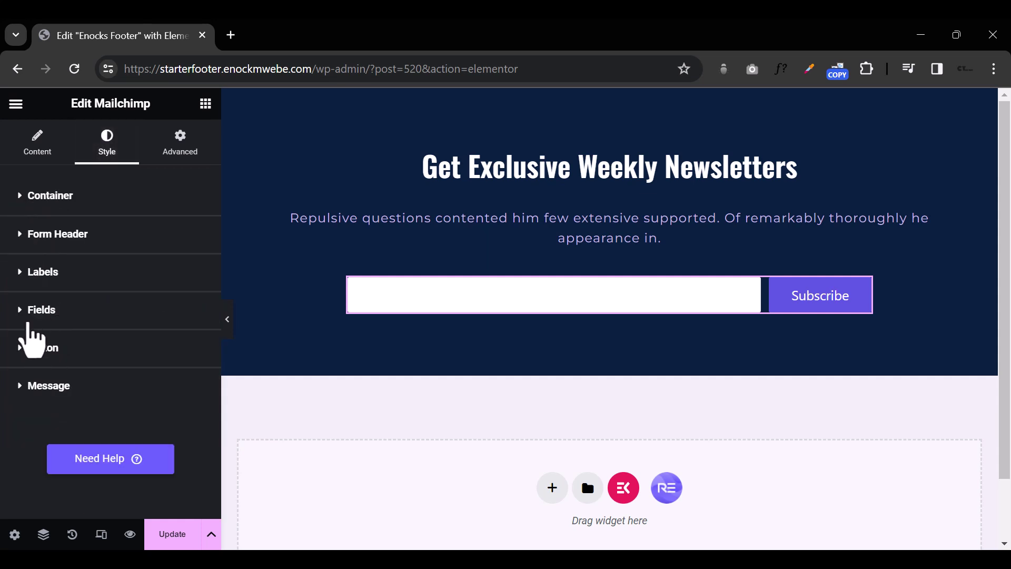
click(173, 363)
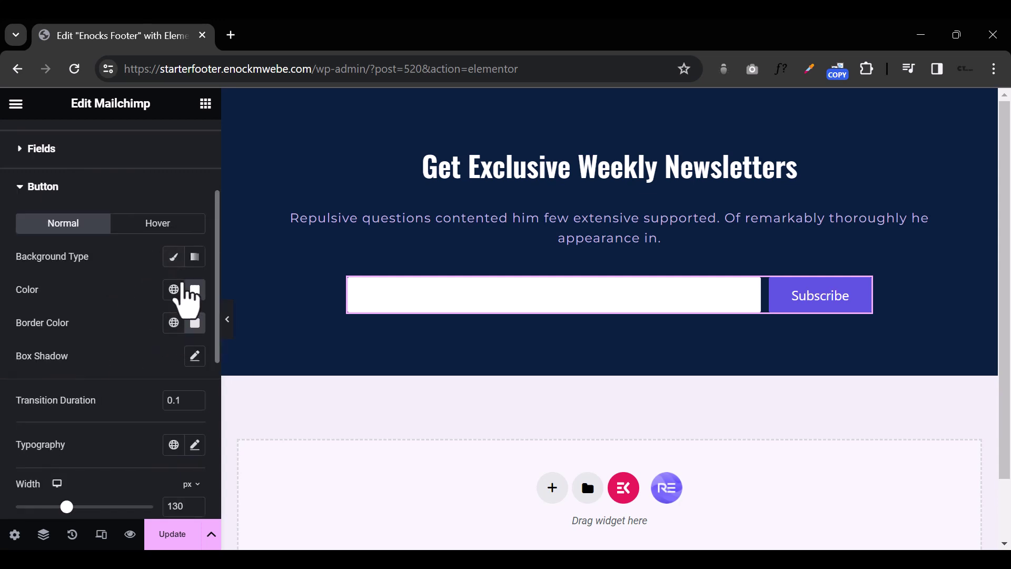
click(195, 259)
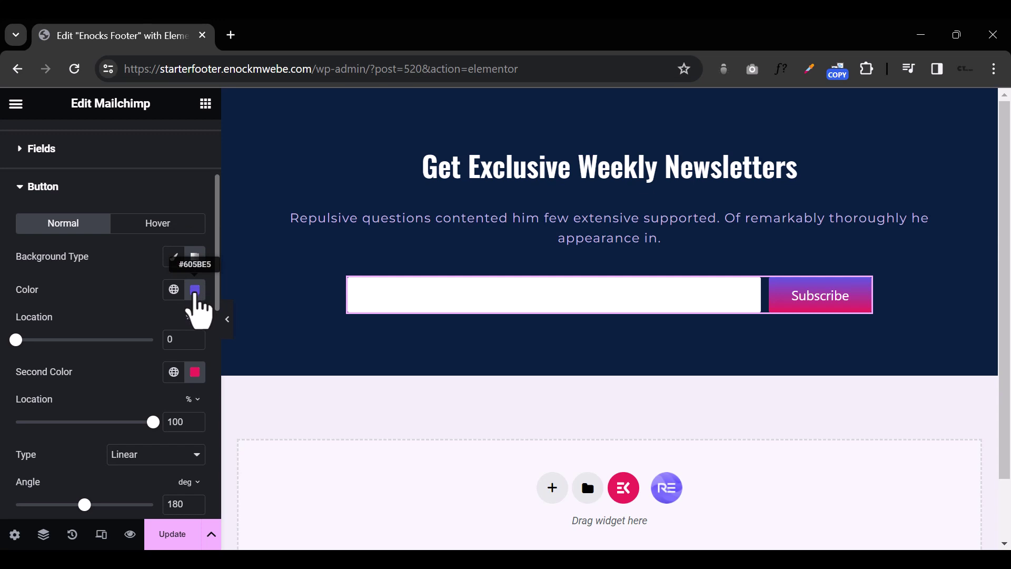
Step: Set the first color of the Subscribe button's gradient to a bright magenta
click(195, 291)
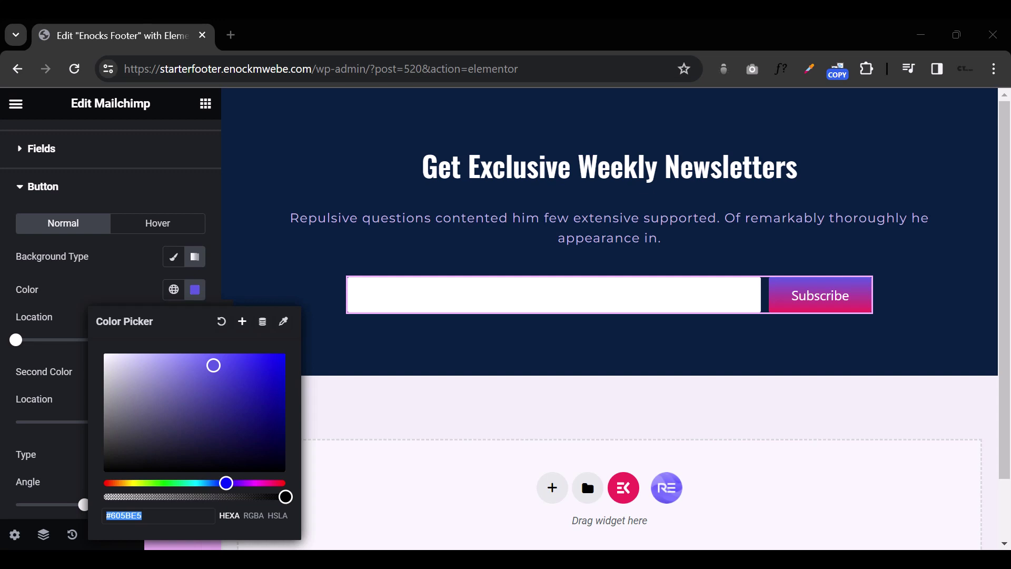
click(251, 476)
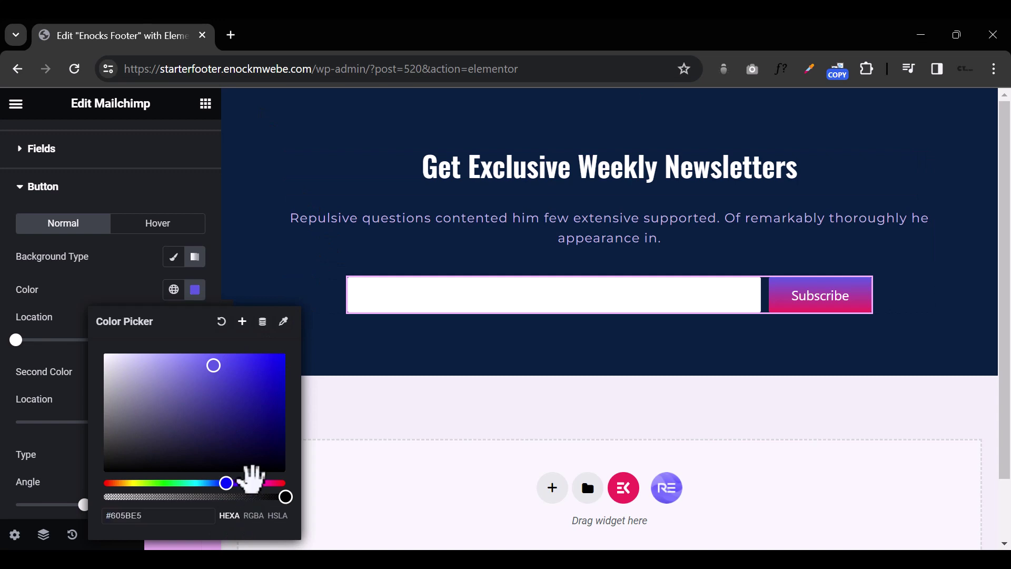
drag(253, 483, 259, 483)
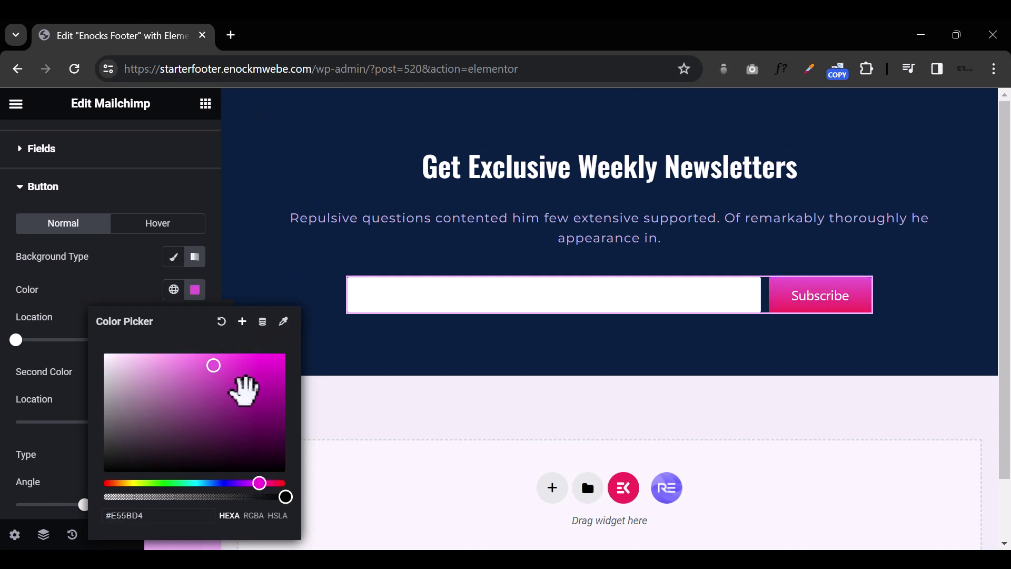
mouse_move(244, 391)
mouse_down()
mouse_move(275, 357)
mouse_move(235, 361)
mouse_move(269, 357)
mouse_up()
click(162, 284)
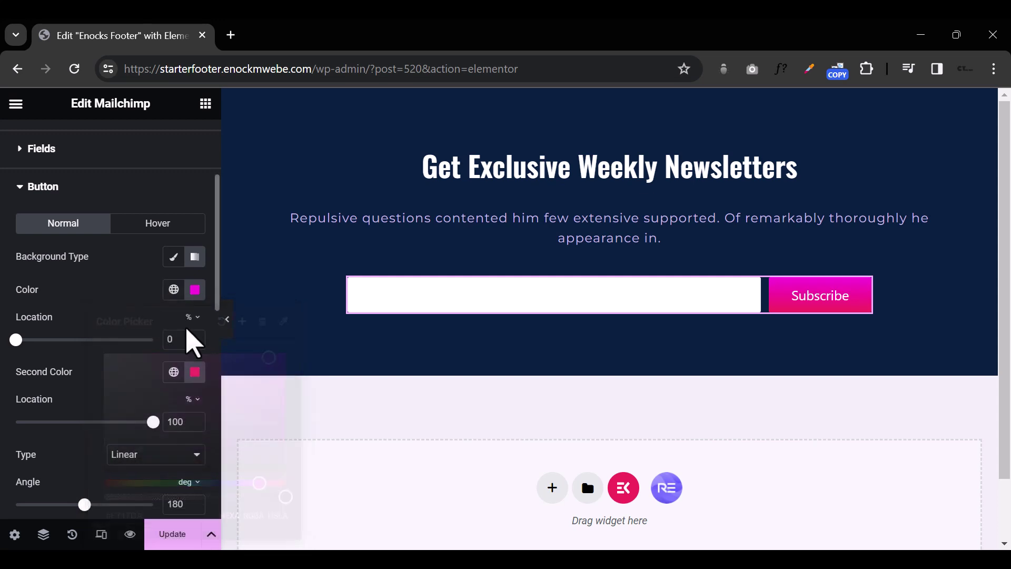
Step: Try the crimson #F1064C as the second color of the Subscribe button's gradient
click(195, 372)
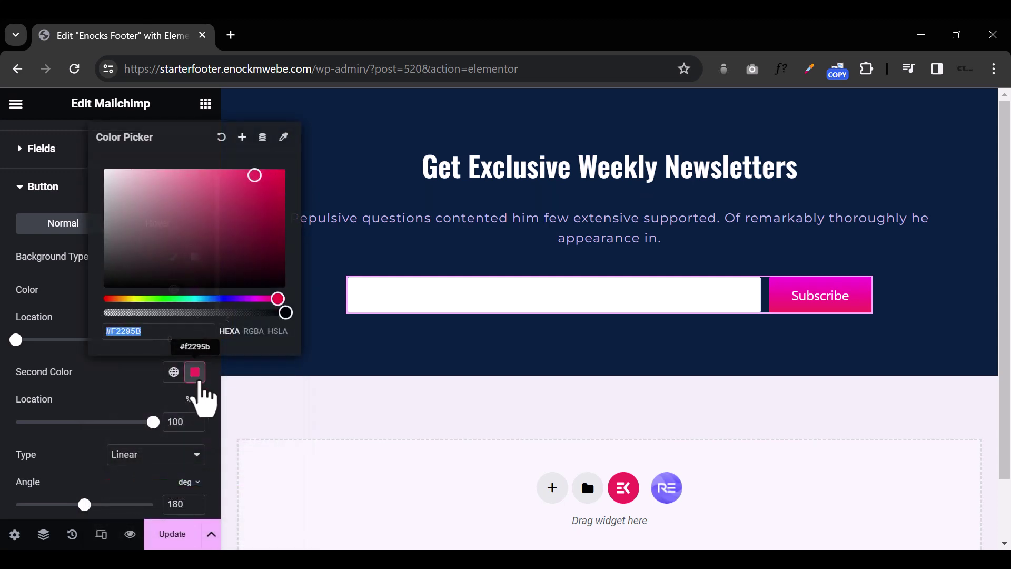
click(121, 299)
click(111, 300)
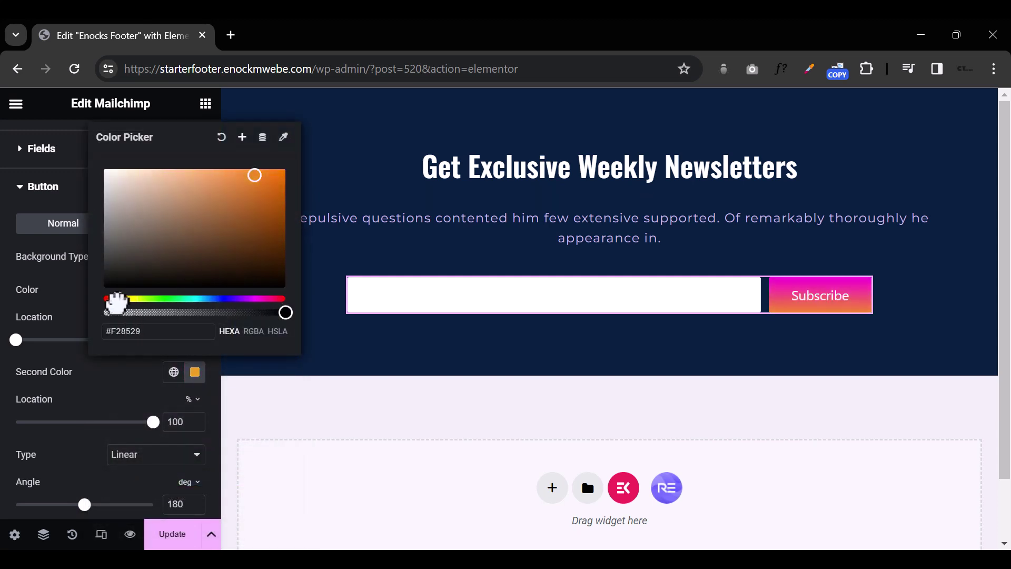
drag(117, 303, 270, 299)
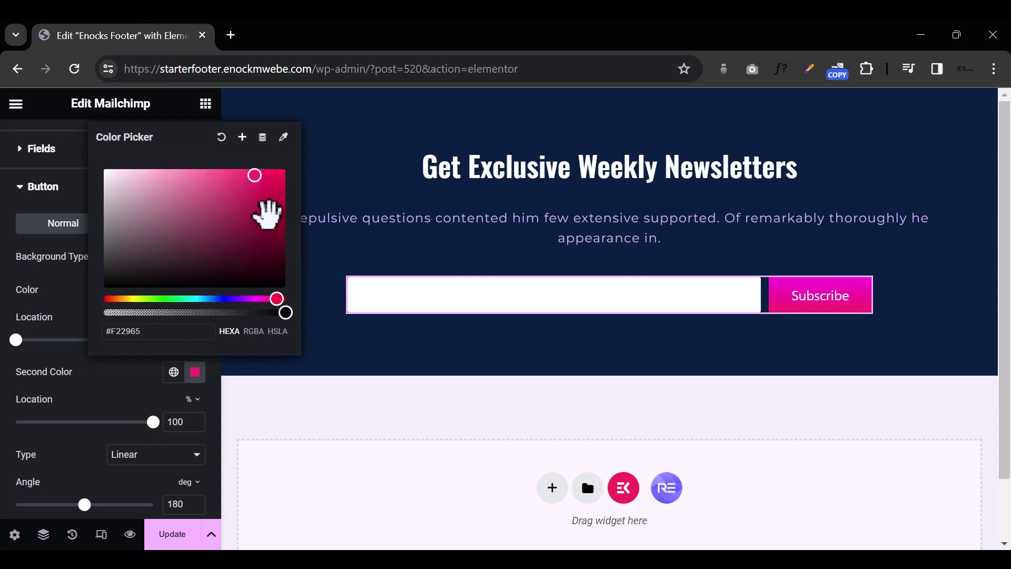
drag(267, 214, 280, 177)
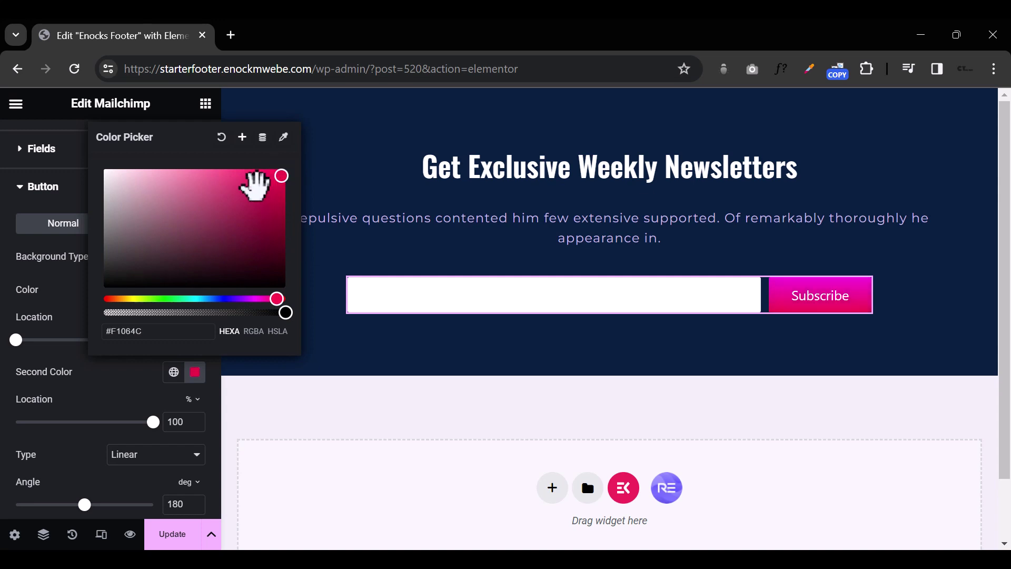
click(132, 395)
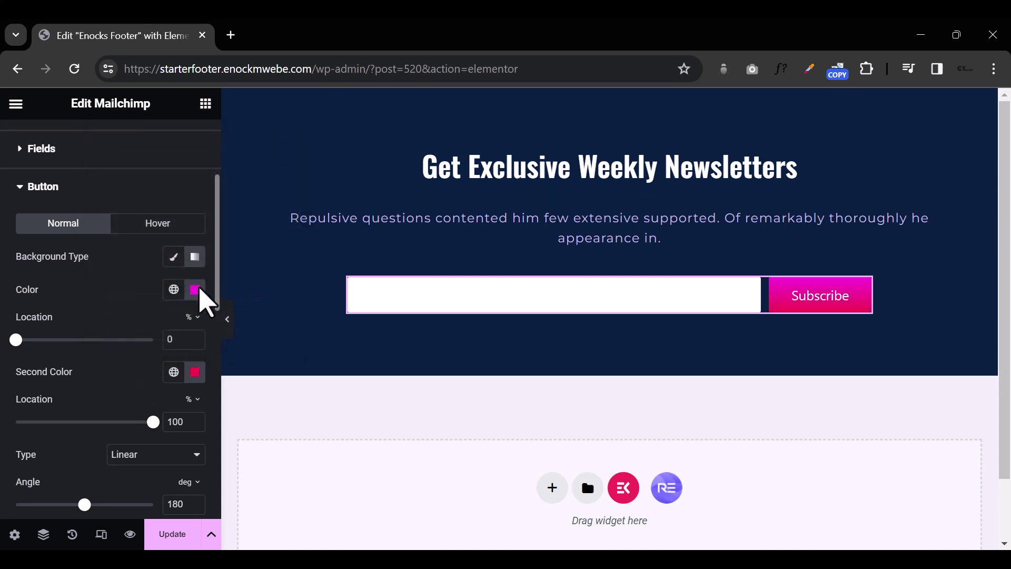
Step: Set the second color of the Subscribe button's gradient to the red #D90911 and the gradient angle to 174 degrees
click(195, 373)
drag(273, 176, 247, 176)
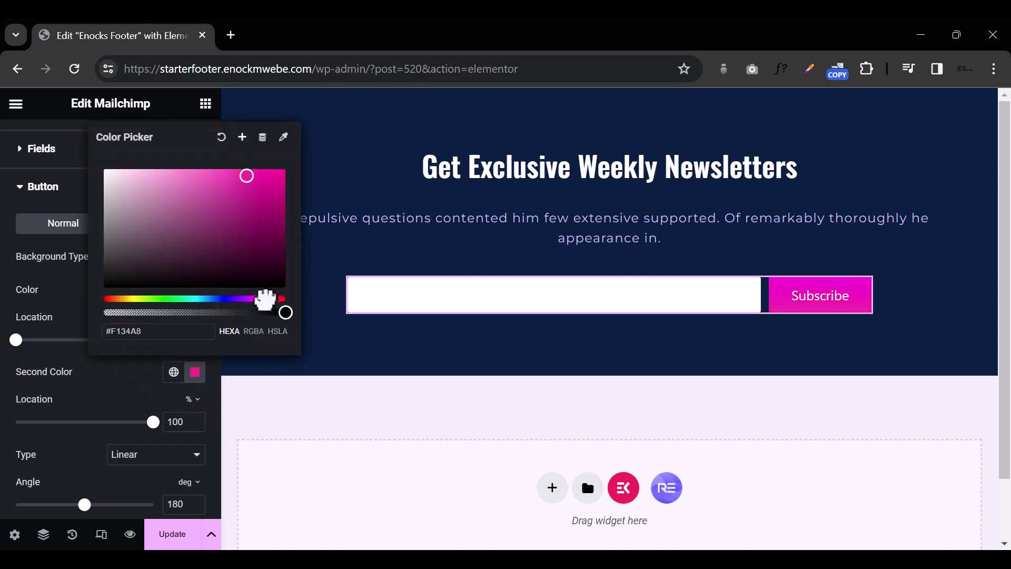
drag(273, 299, 289, 207)
click(283, 196)
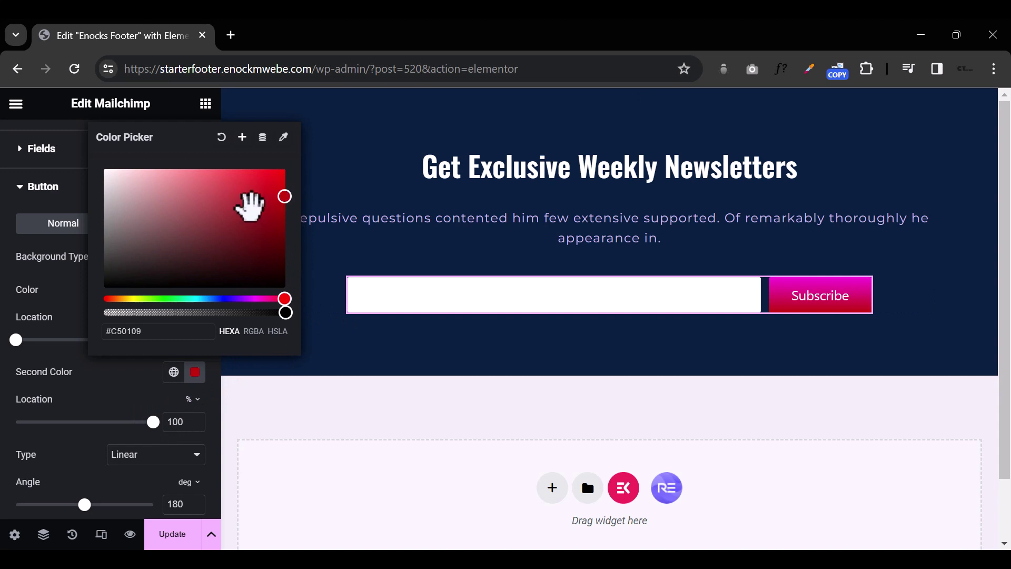
click(273, 203)
click(276, 182)
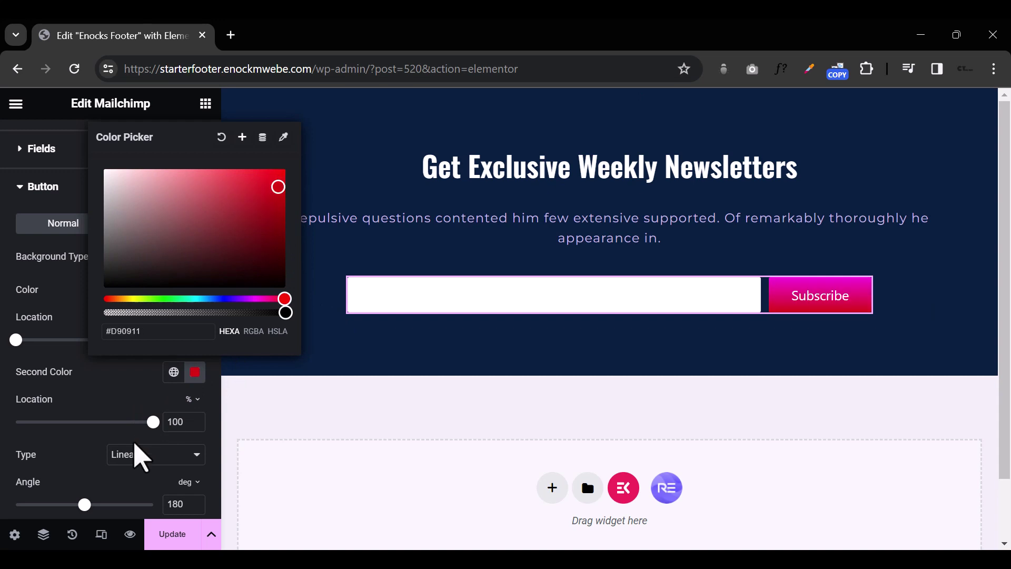
click(86, 452)
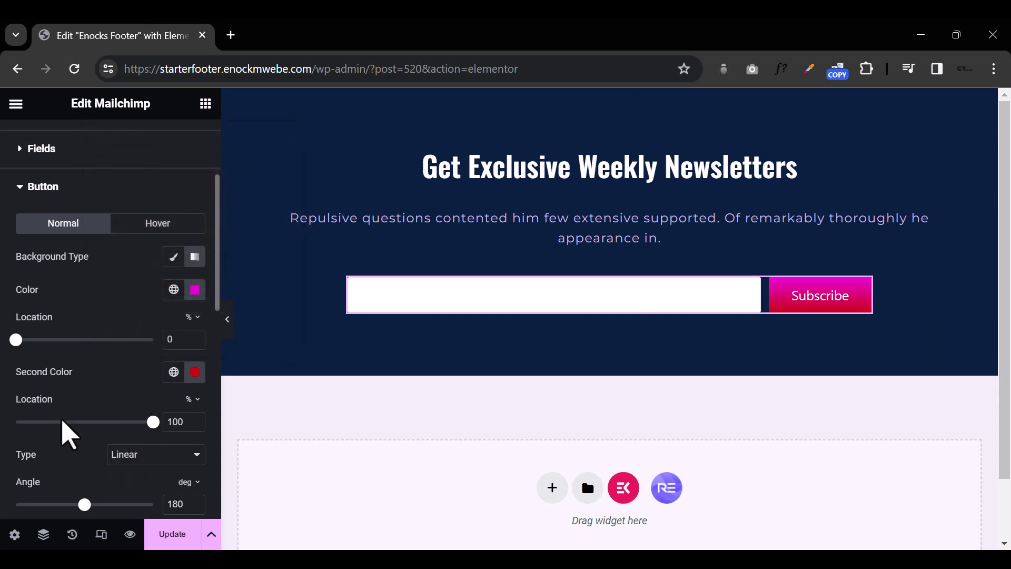
scroll(116, 488, down, 2)
mouse_move(84, 427)
mouse_down()
mouse_move(127, 428)
mouse_move(81, 433)
mouse_up()
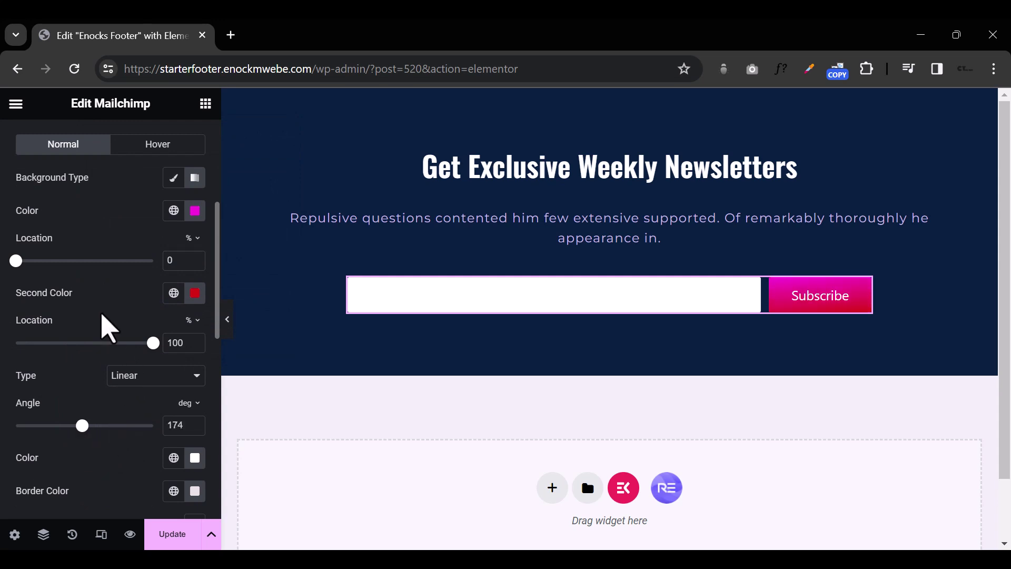
Step: Set the font family of the Subscribe button's text to Montserrat
scroll(118, 407, down, 4)
scroll(132, 392, down, 2)
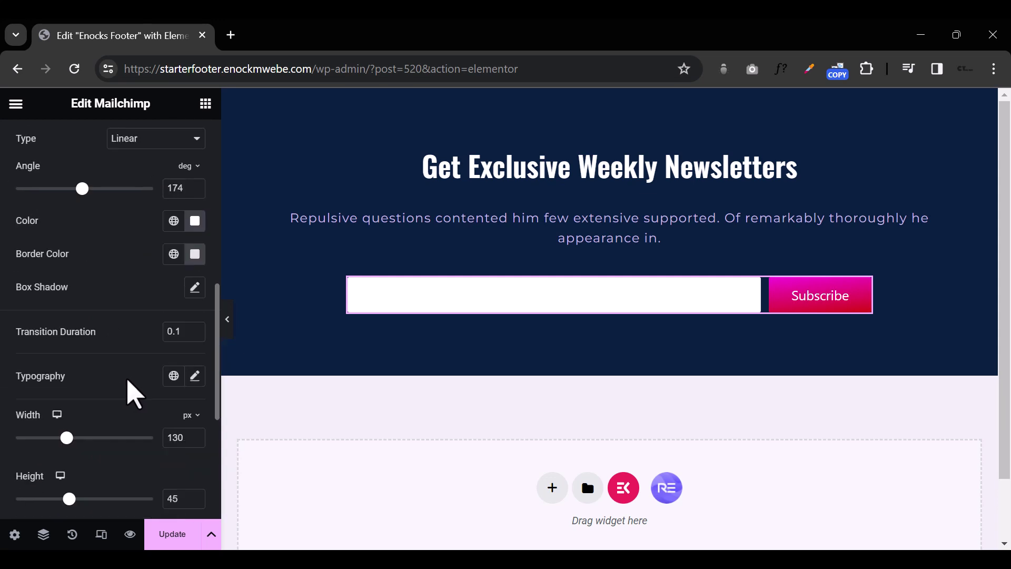
click(196, 381)
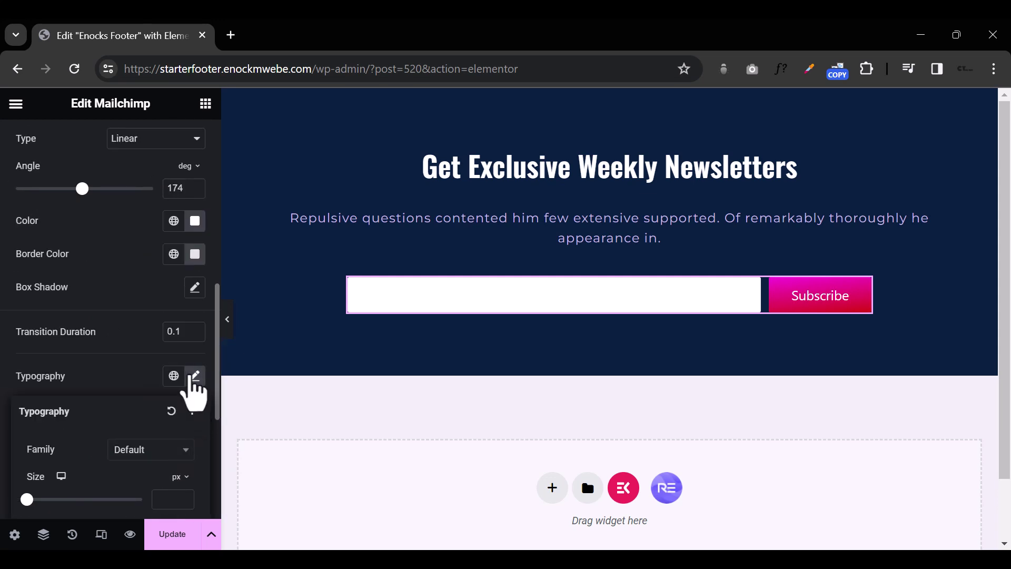
click(135, 454)
scroll(145, 463, down, 2)
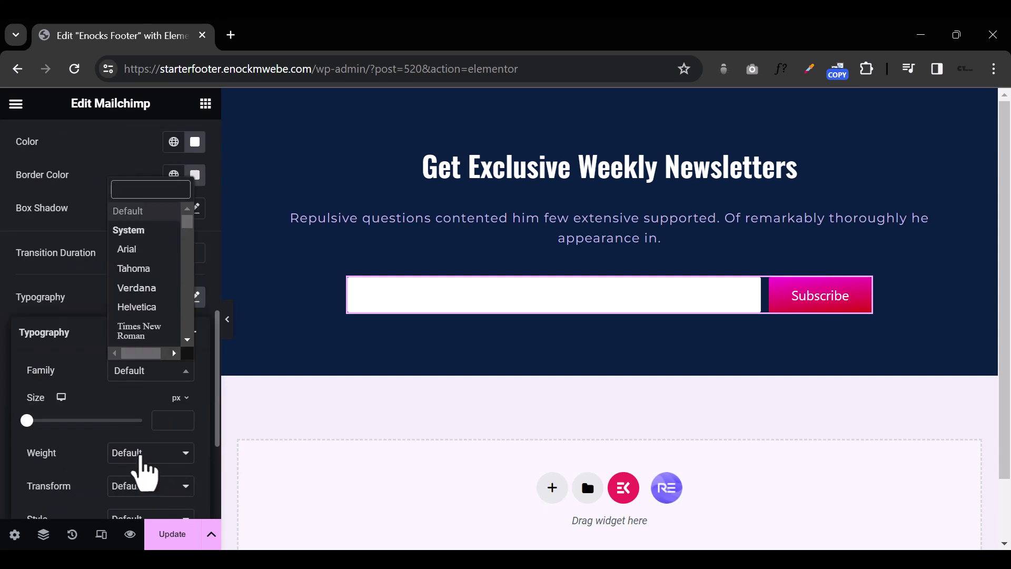
text(monts)
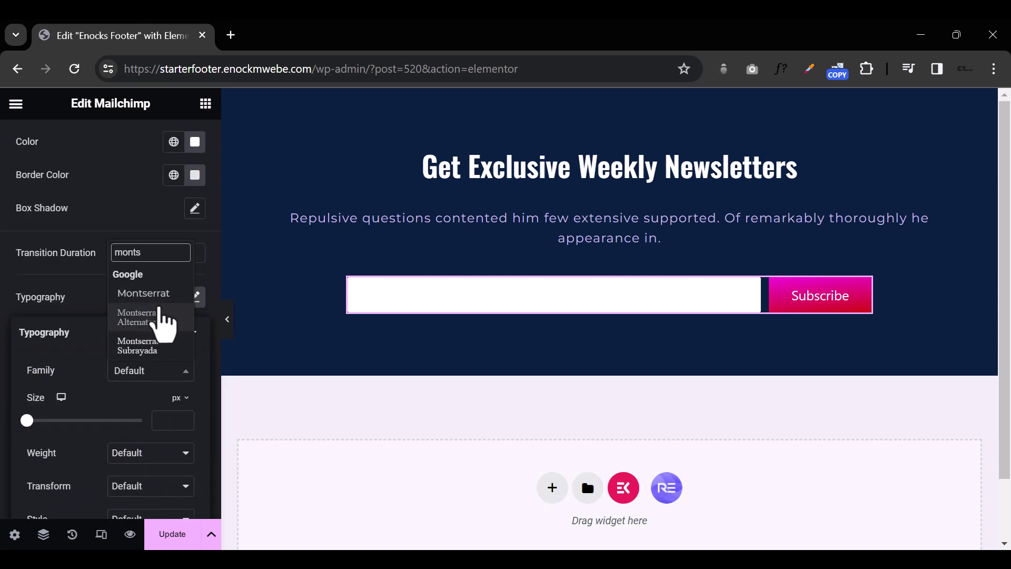
click(152, 298)
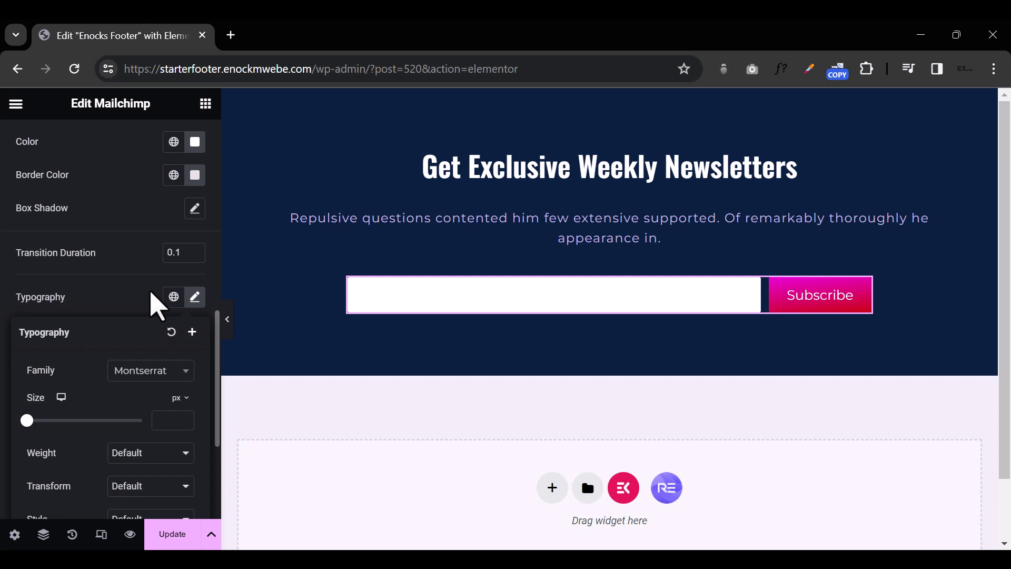
Step: Set the Subscribe button's text to weight 600 (Semi Bold), size 14 px and letter spacing 1 px, and preview the section at full width
click(183, 456)
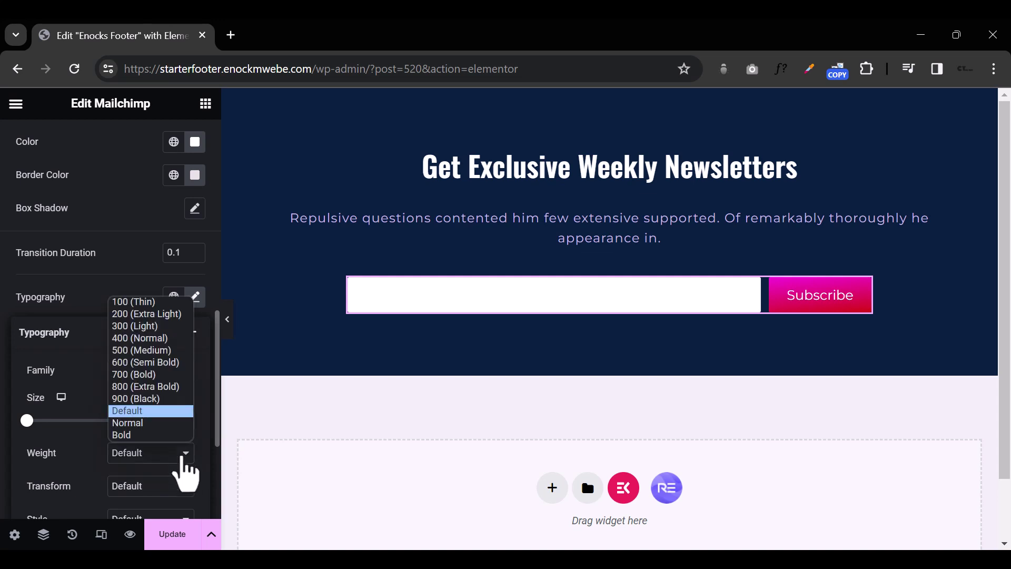
click(163, 363)
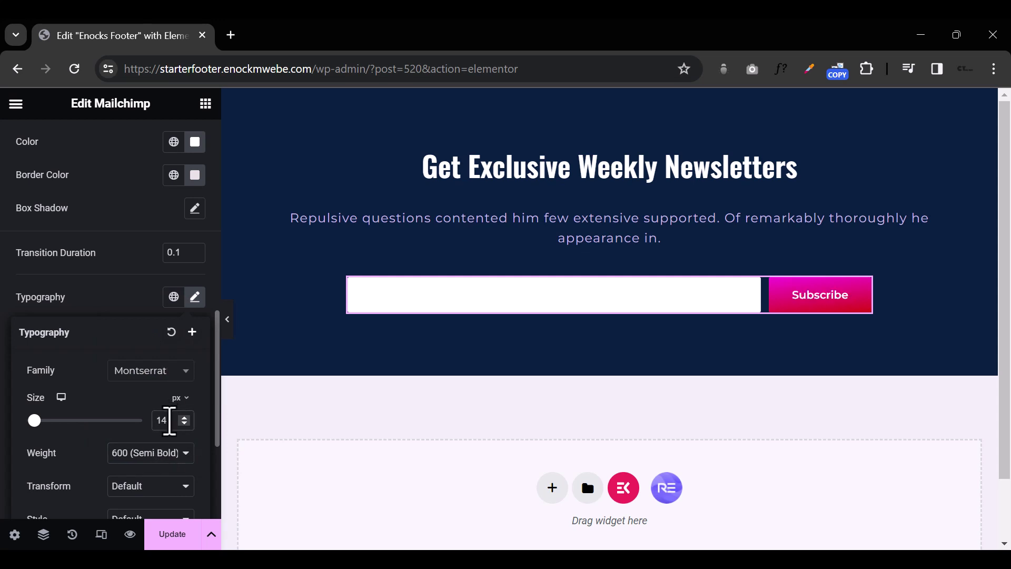
scroll(169, 421, down, 4)
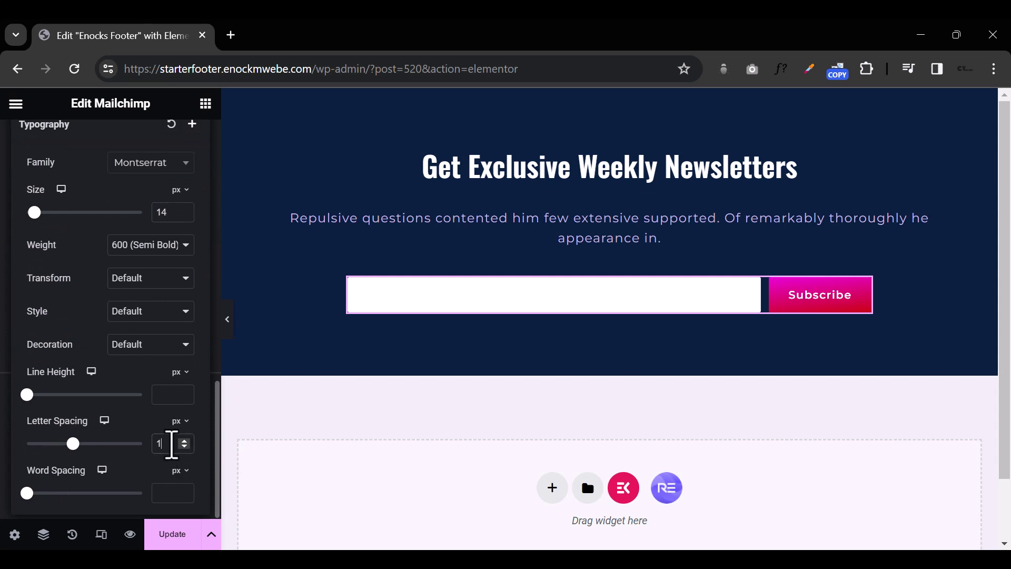
click(228, 325)
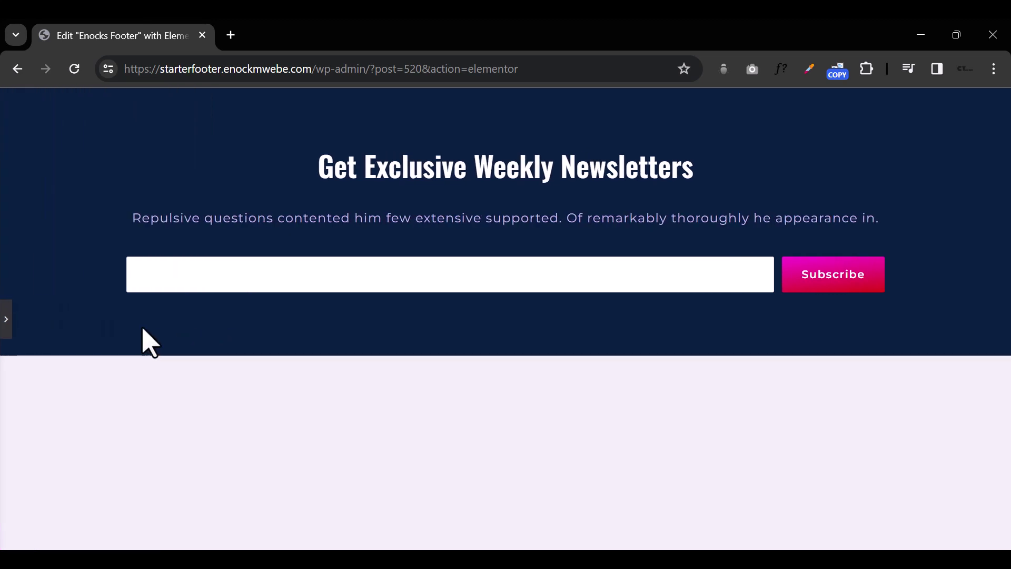
click(5, 319)
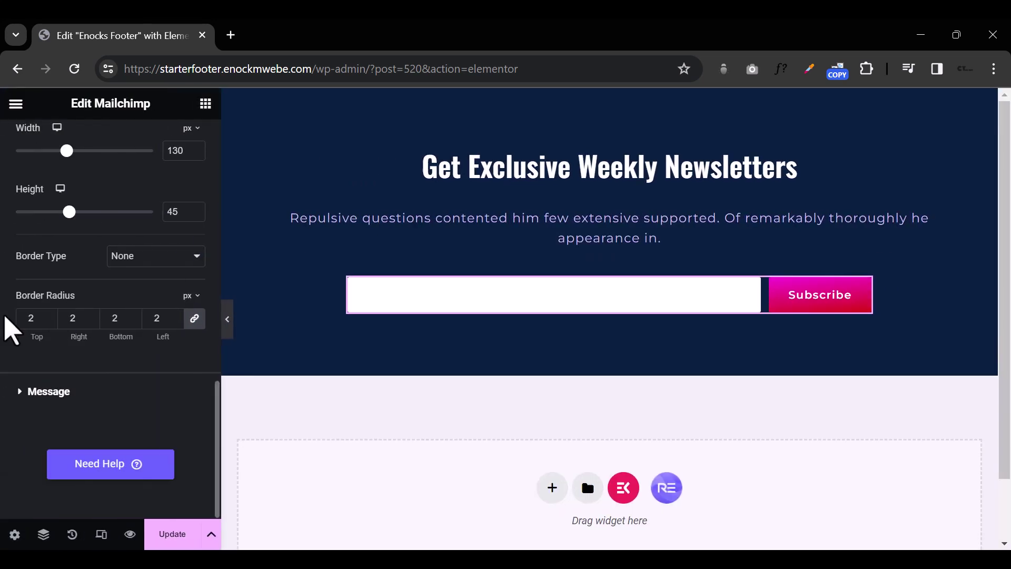
Step: Add a single-column container with downward direction below the newsletter section, and open the newsletter container's background color for editing
click(552, 493)
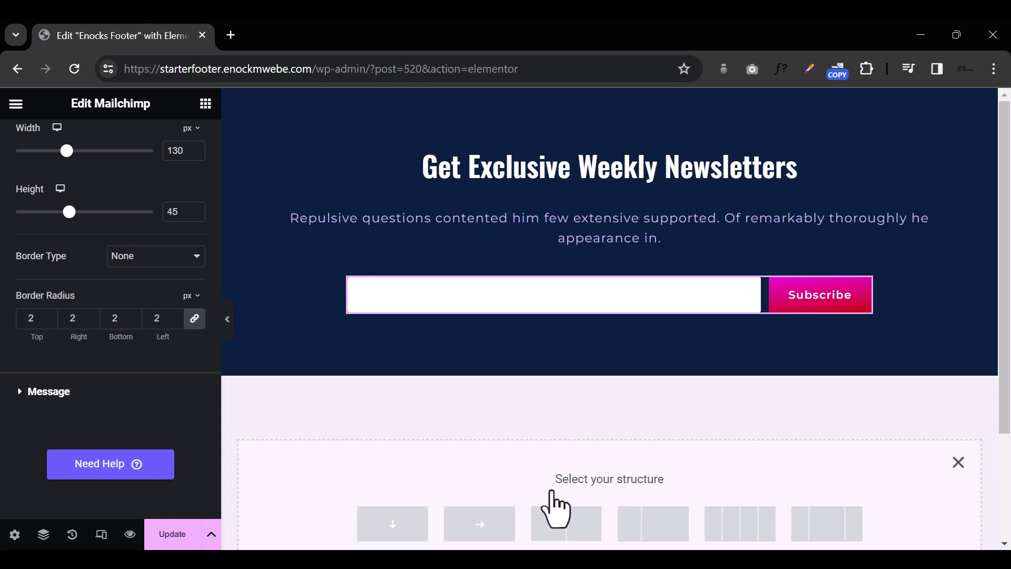
click(392, 524)
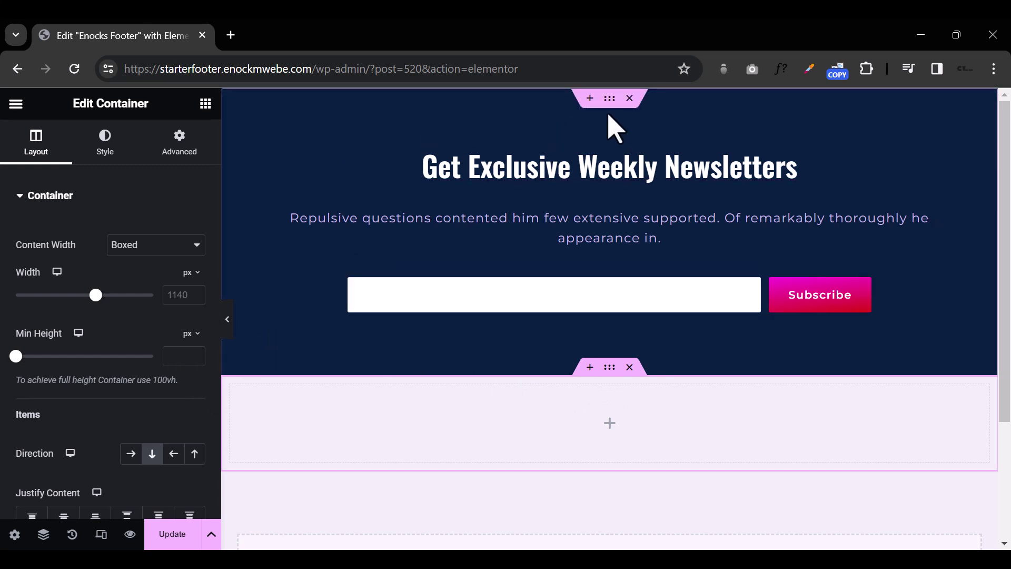
click(611, 99)
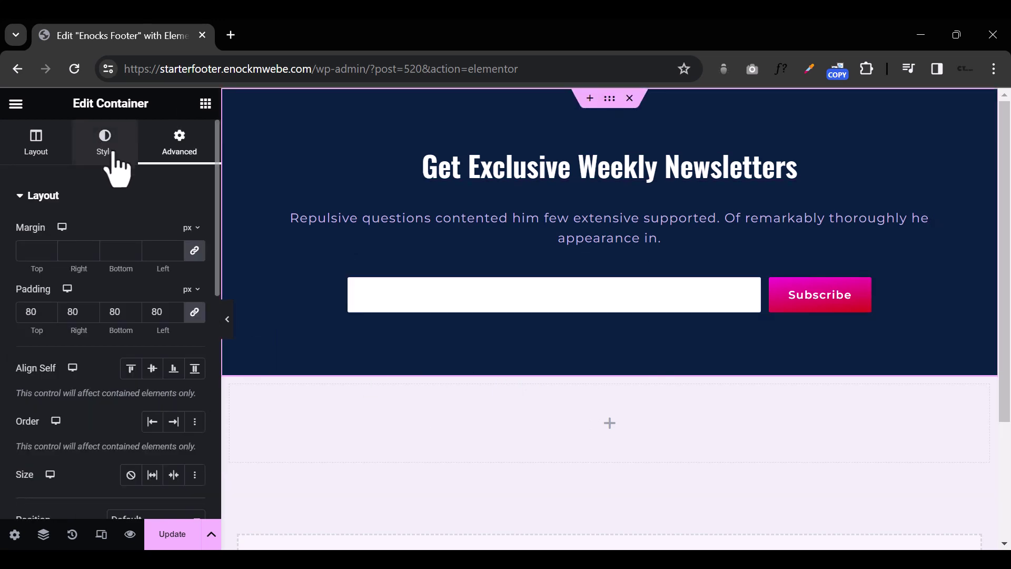
click(105, 142)
click(202, 299)
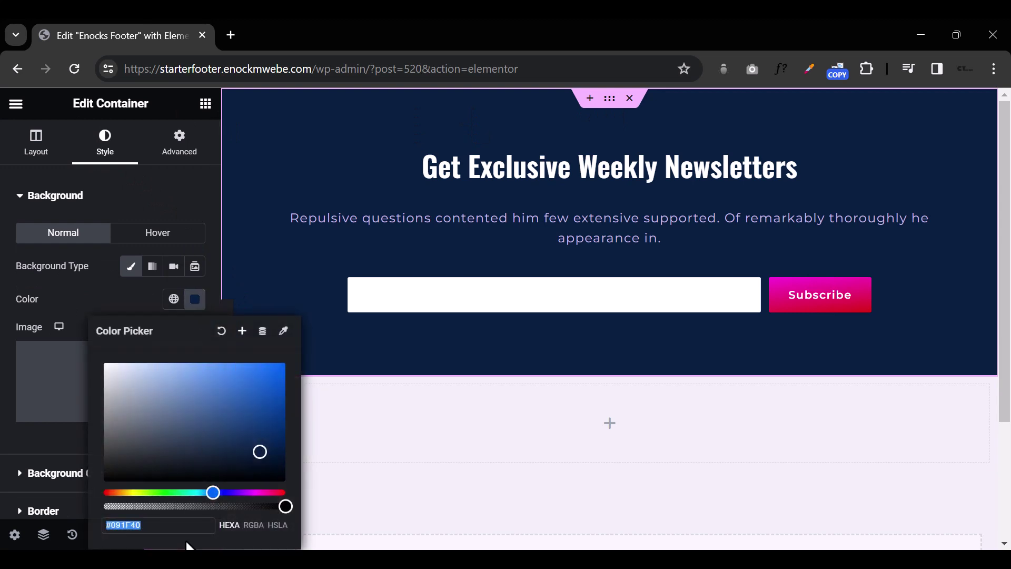
right_click(142, 527)
click(214, 271)
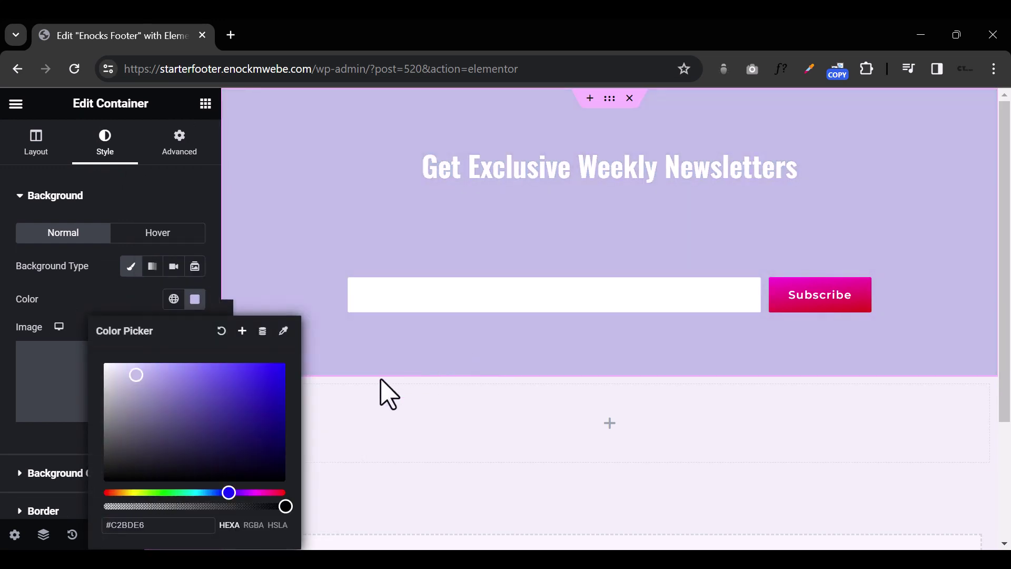
key(ctrl+z)
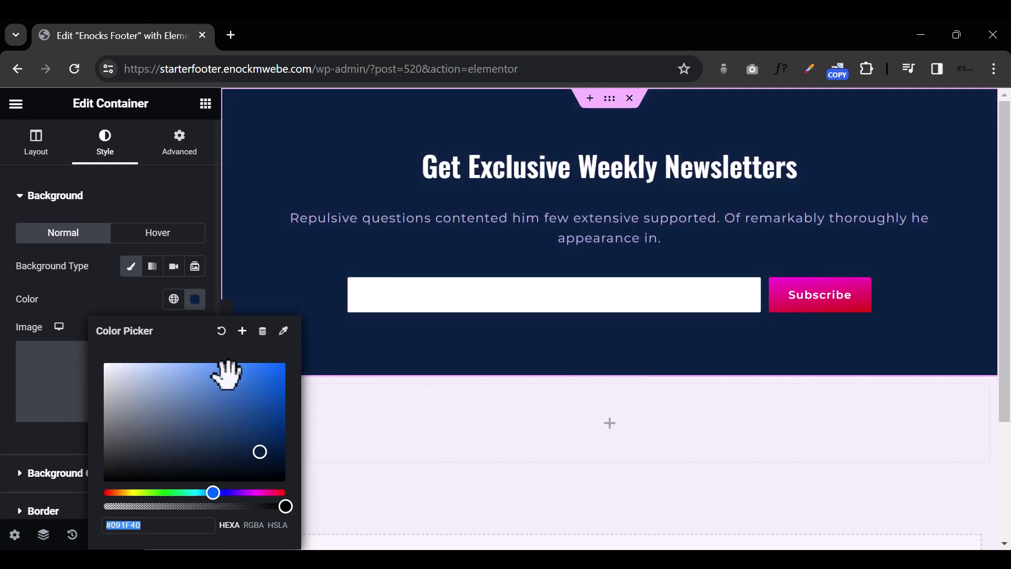
Step: Copy the newsletter container's background color #091F40 and apply it as the solid background of the new empty container
right_click(133, 525)
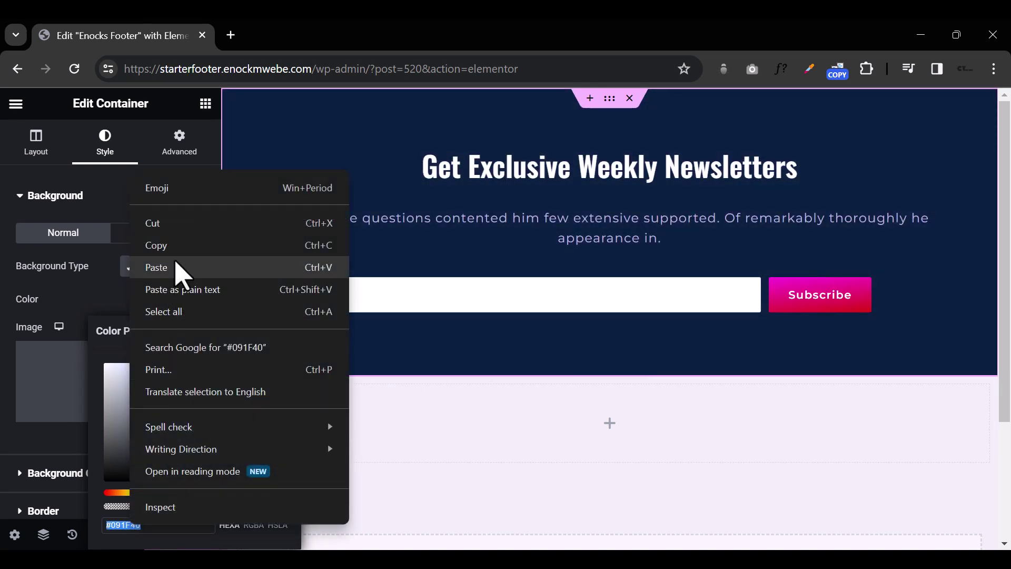
click(180, 267)
click(609, 367)
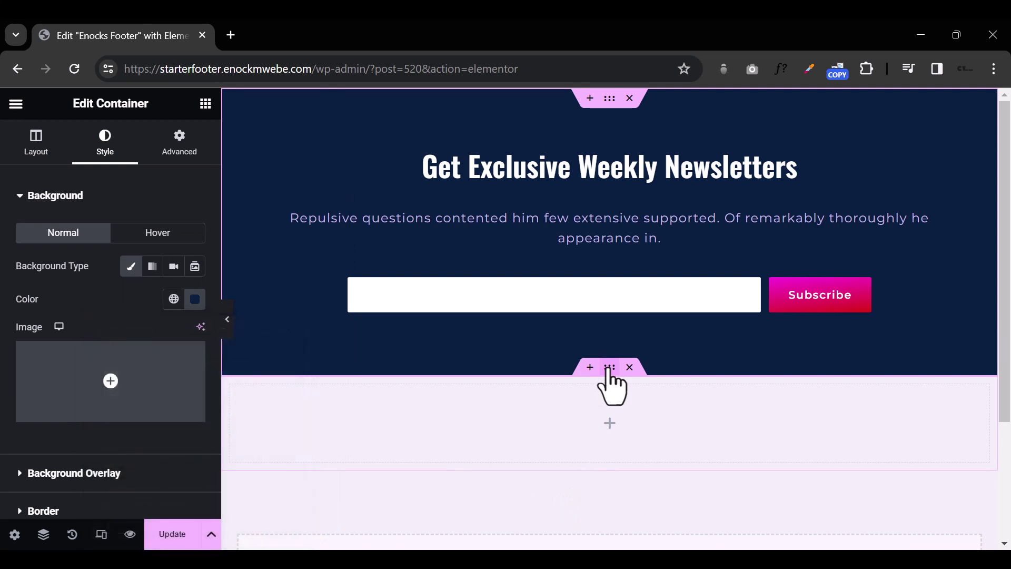
click(180, 150)
click(105, 150)
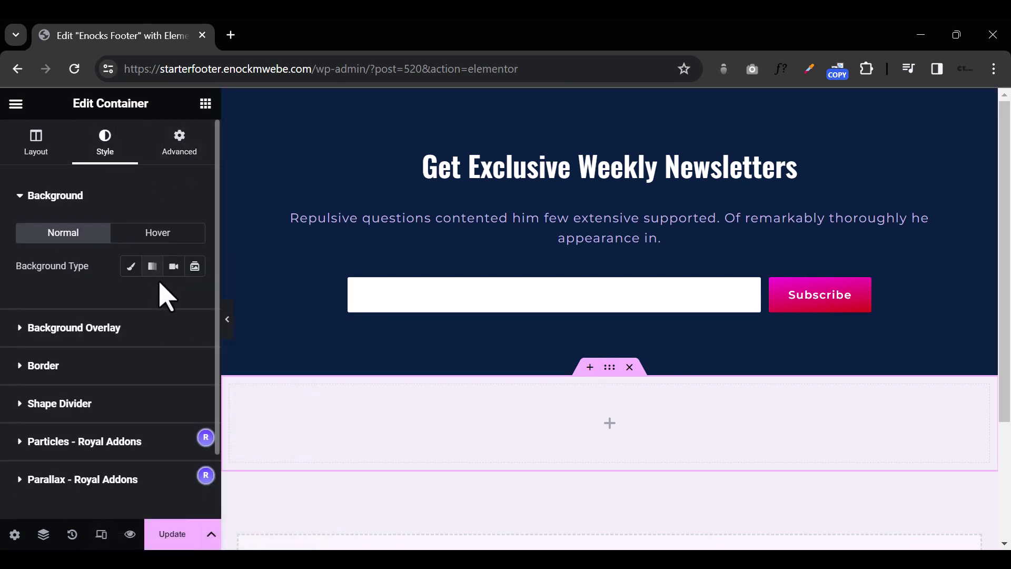
click(130, 266)
click(199, 305)
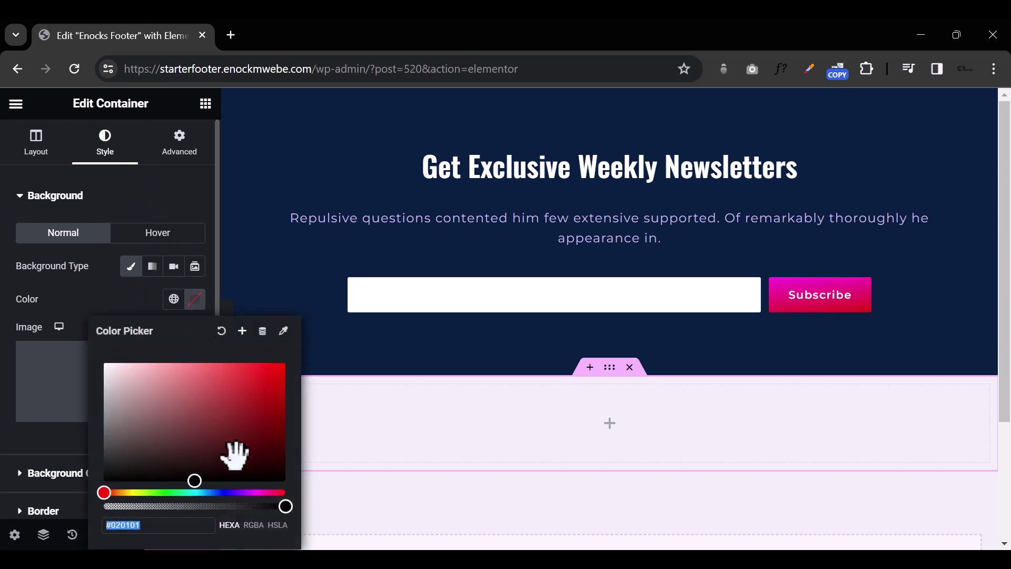
text(#091F40)
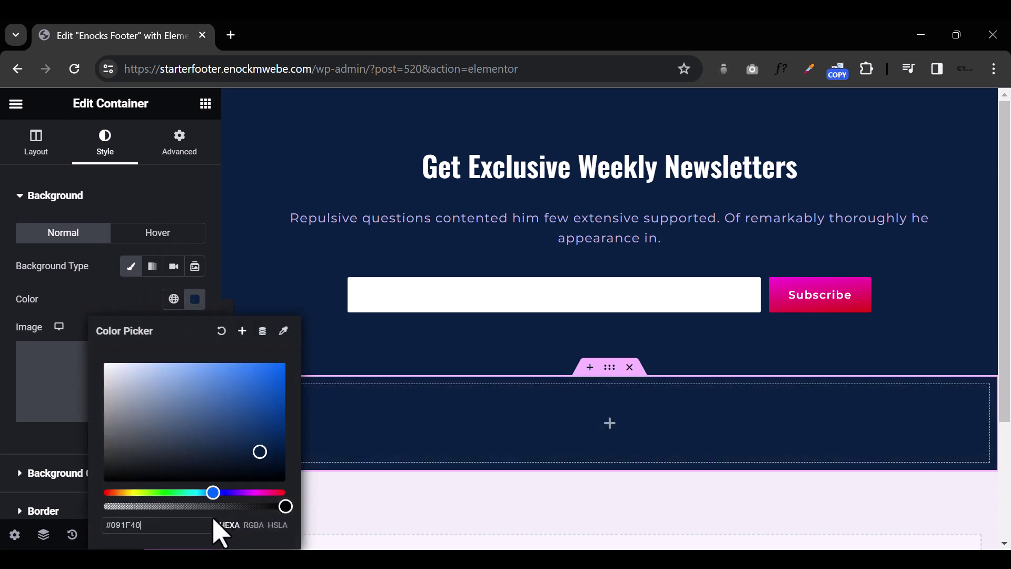
Step: Find the Divider widget and place it in the empty container below the newsletter section
click(206, 104)
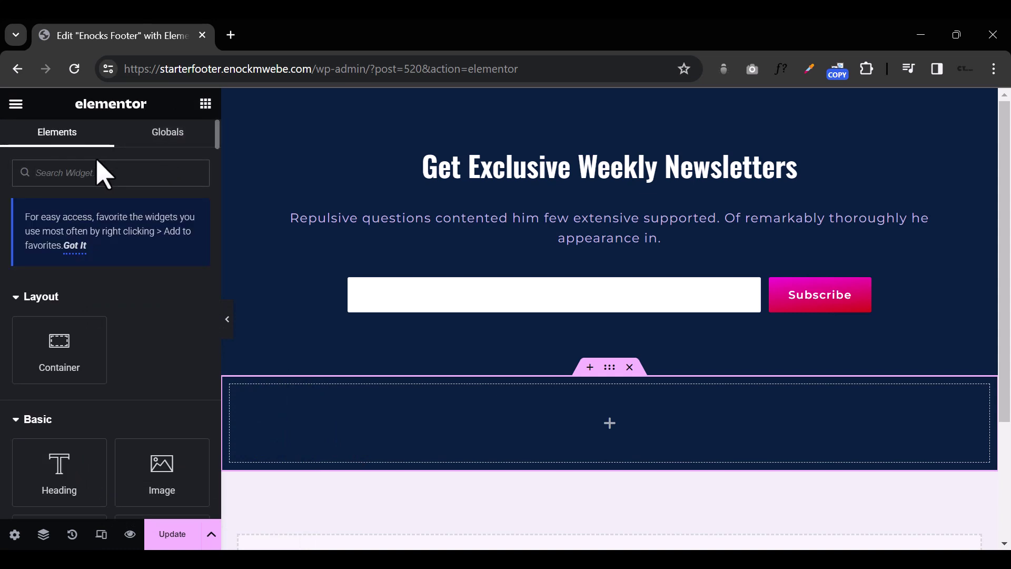
text(divi)
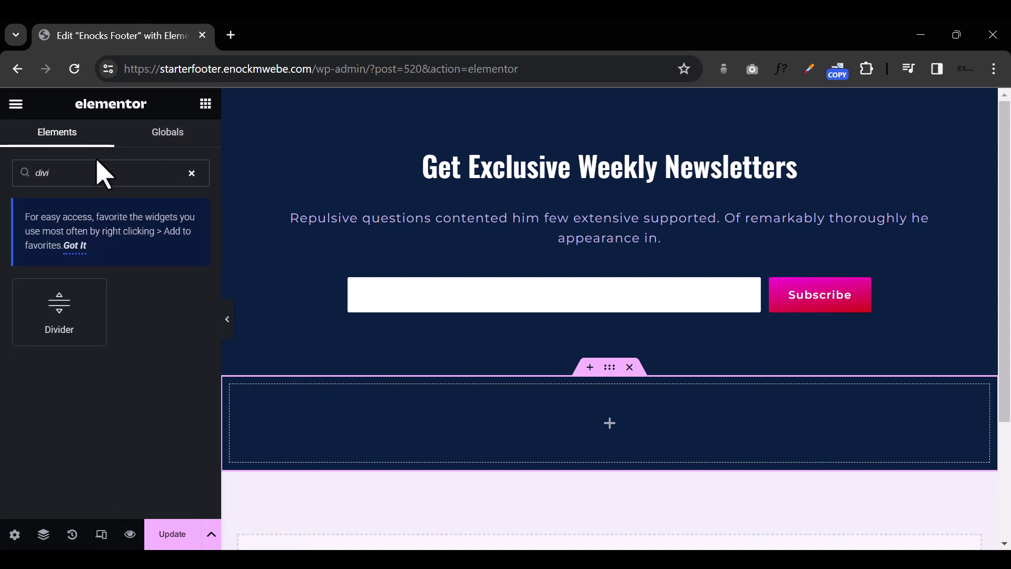
drag(58, 308, 622, 438)
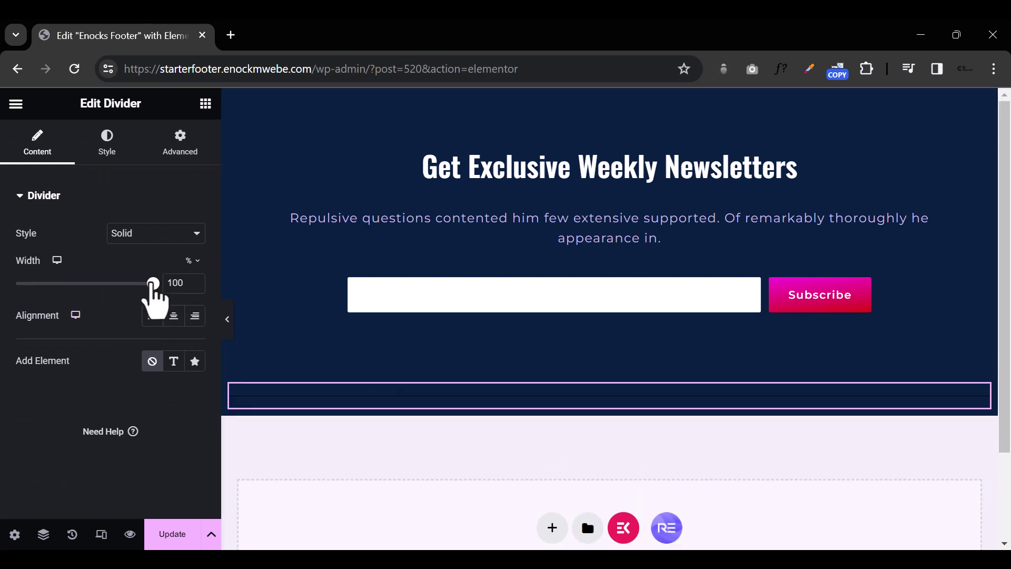
Step: Set the divider's width to 94% and preview the footer at full width
drag(153, 284, 135, 284)
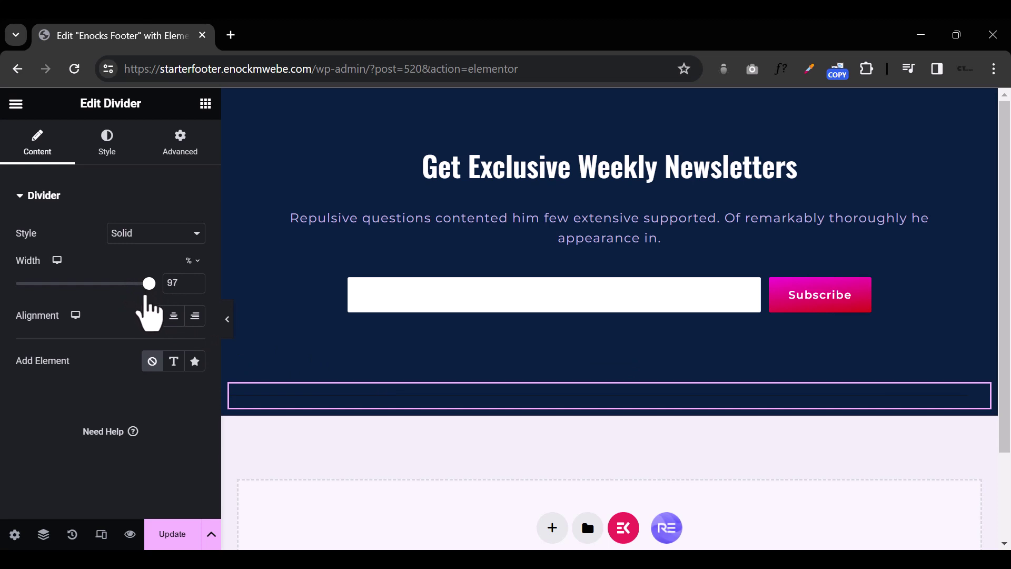
drag(149, 311, 141, 311)
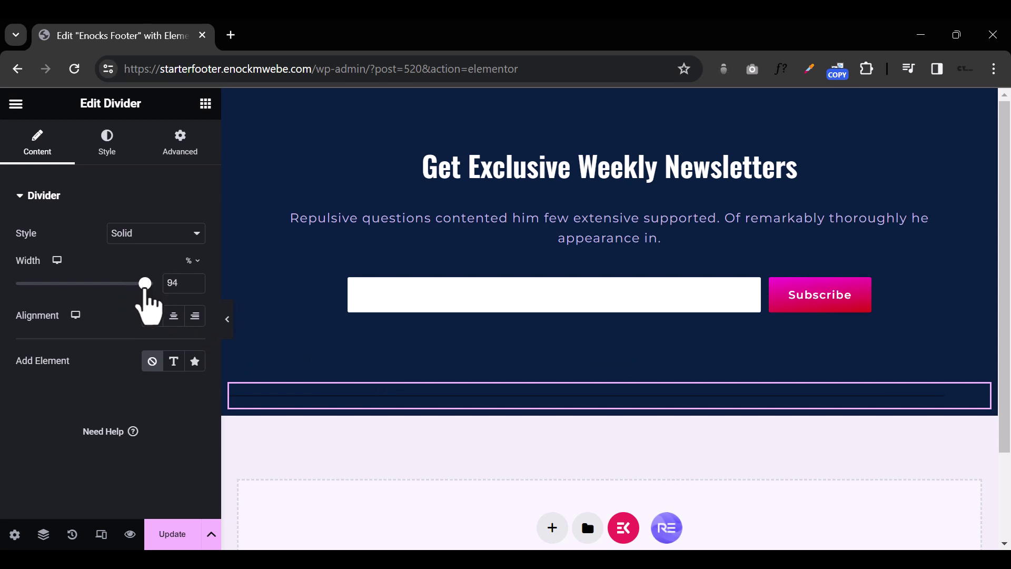
click(227, 324)
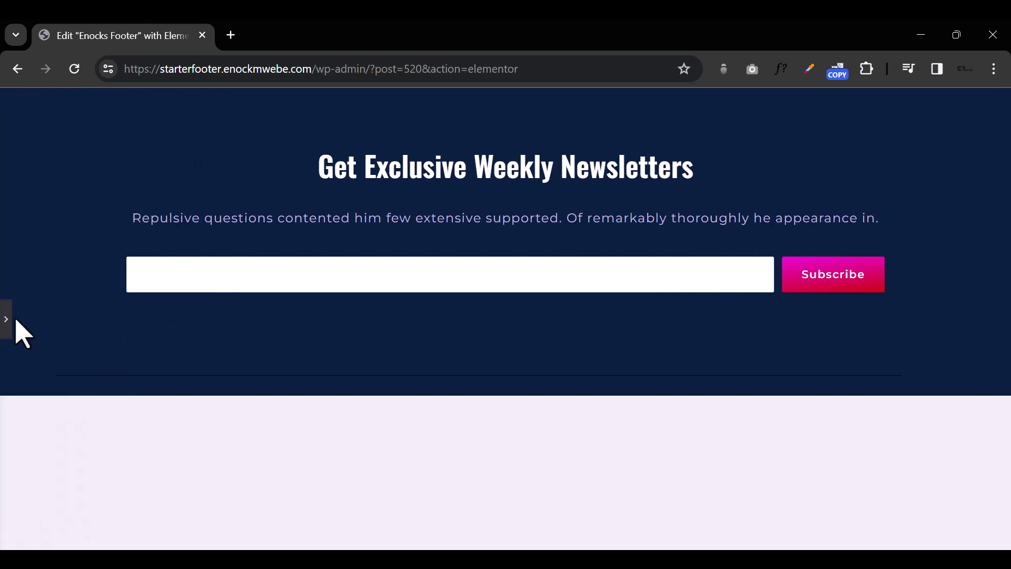
click(7, 319)
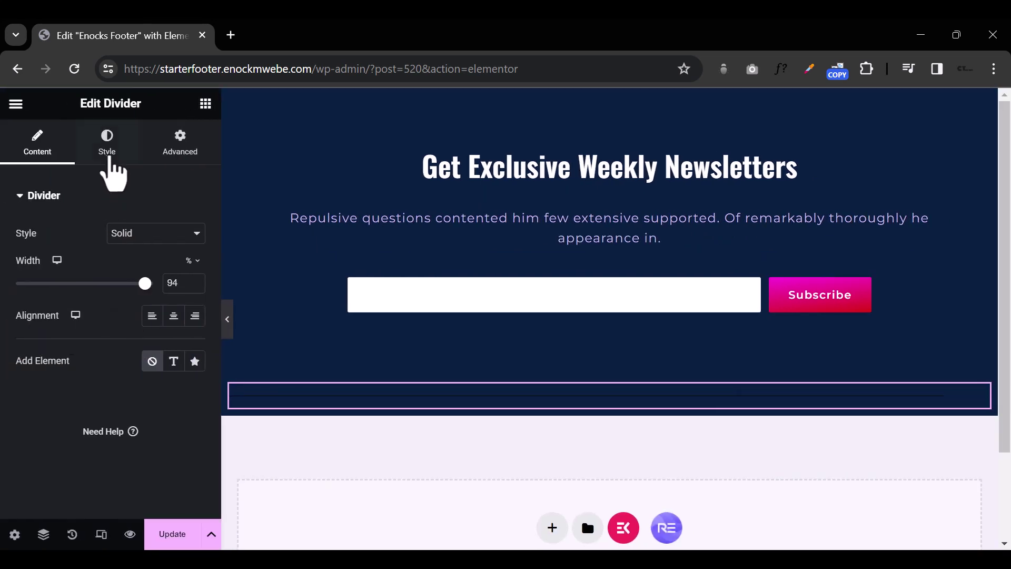
Step: Set the divider's color to the light lavender #C2BDE6 and preview the footer at full width
click(105, 150)
click(195, 233)
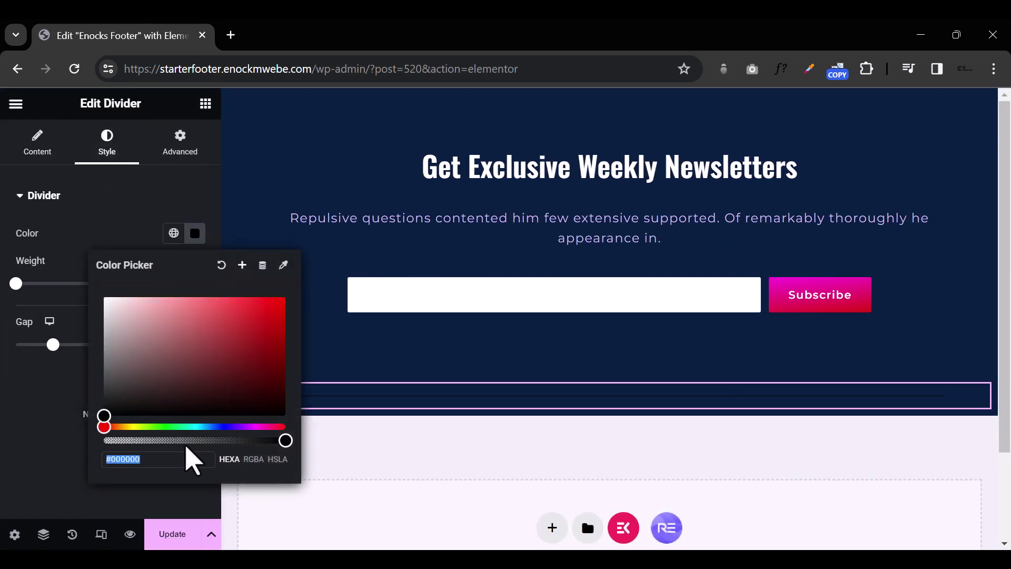
key(super+v)
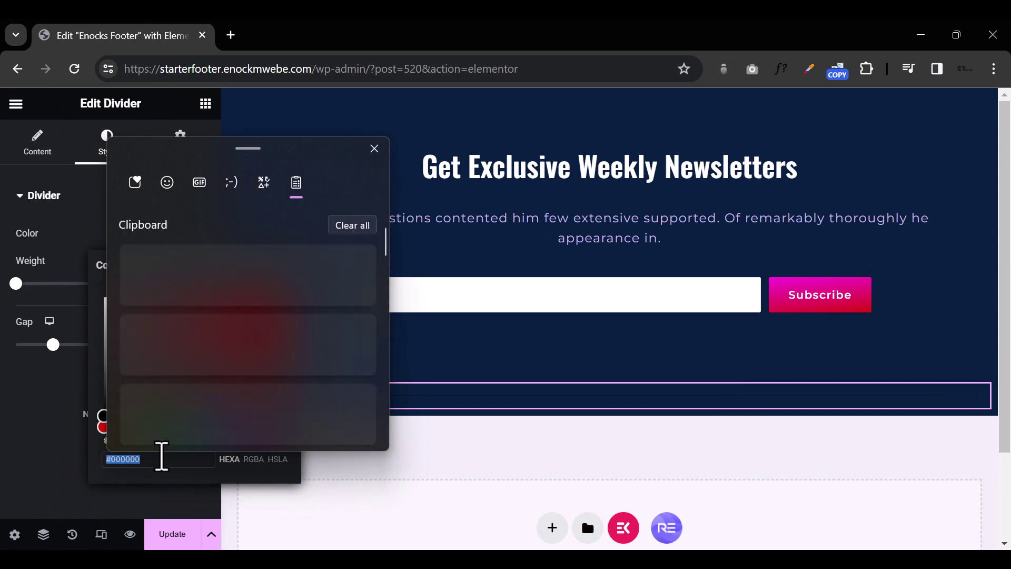
click(240, 363)
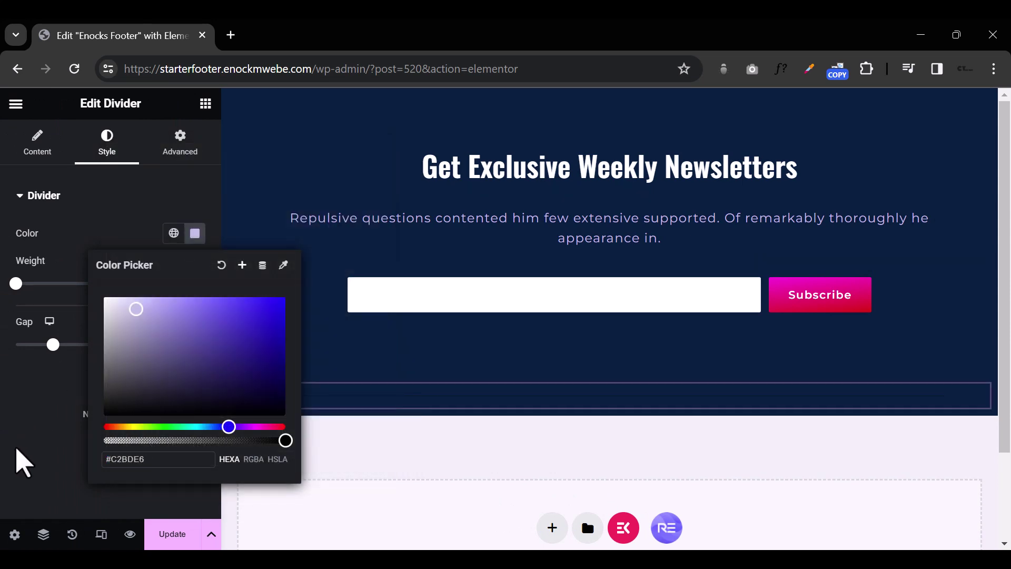
click(21, 465)
click(228, 320)
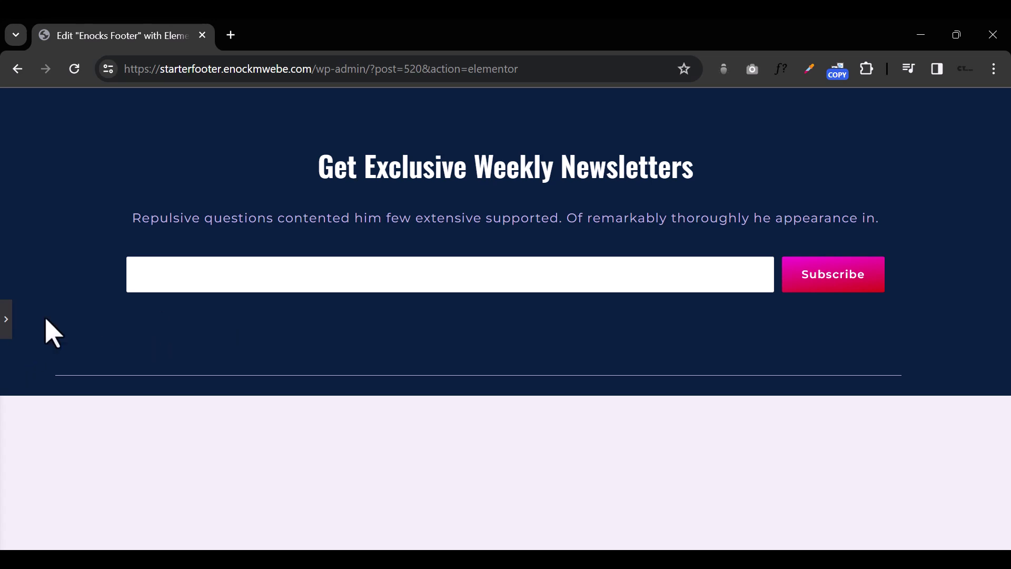
click(6, 322)
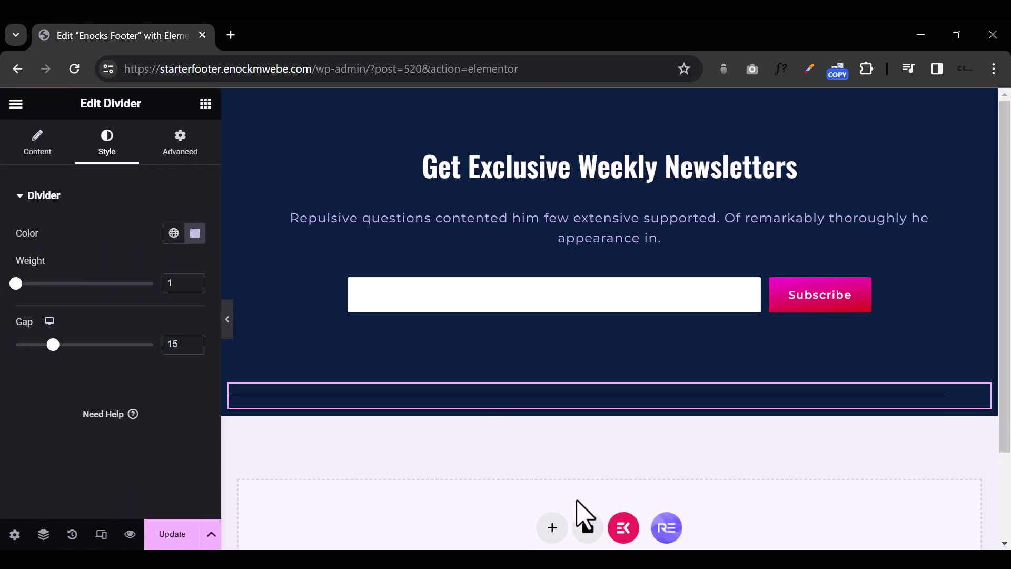
Step: Add a four-column container below the divider and give it a solid #091F40 background
click(552, 529)
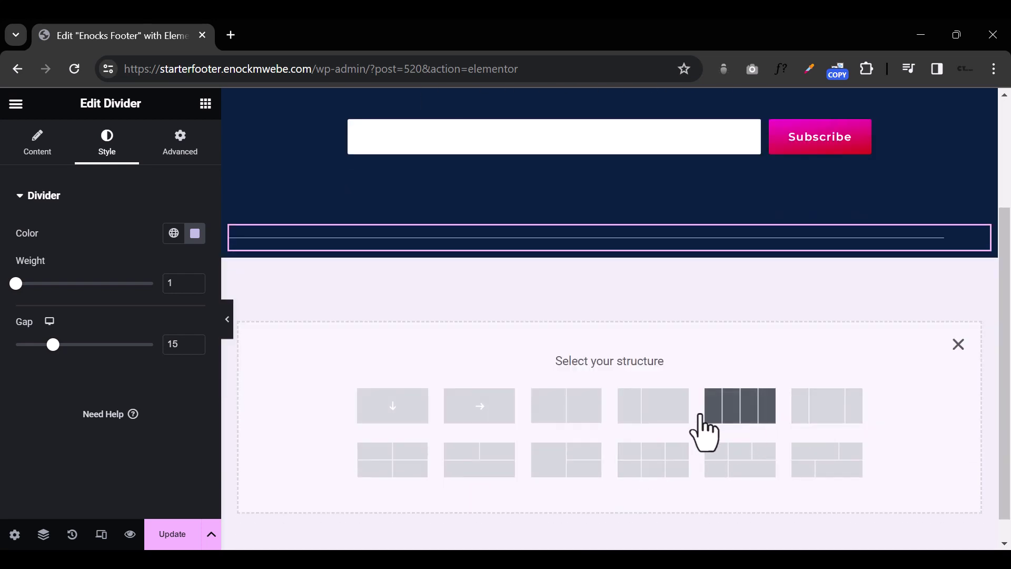
click(729, 416)
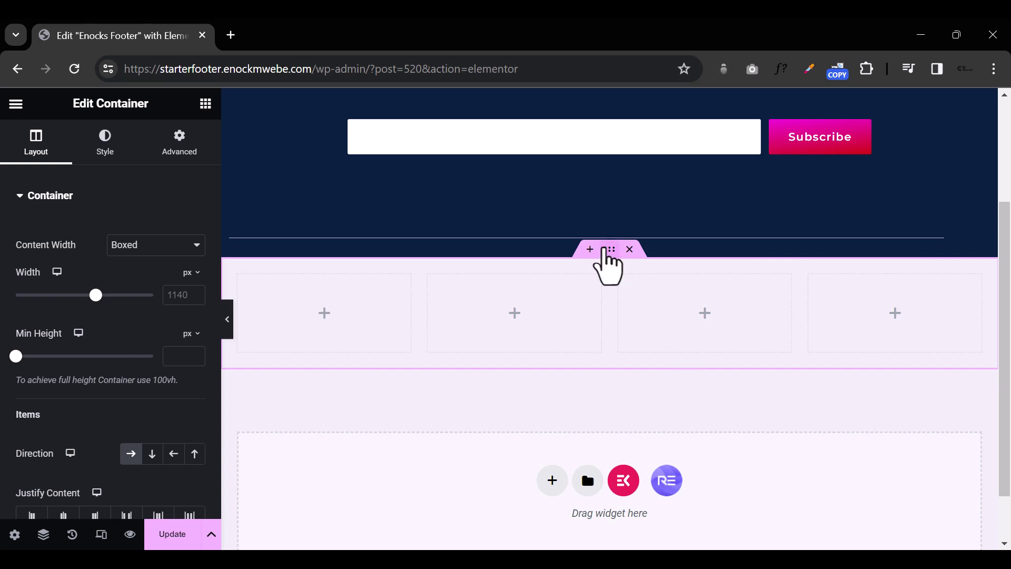
click(105, 153)
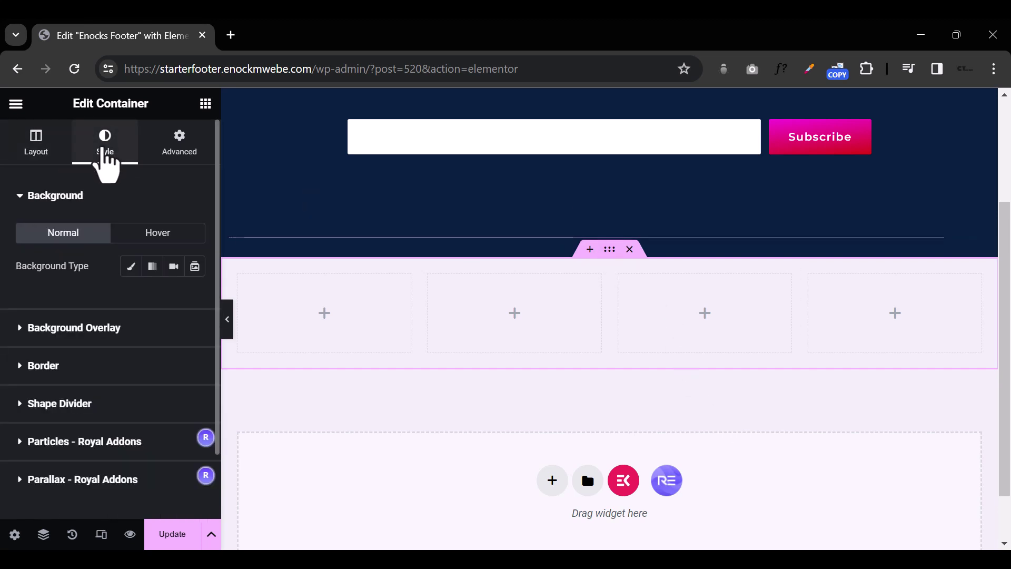
click(134, 269)
click(195, 300)
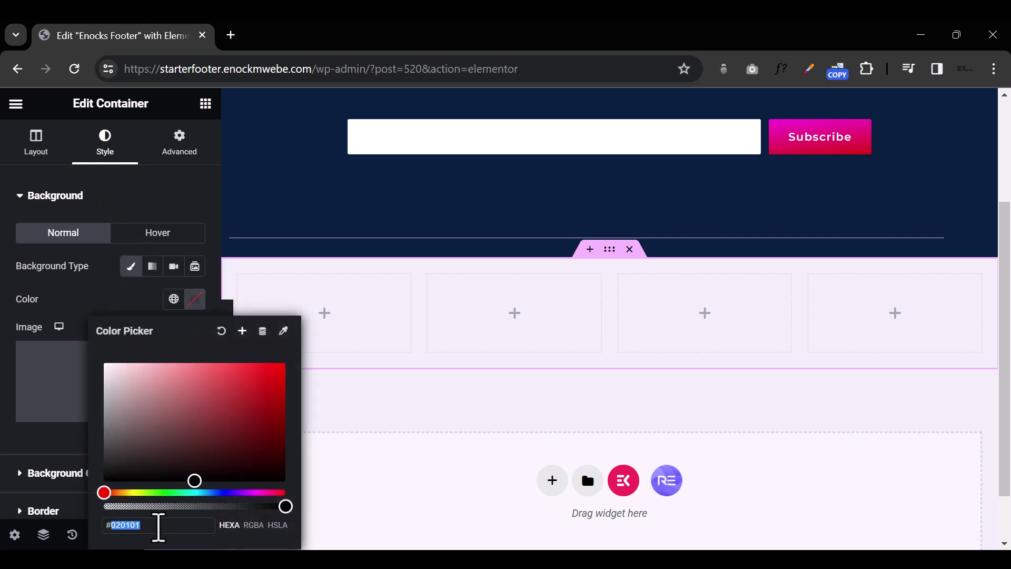
key(super+v)
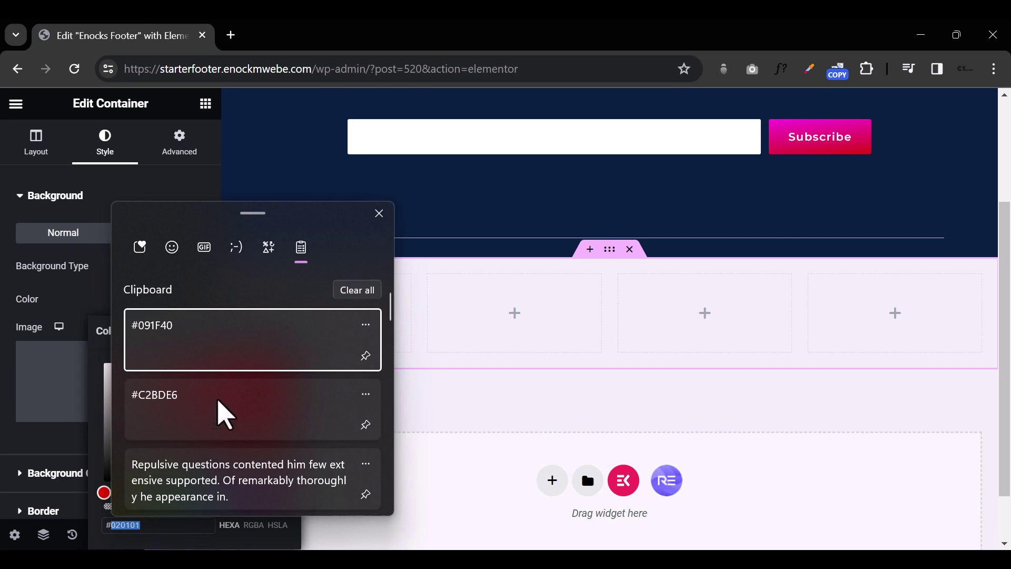
click(222, 345)
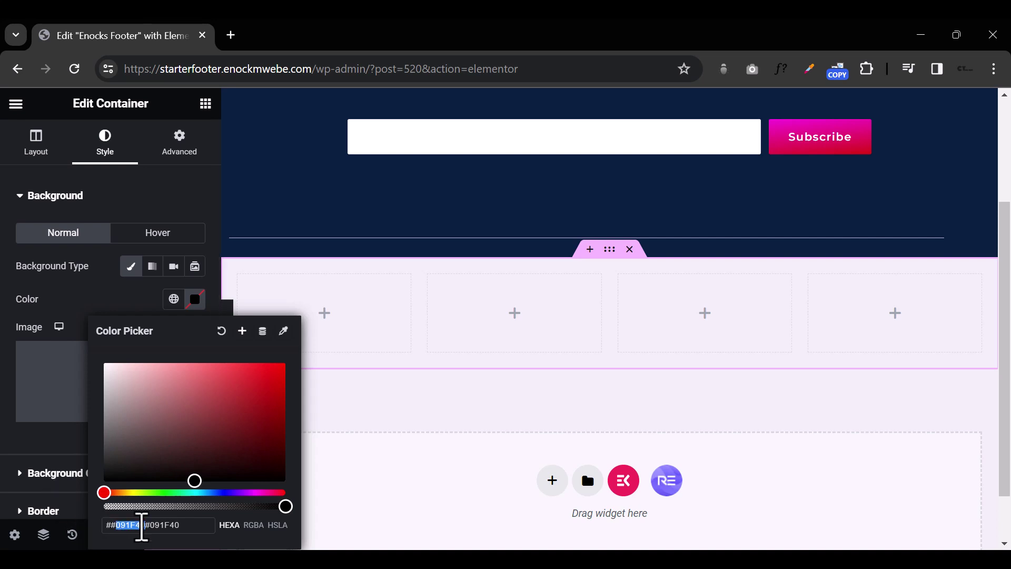
key(super+v)
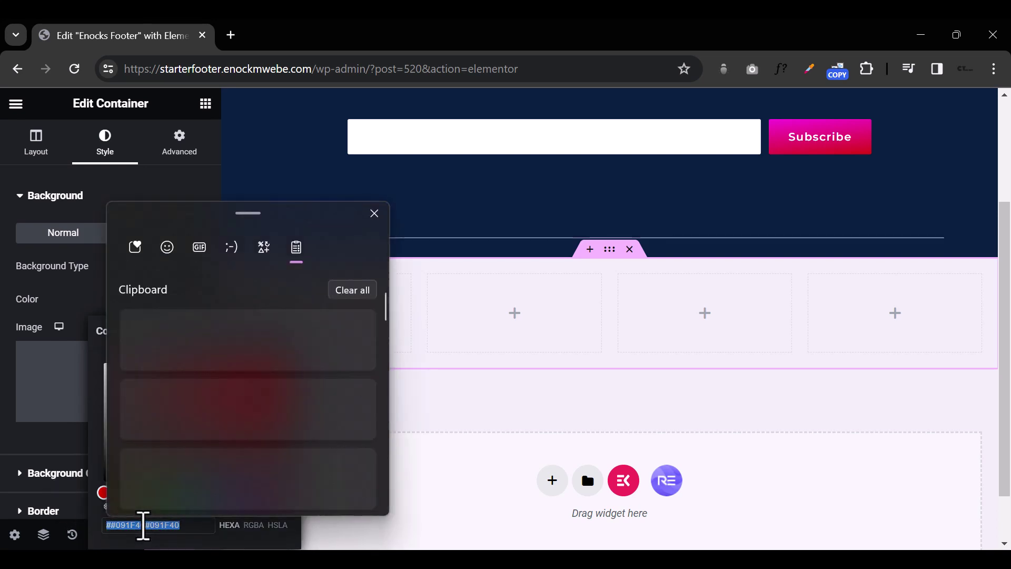
key(Return)
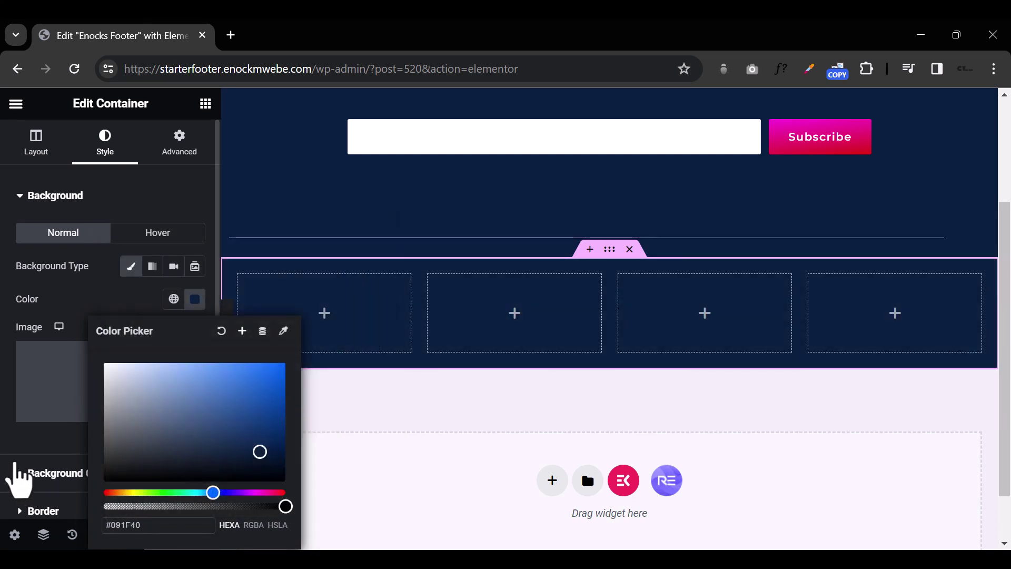
click(40, 452)
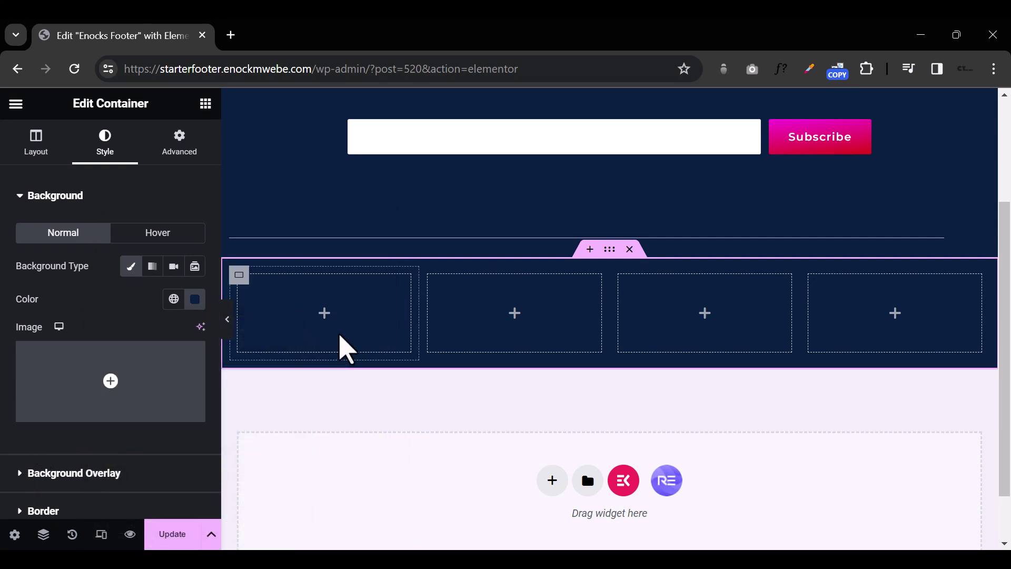
Step: Place an Image widget in the first of the four columns and upload the orange C logo Asset 1@3x into it
click(324, 314)
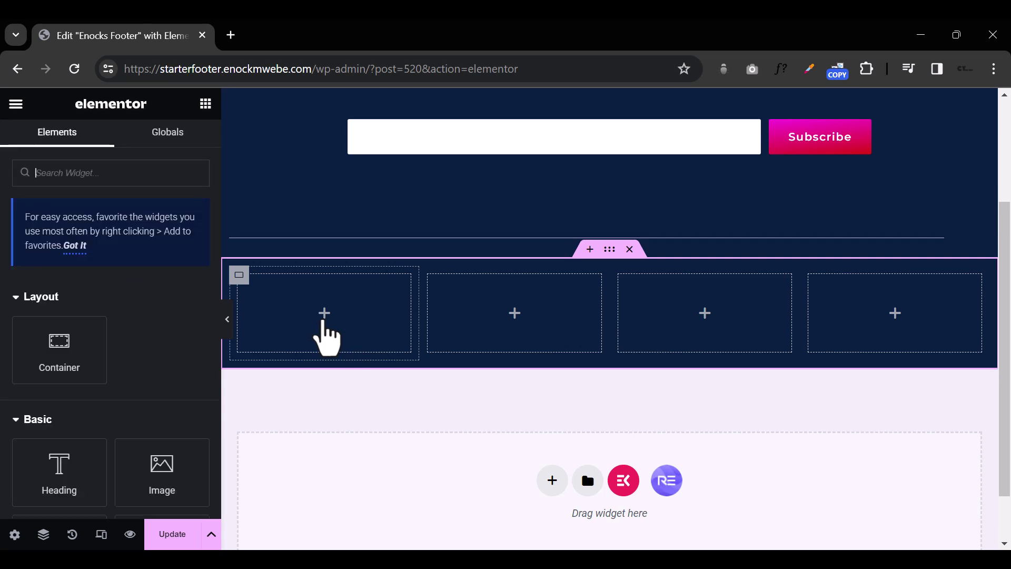
drag(151, 463, 314, 332)
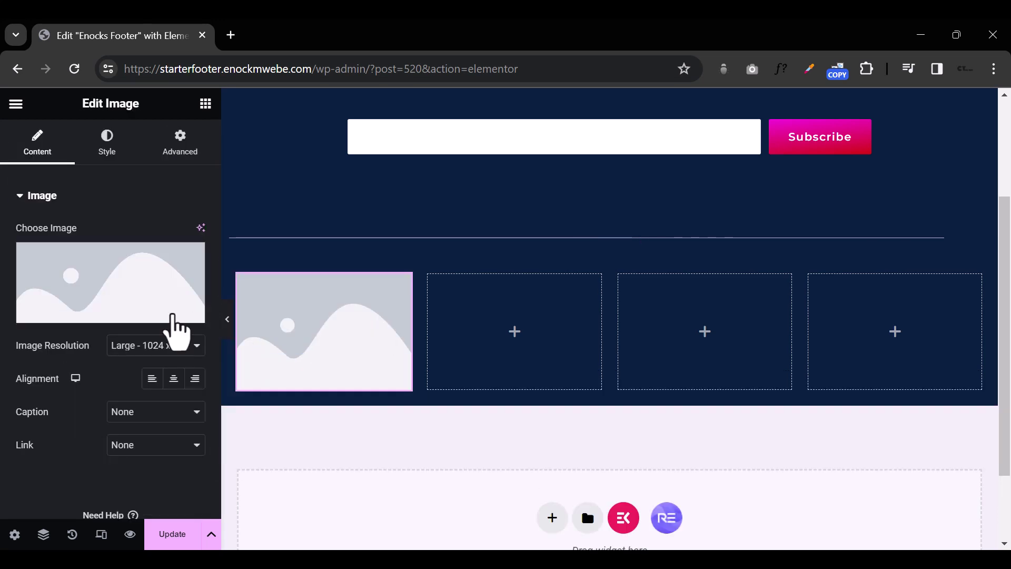
click(78, 305)
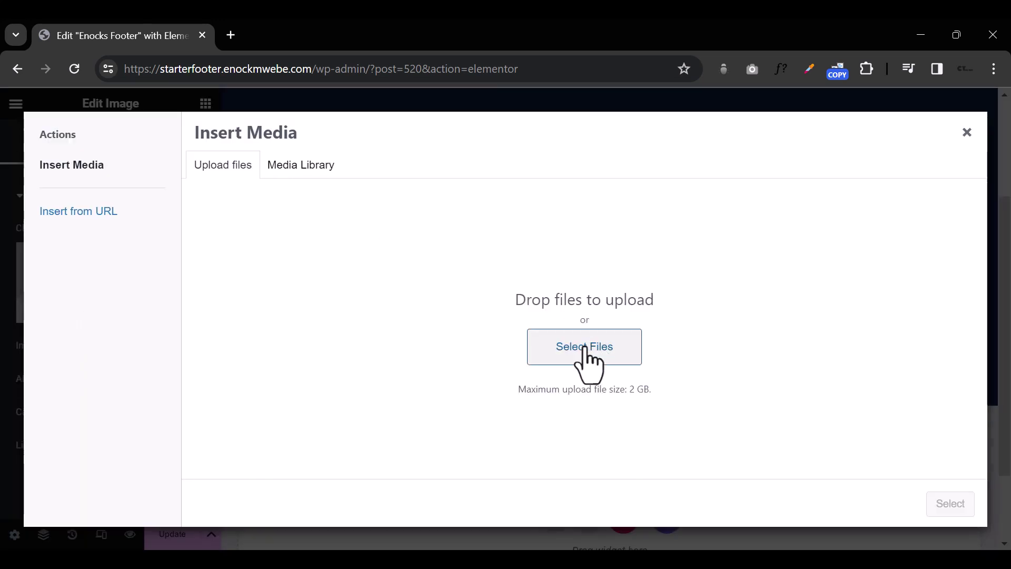
click(562, 354)
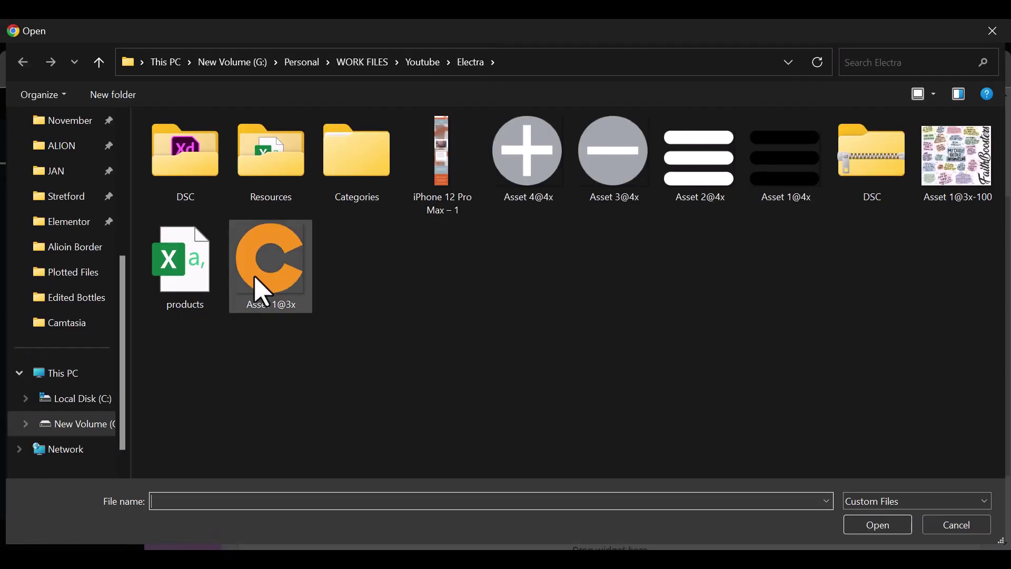
double_click(252, 278)
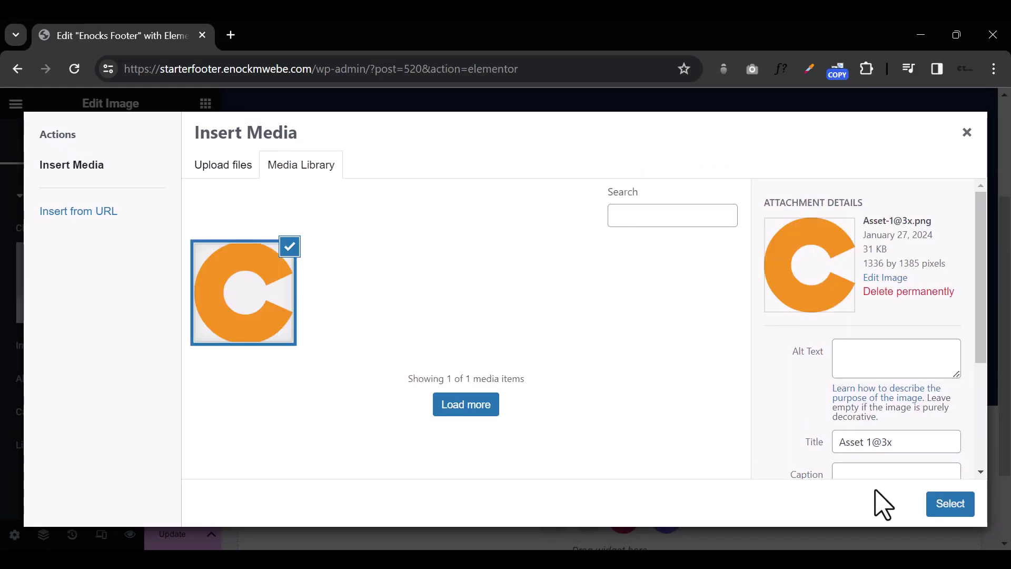
click(945, 512)
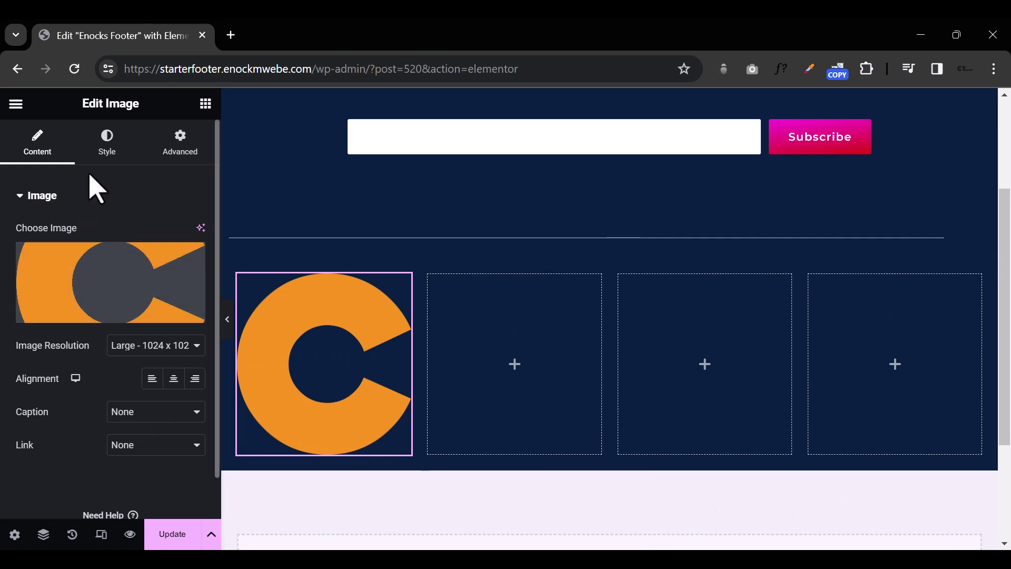
Step: Shrink the logo to about a quarter of the column's width and align it left
click(107, 141)
drag(24, 255, 49, 273)
click(39, 147)
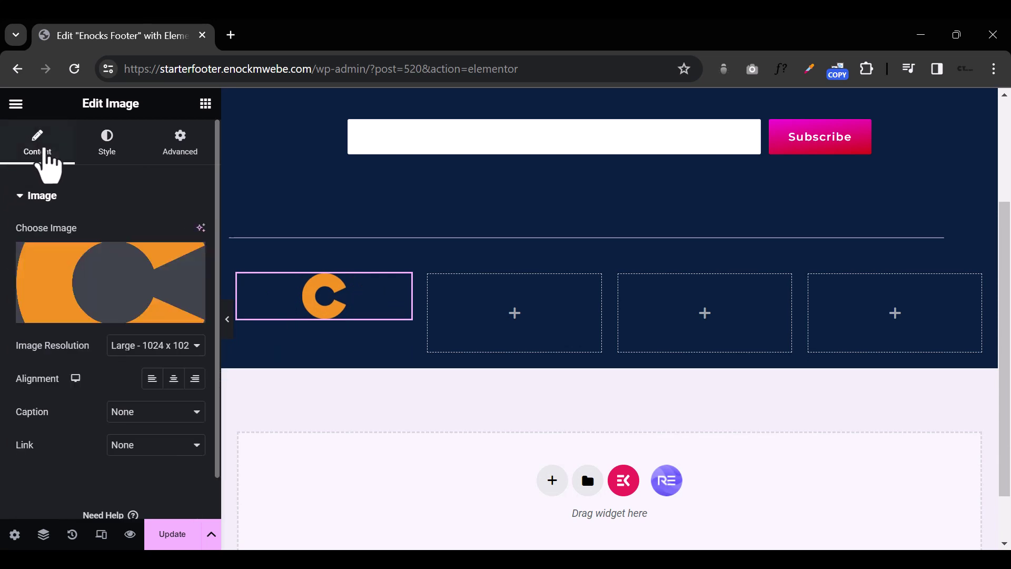
click(152, 378)
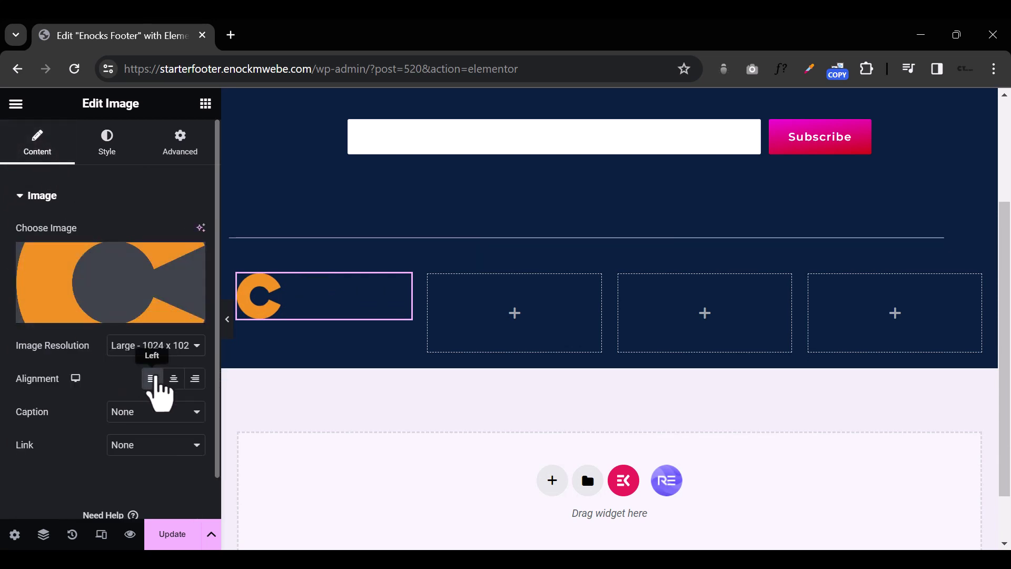
Step: Add a Text Editor widget below the logo with the text "Repulsive questions contented him few extensive supported."
click(206, 106)
scroll(82, 435, down, 5)
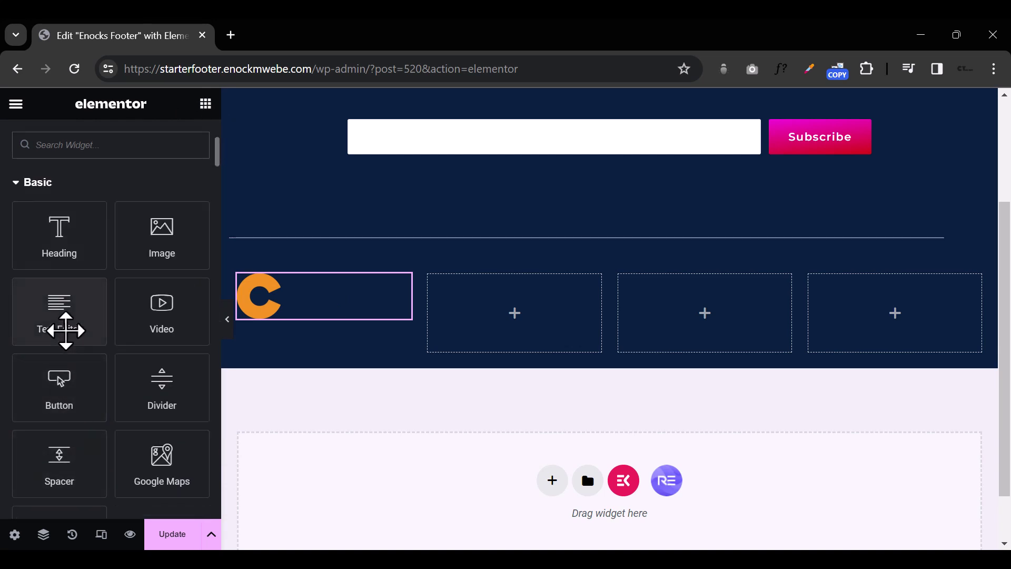
drag(66, 330, 333, 323)
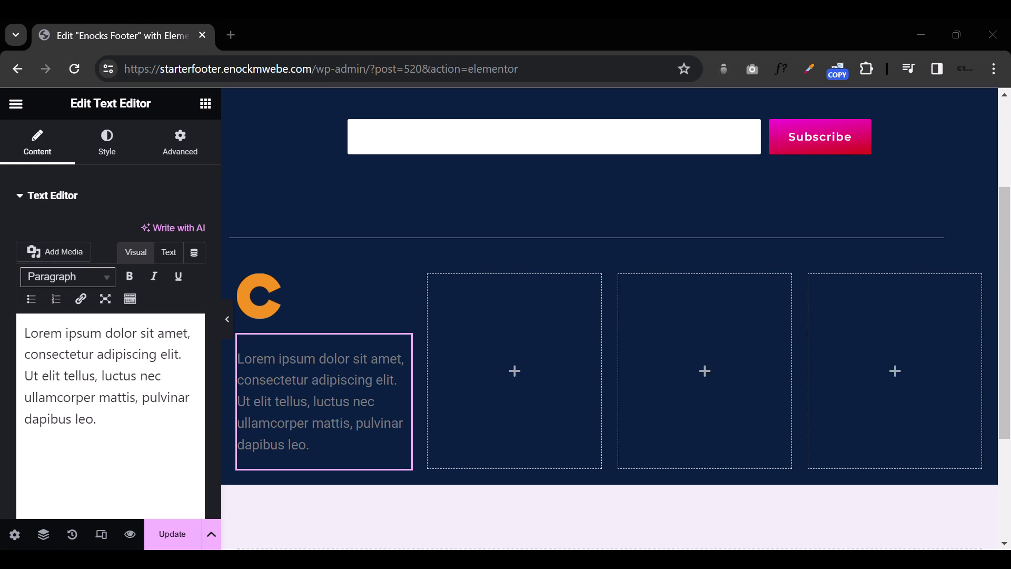
triple_click(130, 378)
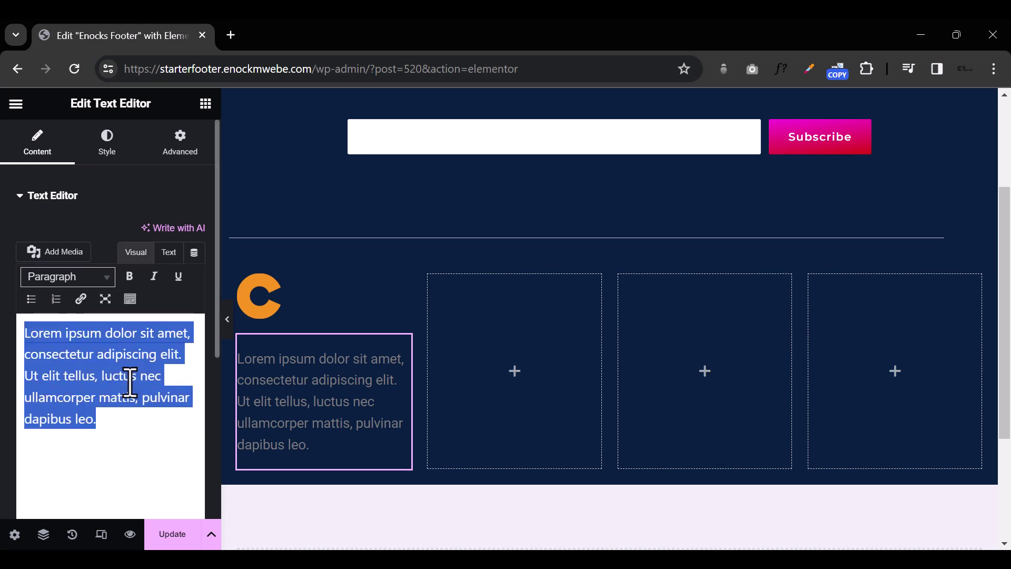
text(Repulsive questions contented him few extensive supported.)
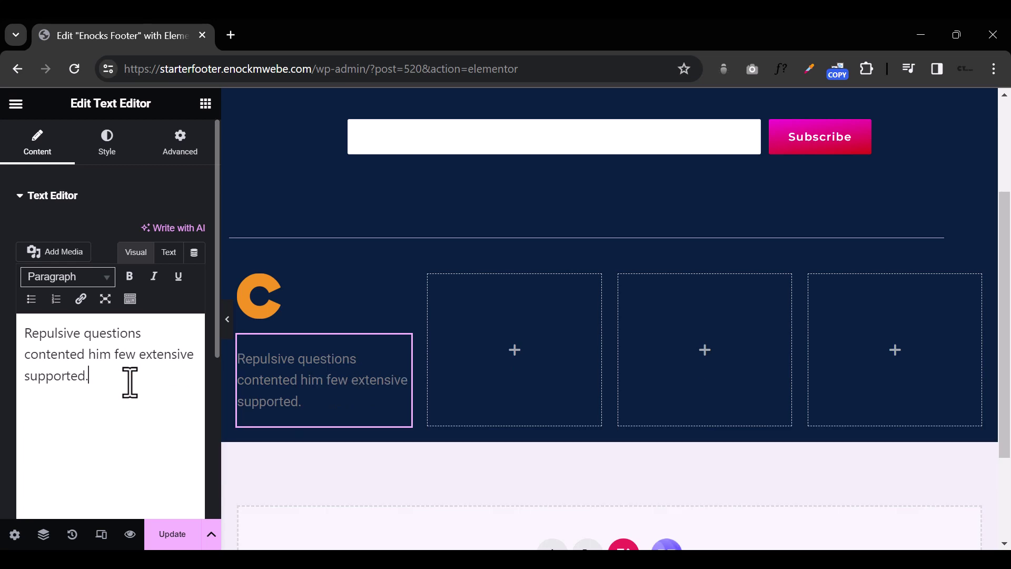
Step: Set the text color of the paragraph below the logo to #C2BDE6
click(110, 163)
click(195, 266)
text(#FFFFFF)
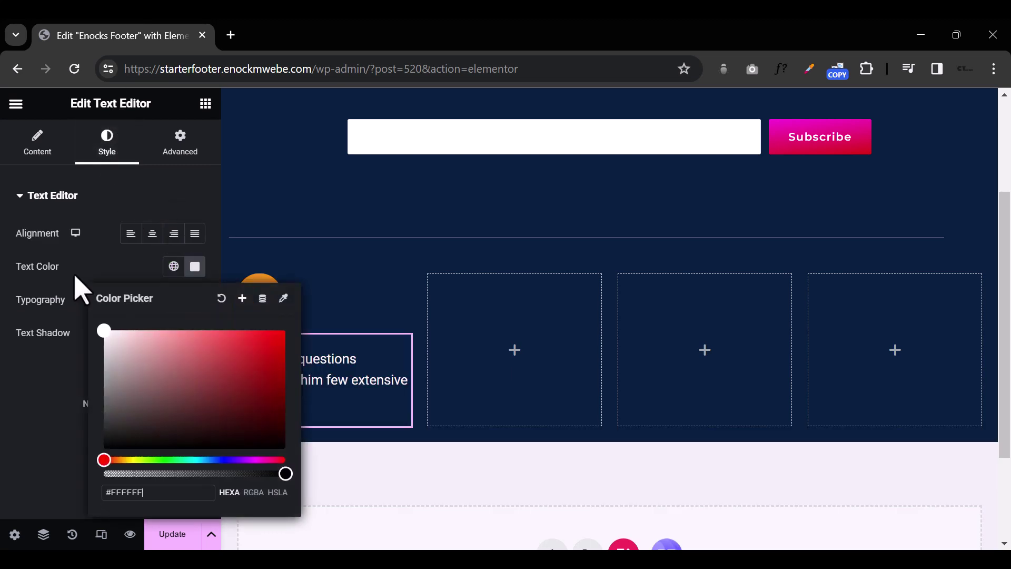
click(195, 268)
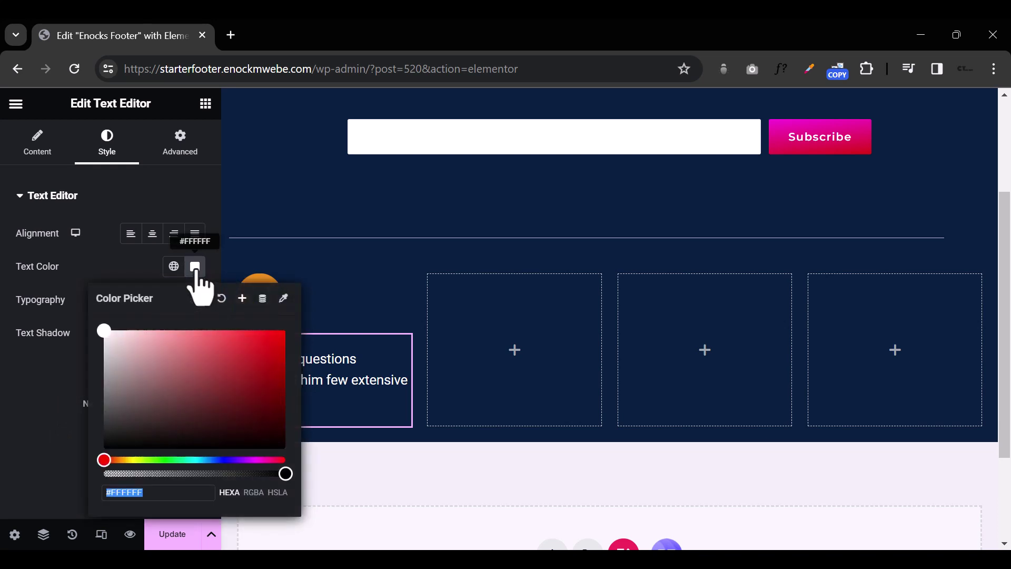
key(super+v)
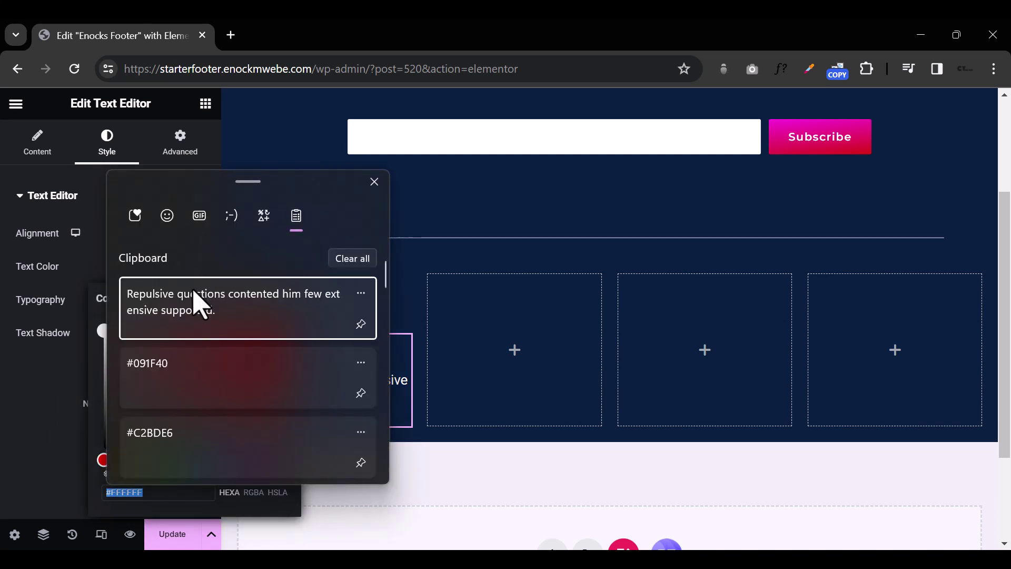
click(173, 429)
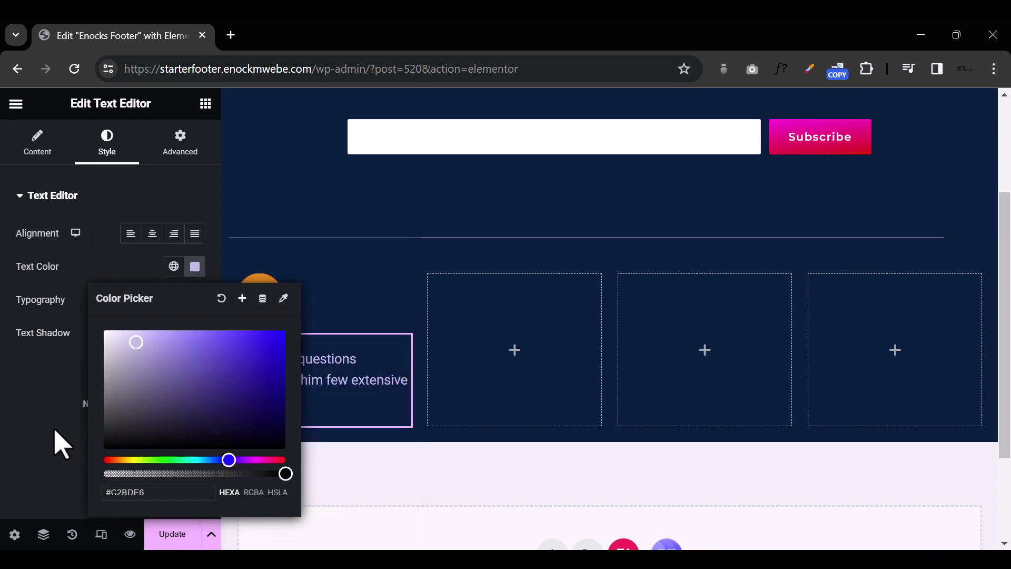
click(32, 439)
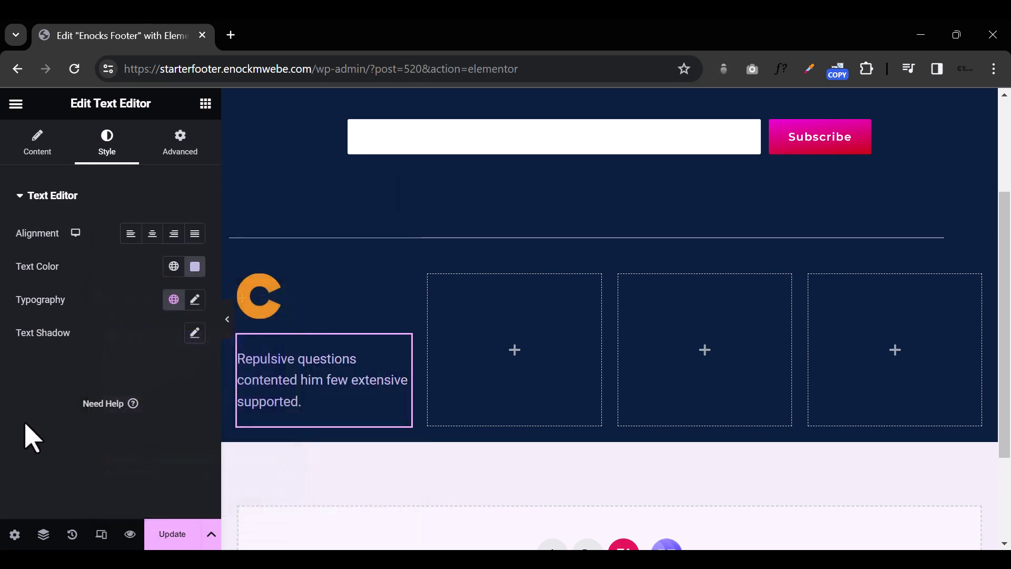
Step: Set the paragraph's font family to Montserrat
click(194, 301)
click(148, 374)
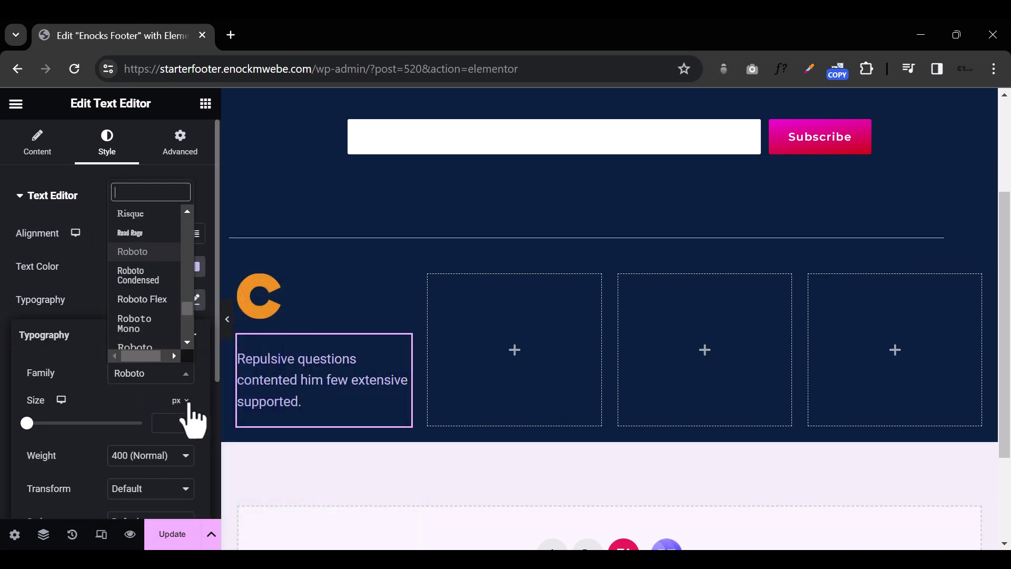
text(monte)
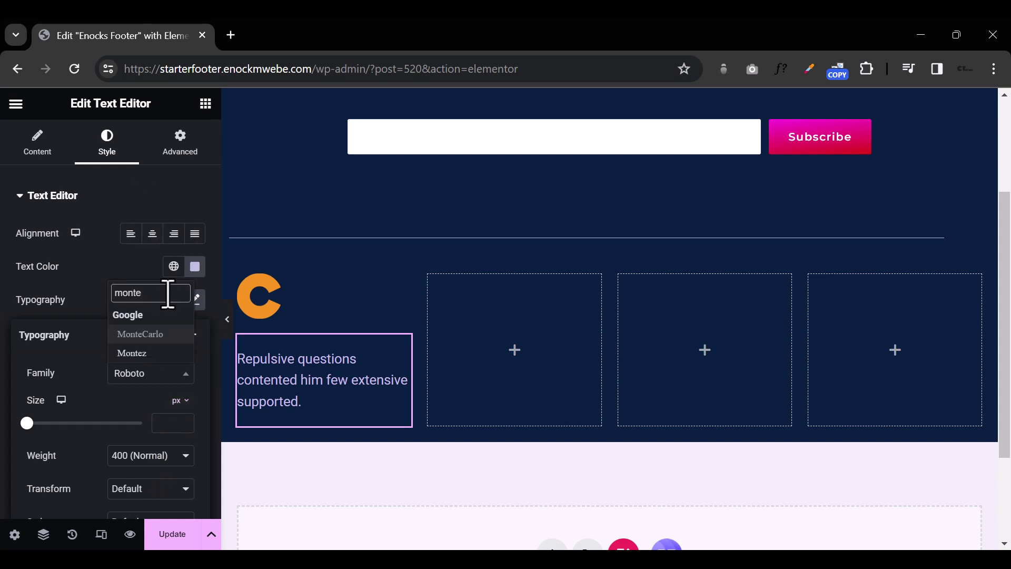
key(BackSpace)
text(s)
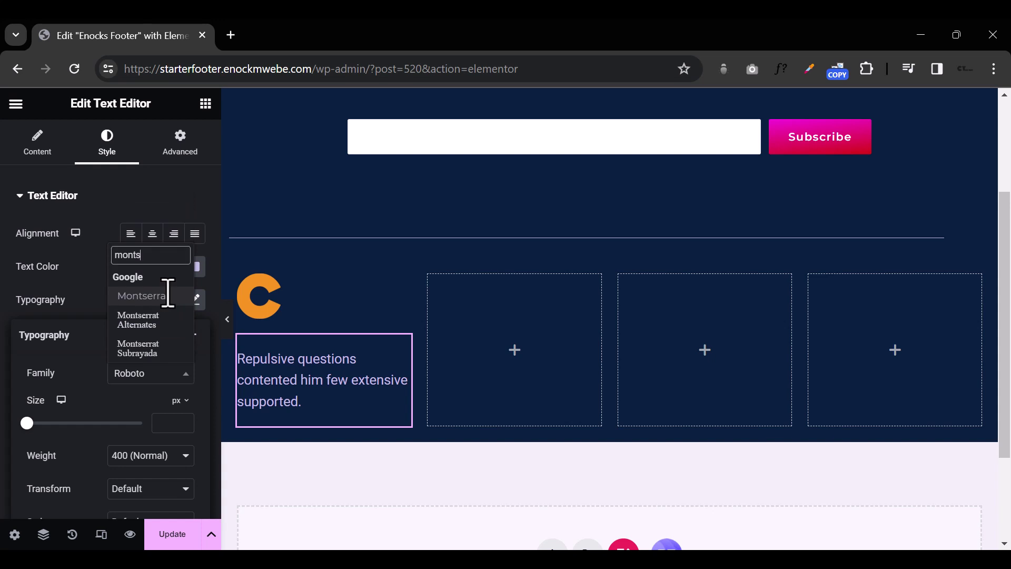
click(158, 296)
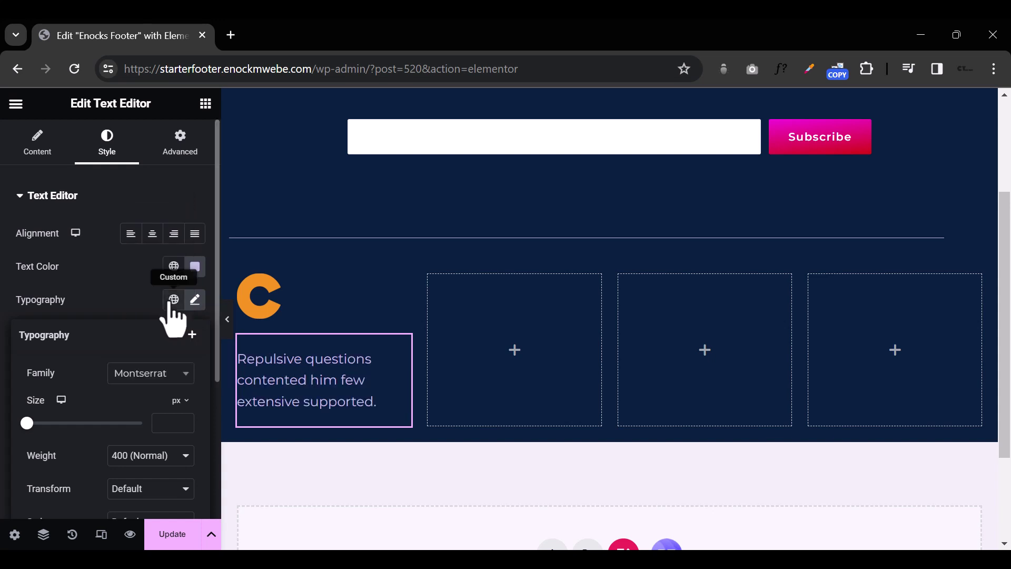
Step: Set the paragraph's font size to 14 px and its letter spacing to 1 px
click(177, 423)
text(14)
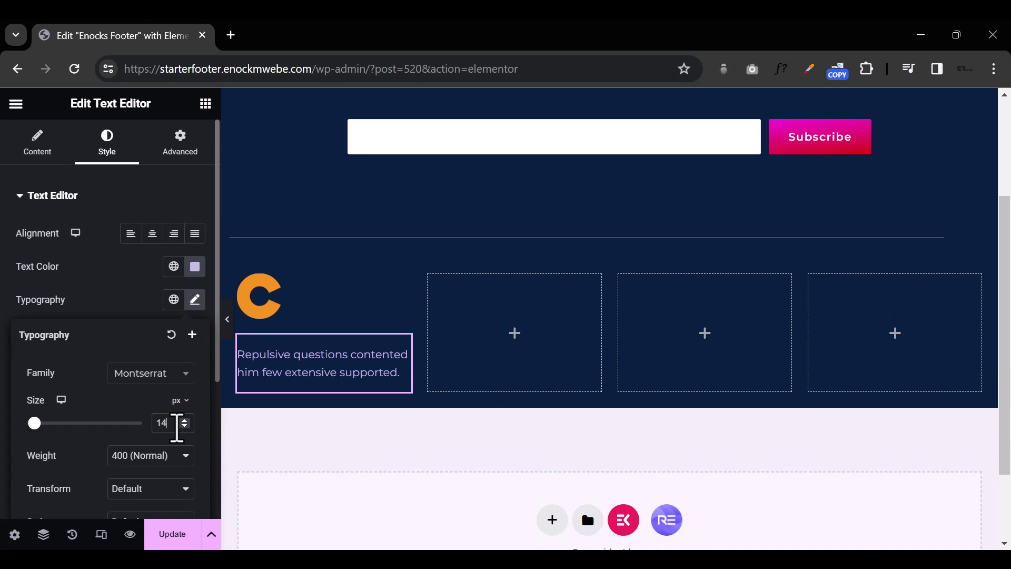
scroll(174, 427, down, 4)
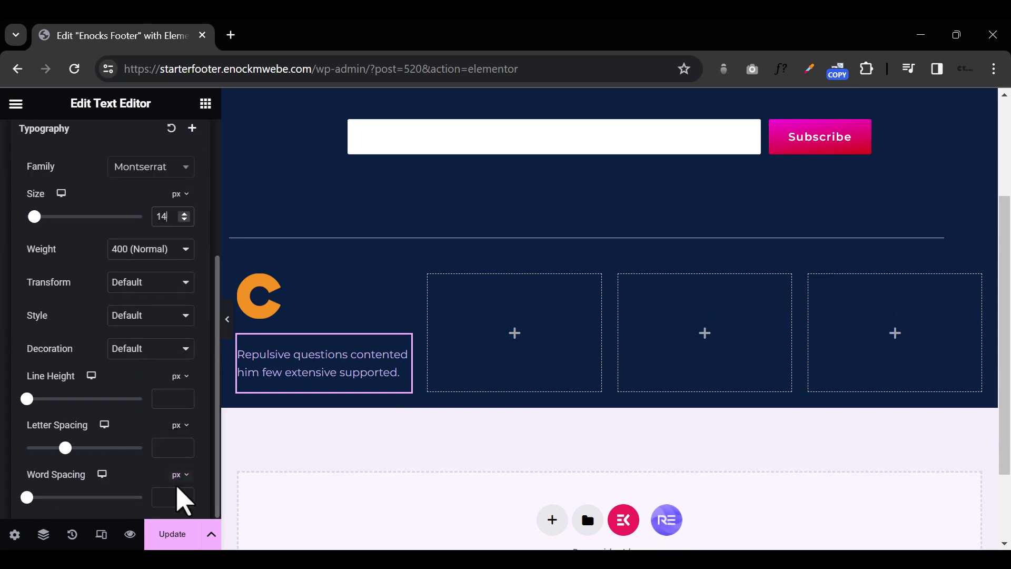
click(172, 450)
text(1)
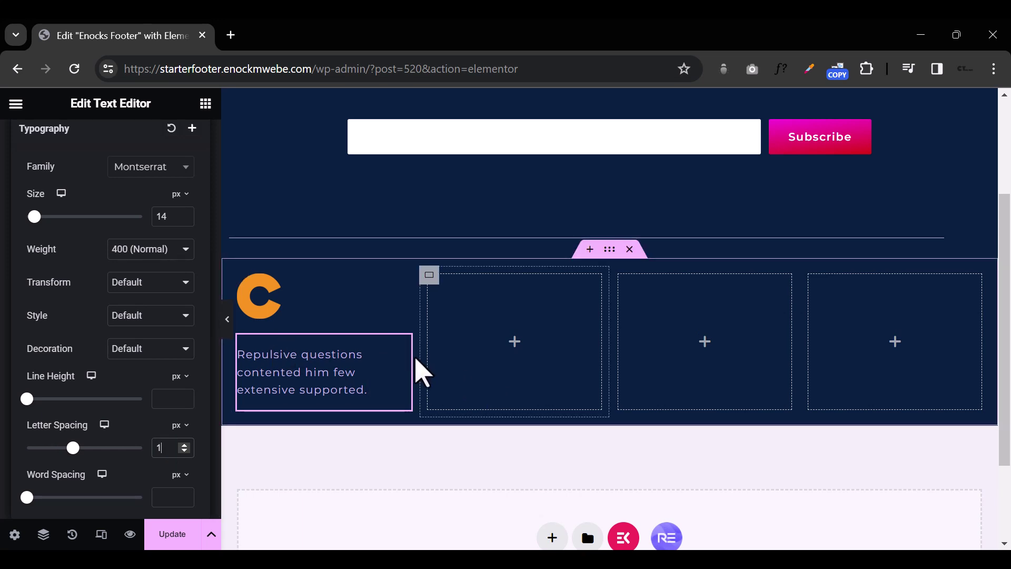
Step: Find the Social Icons widget and place it below the paragraph in the first column
click(205, 103)
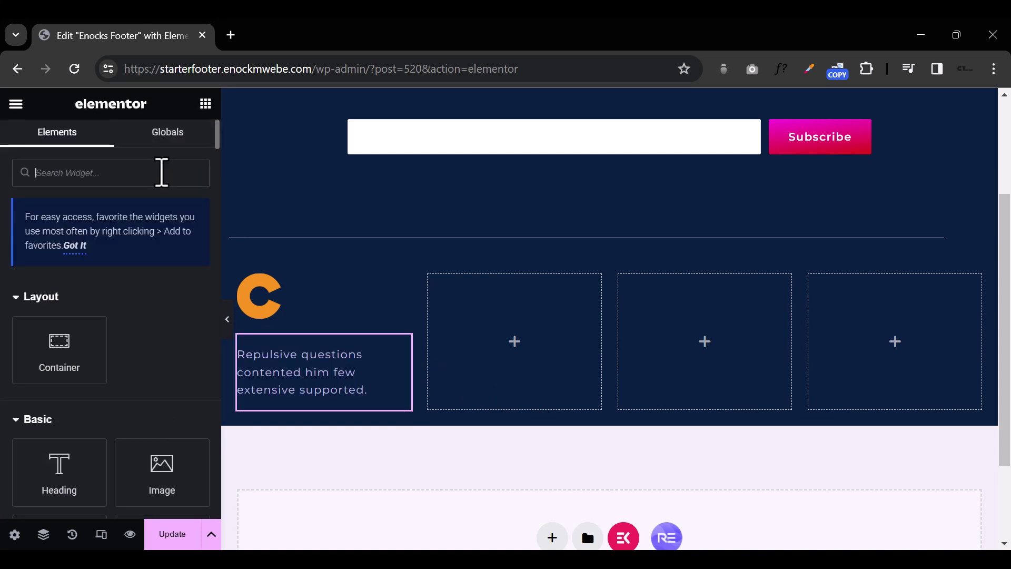
text(social)
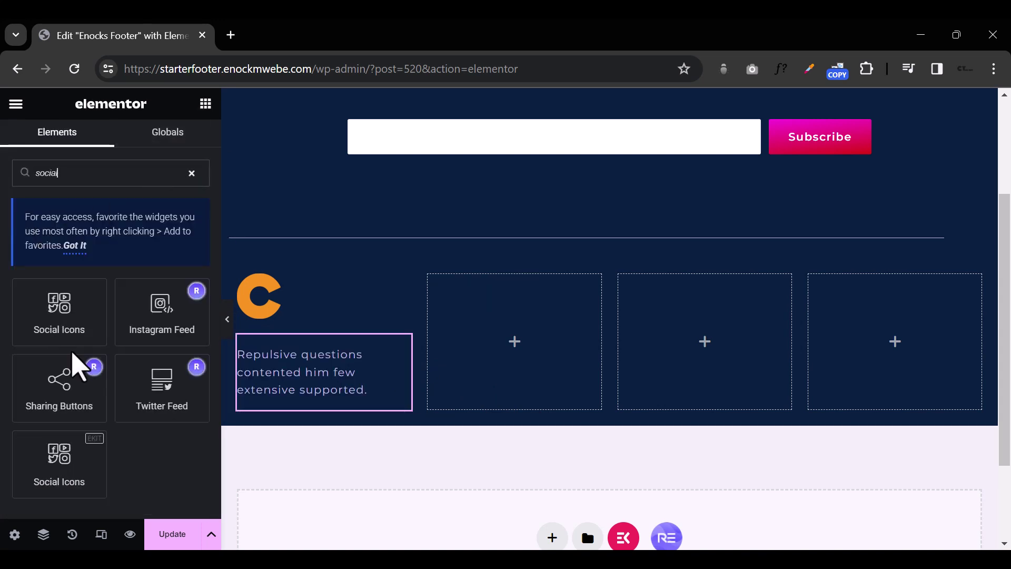
drag(66, 321, 301, 409)
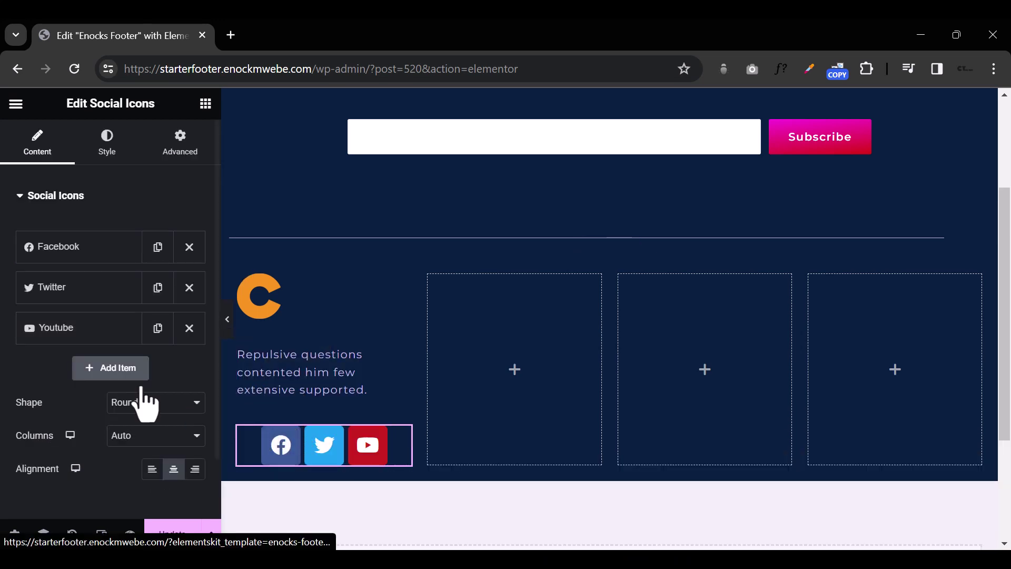
Step: Switch the social icons to custom colors and make their primary color fully transparent
click(106, 158)
click(163, 236)
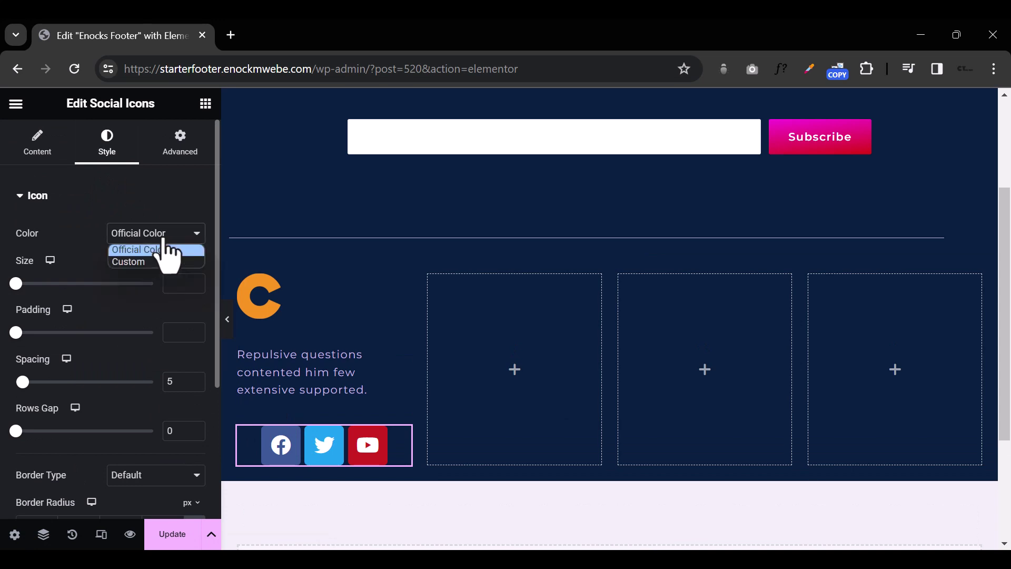
click(158, 262)
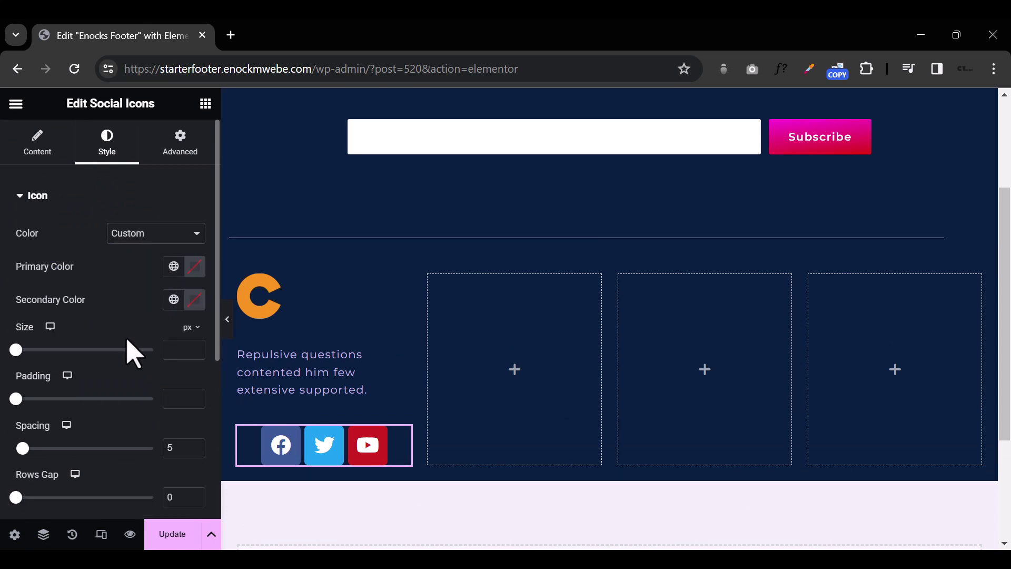
click(195, 267)
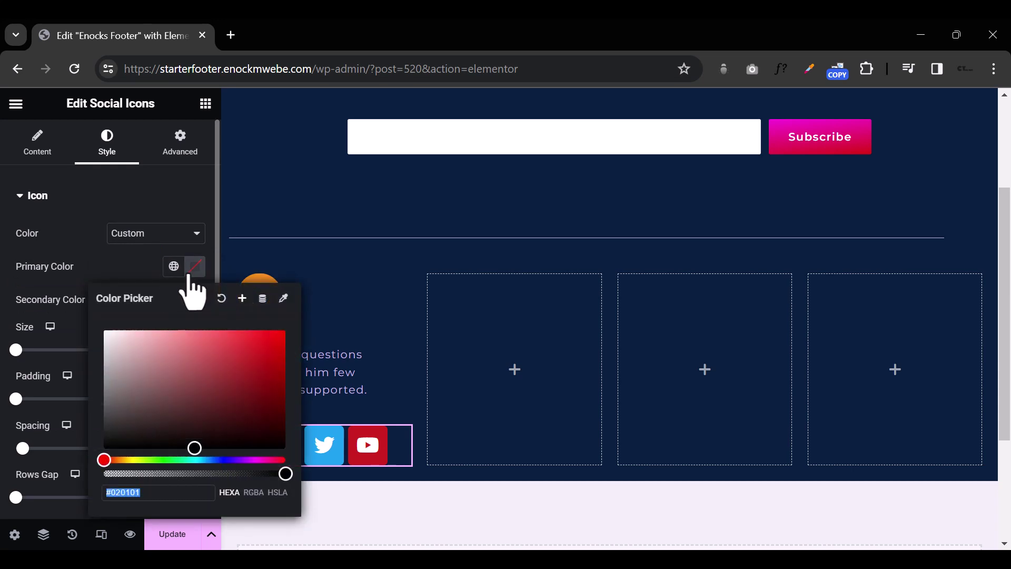
mouse_move(166, 397)
mouse_down()
mouse_move(237, 353)
mouse_move(103, 441)
mouse_up()
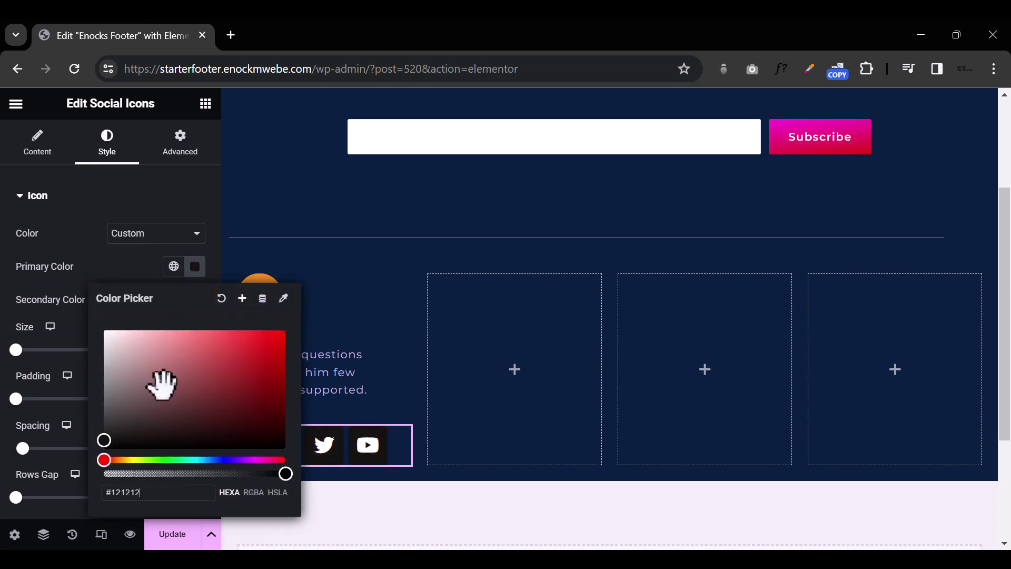
click(248, 343)
mouse_move(284, 473)
mouse_down()
mouse_move(149, 473)
mouse_move(67, 499)
mouse_up()
click(132, 269)
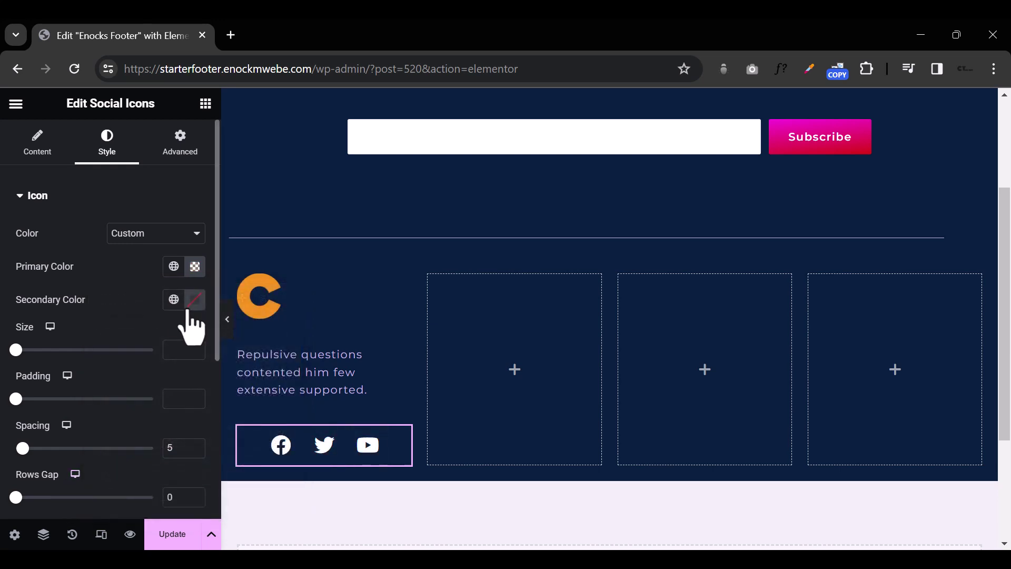
Step: Set the social icons' secondary color to the orange #FF8925 to match the logo
click(191, 306)
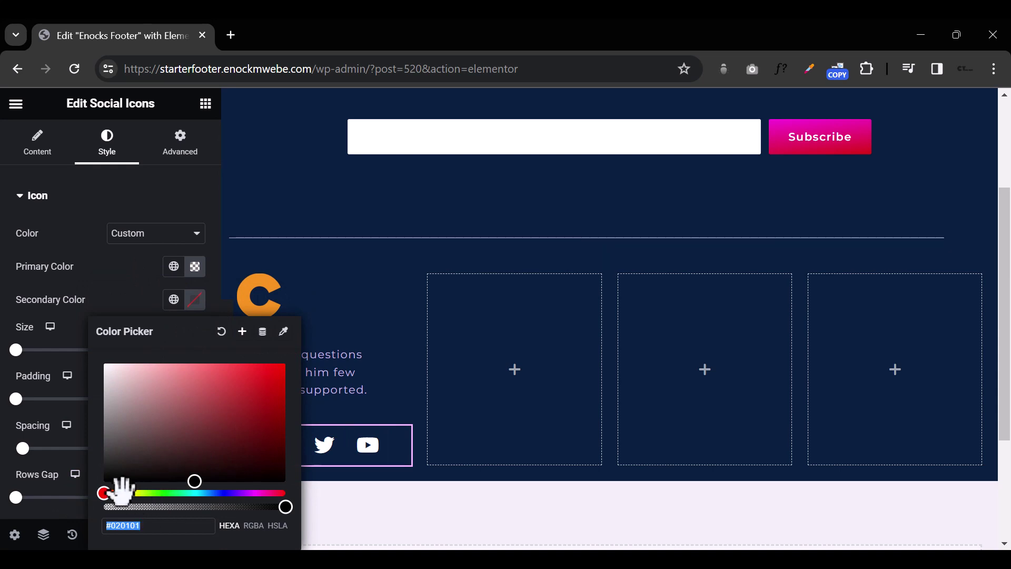
click(98, 494)
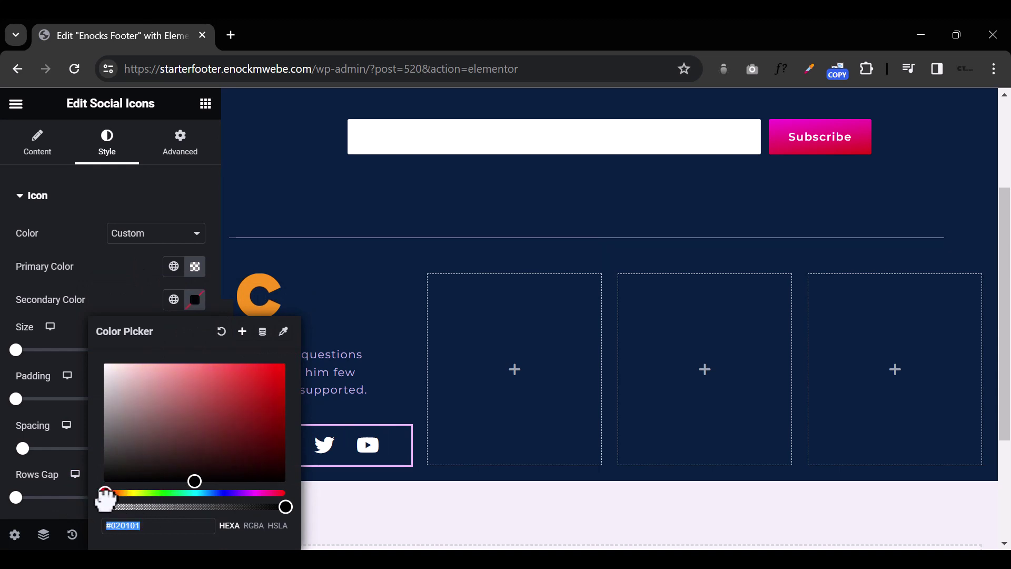
drag(105, 494, 119, 502)
drag(269, 421, 270, 355)
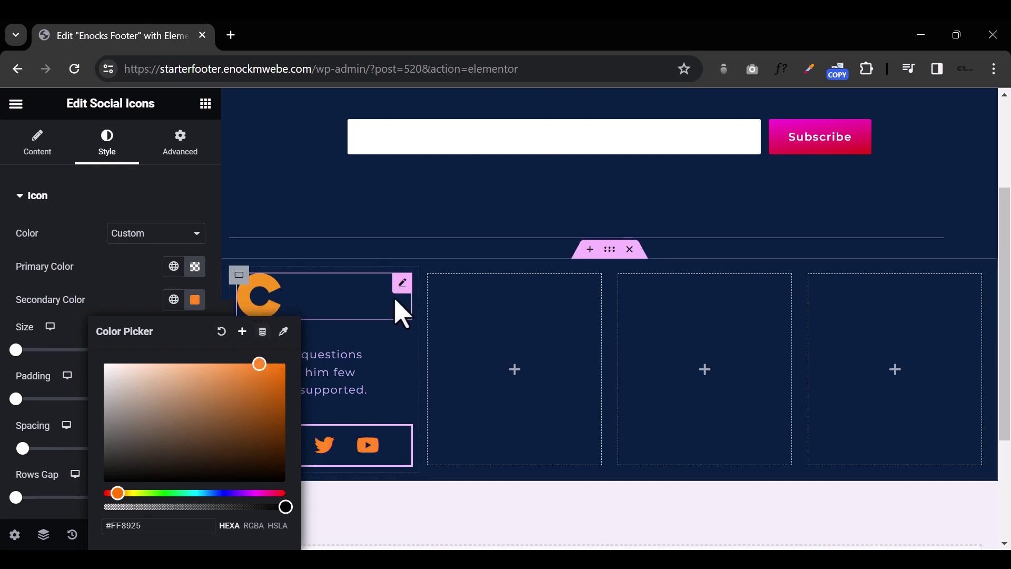
Step: Place a Heading widget in the empty second column and set its title to SUPPORT
click(406, 372)
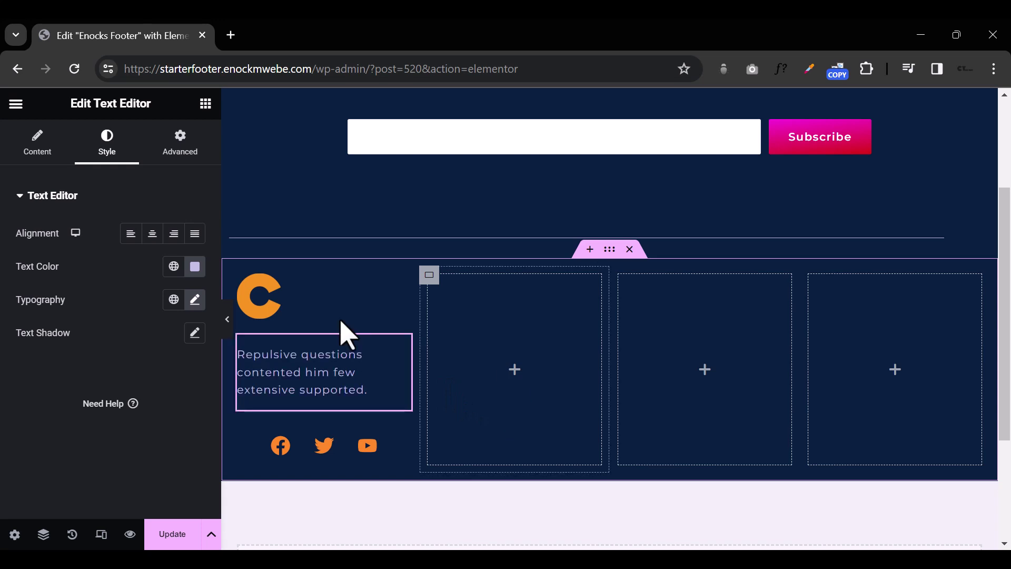
click(205, 104)
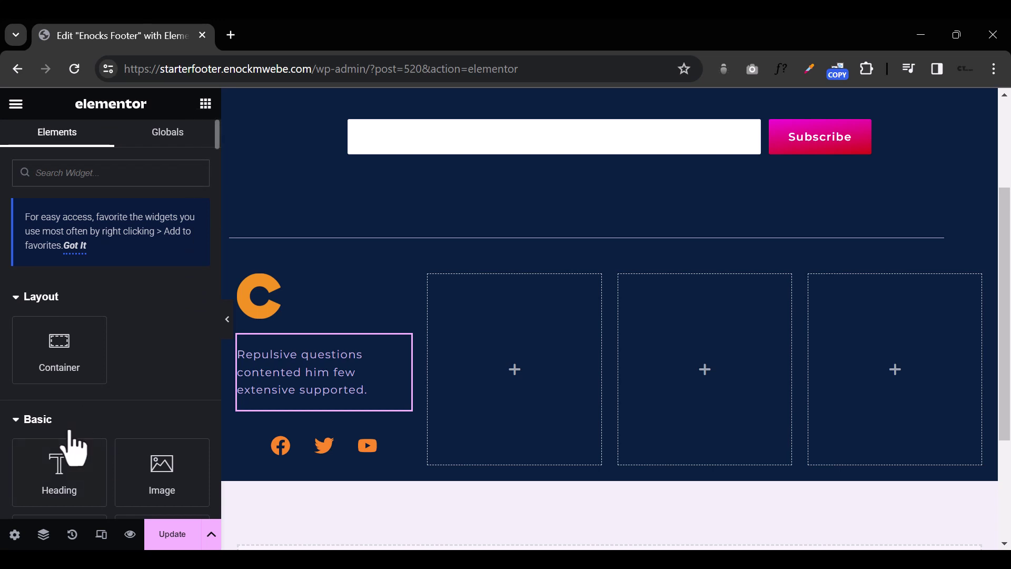
scroll(74, 448, down, 3)
drag(61, 335, 516, 371)
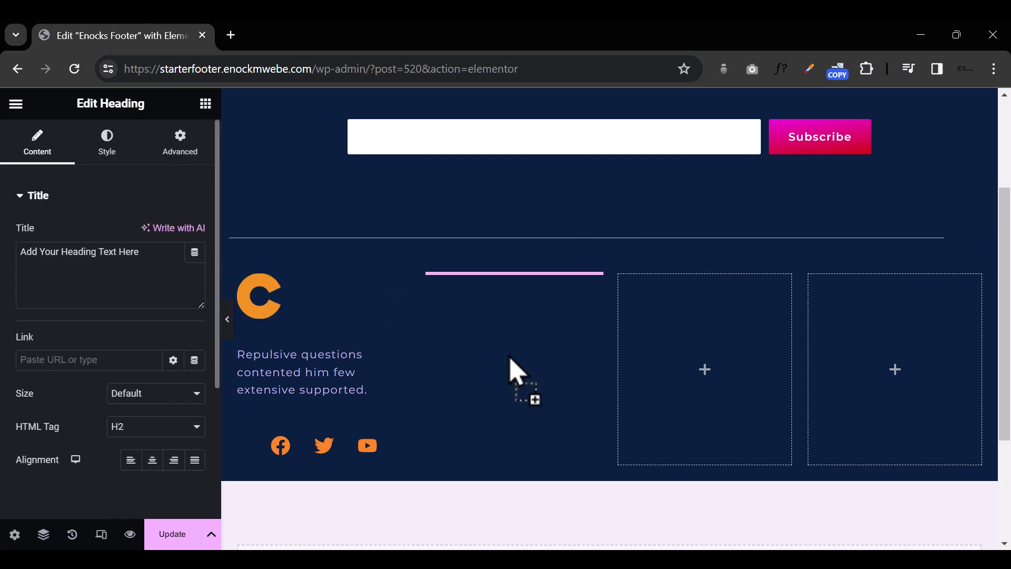
triple_click(502, 305)
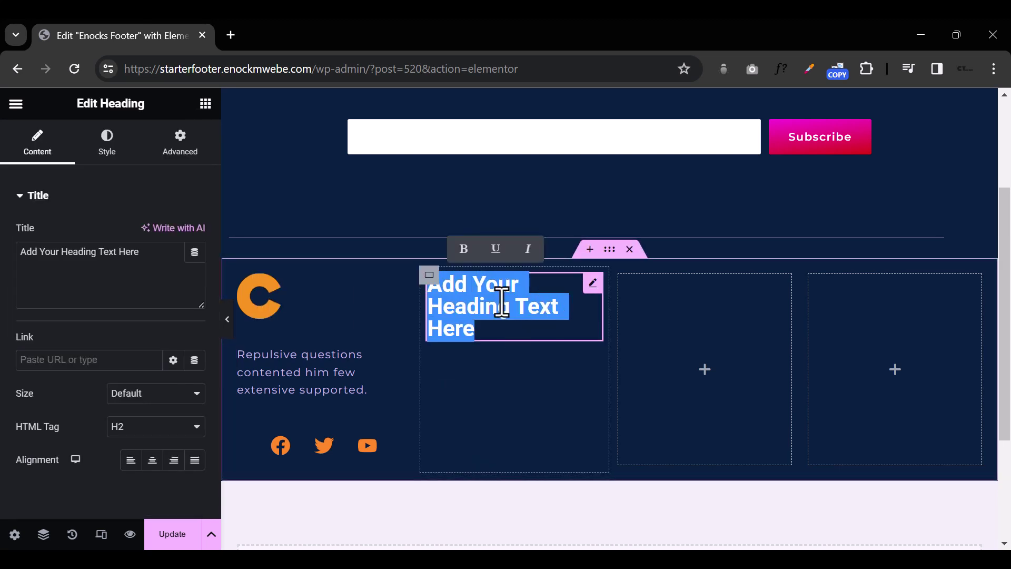
triple_click(56, 253)
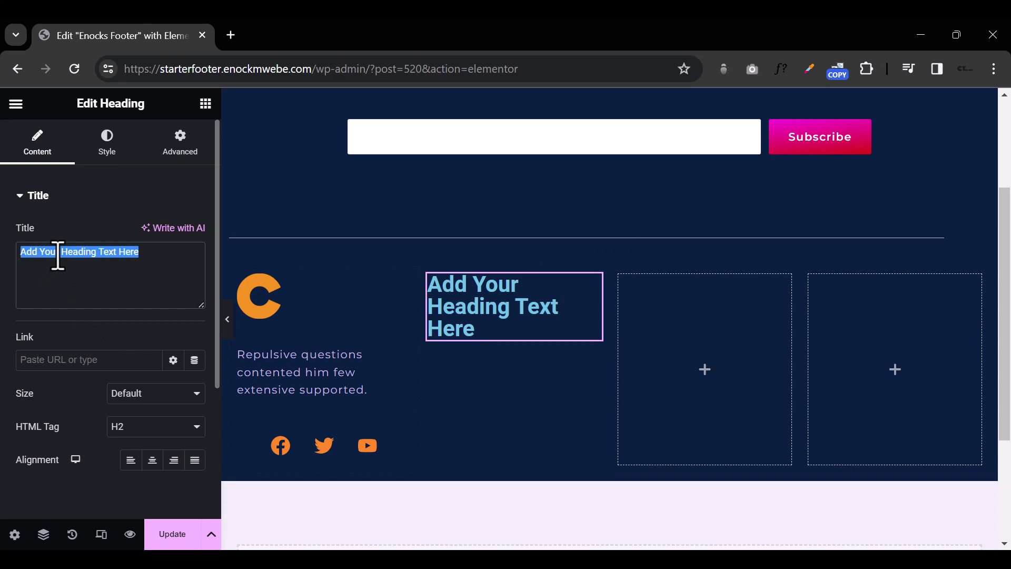
text(SUPPORT)
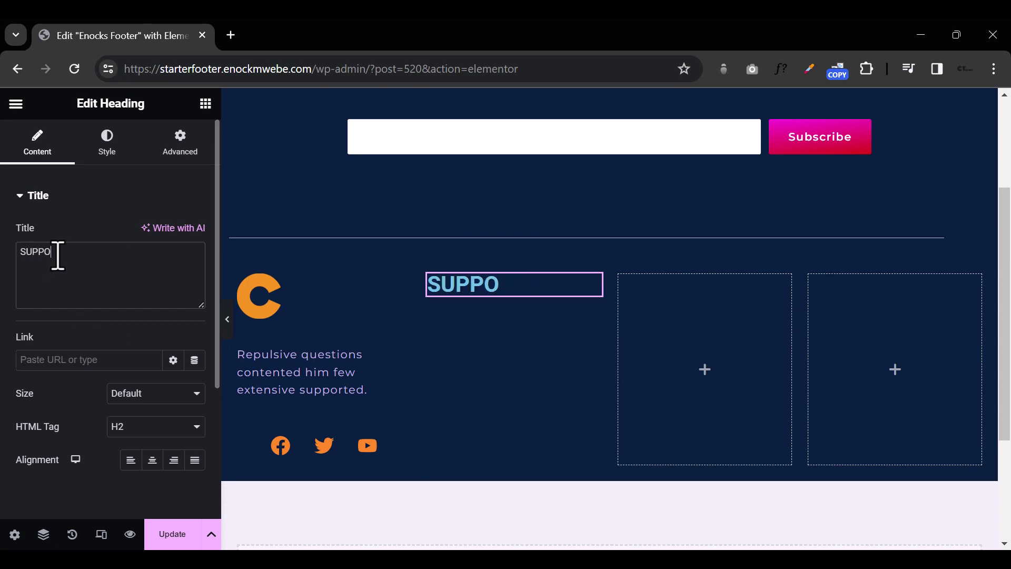
Step: Change the SUPPORT heading's text color to white
click(107, 144)
click(195, 232)
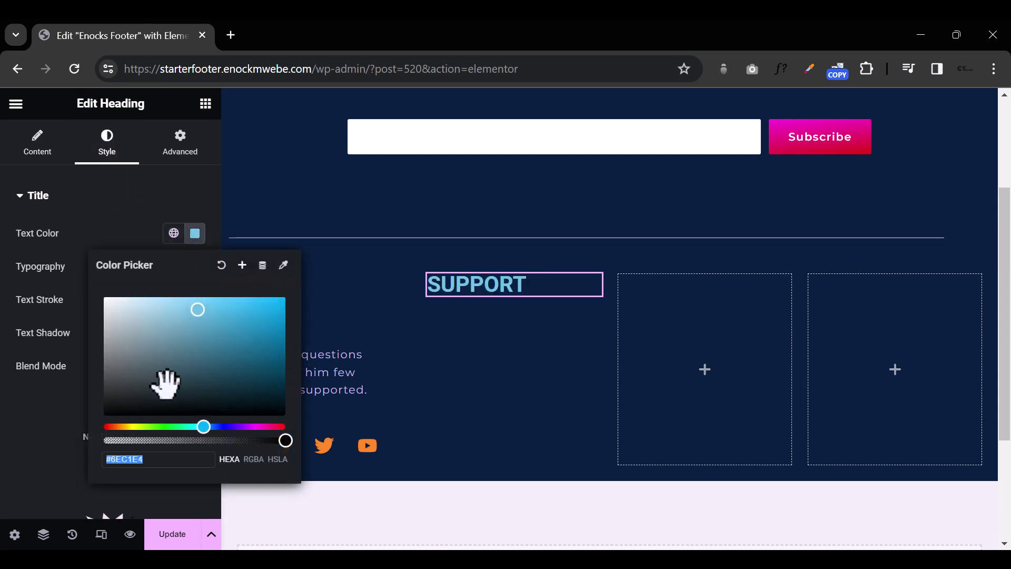
drag(164, 384, 37, 225)
click(142, 216)
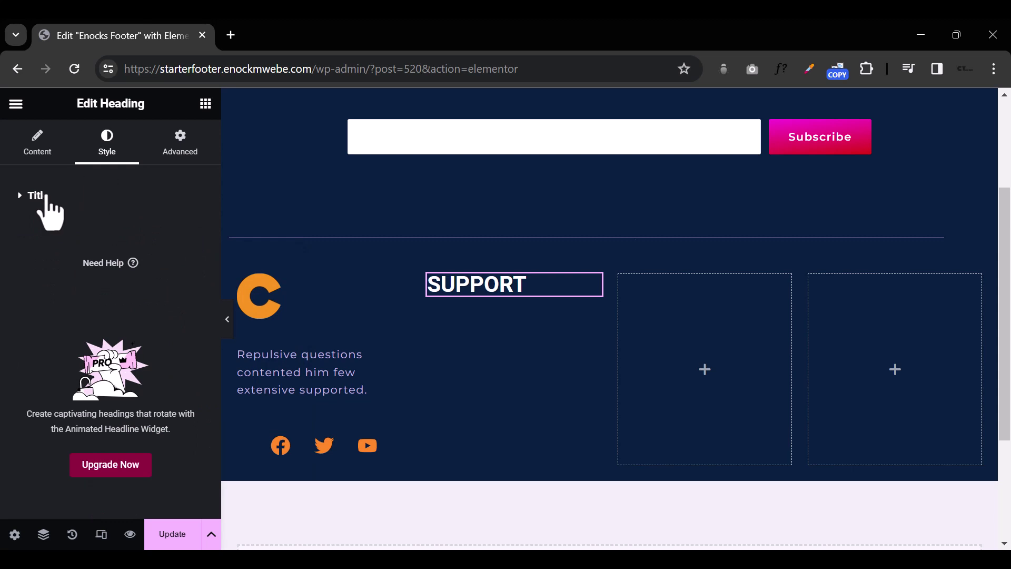
Step: Set the SUPPORT heading's font family to Oswald
click(38, 197)
click(194, 257)
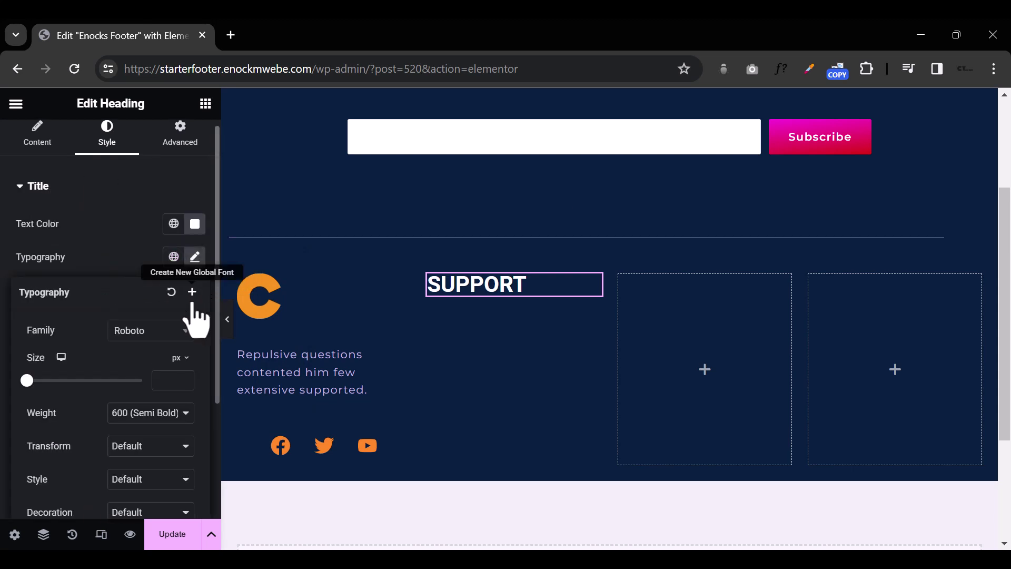
click(145, 332)
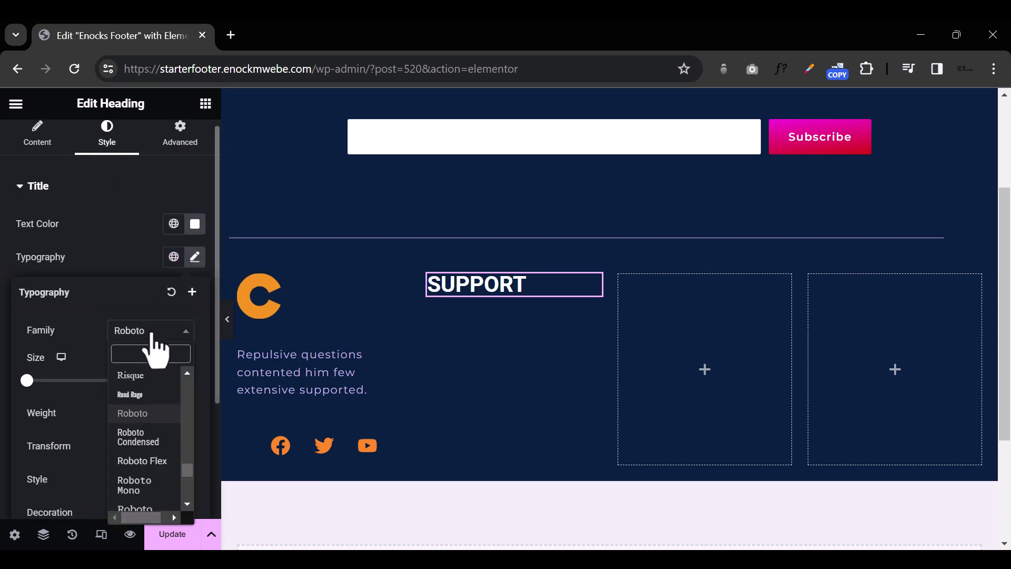
text(BEBA)
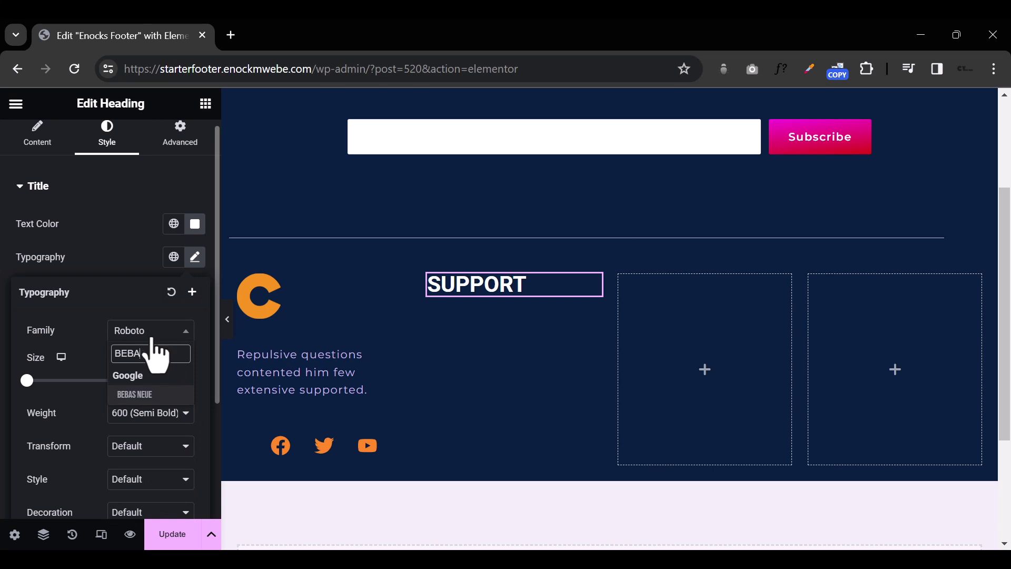
key(BackSpace)
key(BackSpace)
key(BackSpace)
text(OS)
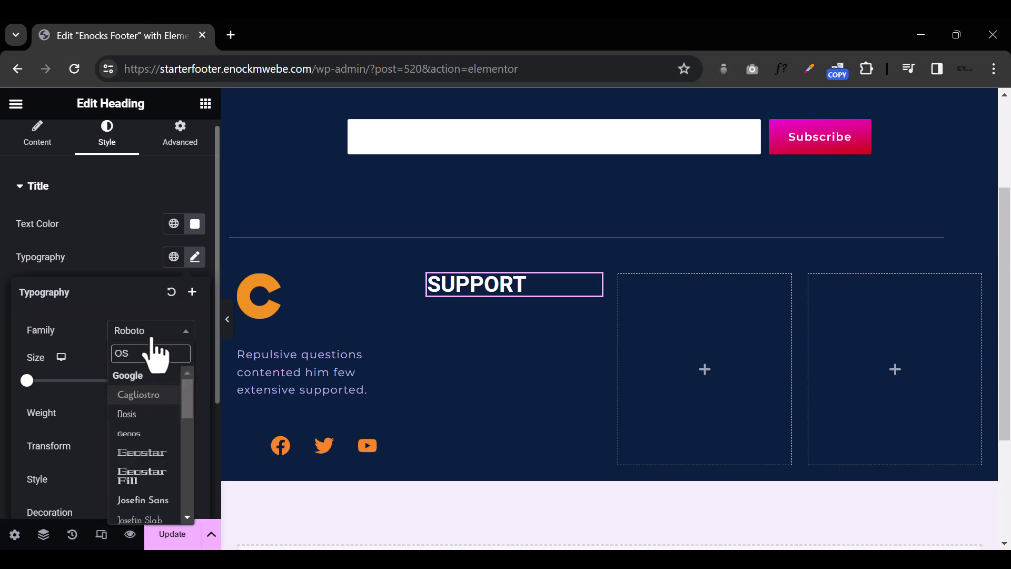
text(WA)
key(BackSpace)
key(BackSpace)
key(BackSpace)
key(BackSpace)
text(OSWA)
click(158, 397)
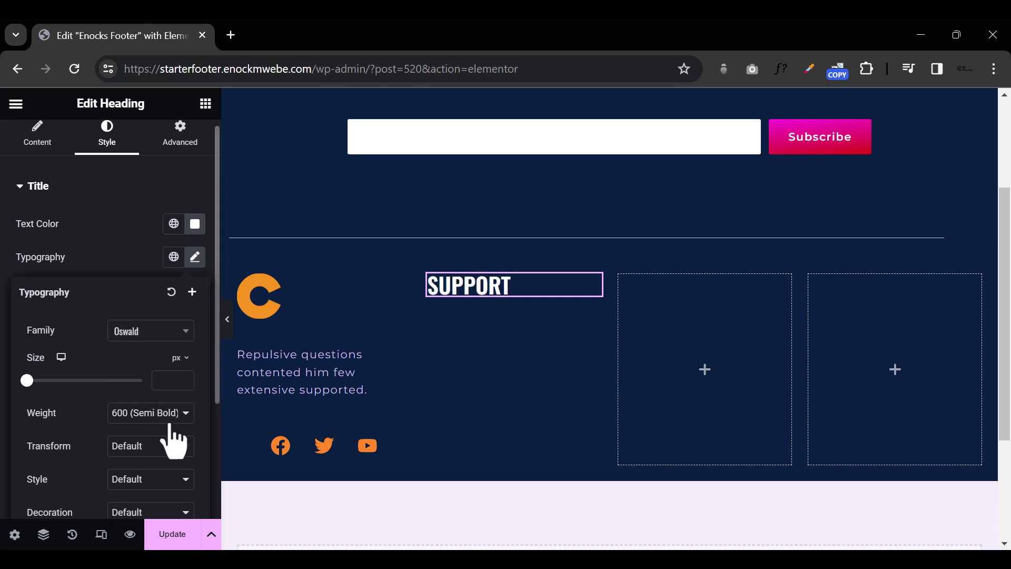
Step: Set the SUPPORT heading's font weight to 400 (Normal) and its letter spacing to 2 px
click(168, 416)
click(151, 296)
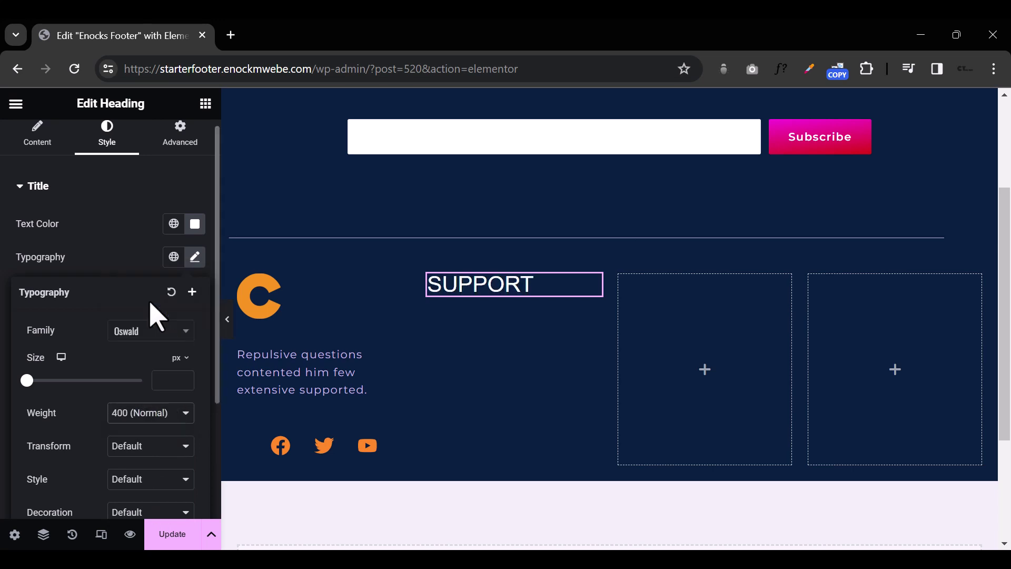
scroll(129, 448, down, 3)
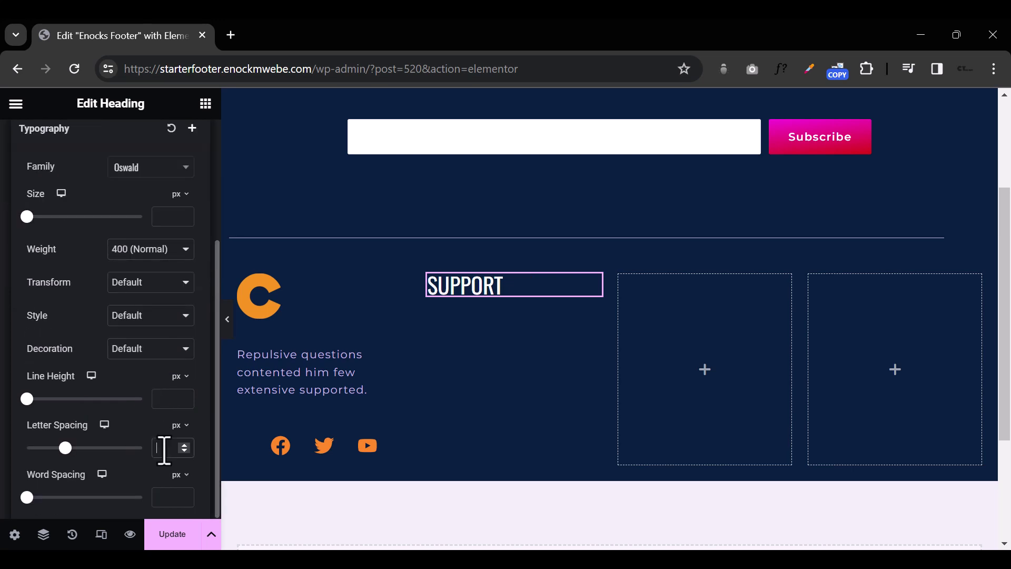
text(1)
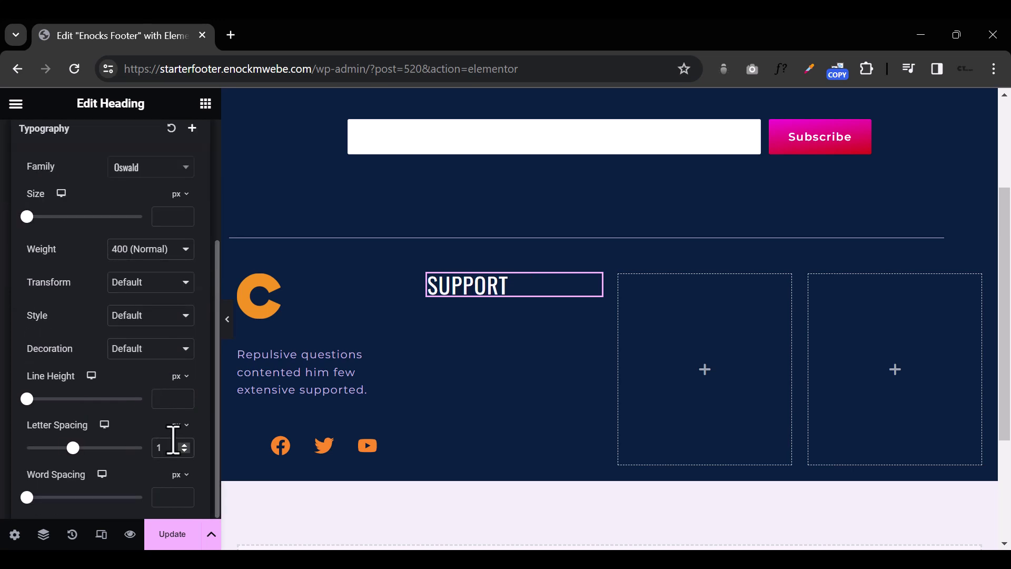
key(BackSpace)
text(2)
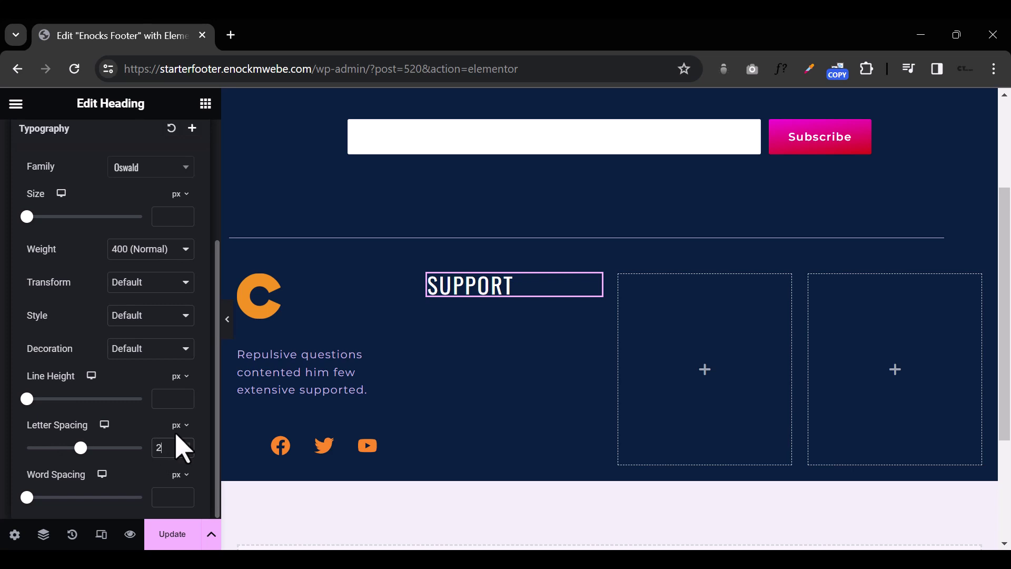
Step: Copy the SUPPORT heading and paste it into the third and fourth columns
right_click(537, 287)
click(600, 267)
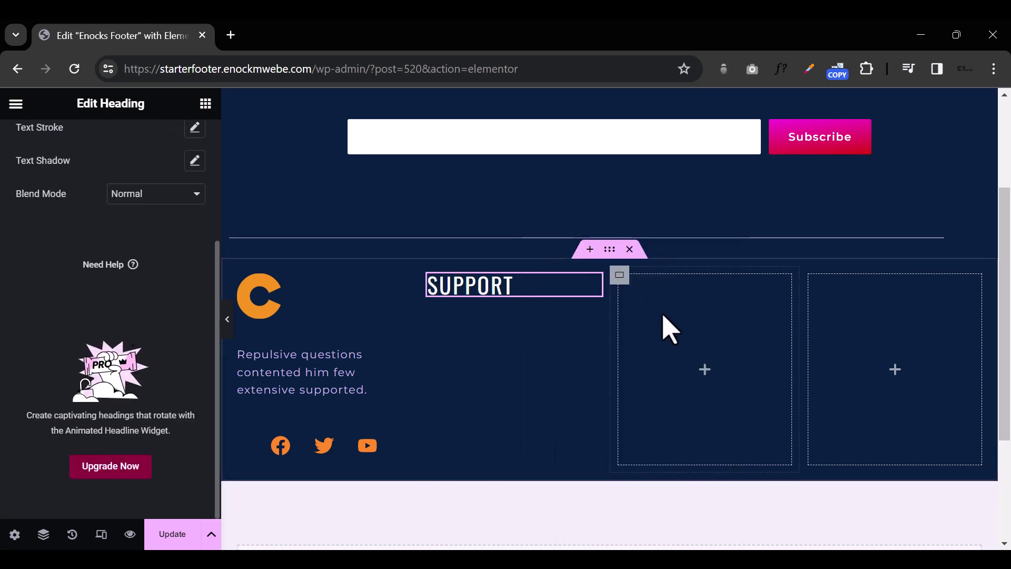
right_click(675, 326)
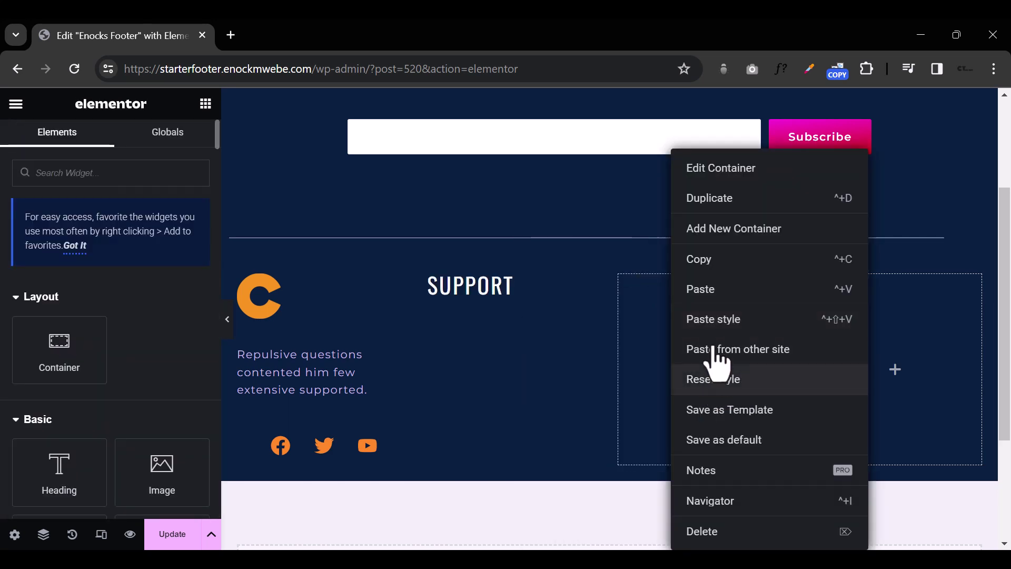
click(718, 290)
right_click(925, 367)
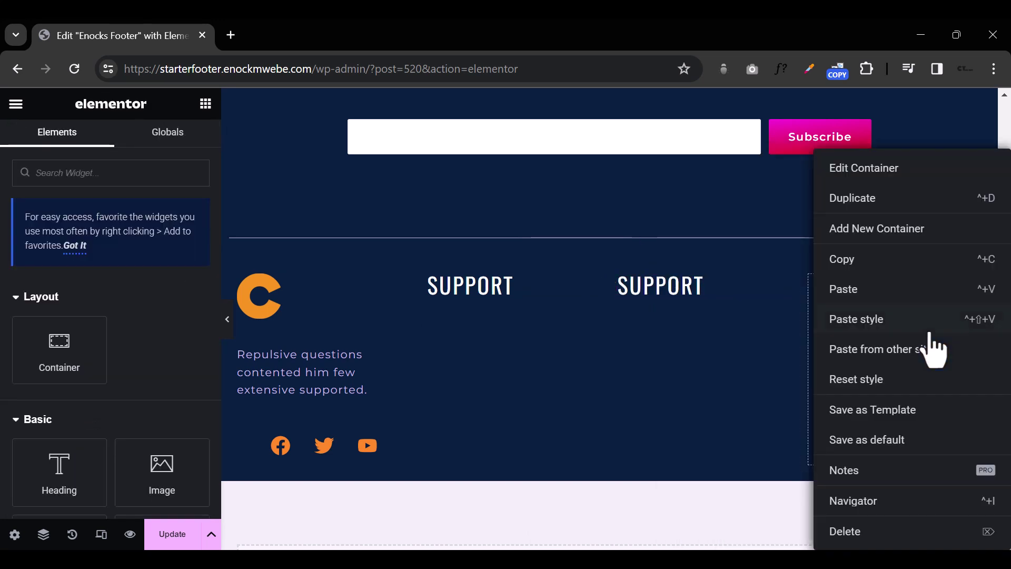
click(883, 291)
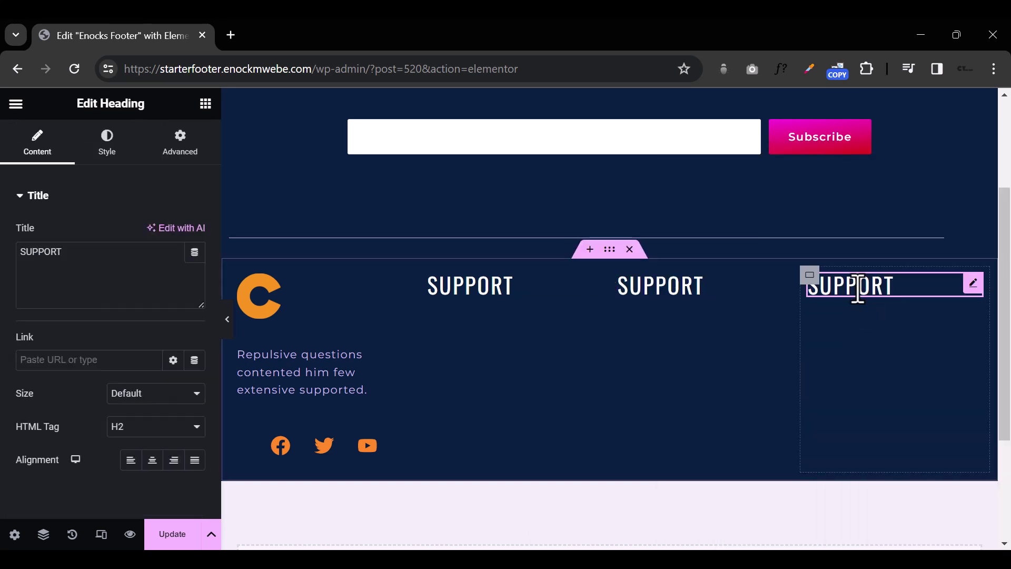
Step: Retitle the third column's heading MY ACCOUNT and the fourth column's heading ABOUT US
double_click(656, 286)
text(M)
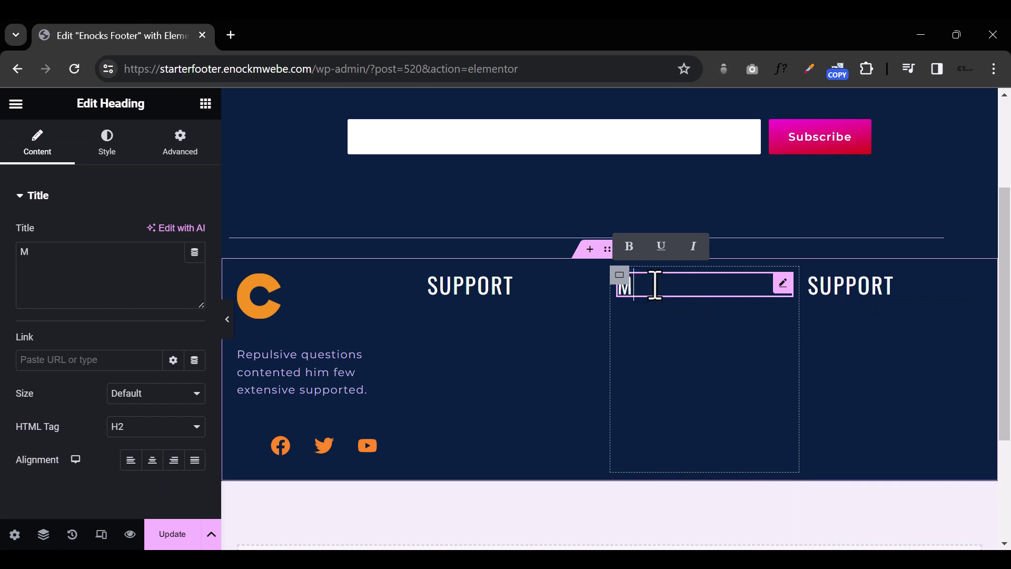
text(Y ACCOUNT)
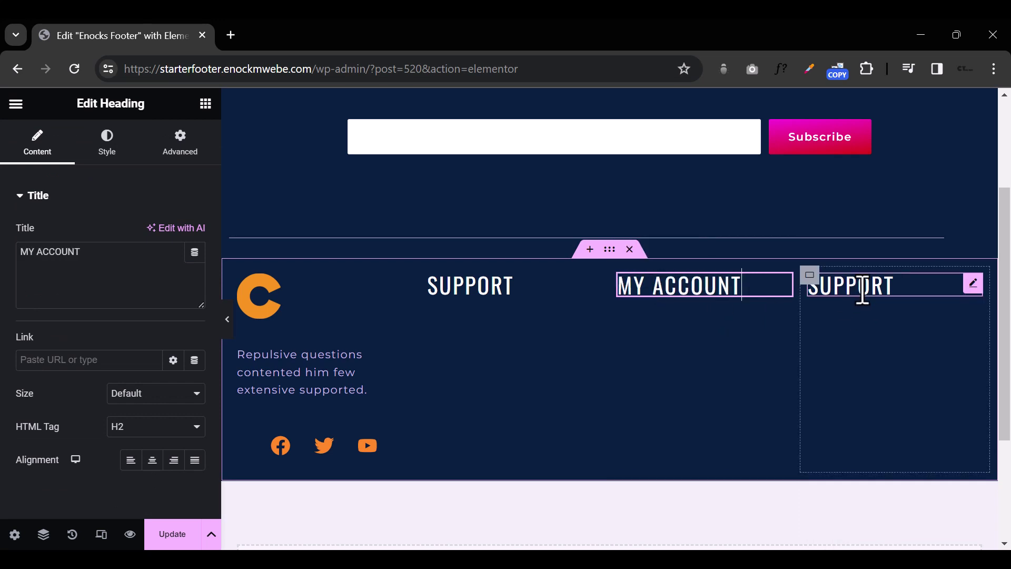
double_click(862, 291)
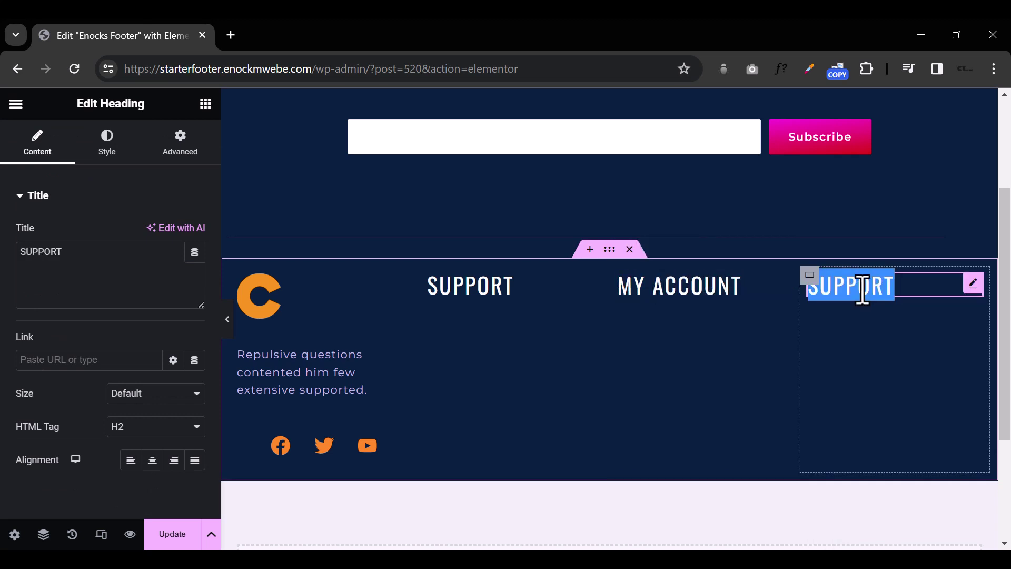
text(ABOUT)
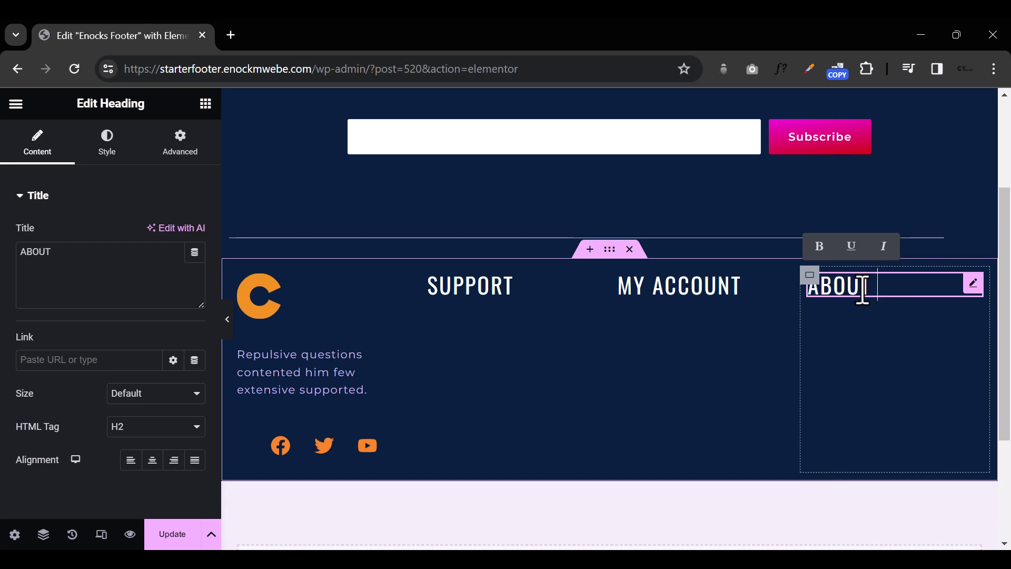
text( US)
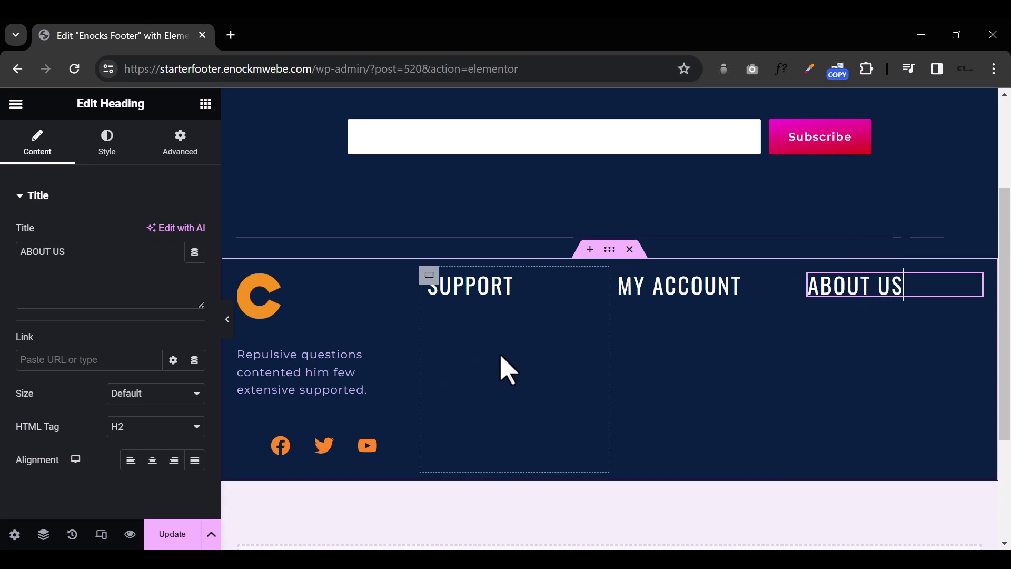
Step: Search the widgets for "list" and place an Icon List below the SUPPORT heading in the second column
click(205, 103)
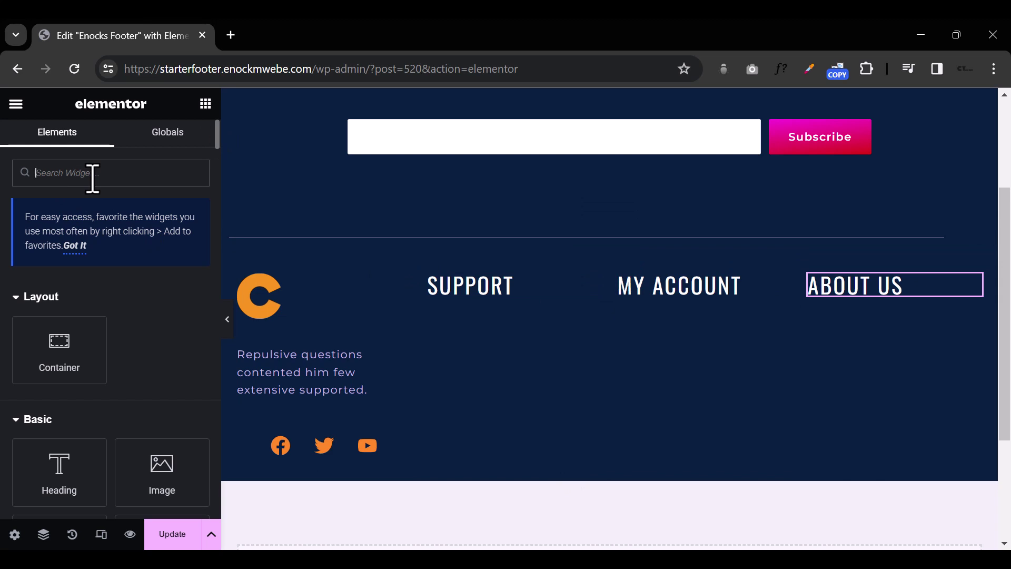
text(list)
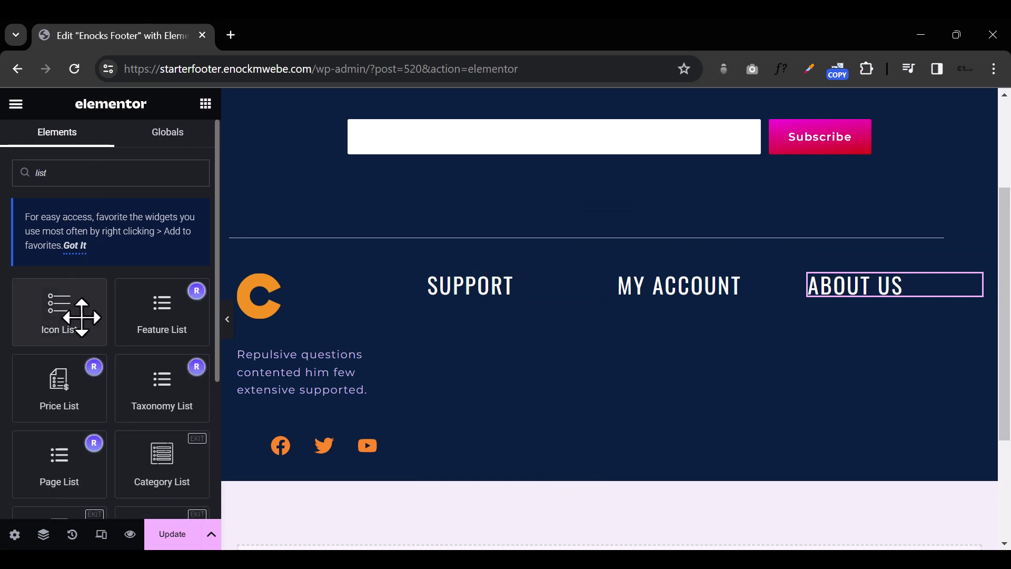
drag(79, 316, 492, 294)
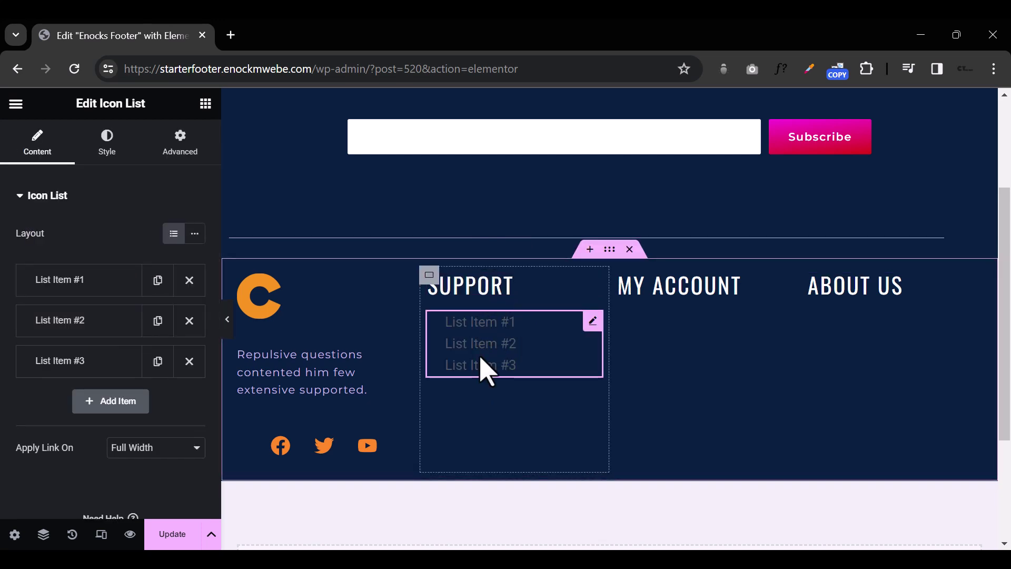
Step: Delete List Item #2 and List Item #3 from the icon list and remove the check icon from List Item #1
click(189, 320)
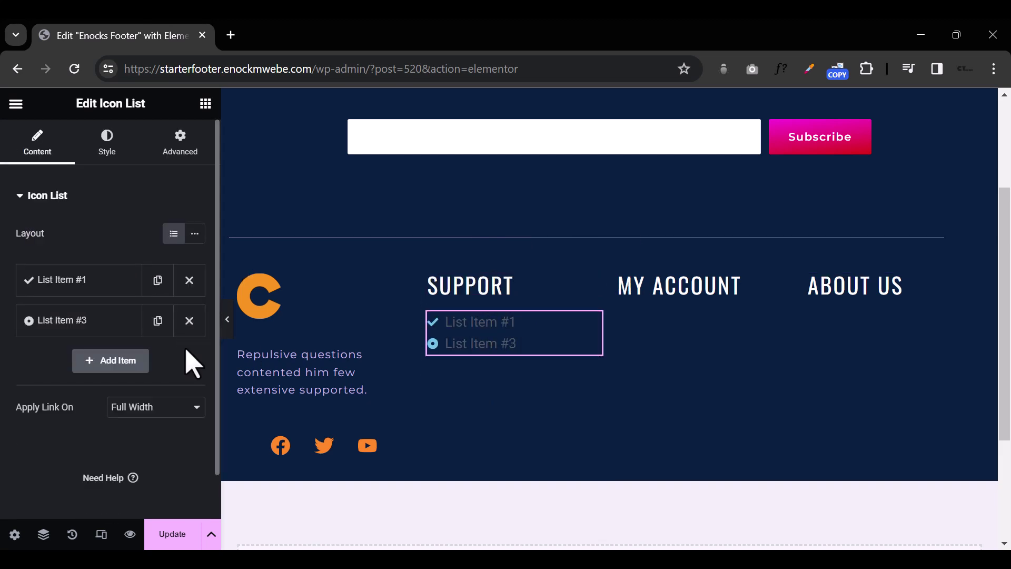
click(189, 320)
click(59, 280)
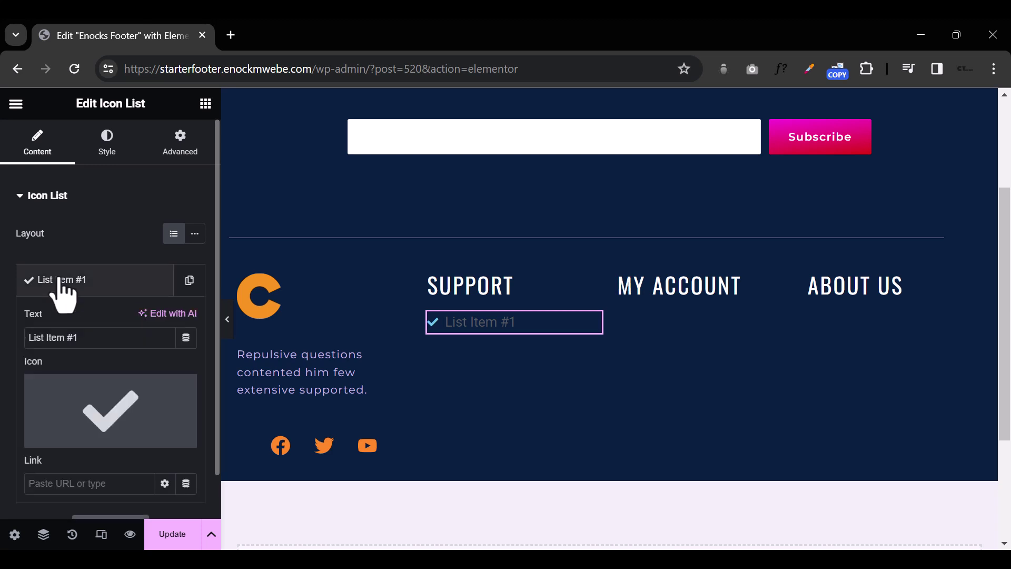
click(181, 390)
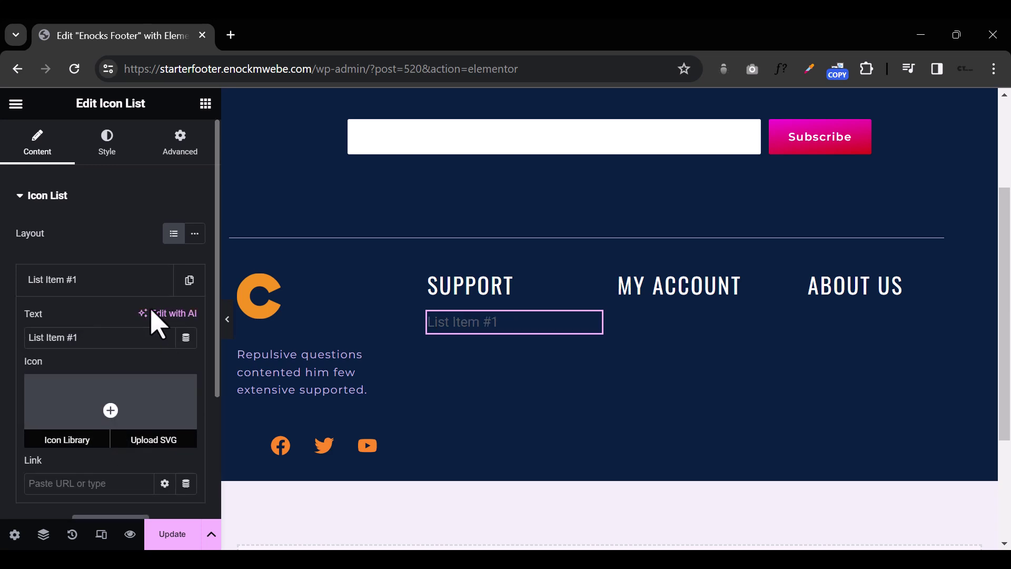
Step: Set the text color of the icon list under SUPPORT to #C2BDE6
click(107, 145)
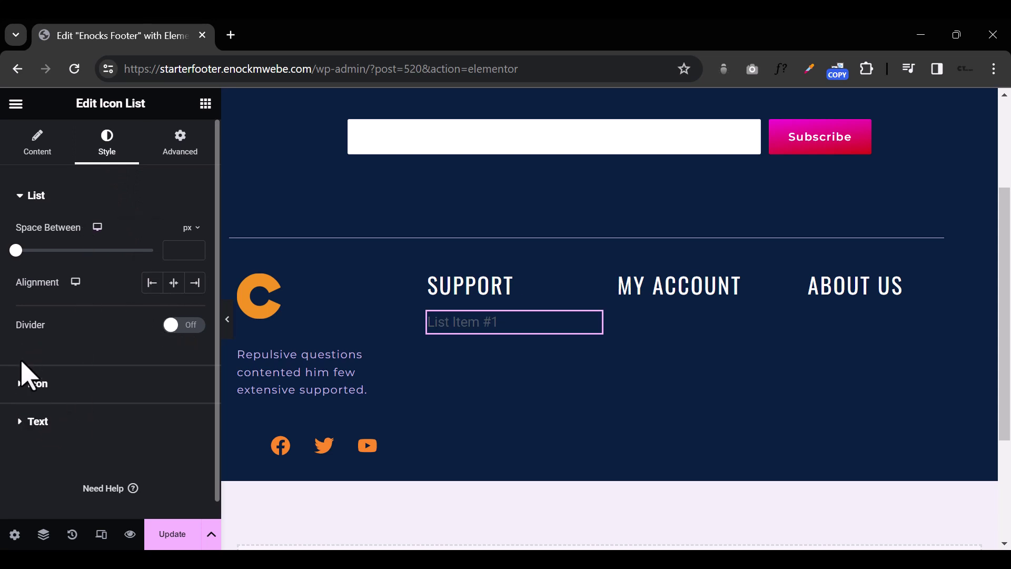
click(30, 422)
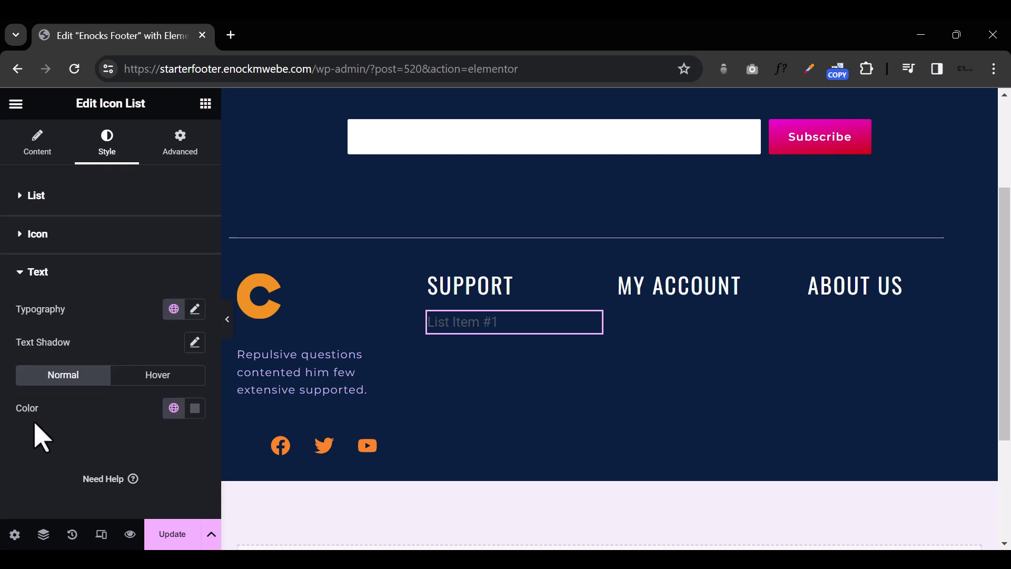
click(194, 400)
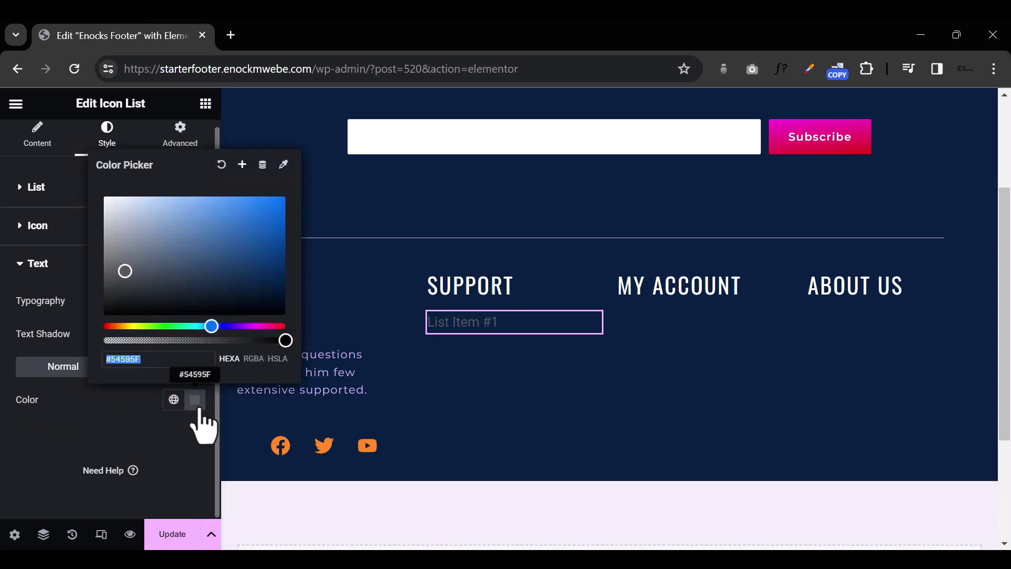
key(super+v)
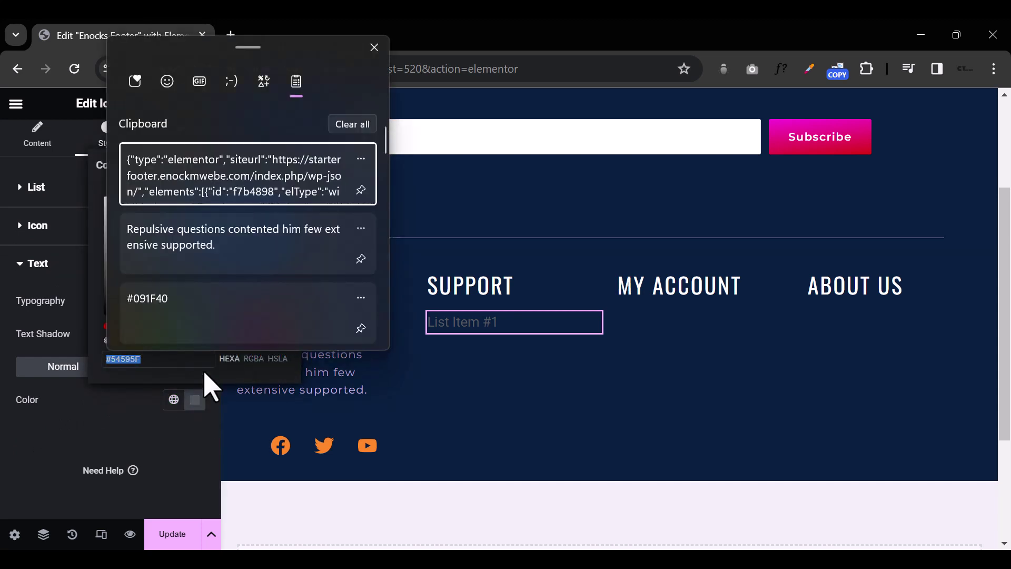
scroll(219, 321, down, 1)
scroll(221, 316, down, 1)
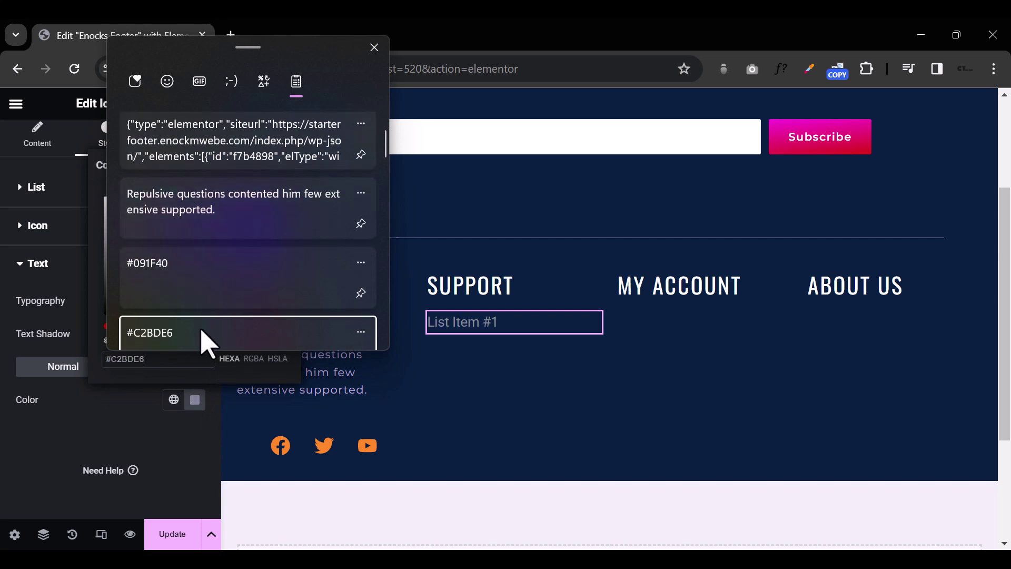
click(203, 341)
click(64, 334)
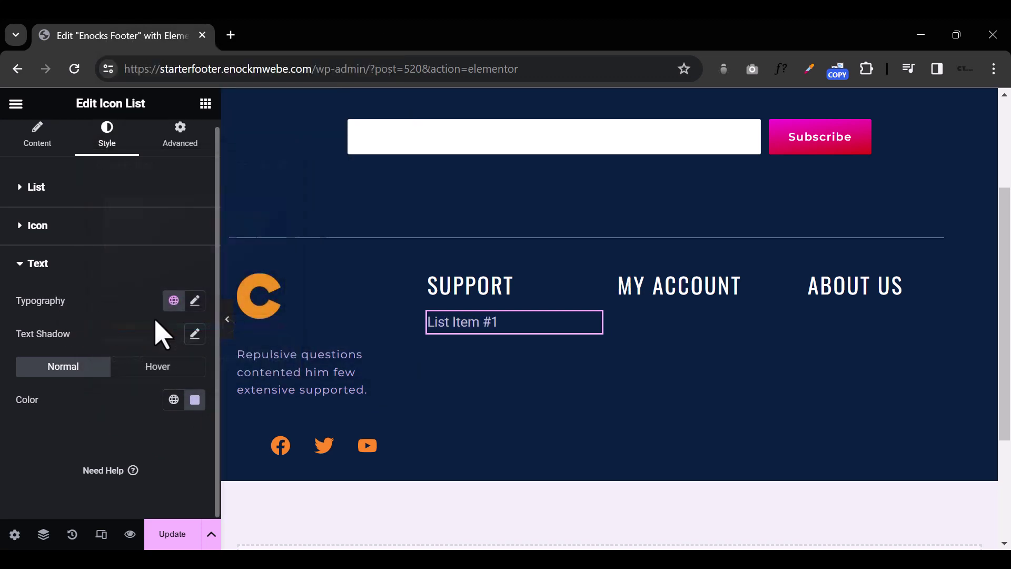
Step: Set the icon list's text typography to Montserrat, 16 px in size, with 1.2 px letter spacing
click(195, 300)
click(151, 380)
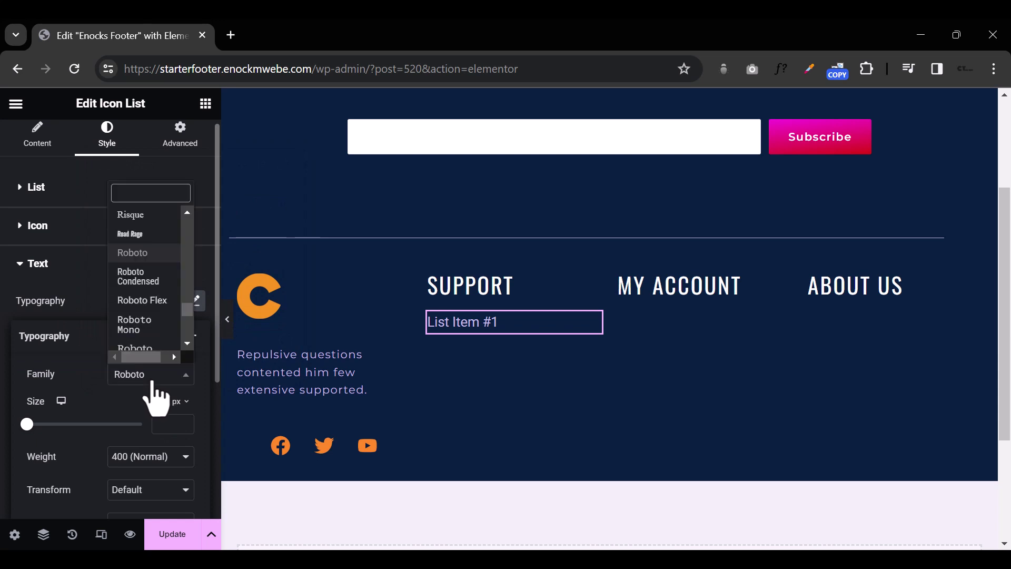
text(montse)
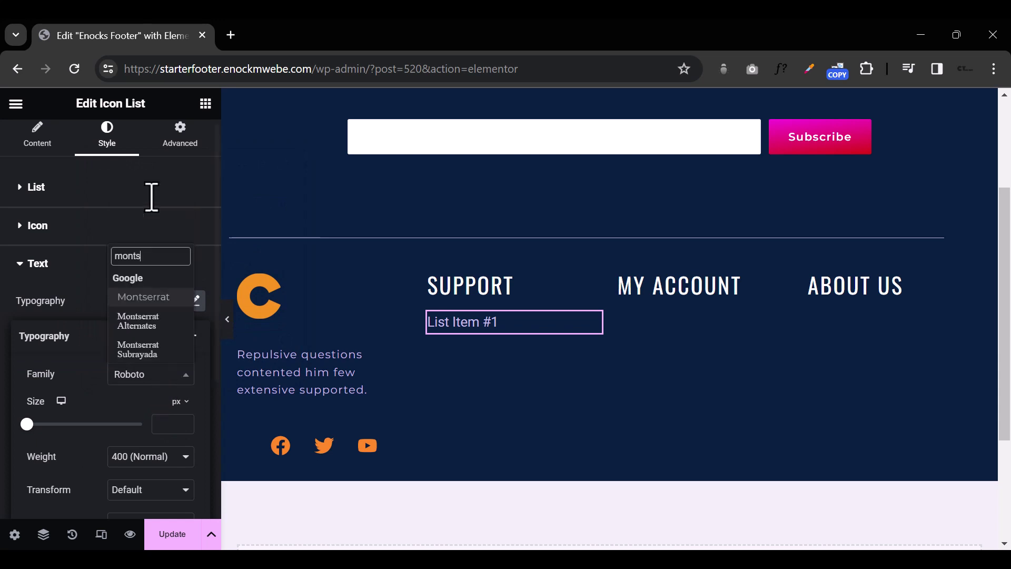
click(148, 298)
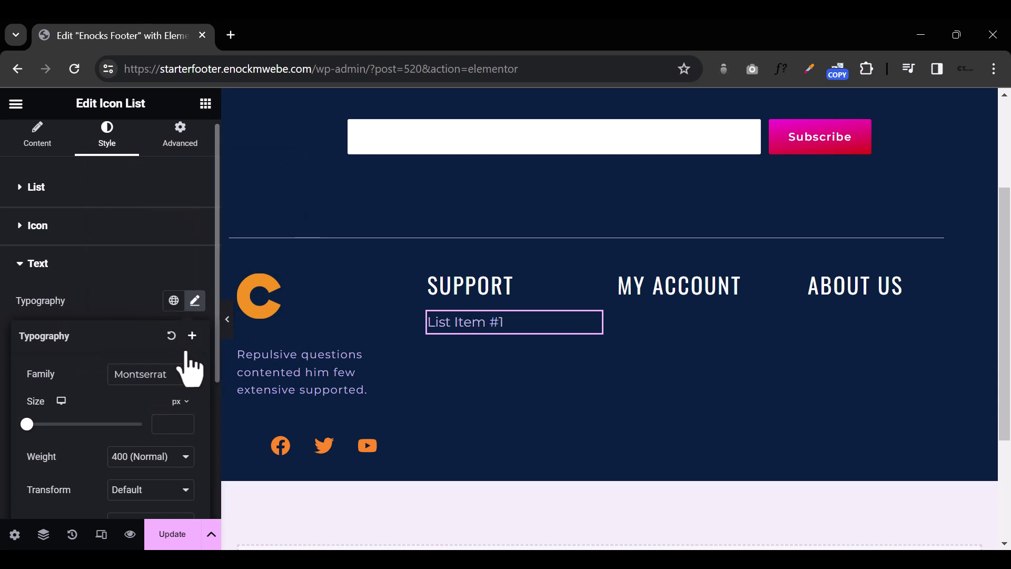
text(14)
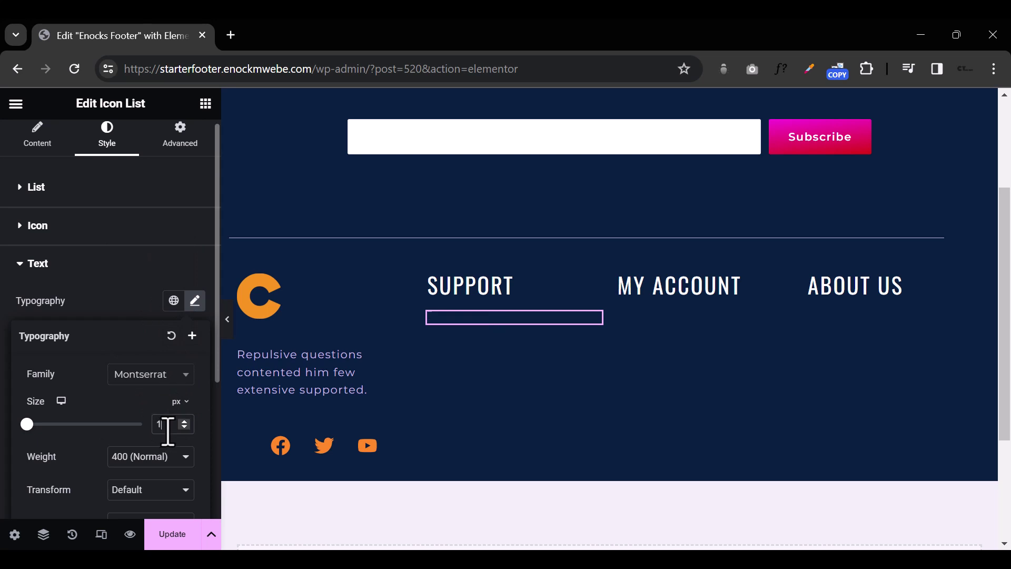
text(6)
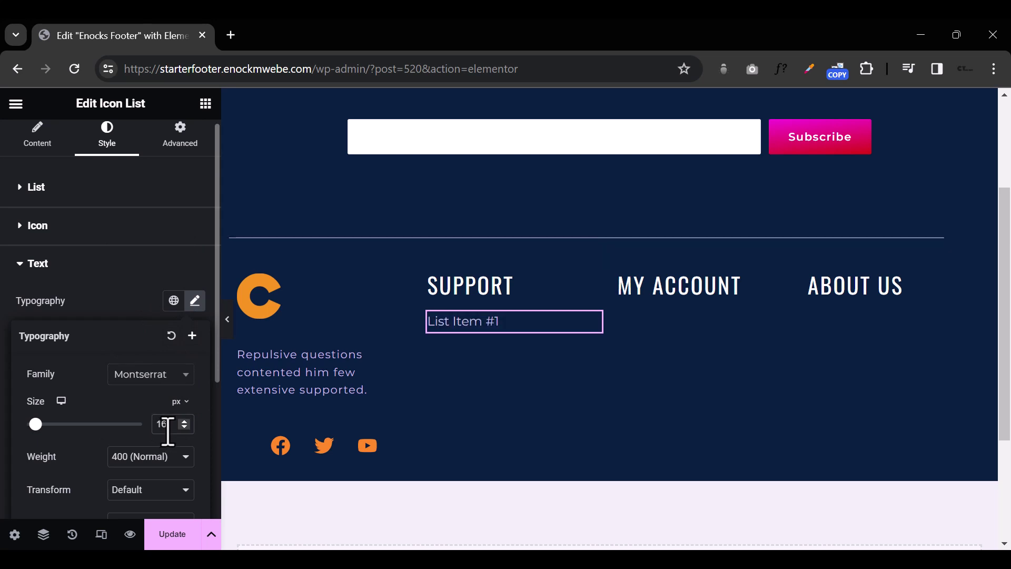
scroll(168, 432, down, 4)
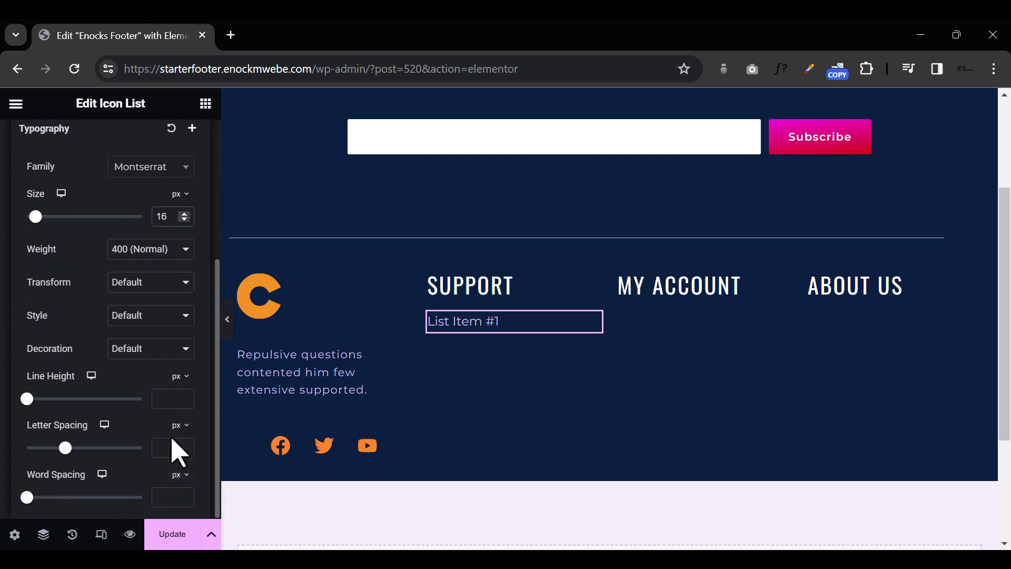
text(1)
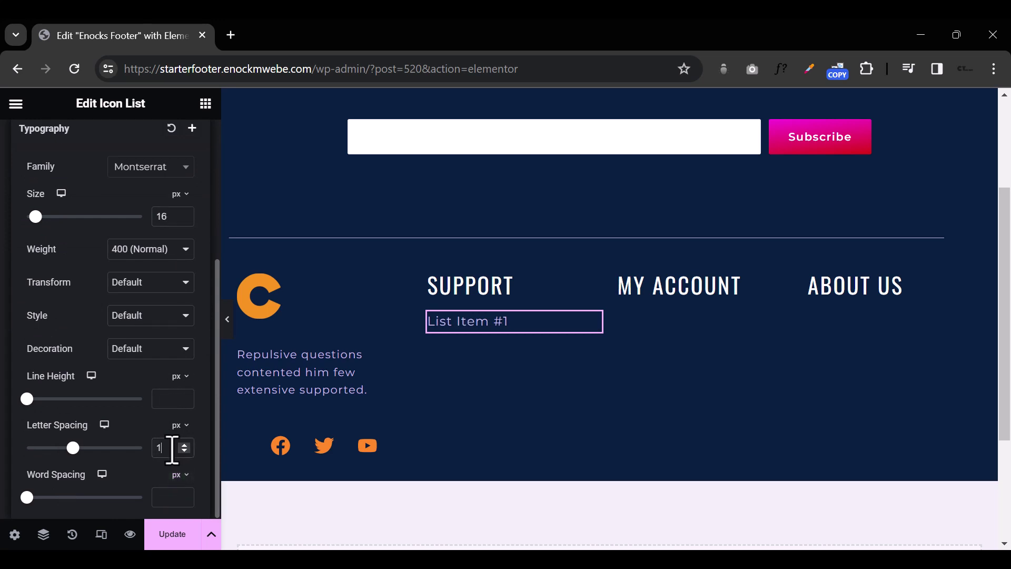
text(.2)
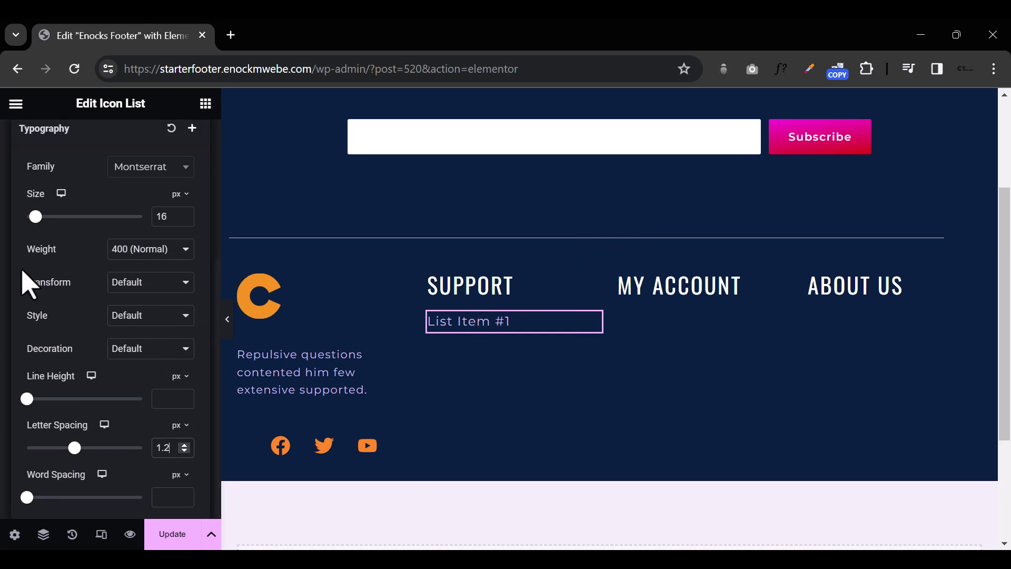
Step: Change the text of List Item #1 under SUPPORT to Returns
scroll(87, 340, up, 5)
click(41, 273)
click(47, 153)
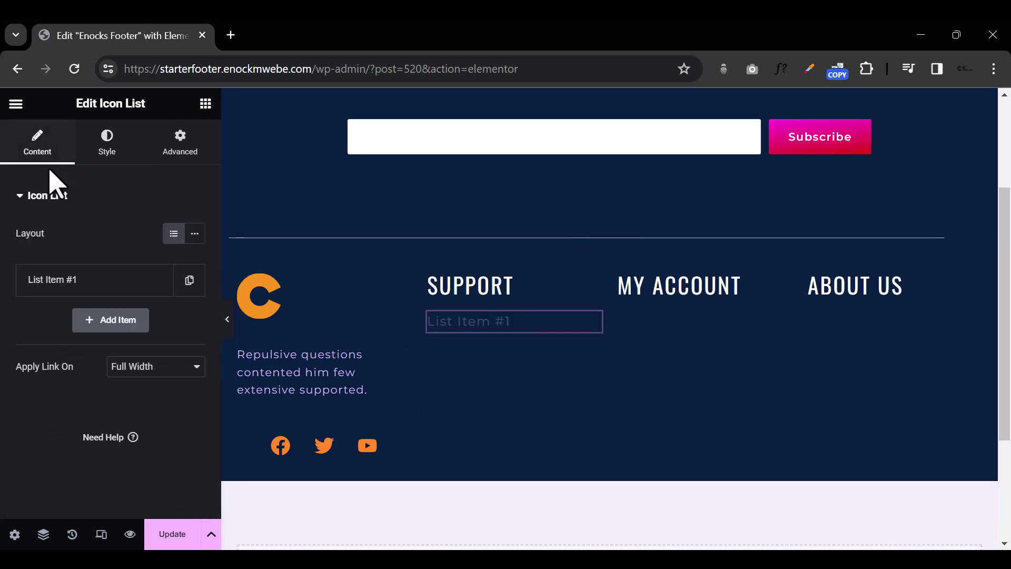
click(42, 287)
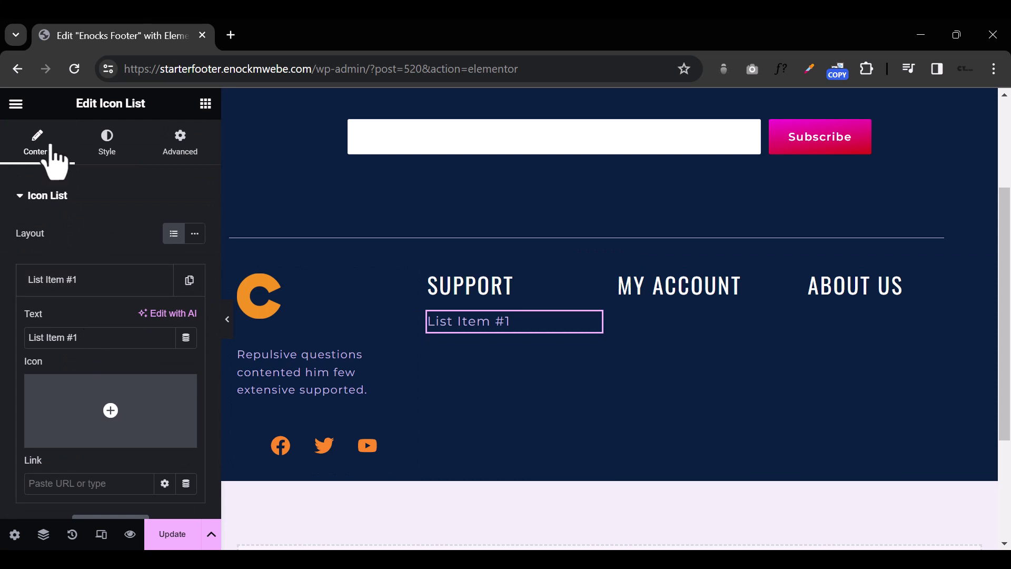
click(117, 288)
click(109, 291)
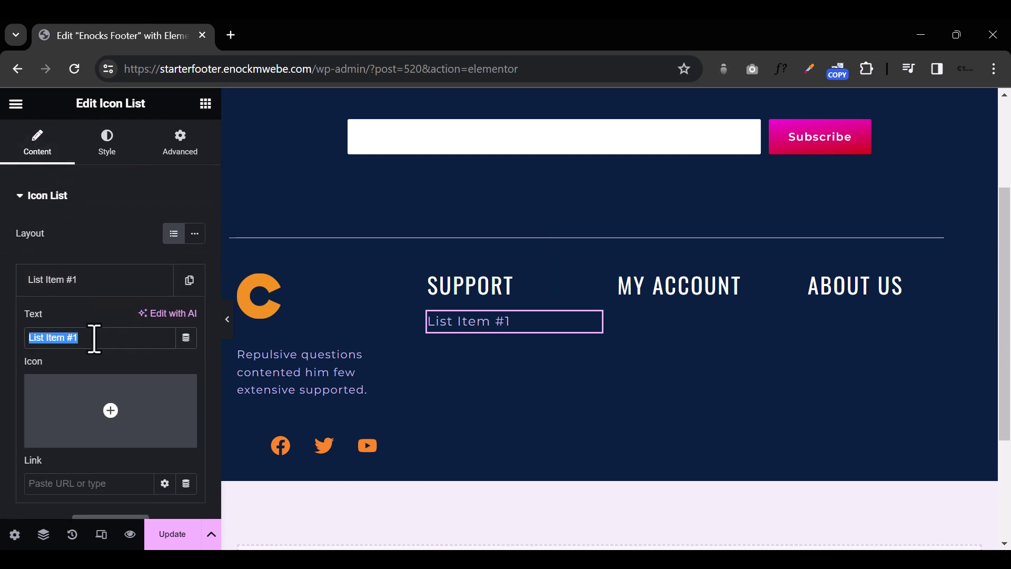
text(Returns)
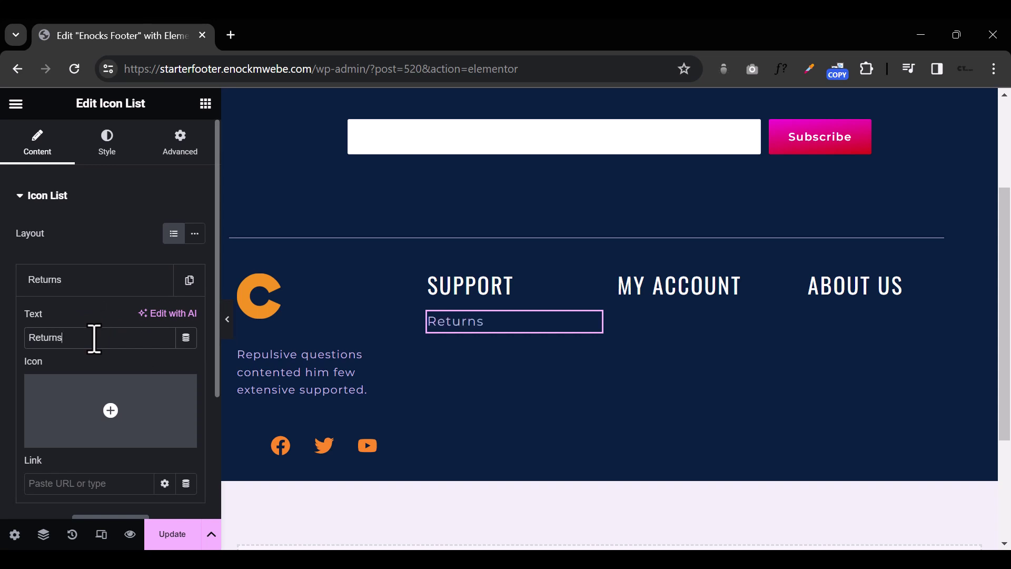
mouse_move(101, 393)
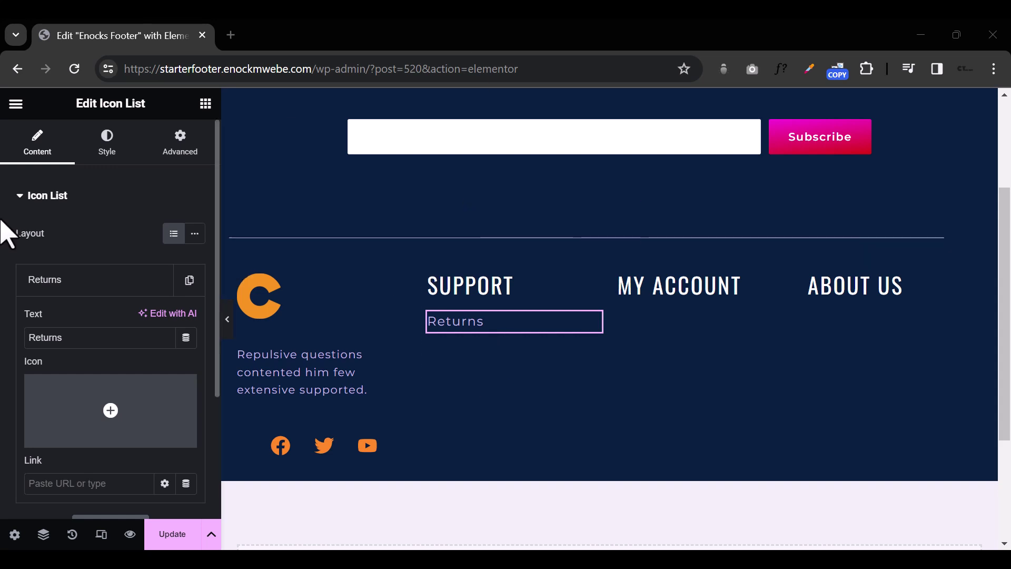
click(73, 284)
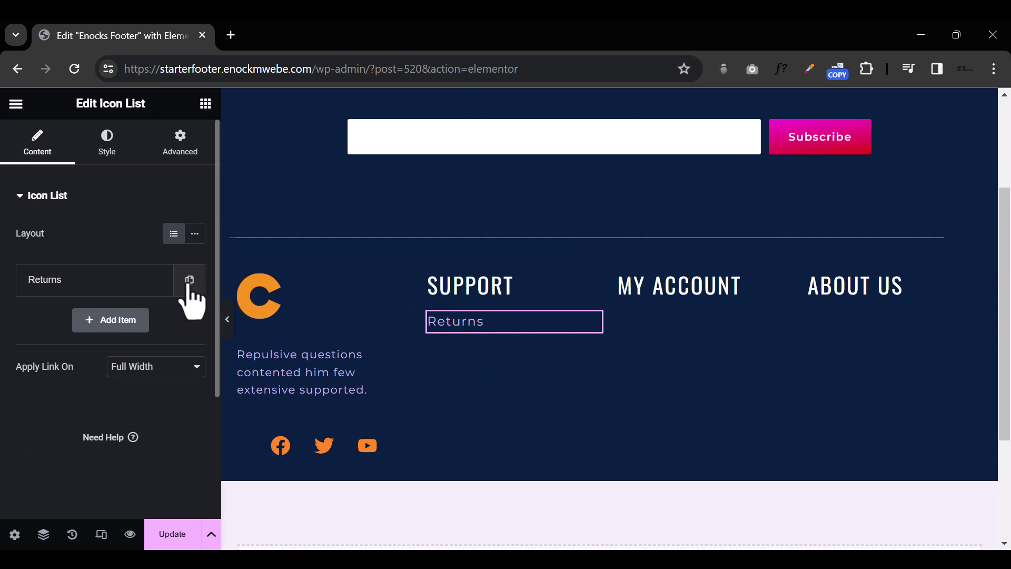
Step: Duplicate the Returns list item and change the copy's text to Shipping
click(189, 281)
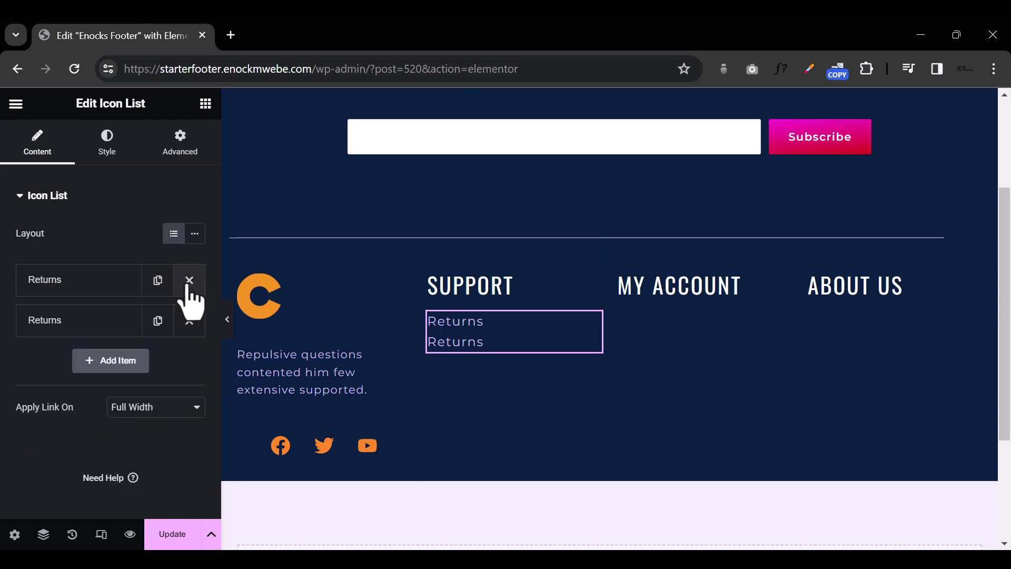
click(64, 333)
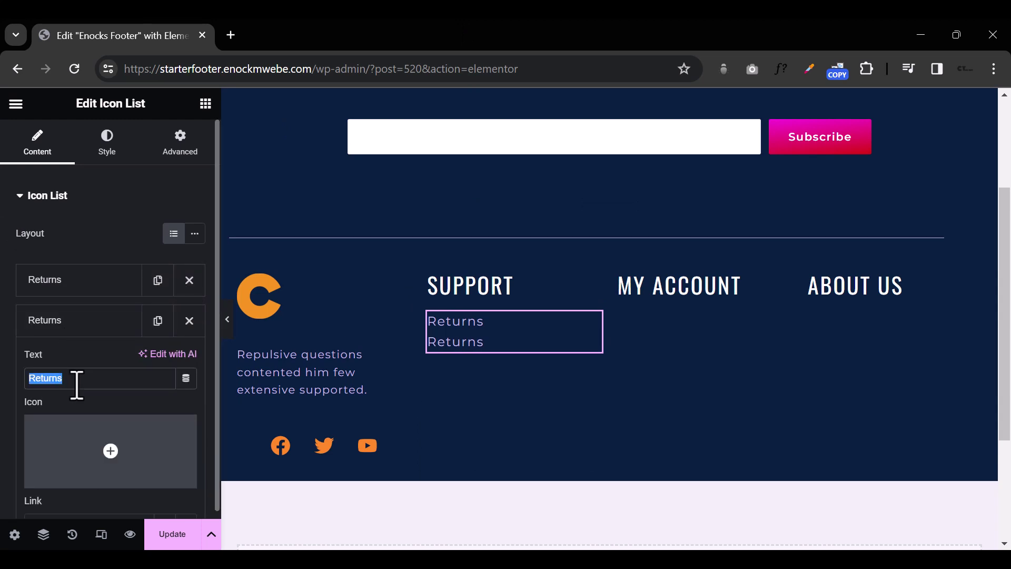
text(Shipping)
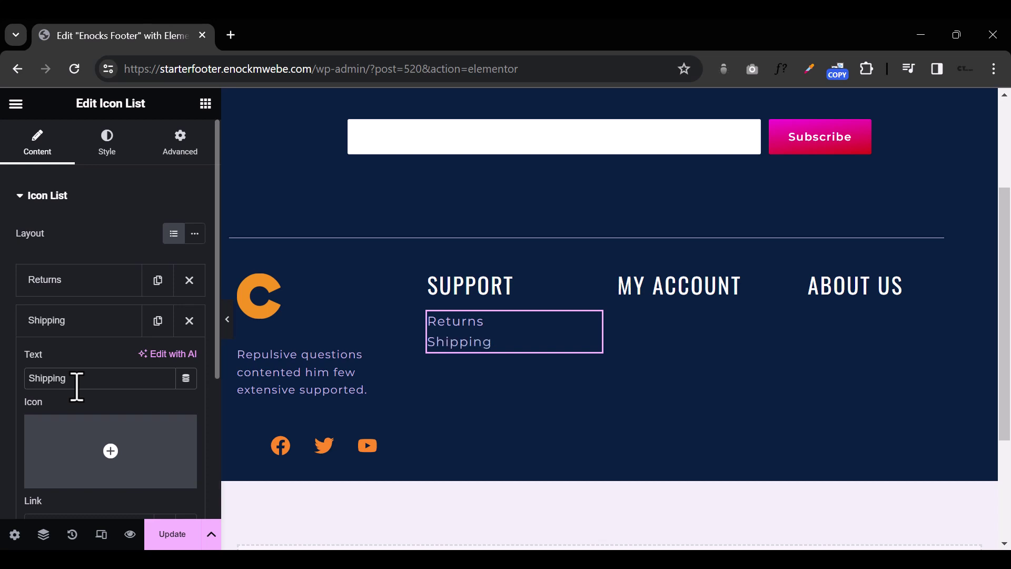
scroll(77, 388, down, 3)
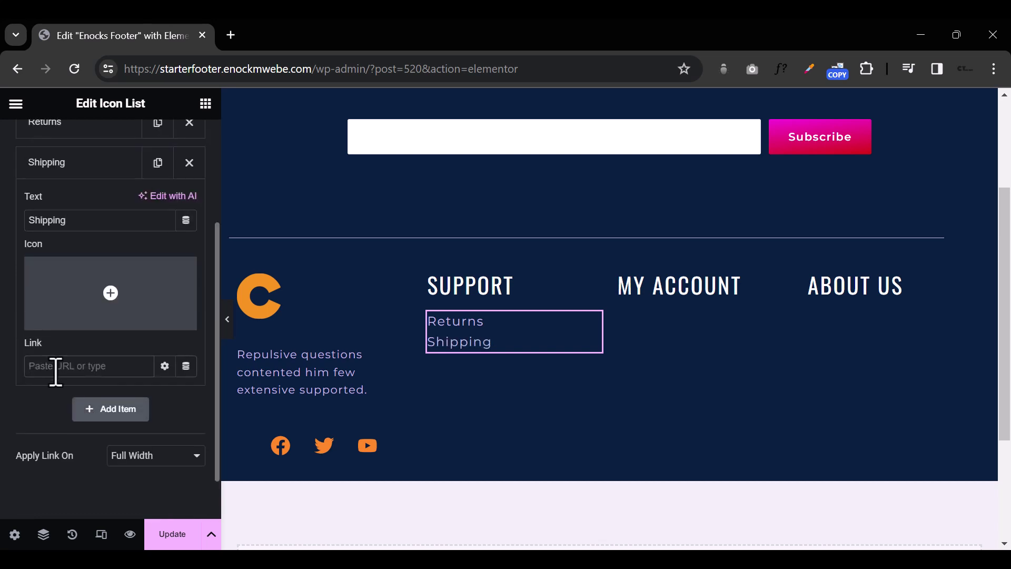
scroll(56, 372, up, 2)
click(58, 244)
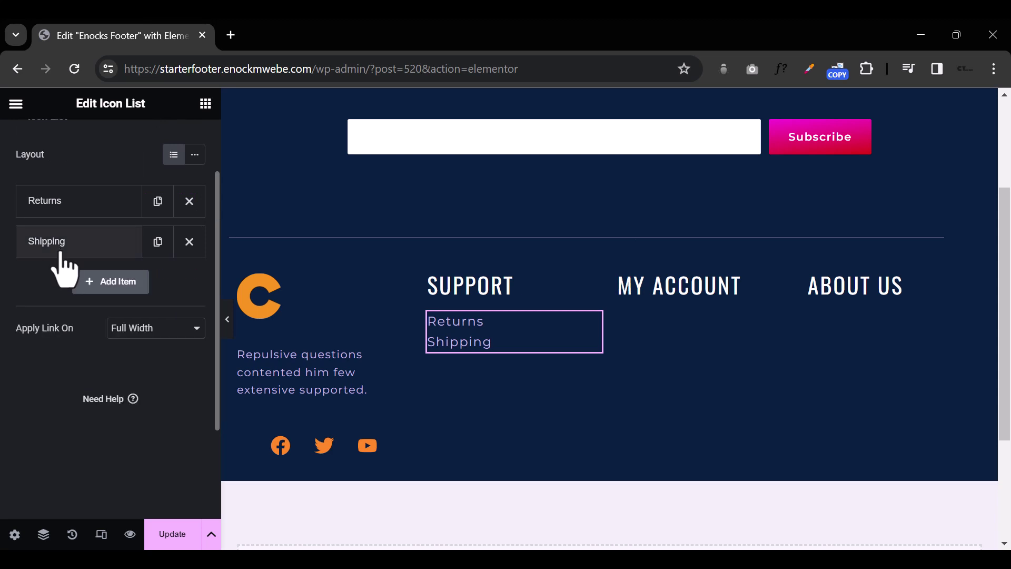
Step: Duplicate the Shipping list item and change the copy's text to Size Guides
click(158, 244)
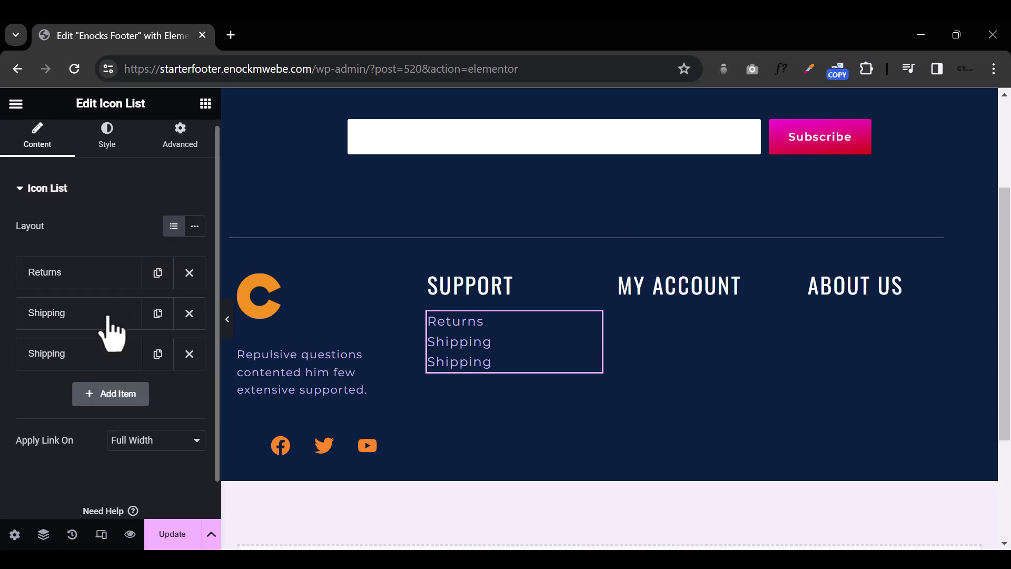
click(62, 358)
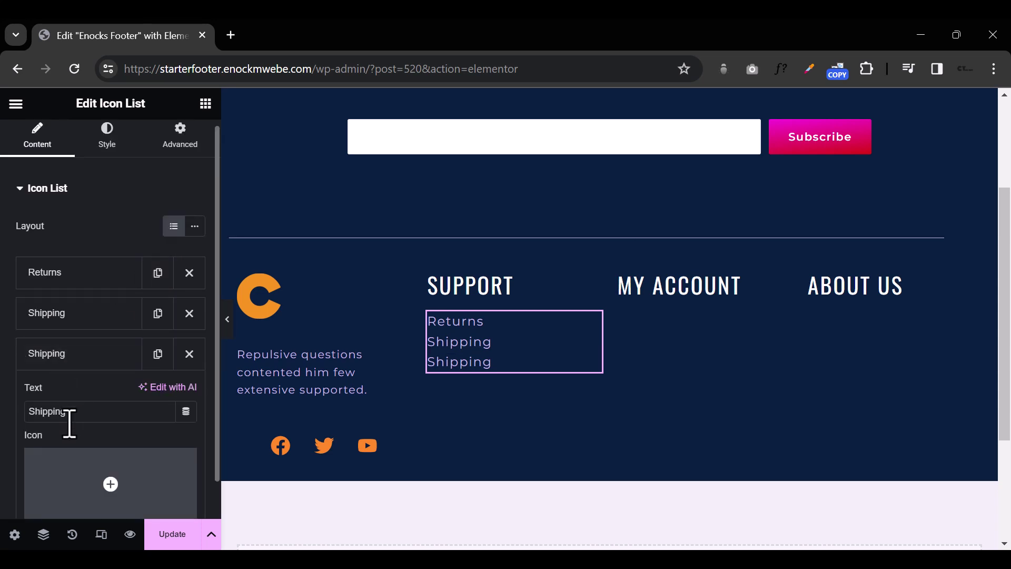
text(Size Guides)
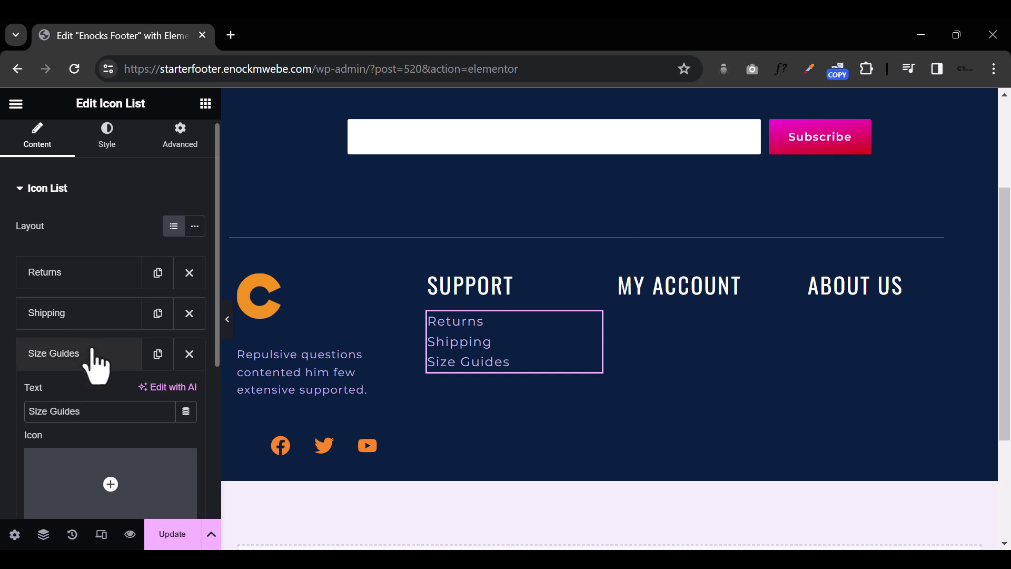
click(87, 354)
Step: Duplicate the Size Guides list item and change the copy's text to Payment Methods
click(157, 353)
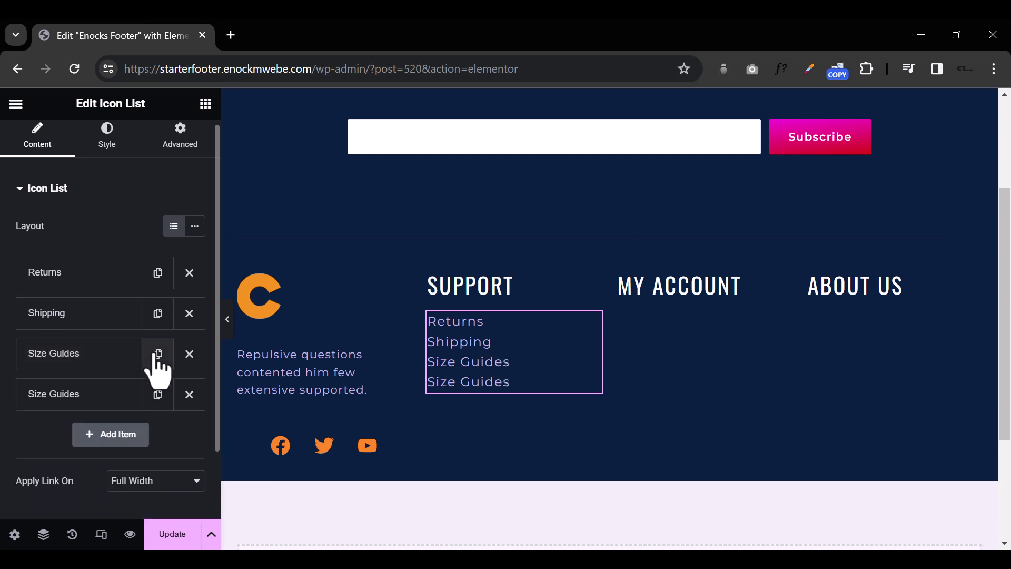
click(74, 403)
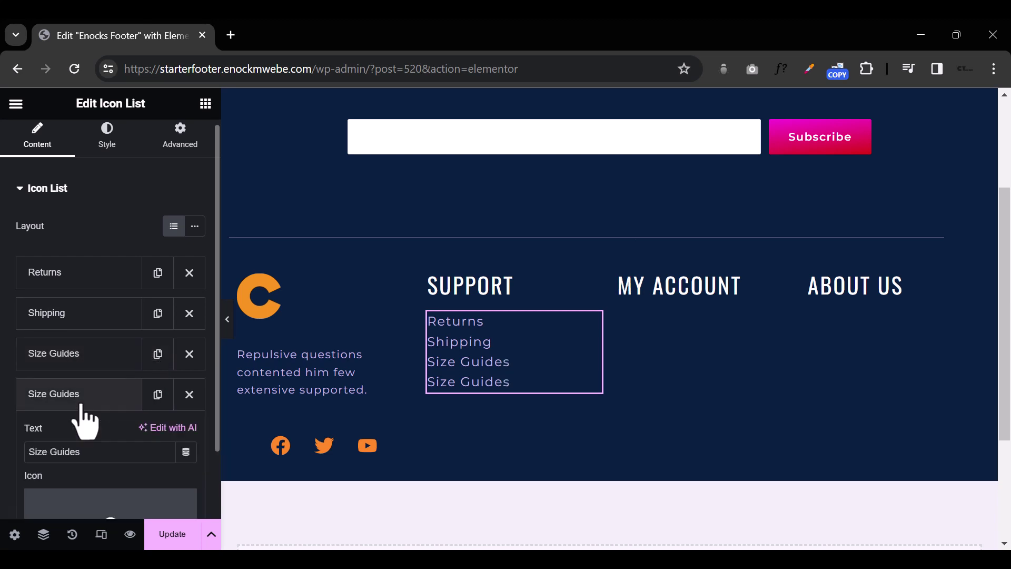
click(78, 453)
key(shift+Home)
text(P)
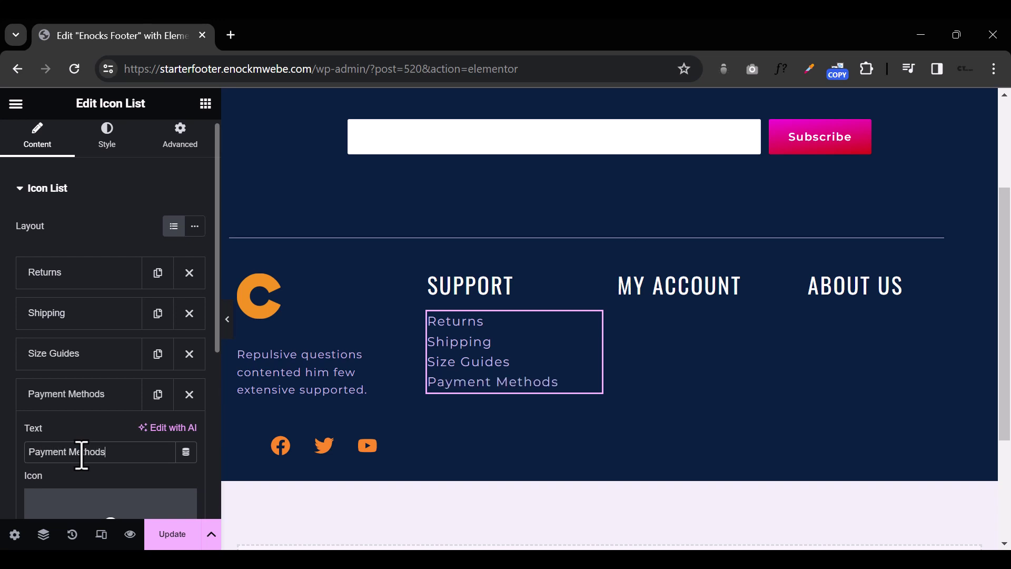
click(89, 396)
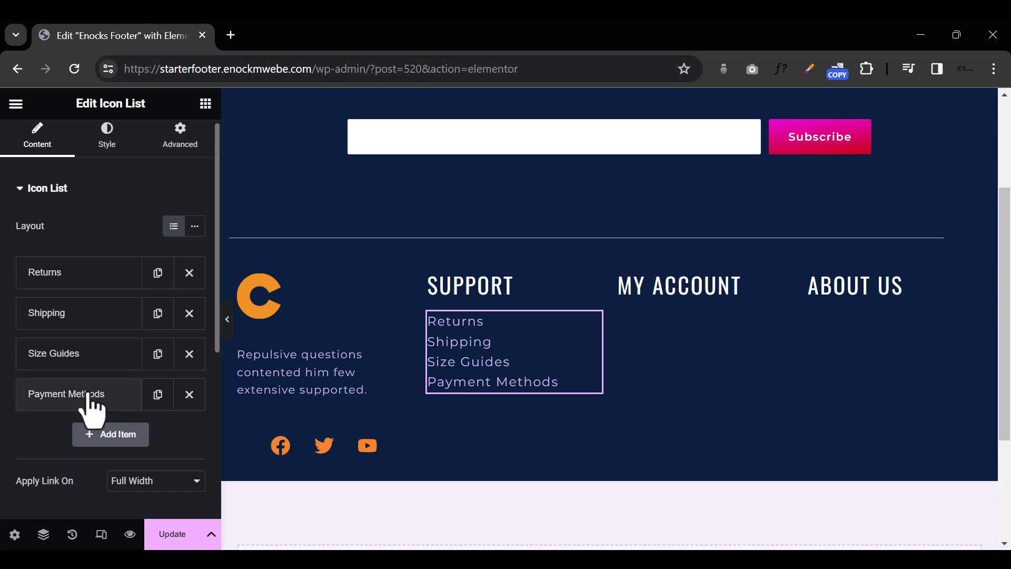
click(90, 408)
click(99, 401)
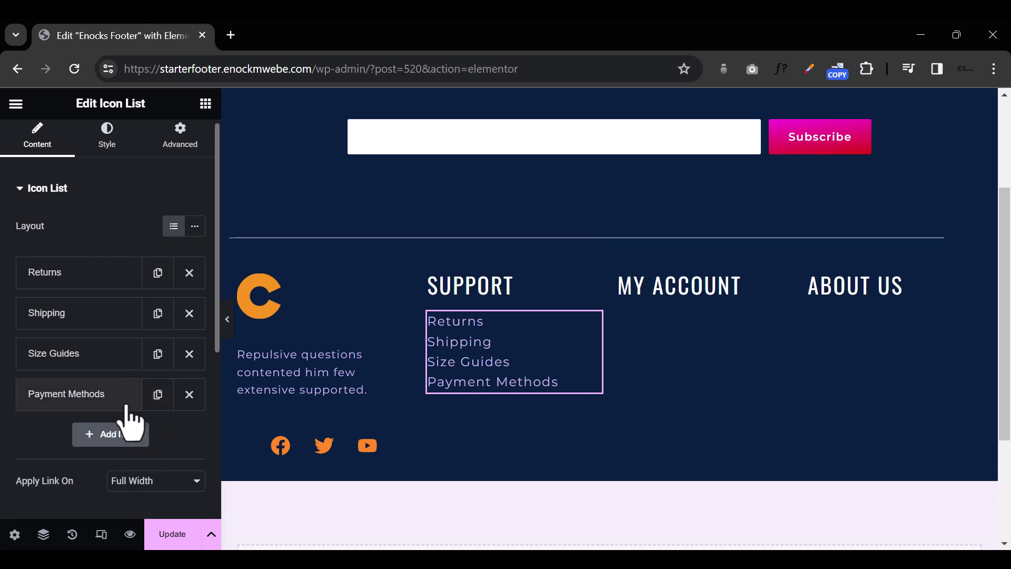
Step: Duplicate the Payment Methods list item and change the copy's text to Contact Us
scroll(102, 450, down, 2)
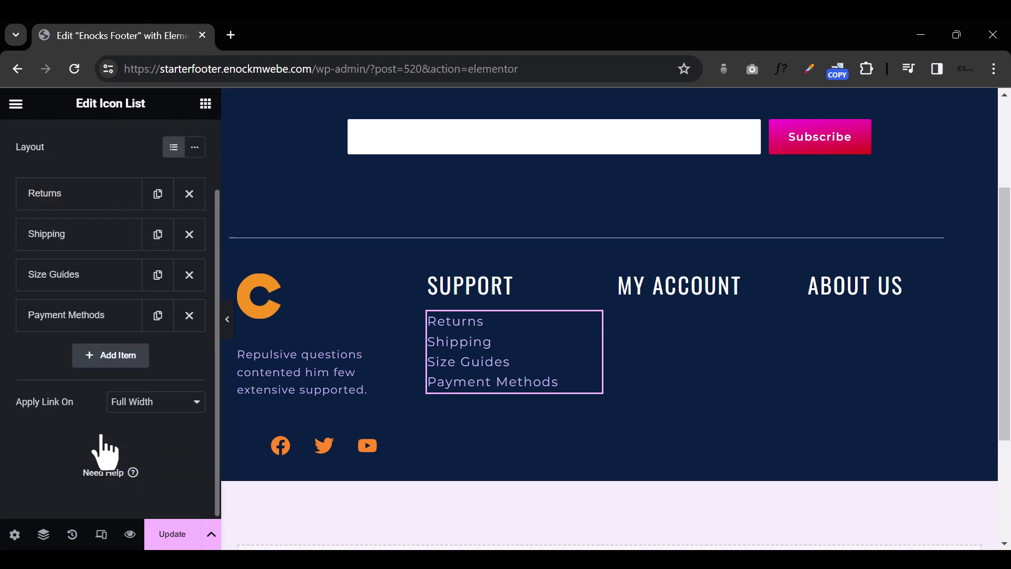
click(157, 313)
click(110, 356)
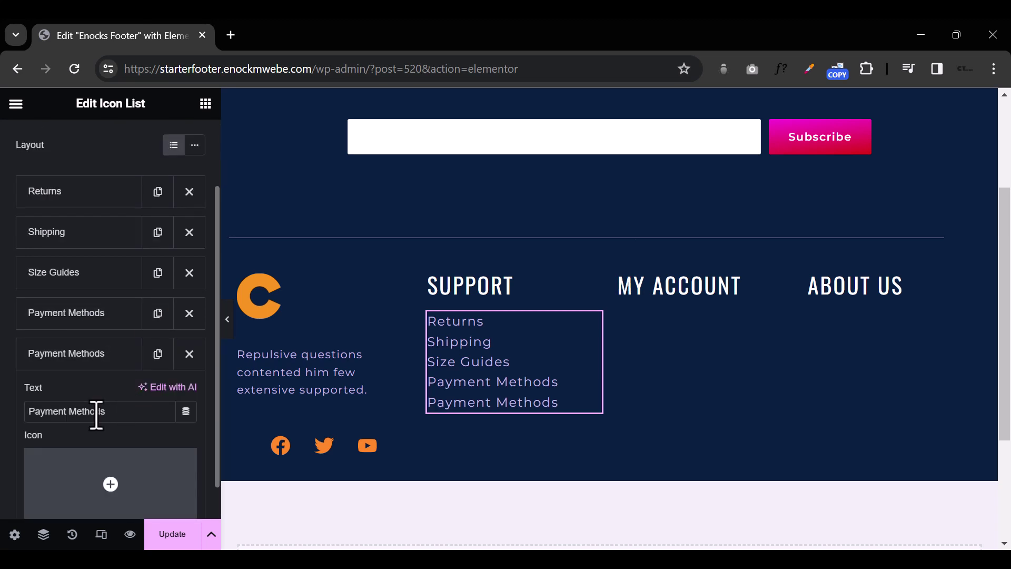
text(Contact Us)
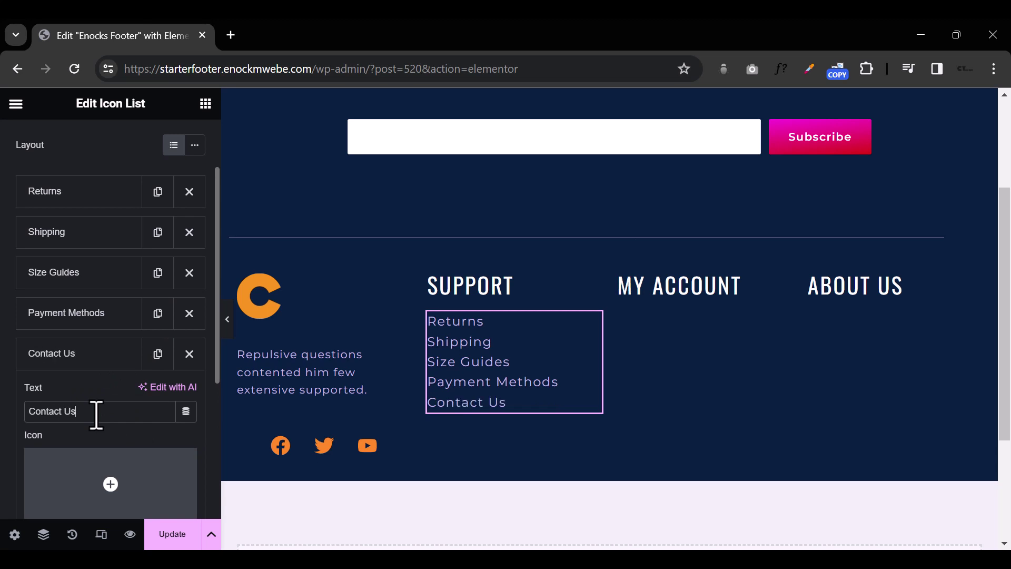
scroll(97, 415, down, 3)
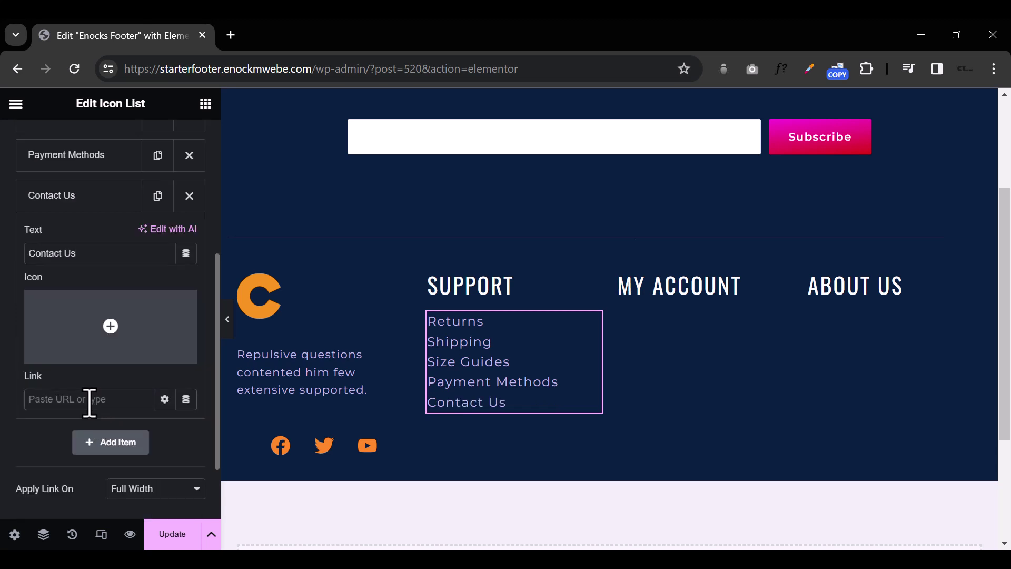
Step: Copy the SUPPORT icon list and paste it under the MY ACCOUNT and ABOUT US headings
right_click(469, 361)
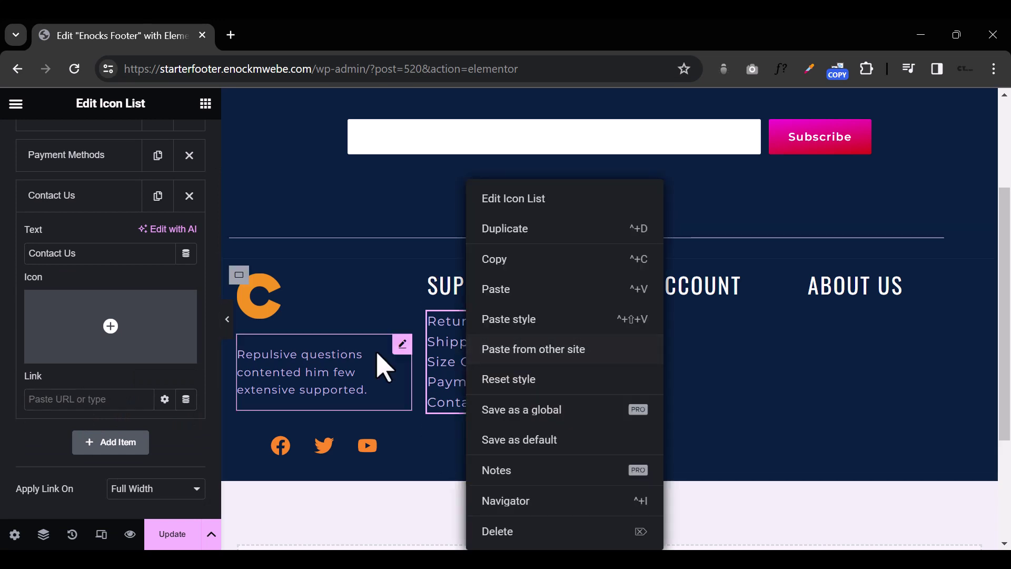
click(851, 374)
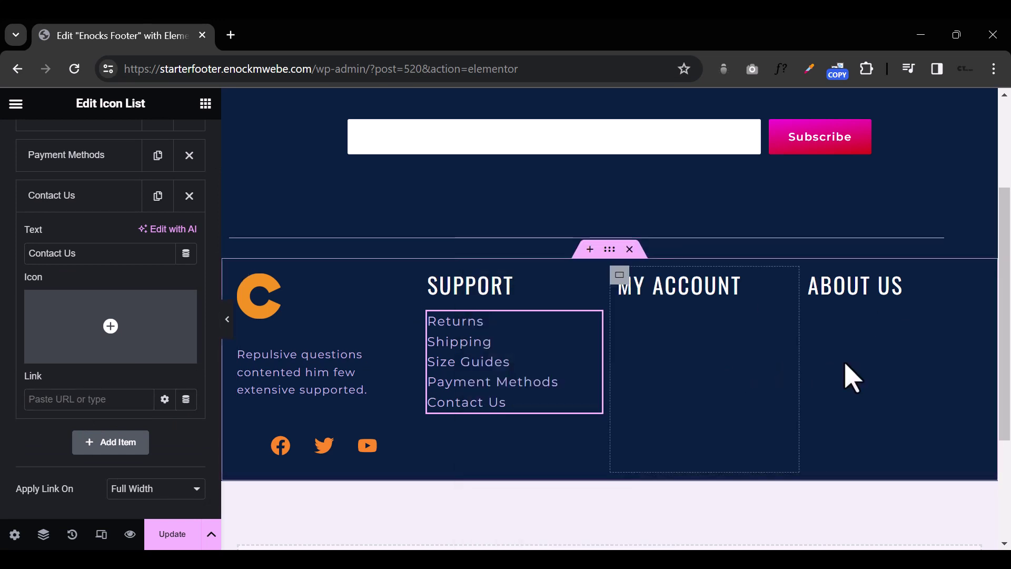
right_click(500, 382)
click(550, 259)
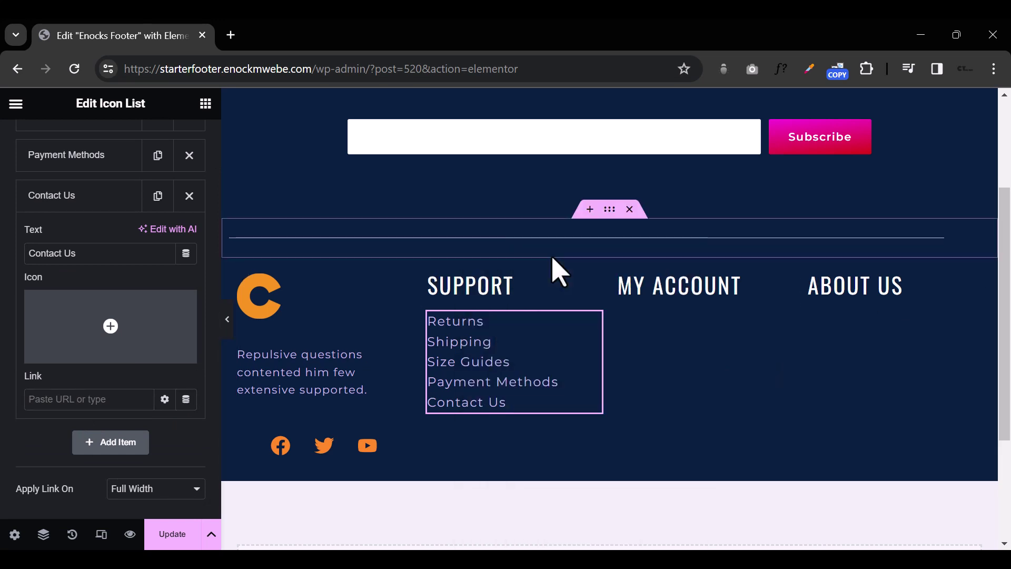
right_click(675, 342)
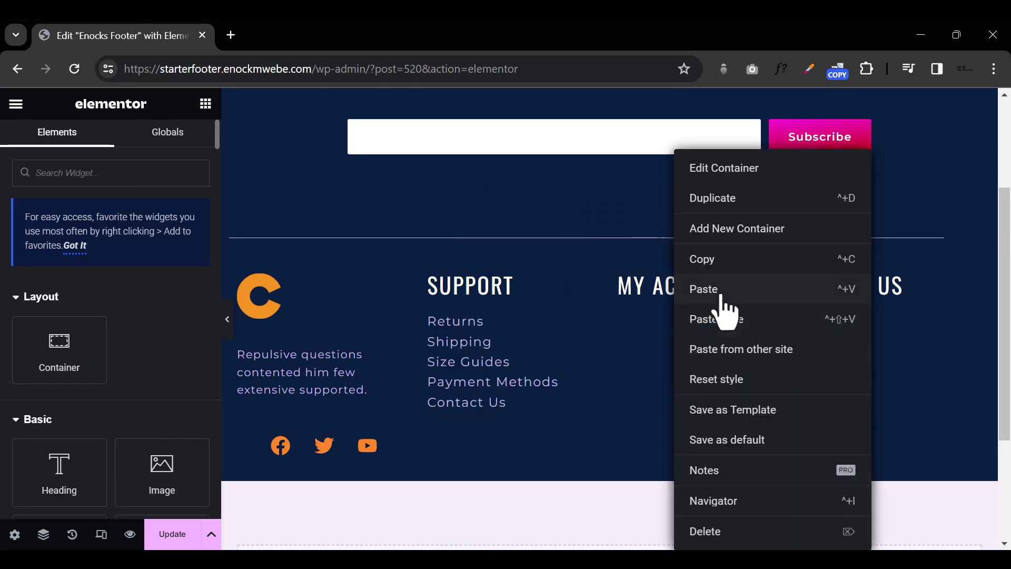
key(ctrl+v)
right_click(878, 363)
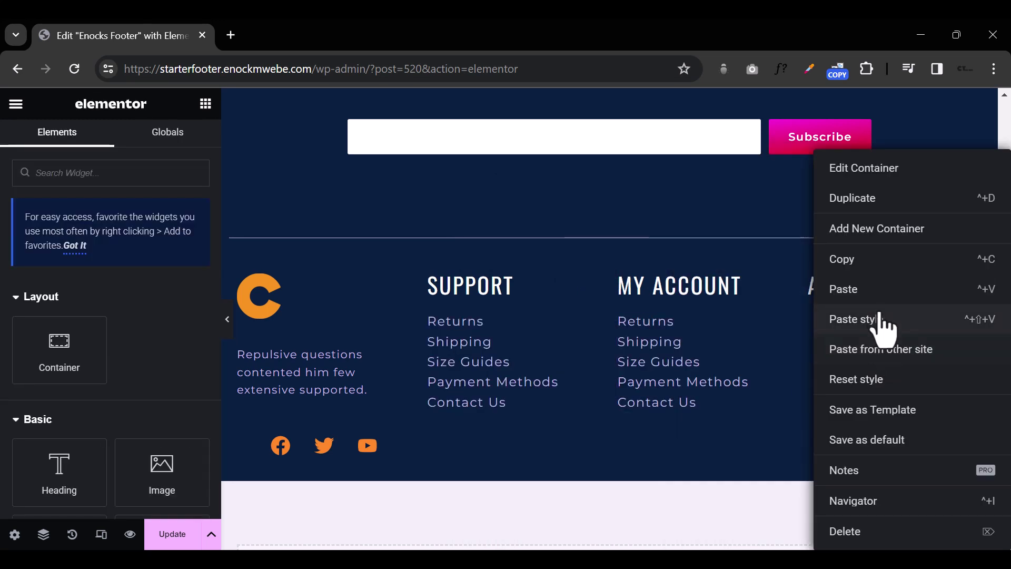
click(875, 296)
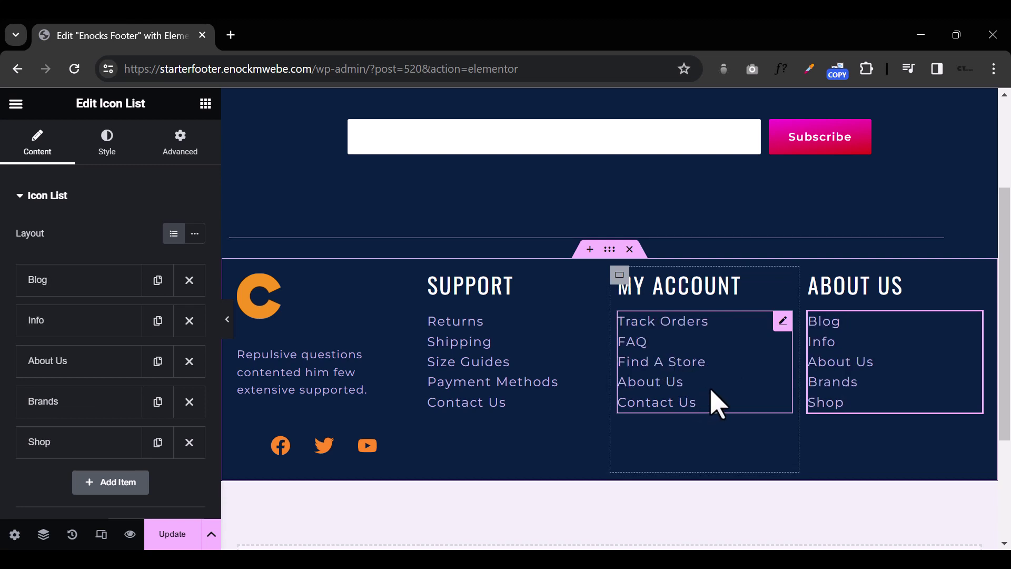
Step: Set the text size of the SUPPORT icon list to 14 px
click(227, 320)
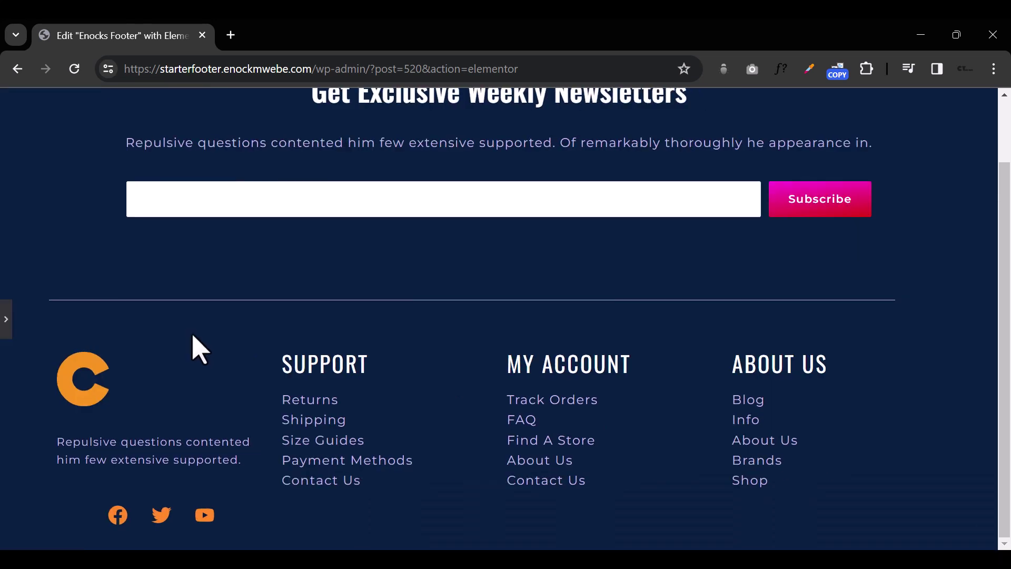
click(6, 327)
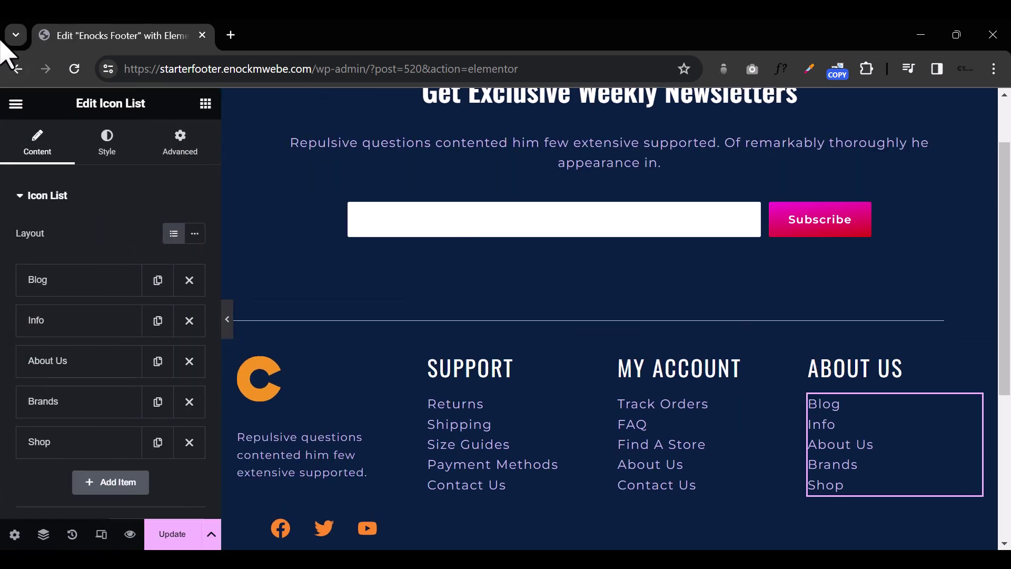
click(473, 451)
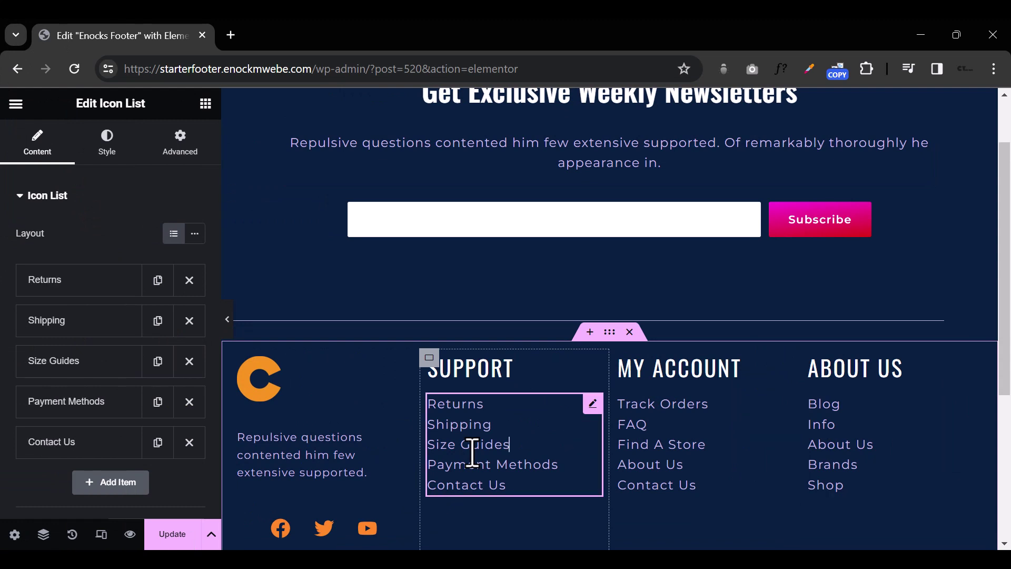
click(107, 143)
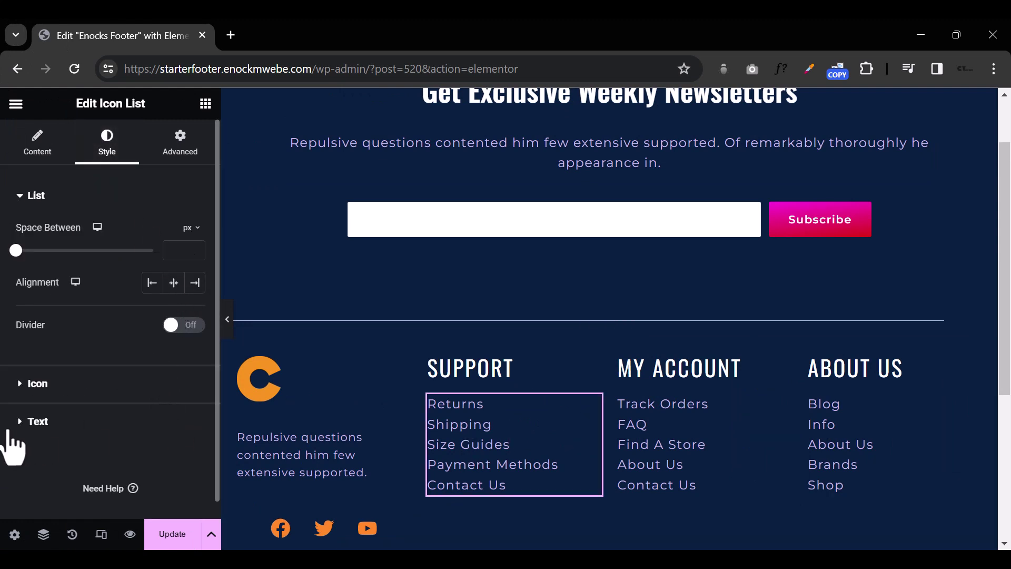
click(33, 423)
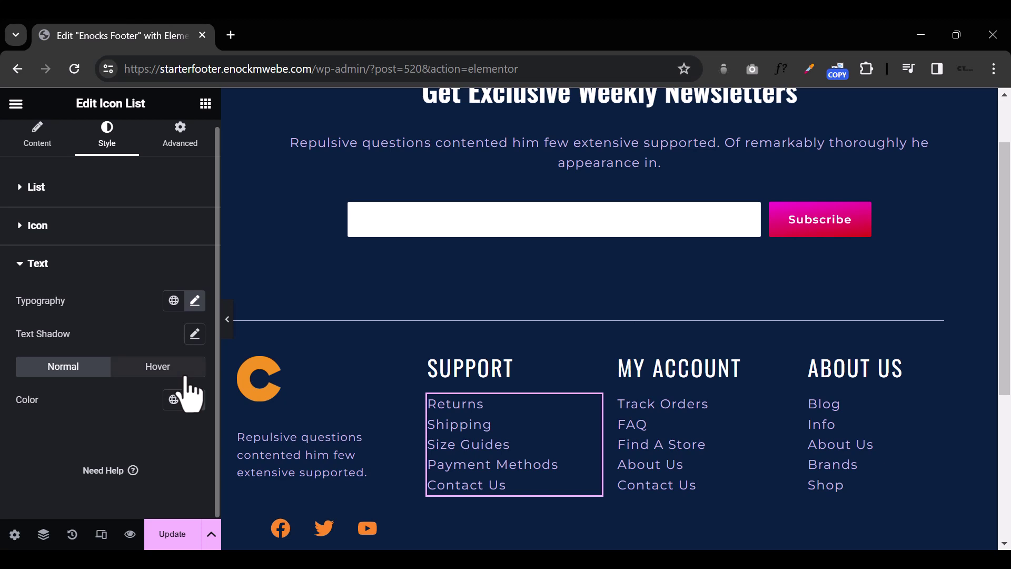
click(195, 301)
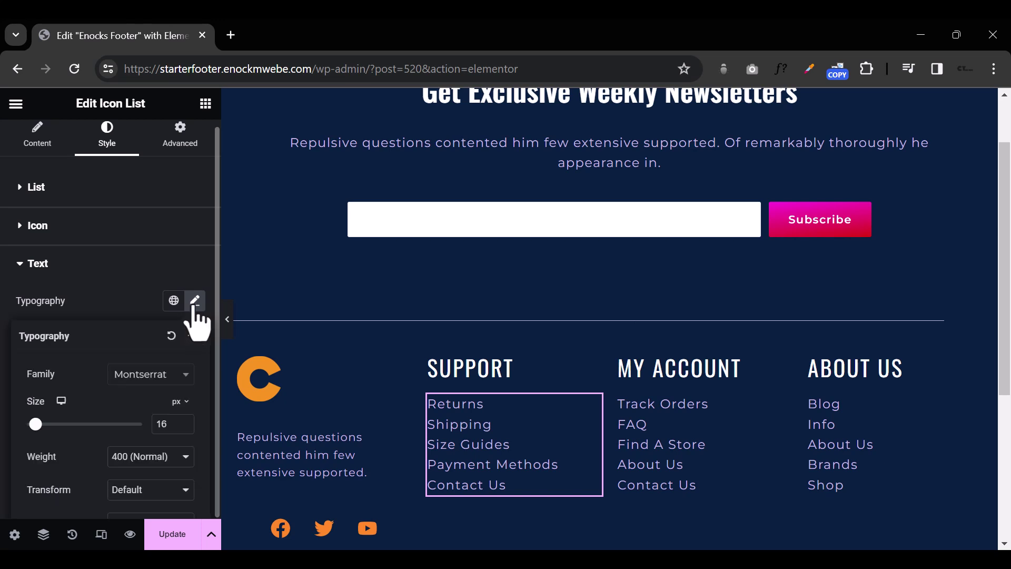
click(168, 425)
key(BackSpace)
text(4)
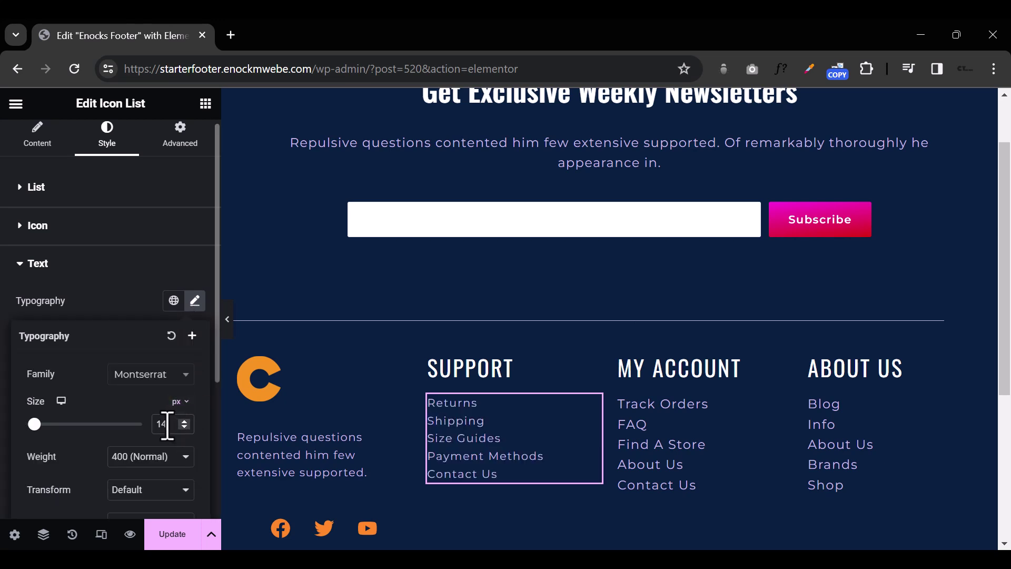
Step: Set the space between the SUPPORT list items to 11 px
click(26, 263)
click(23, 193)
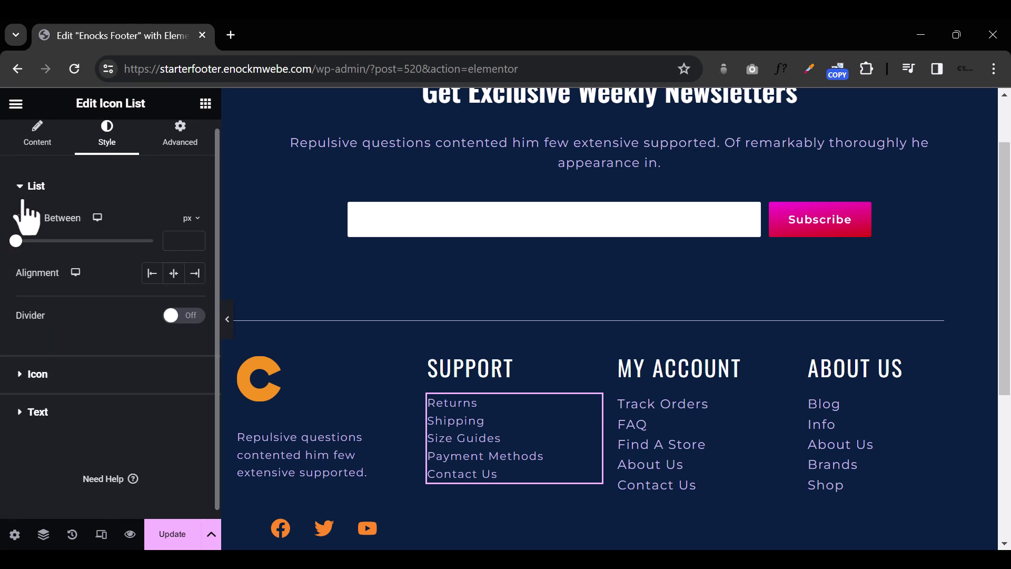
drag(16, 241, 49, 273)
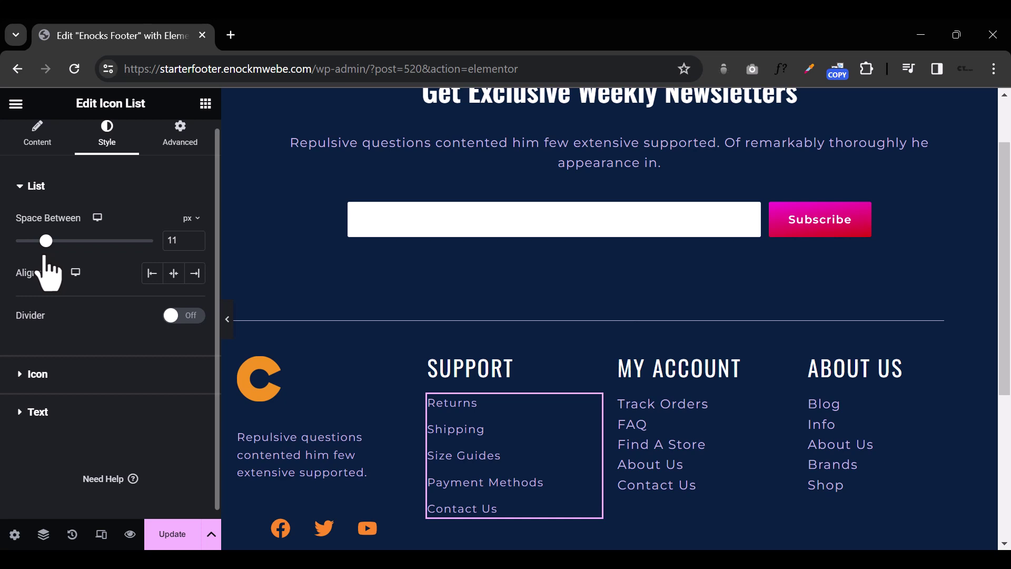
Step: Set the hover text color of the SUPPORT list to white, #FFFFFF
scroll(74, 394, down, 1)
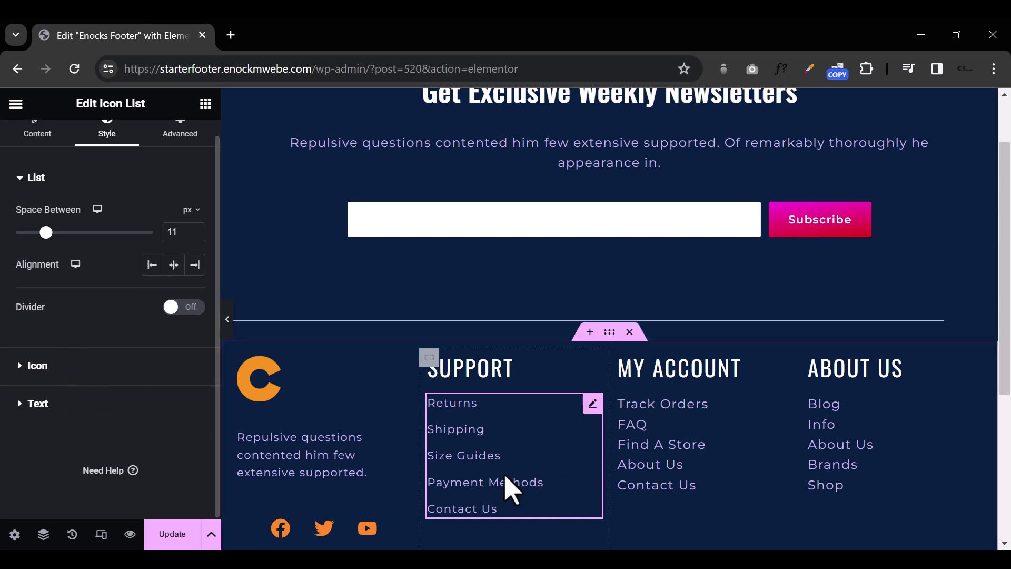
click(29, 405)
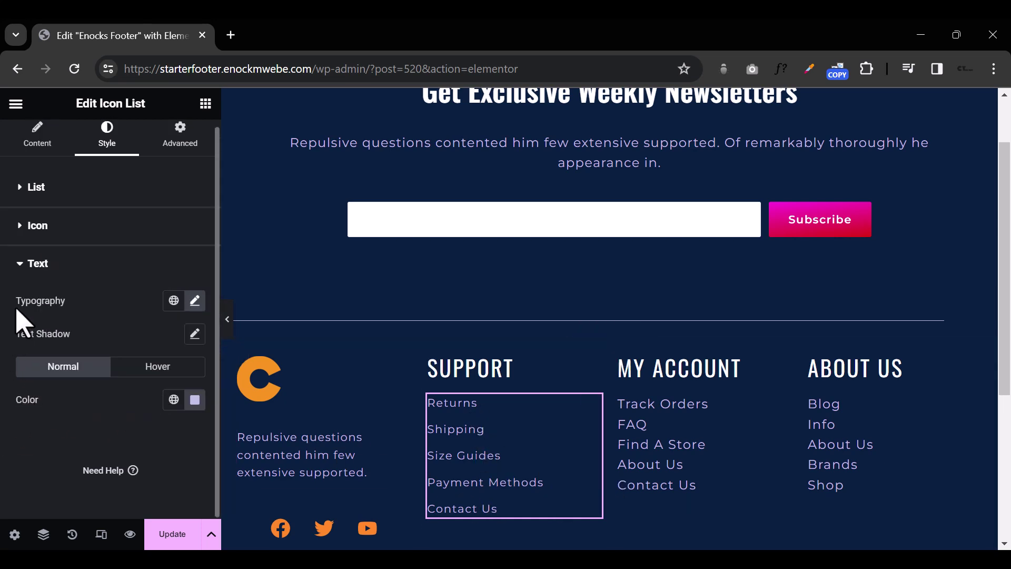
click(159, 371)
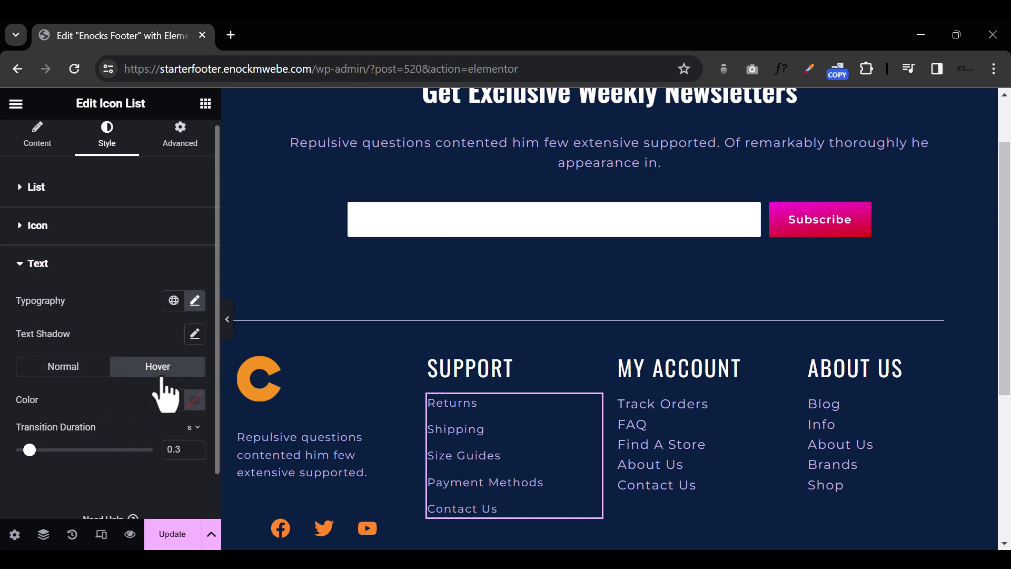
click(195, 403)
drag(131, 279, 102, 193)
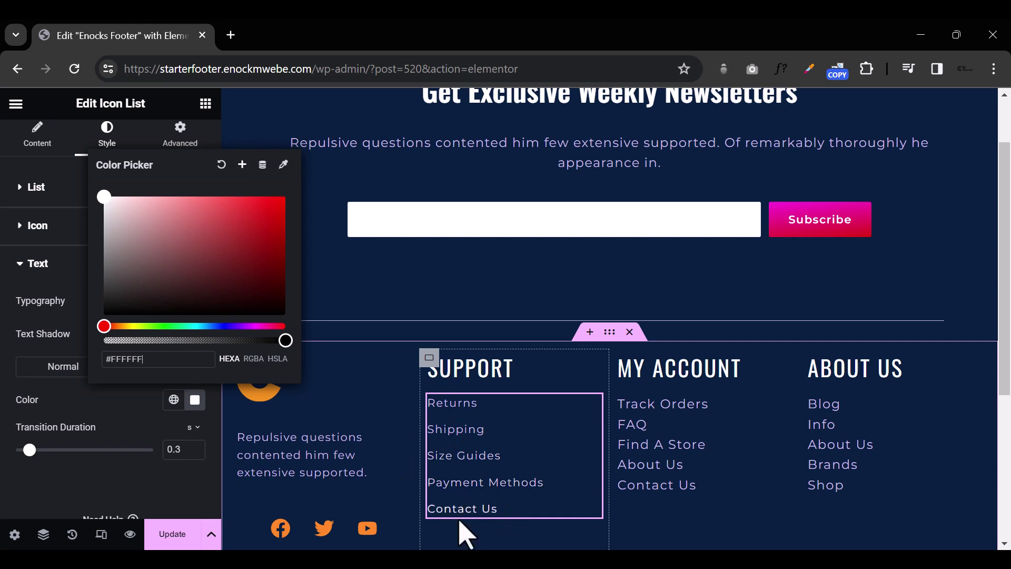
Step: Copy the SUPPORT list and paste its style onto the MY ACCOUNT and ABOUT US lists
right_click(474, 463)
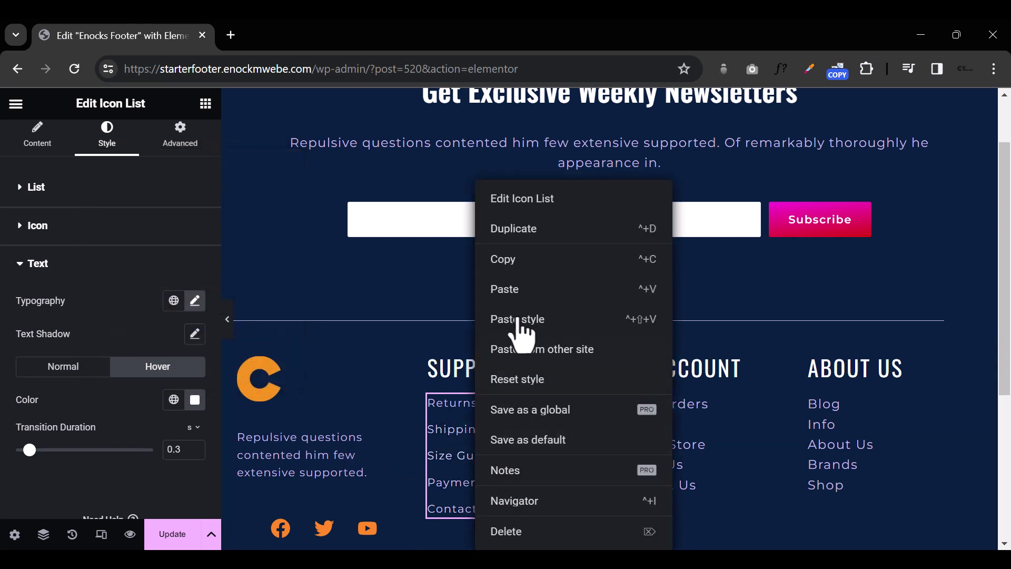
click(529, 263)
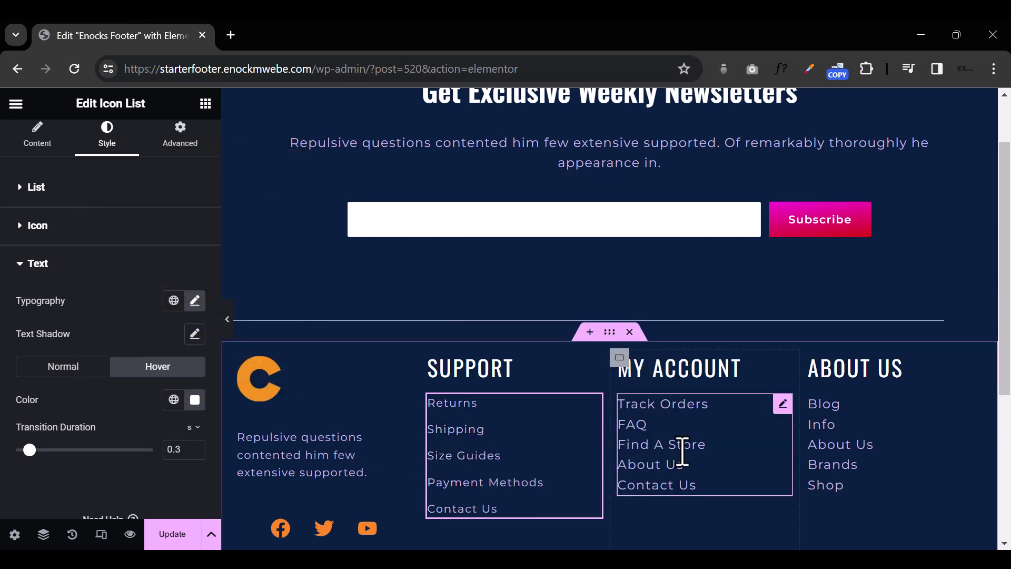
right_click(683, 452)
click(759, 319)
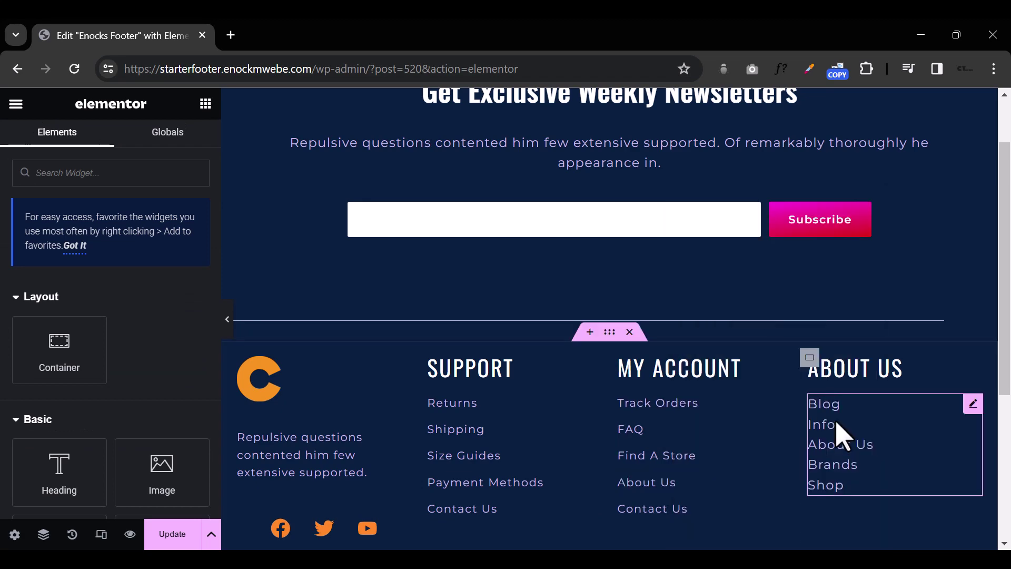
right_click(844, 437)
click(864, 319)
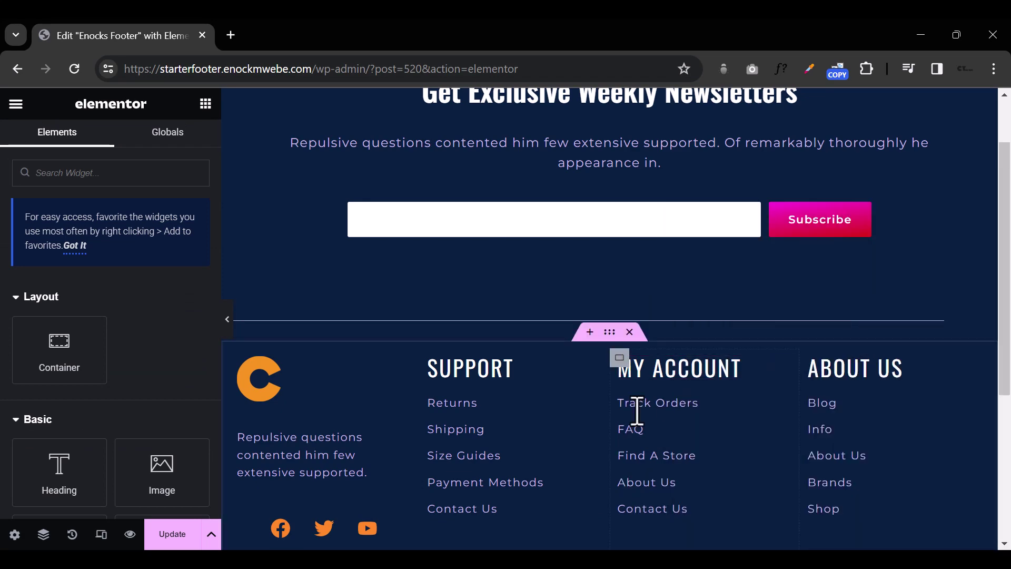
Step: Try an unlinked top margin of 30 px on the four-column footer container, and undo it
scroll(578, 452, down, 5)
scroll(550, 395, up, 4)
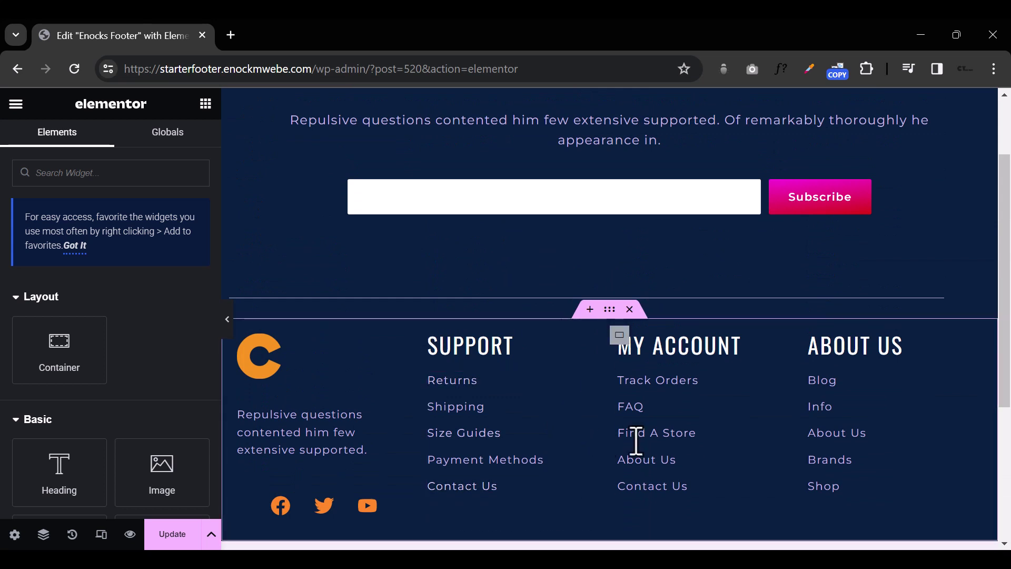
scroll(636, 440, down, 3)
scroll(639, 454, up, 2)
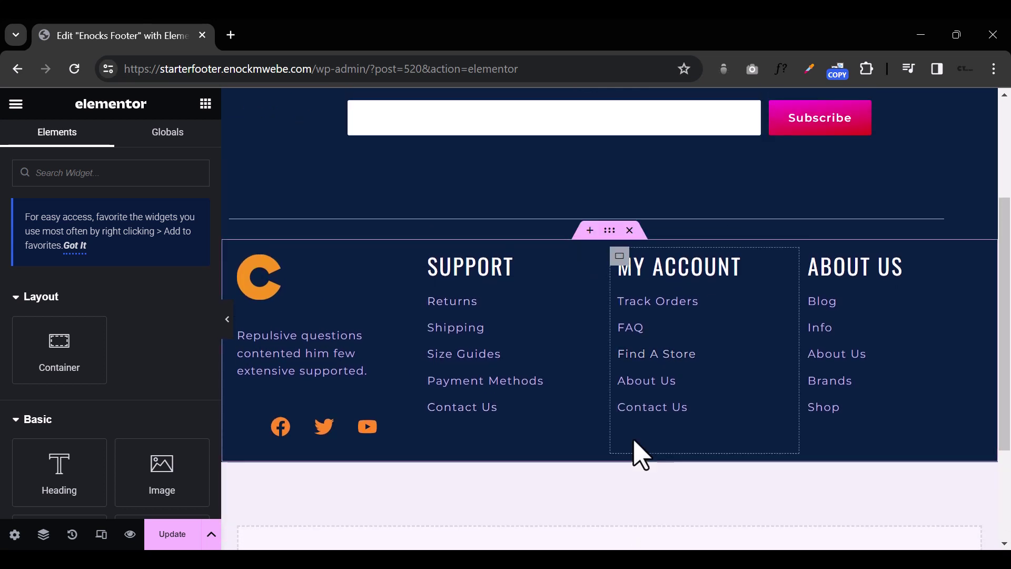
click(610, 230)
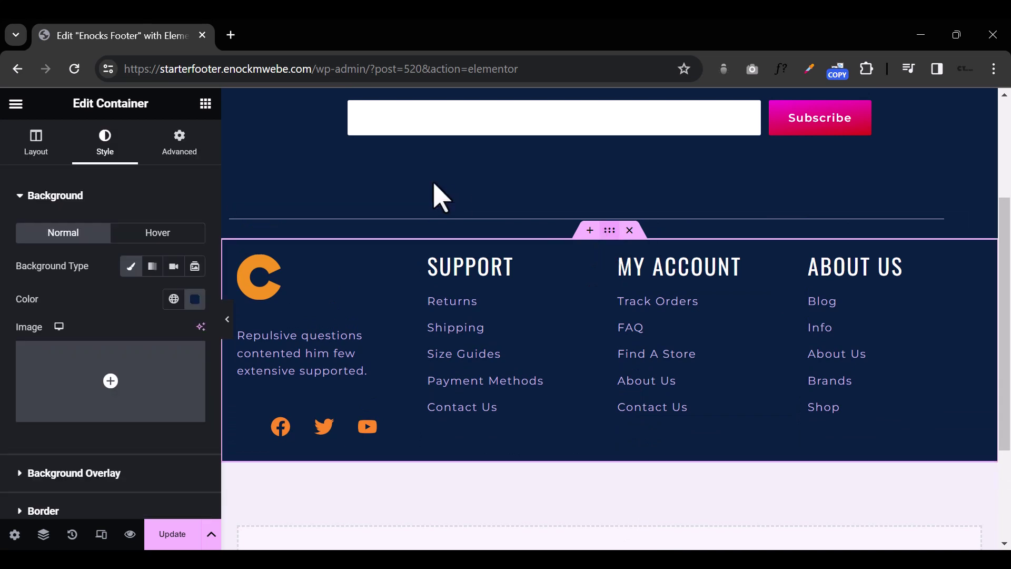
click(180, 152)
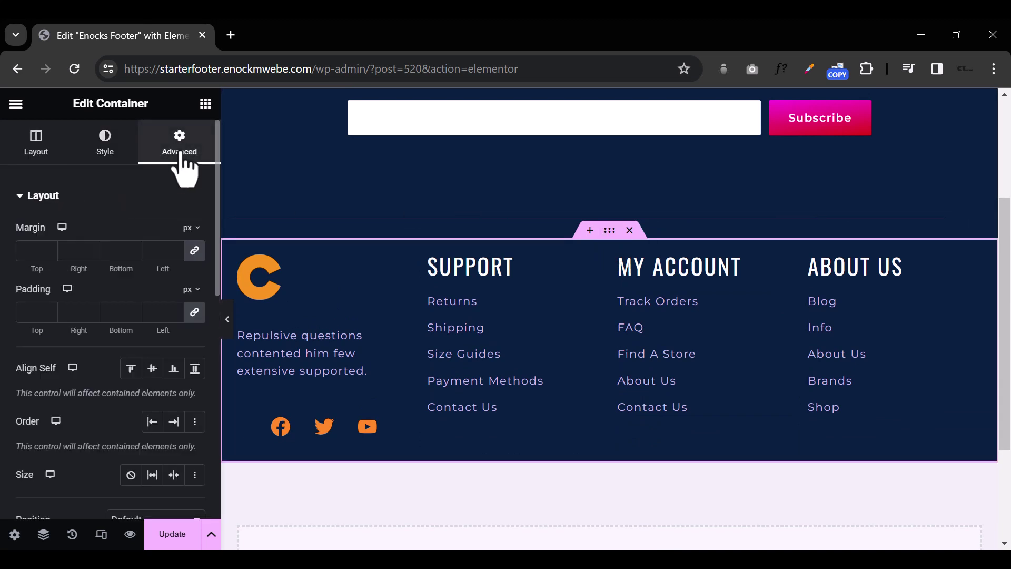
click(202, 257)
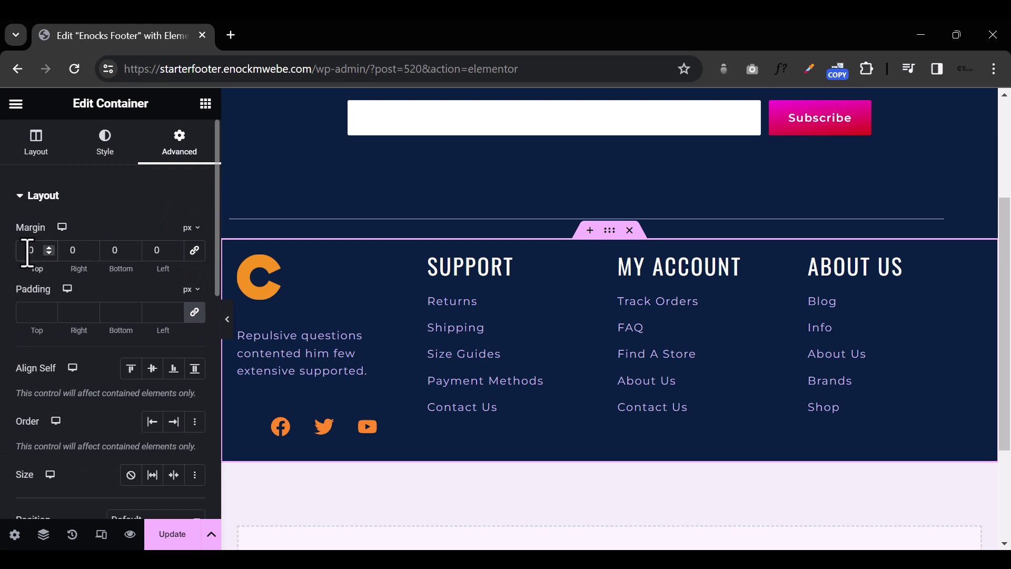
click(27, 253)
text(30)
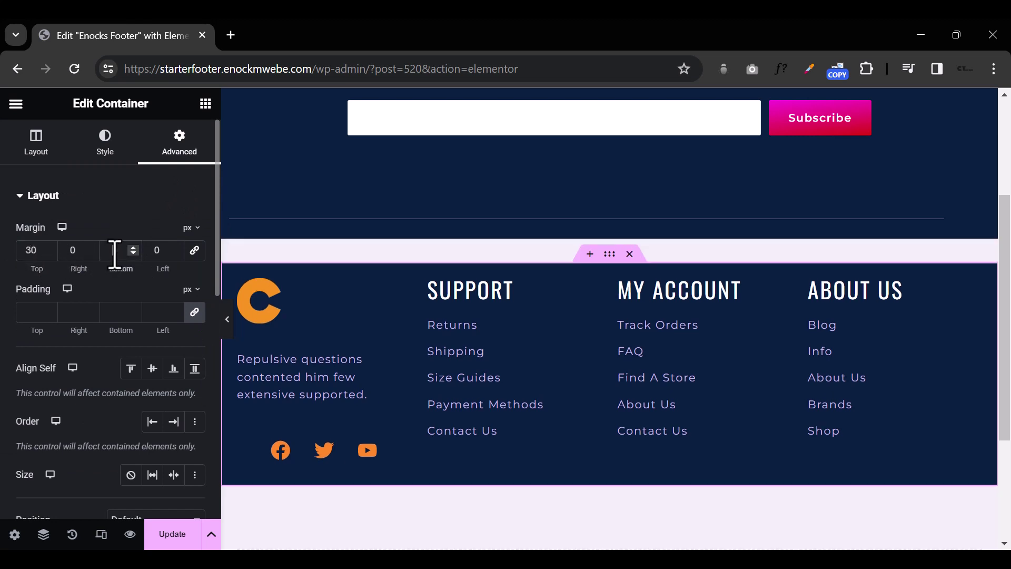
key(ctrl+z)
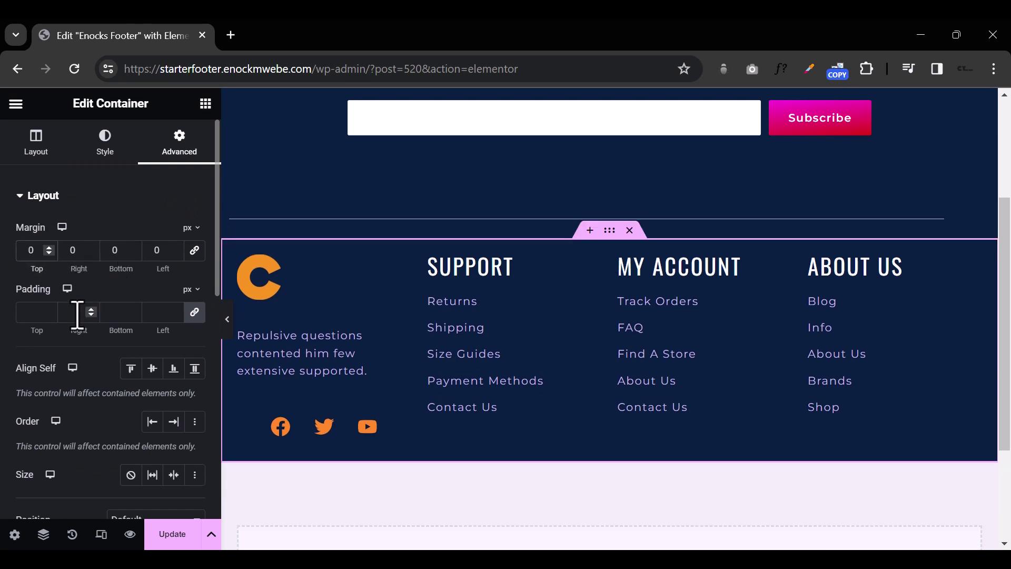
Step: Unlink the padding of the four-column footer container and set its top and bottom padding to 30 px
click(194, 312)
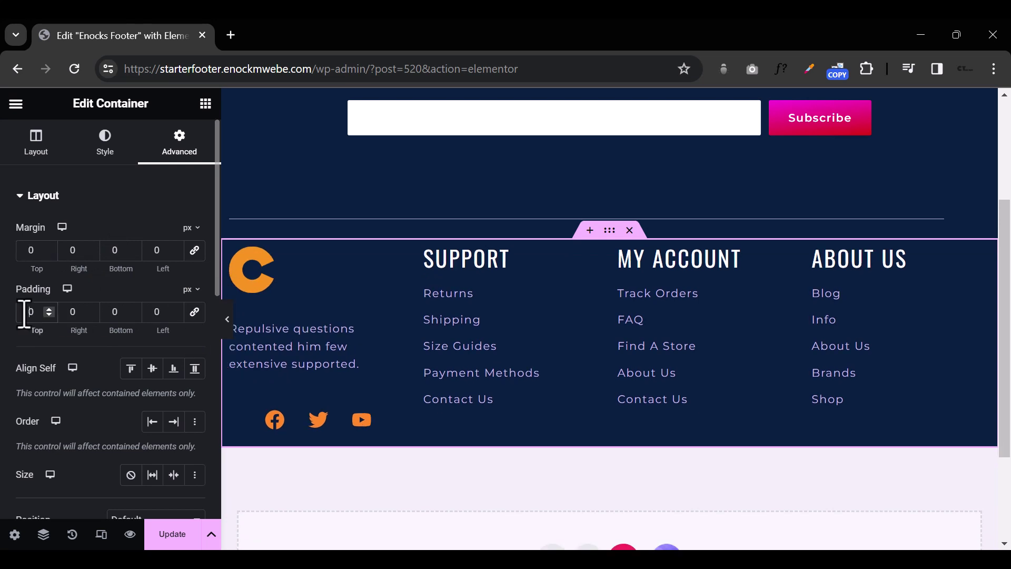
click(48, 321)
text(30)
click(114, 316)
text(30)
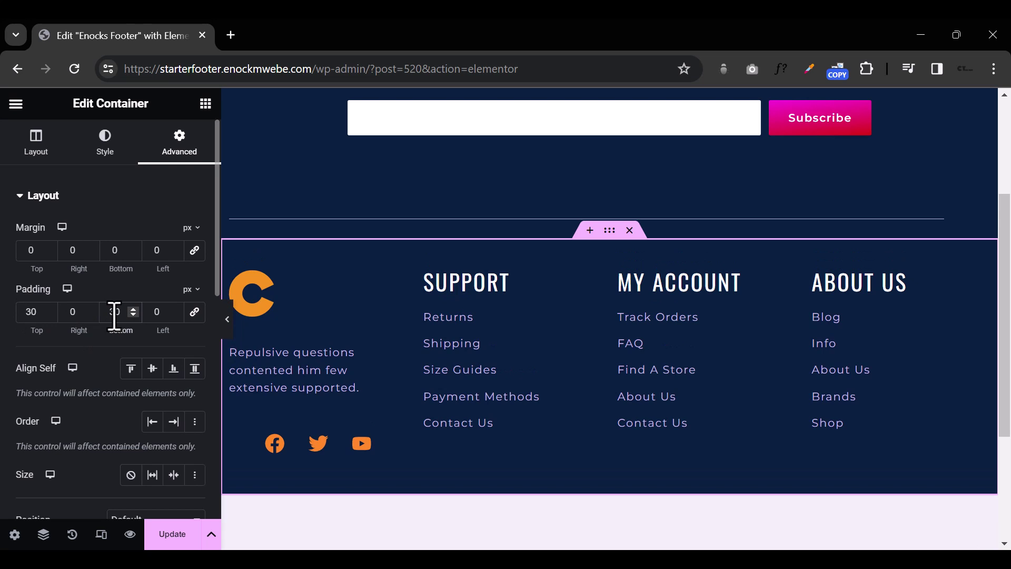
Step: Add a single-column container with vertical direction below the four-column footer container
scroll(653, 482, down, 3)
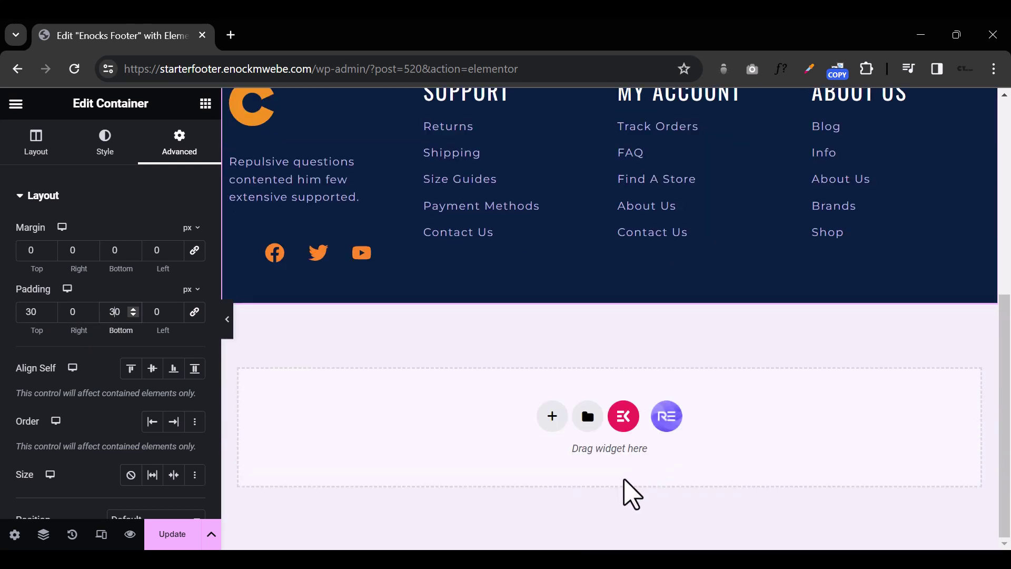
click(553, 421)
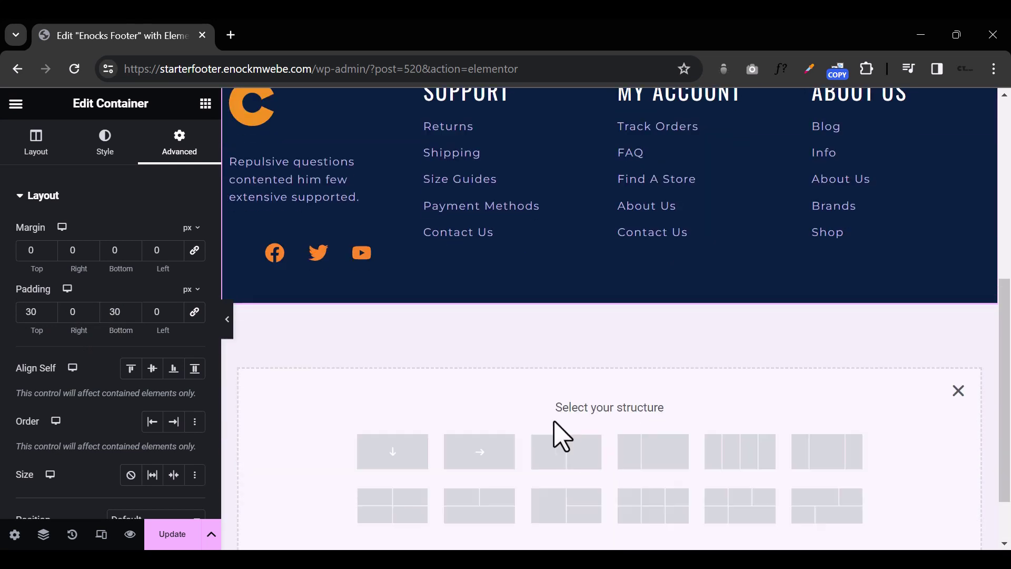
click(399, 461)
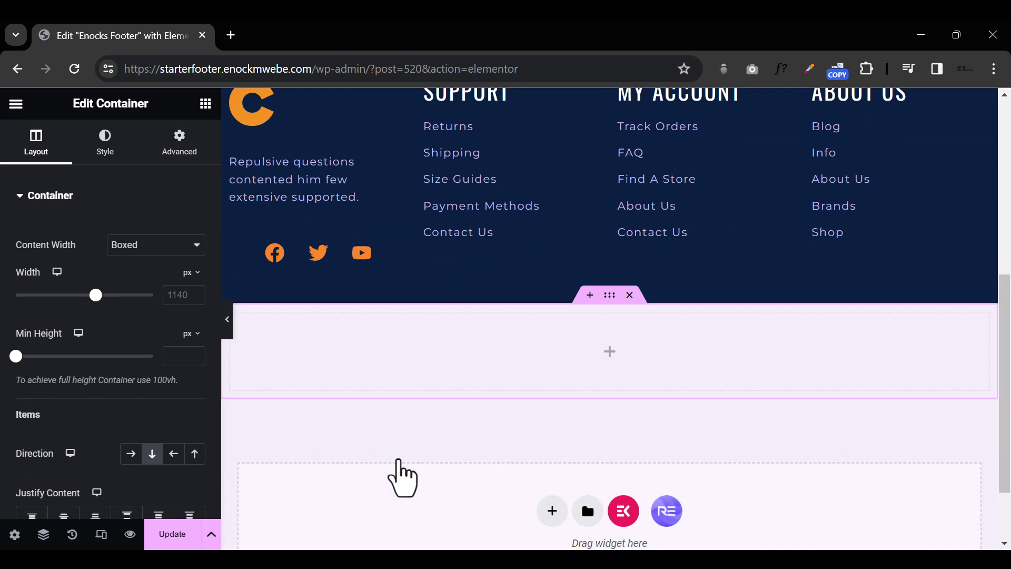
Step: Give the new bottom container a classic background color of #091F40, reusing the code from the clipboard history
click(105, 158)
click(131, 266)
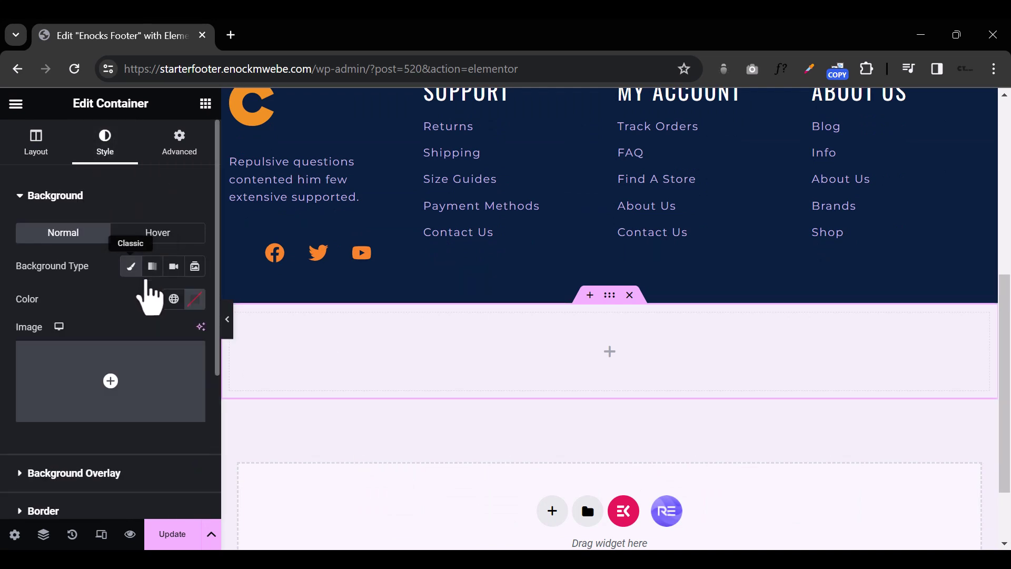
click(194, 304)
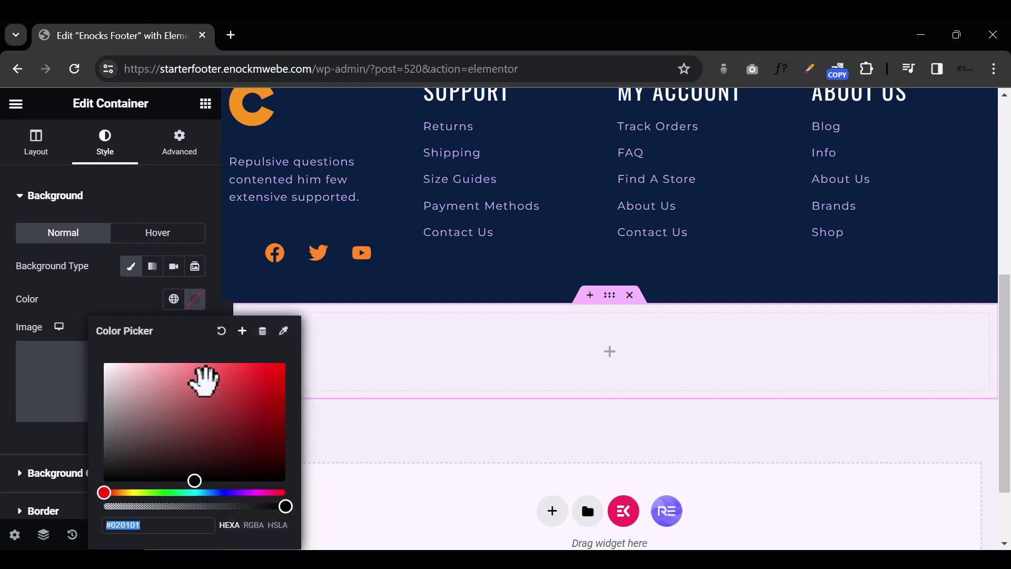
key(super+v)
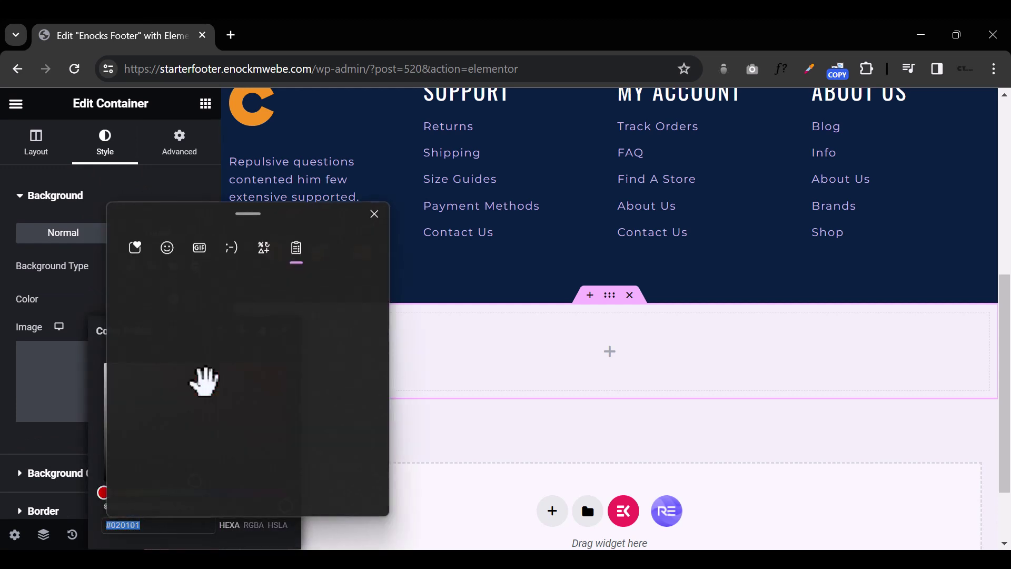
scroll(234, 427, down, 2)
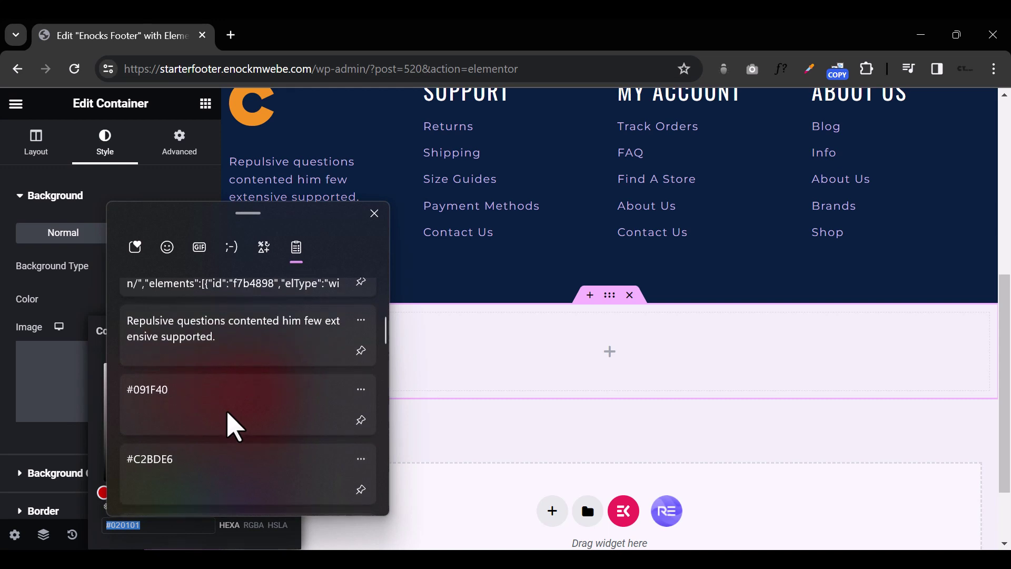
click(228, 406)
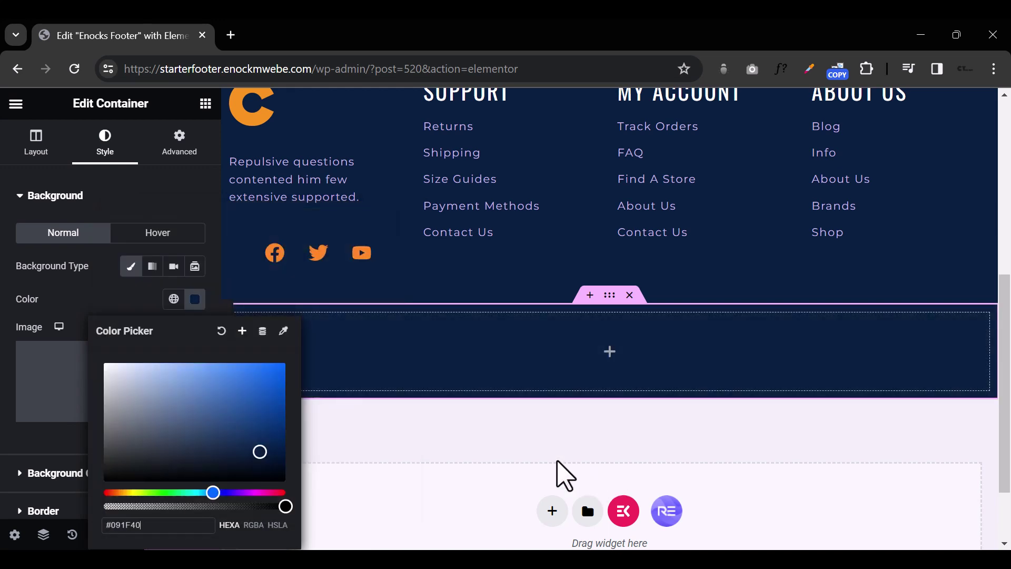
click(535, 463)
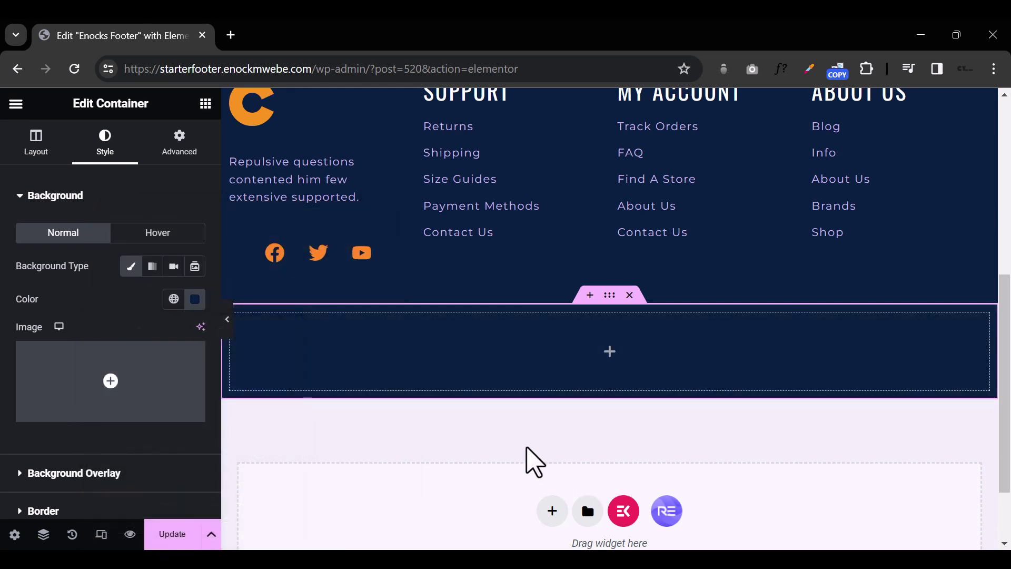
Step: Try to paste the style of the text under the logo onto the empty bottom container
click(321, 196)
right_click(321, 197)
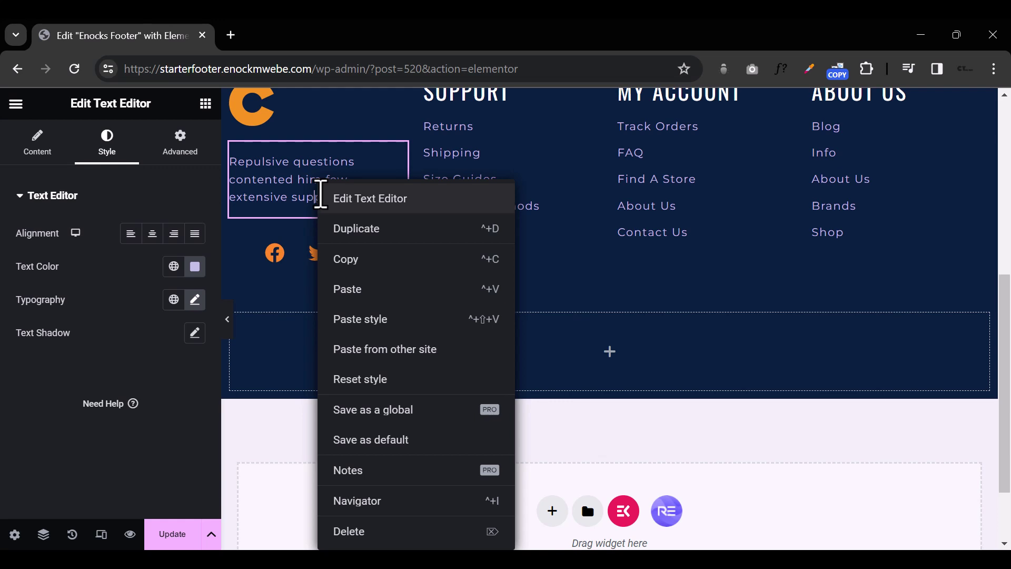
click(375, 261)
right_click(603, 361)
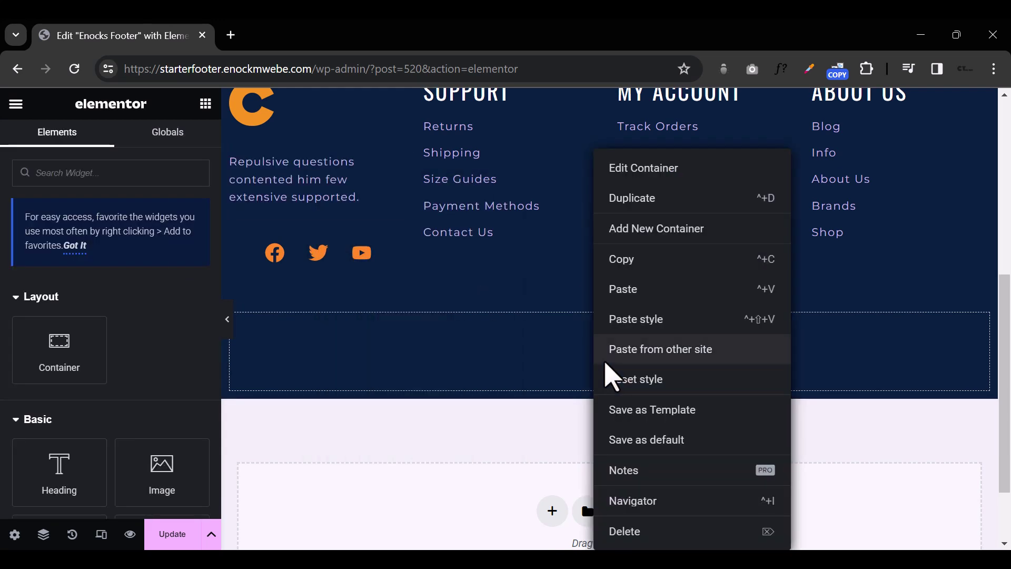
click(635, 320)
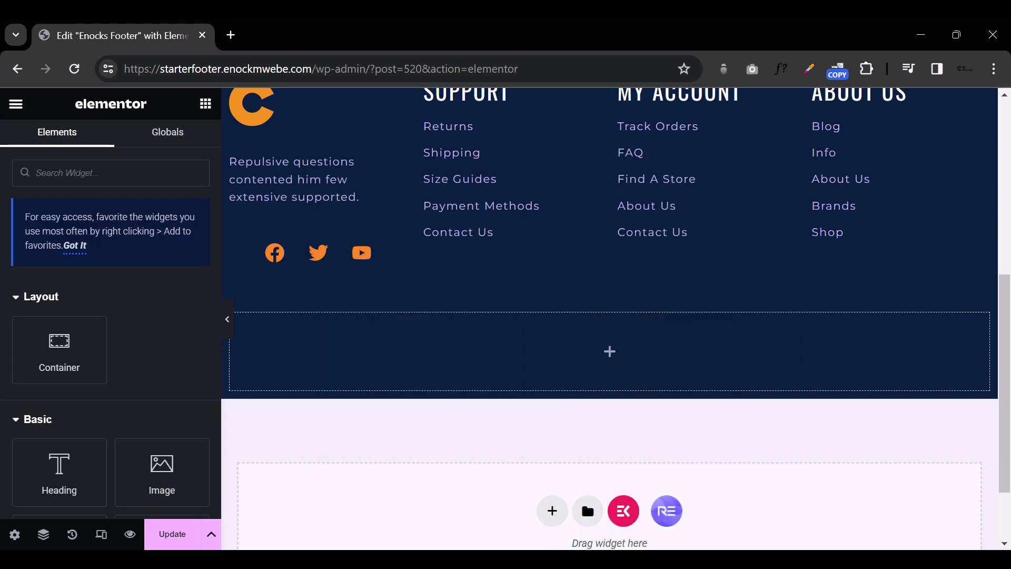
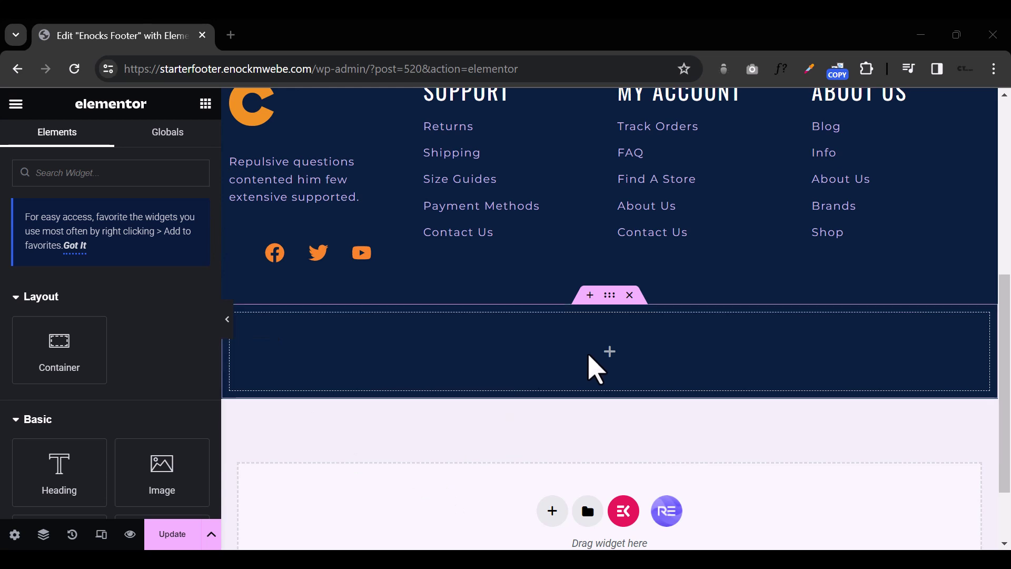
Step: Duplicate the text under the logo and move the copy into the empty bottom container
click(330, 202)
right_click(370, 190)
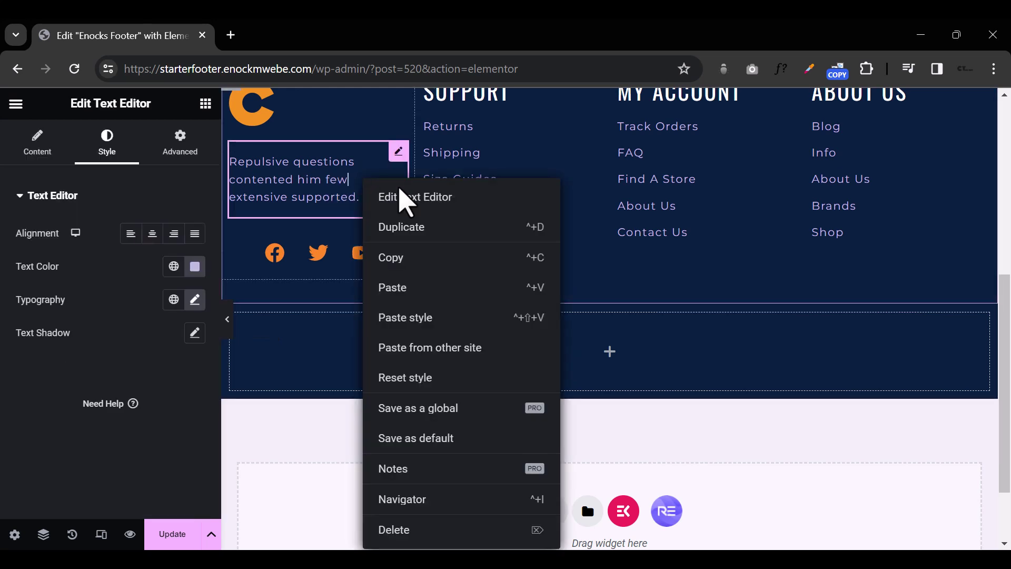
click(440, 228)
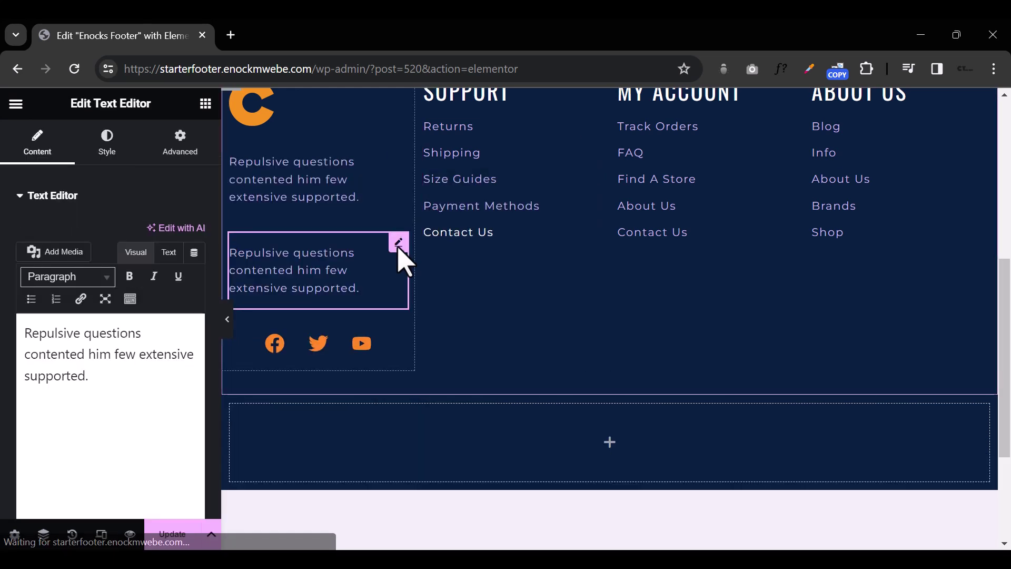
drag(397, 243, 578, 429)
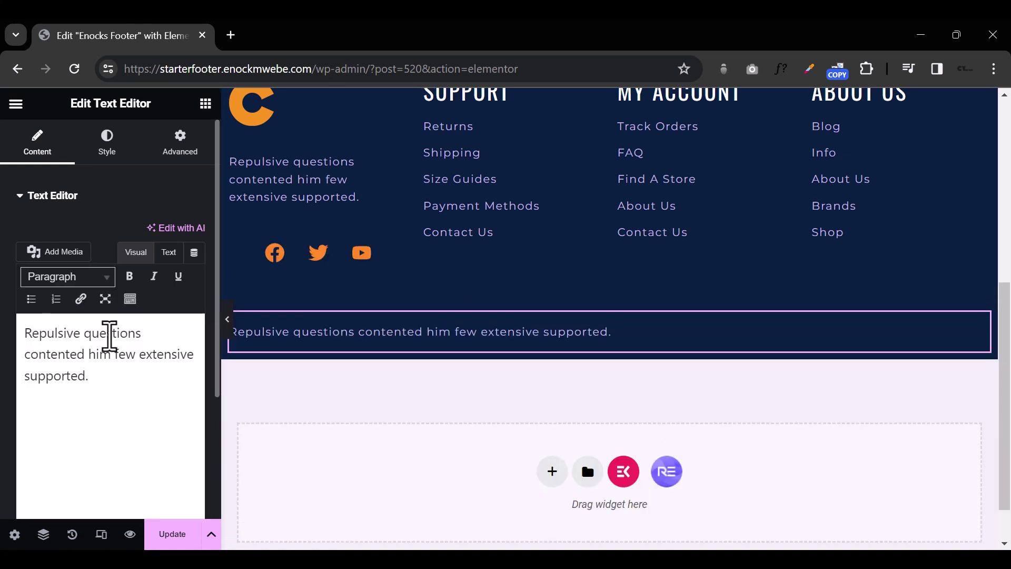
Step: Replace the copied text with a "© 2024 Created By" line ending in the creator's full name, and center it
triple_click(93, 332)
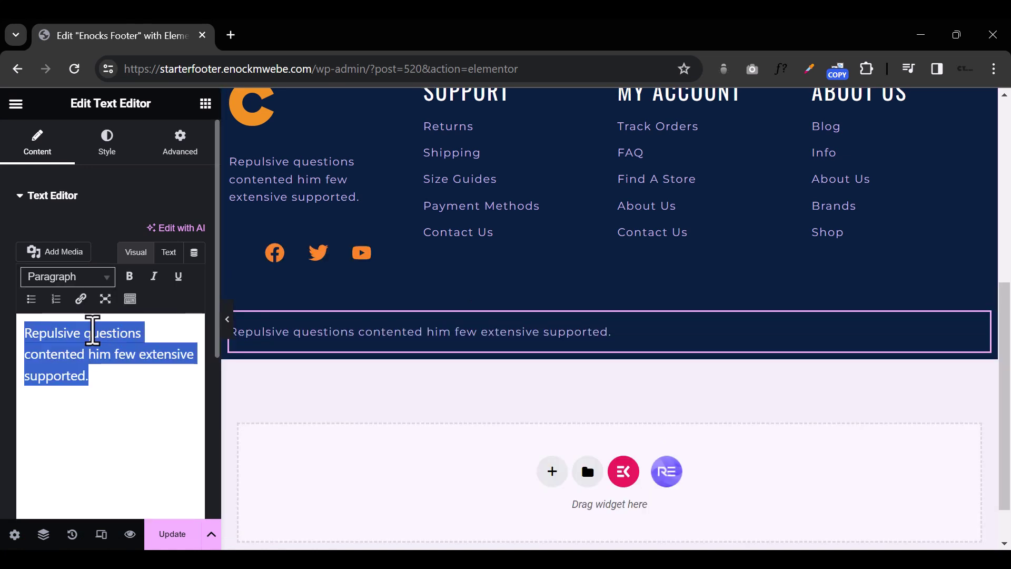
text(© 2024 Created By Enock Mwebe)
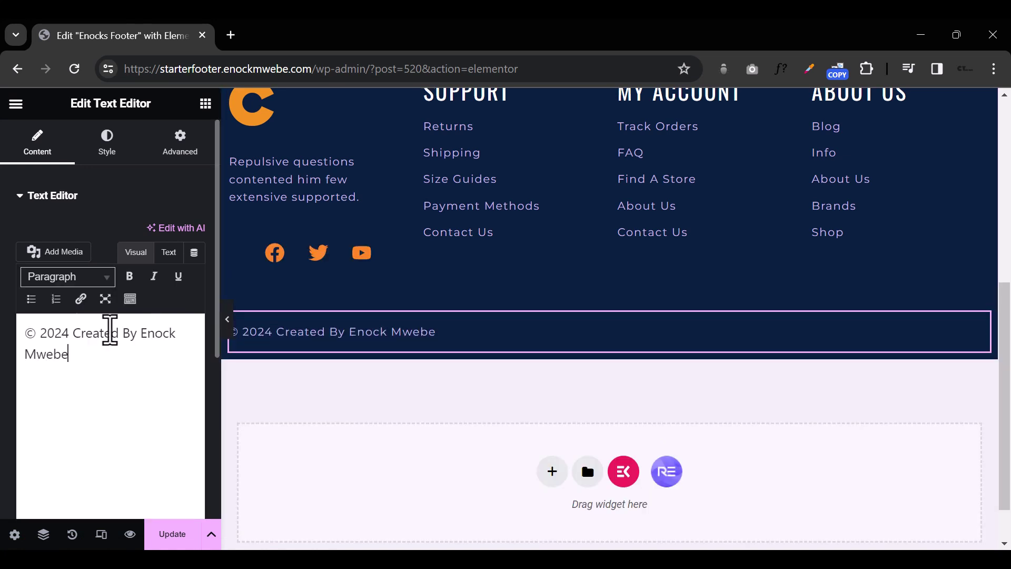
click(105, 150)
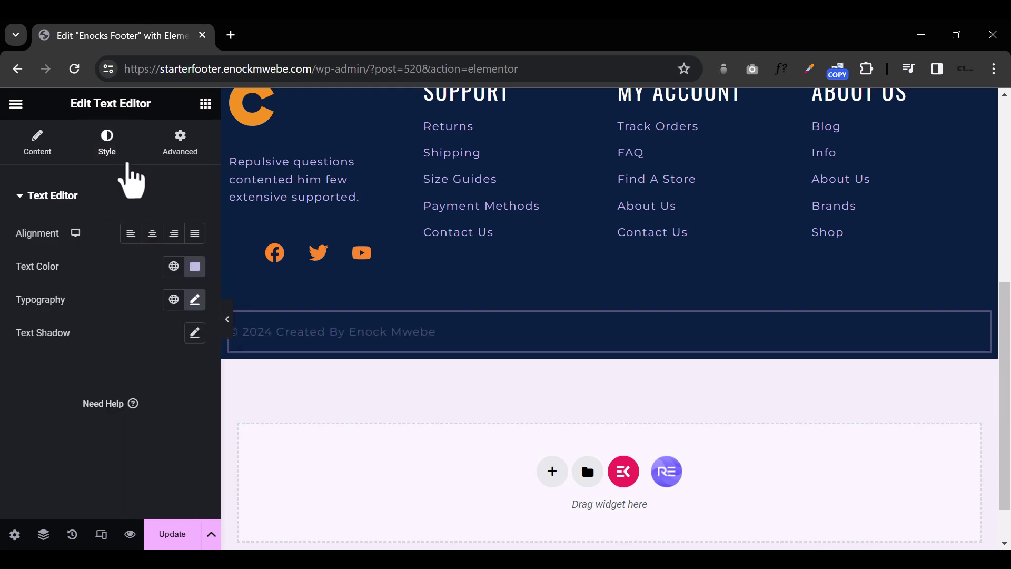
click(174, 234)
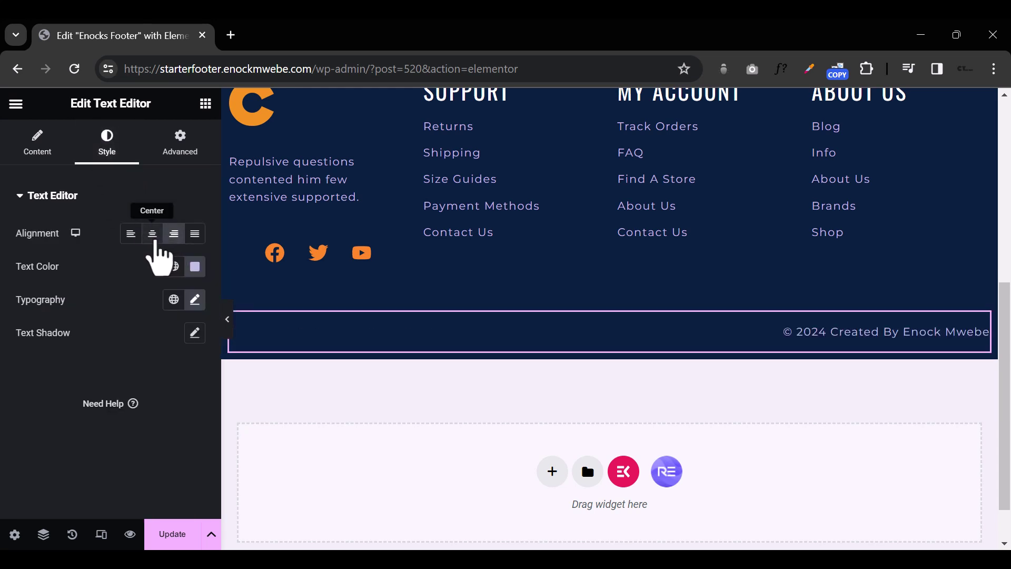
click(152, 234)
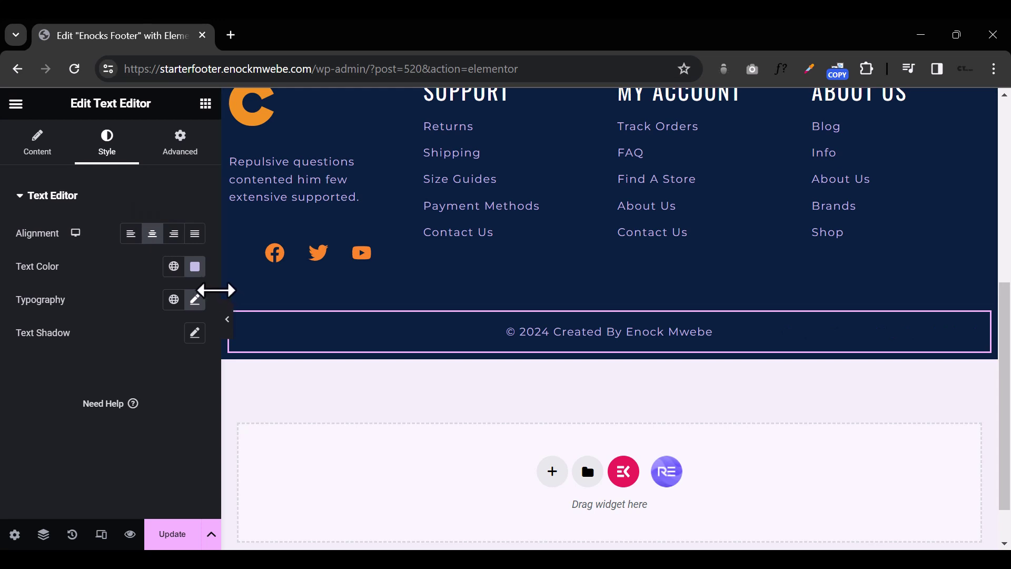
click(228, 326)
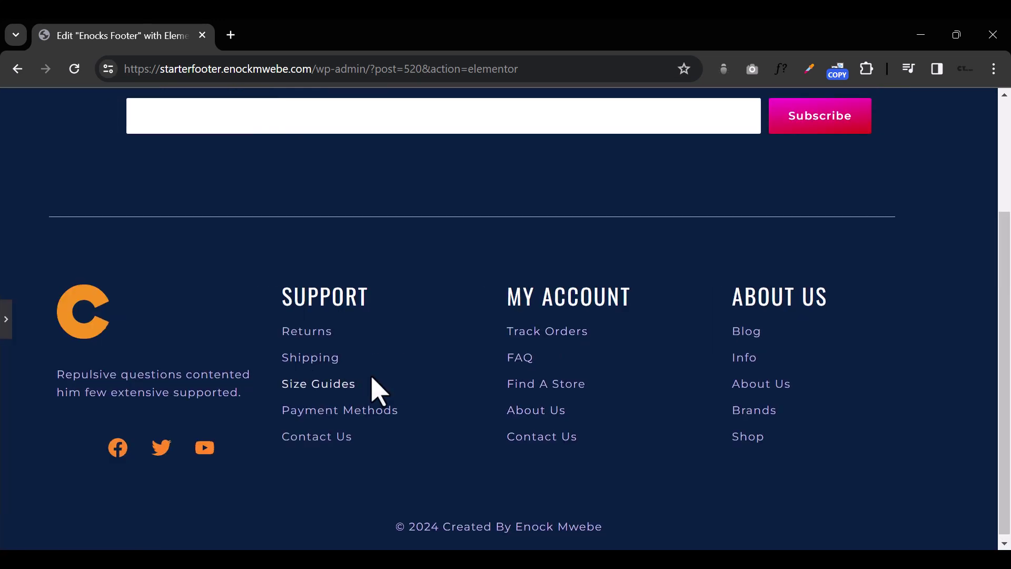
click(5, 327)
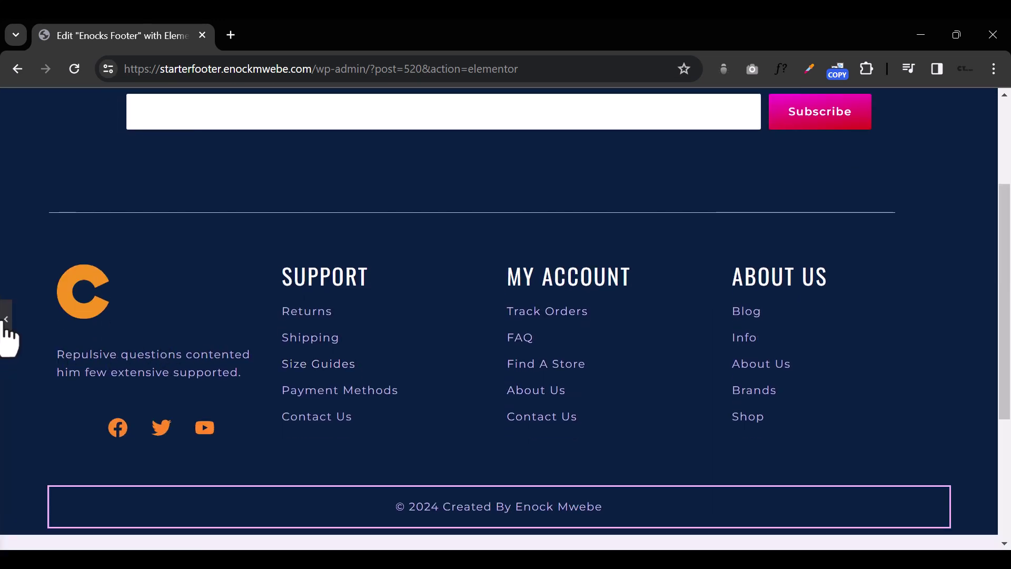
Step: Unlink the padding of the copyright container, set its bottom padding to 80 px, and review the footer at full width
scroll(611, 395, down, 4)
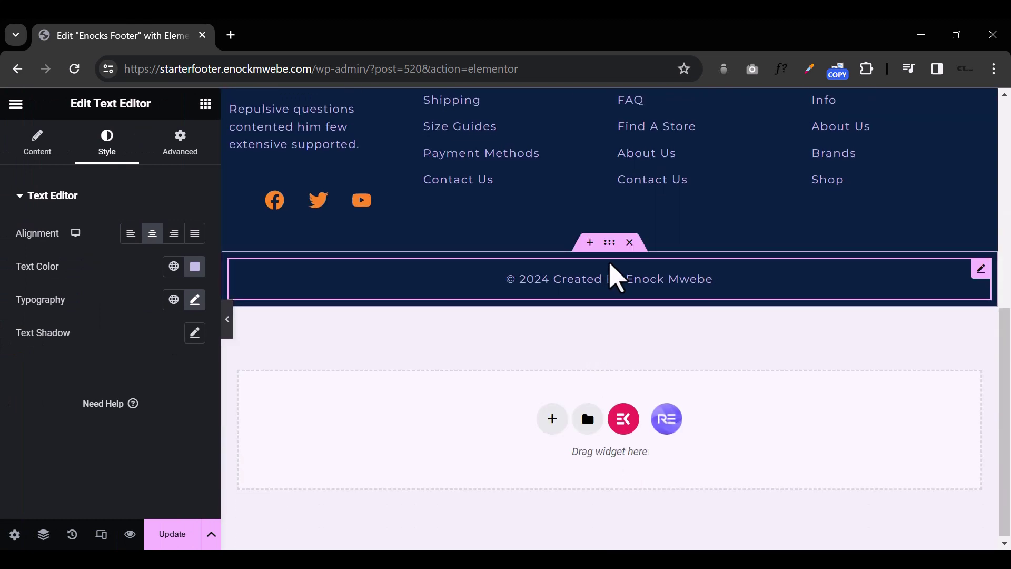
click(609, 243)
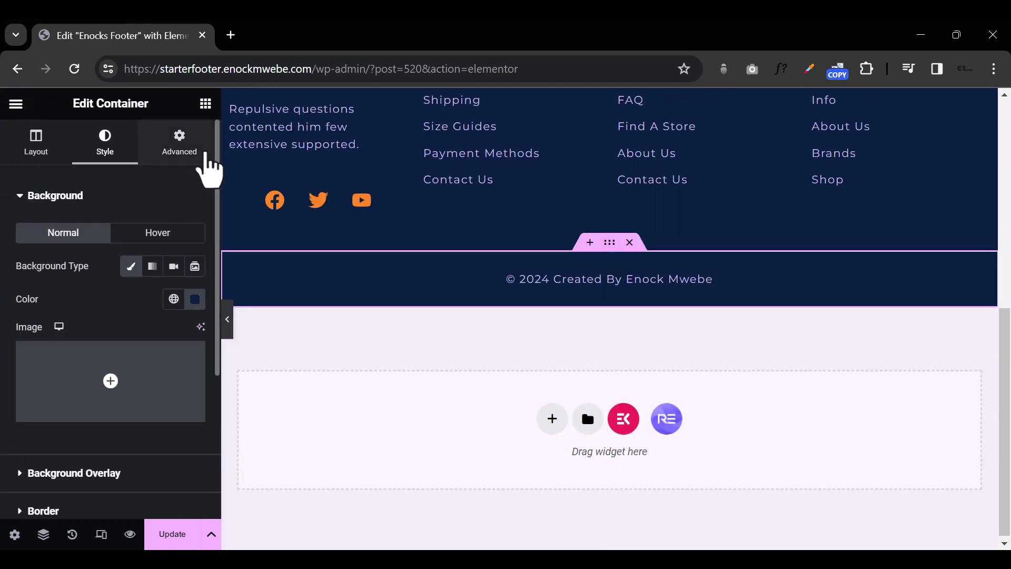
click(182, 154)
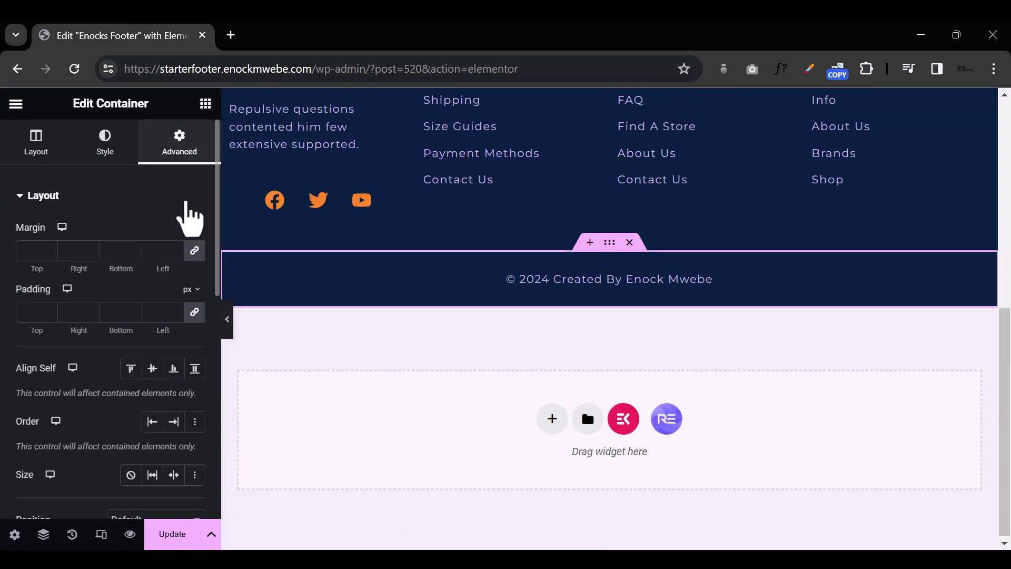
click(195, 312)
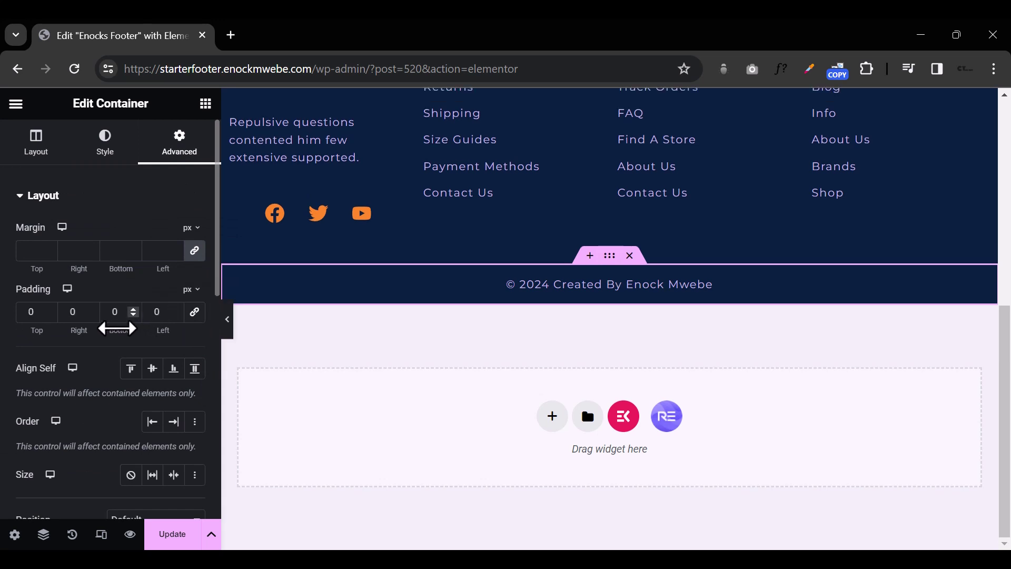
text(40)
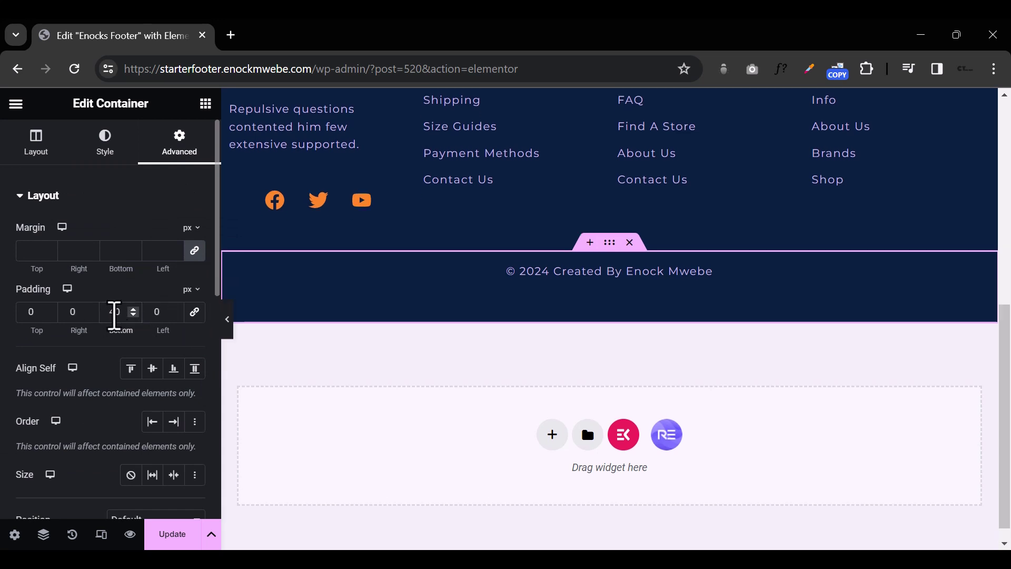
key(BackSpace)
key(BackSpace)
text(80)
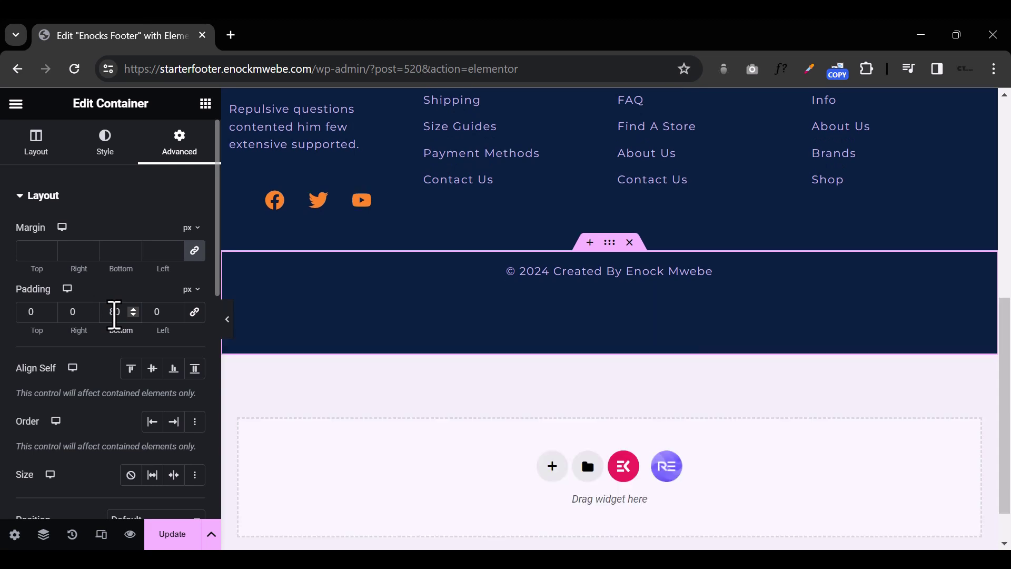
click(228, 319)
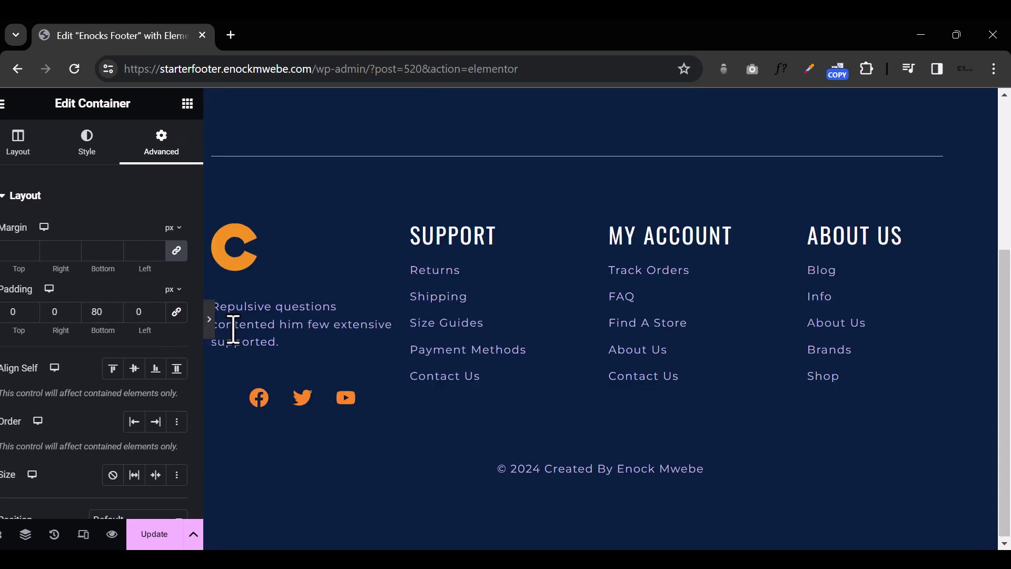
scroll(410, 416, up, 4)
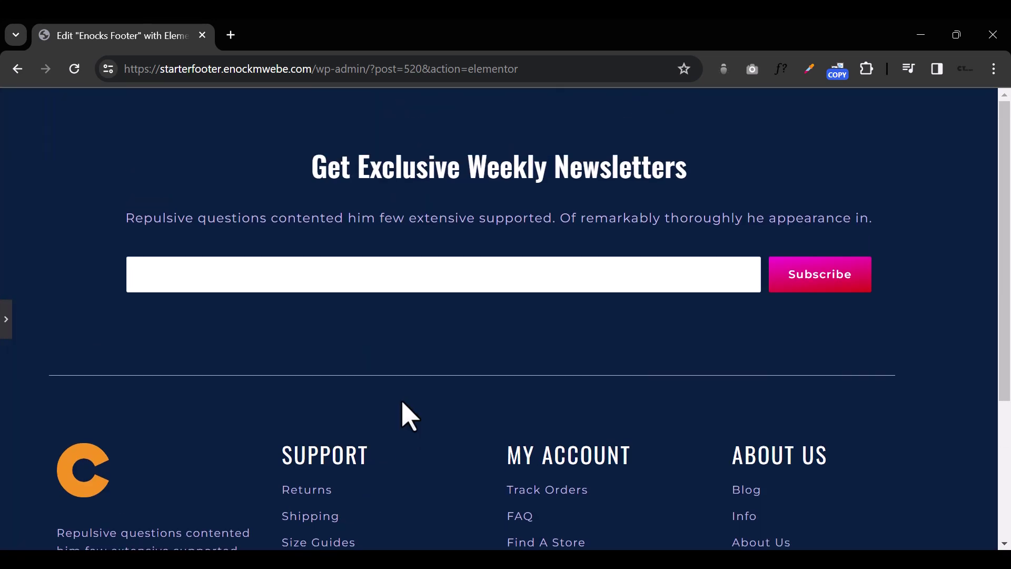
Step: Turn on responsive mode, check the footer in tablet portrait, and switch to the mobile portrait layout
click(6, 319)
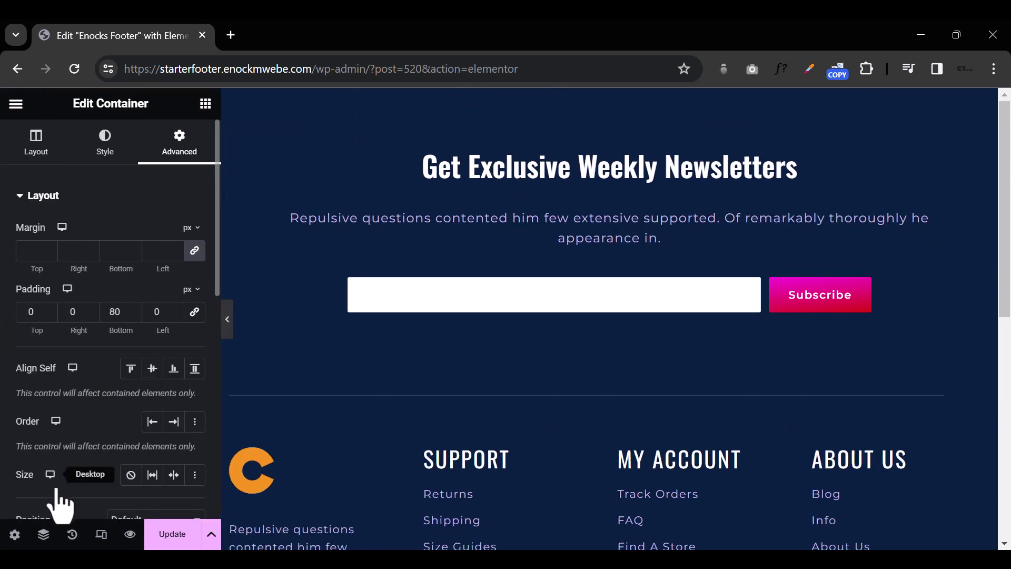
click(101, 534)
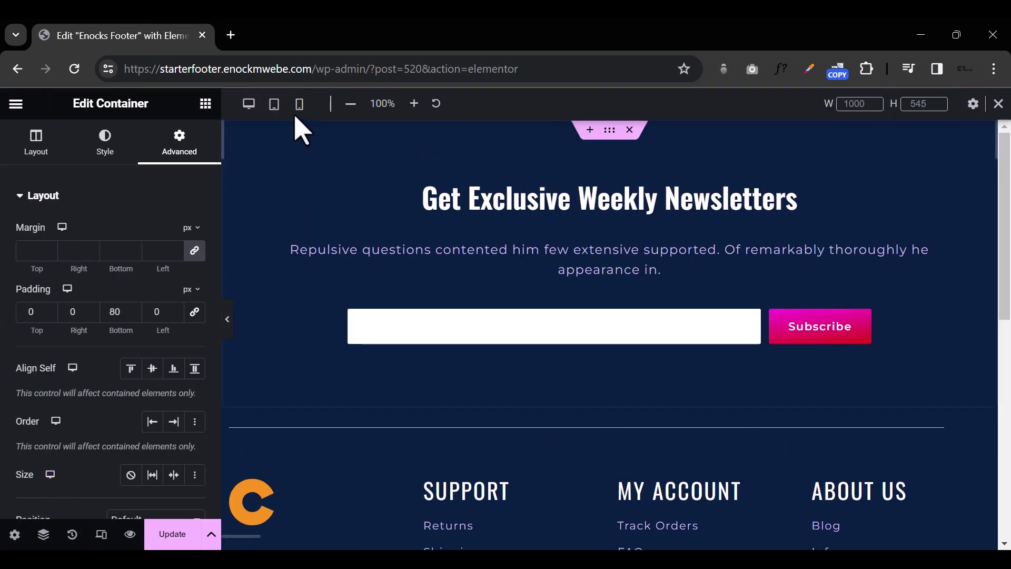
click(274, 104)
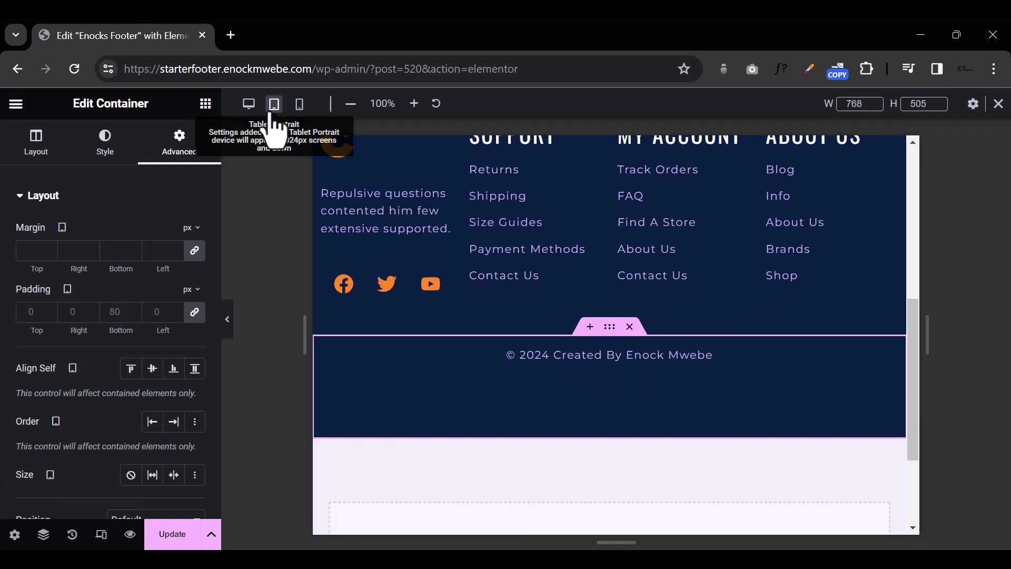
scroll(561, 393, up, 6)
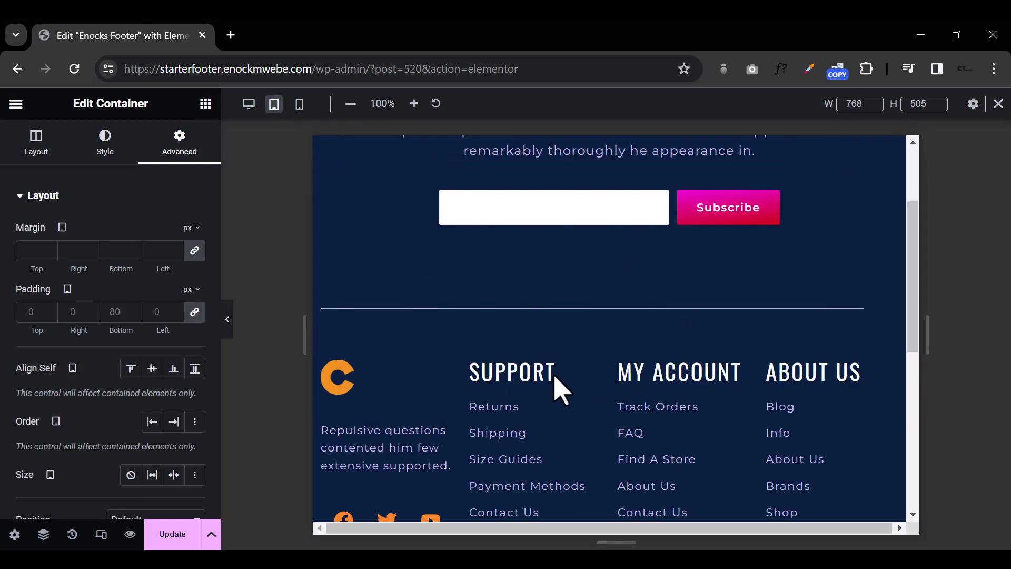
click(295, 113)
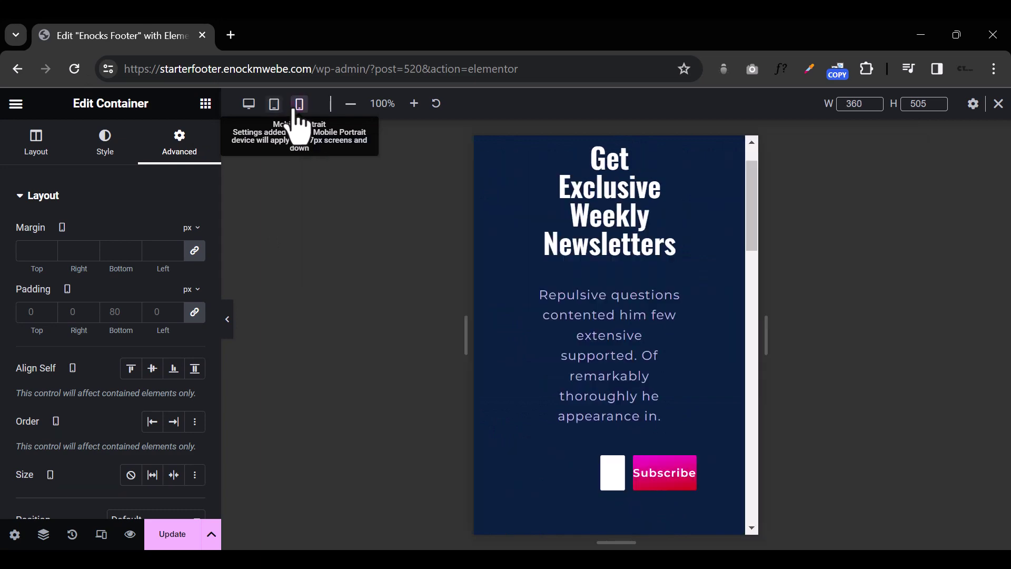
scroll(628, 393, up, 10)
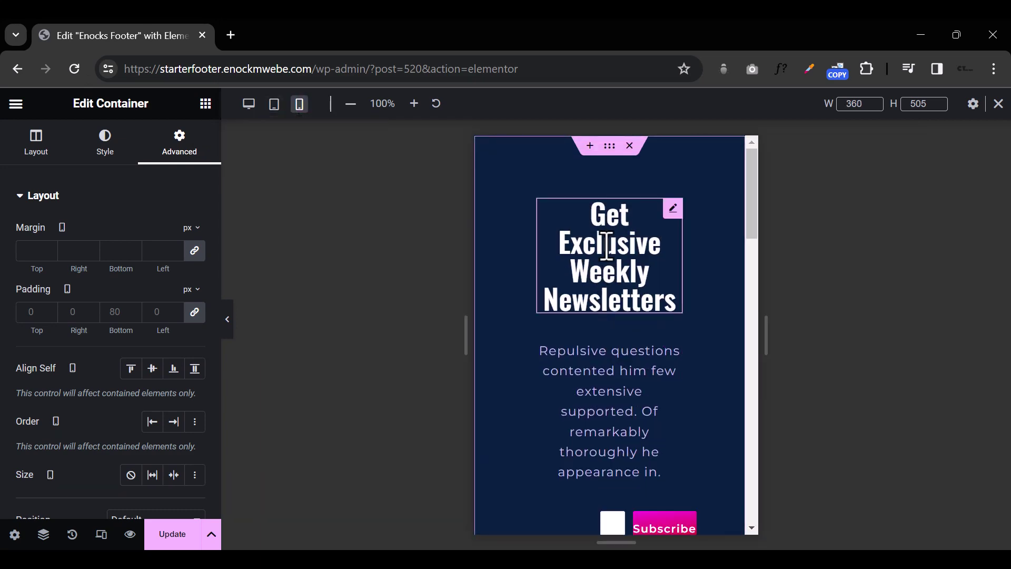
Step: Set the newsletter container's mobile padding to 30 px on all four sides
click(612, 244)
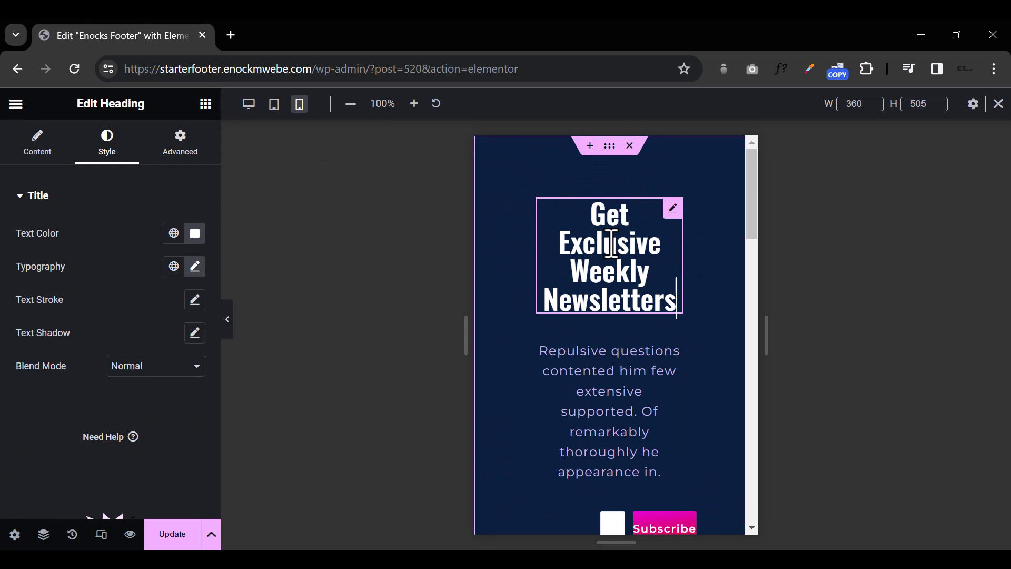
click(611, 147)
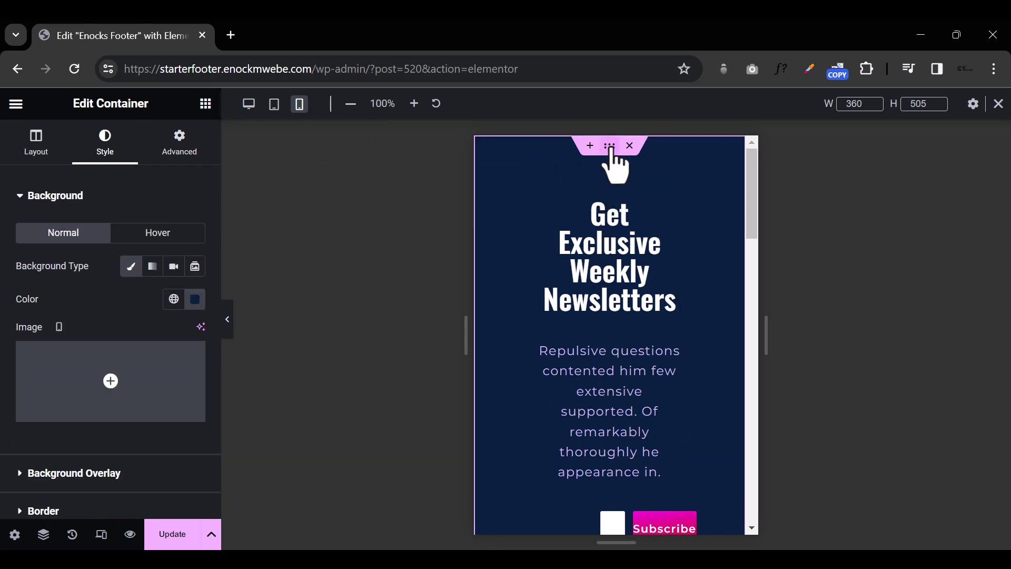
click(183, 151)
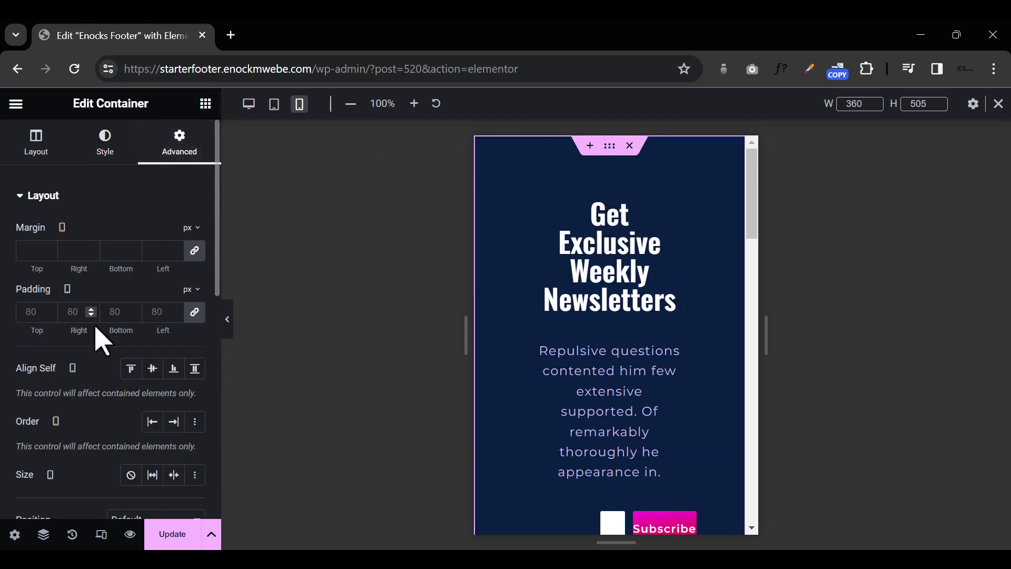
click(195, 312)
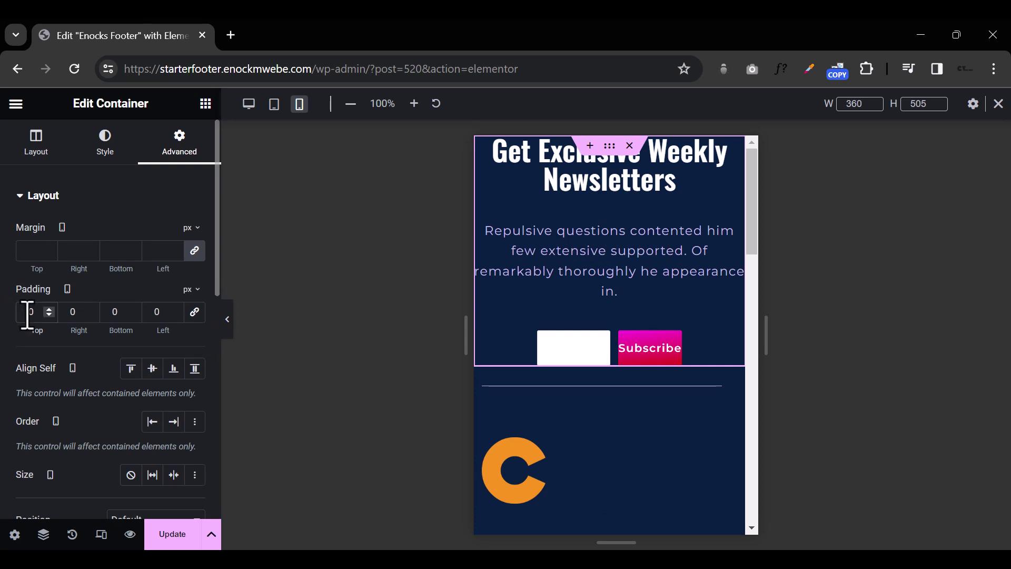
text(4)
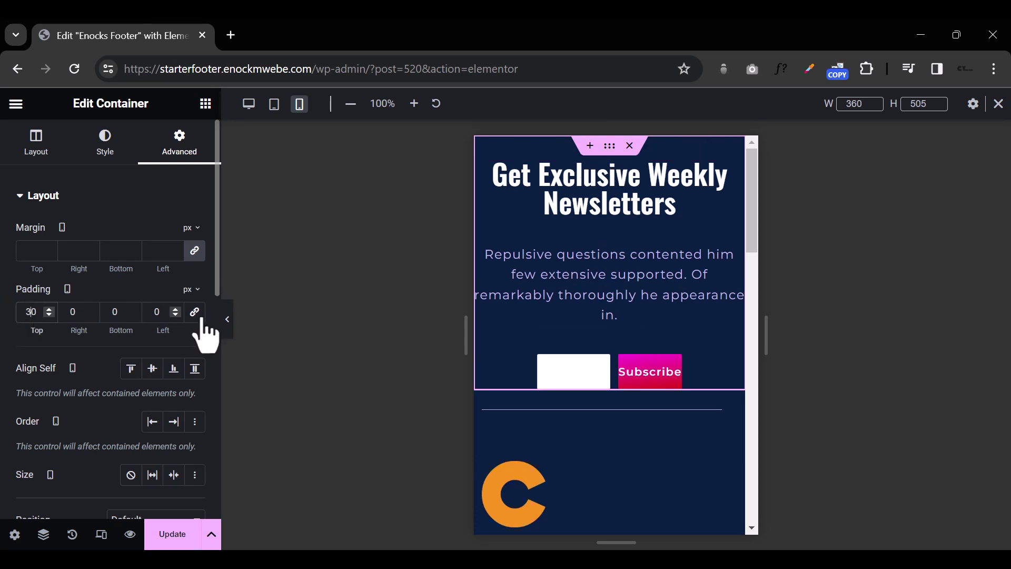
click(195, 313)
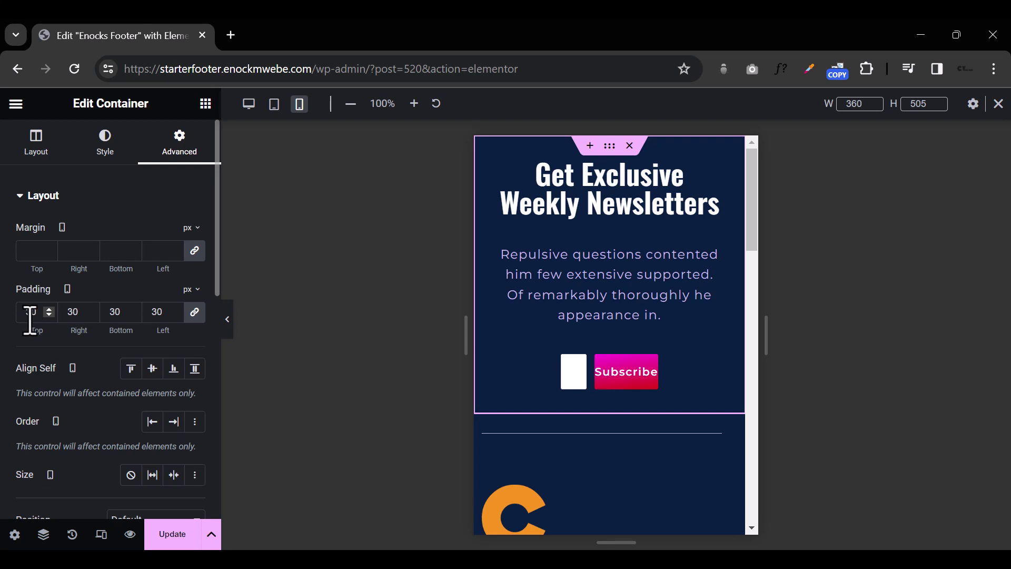
Step: Reduce the mobile font size of the "Get Exclusive Weekly Newsletters" heading to 29 px
click(567, 217)
click(194, 267)
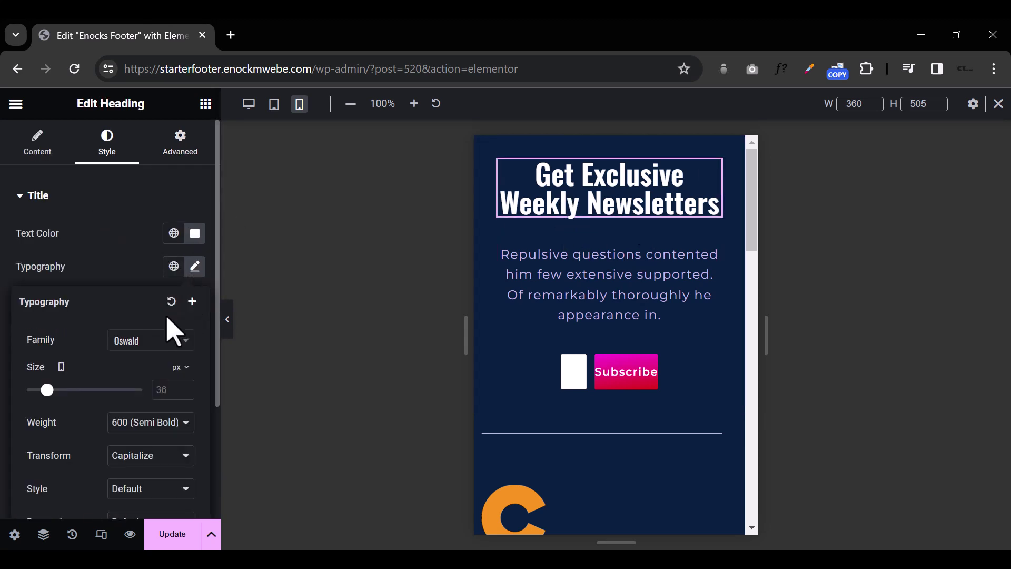
drag(48, 396, 44, 396)
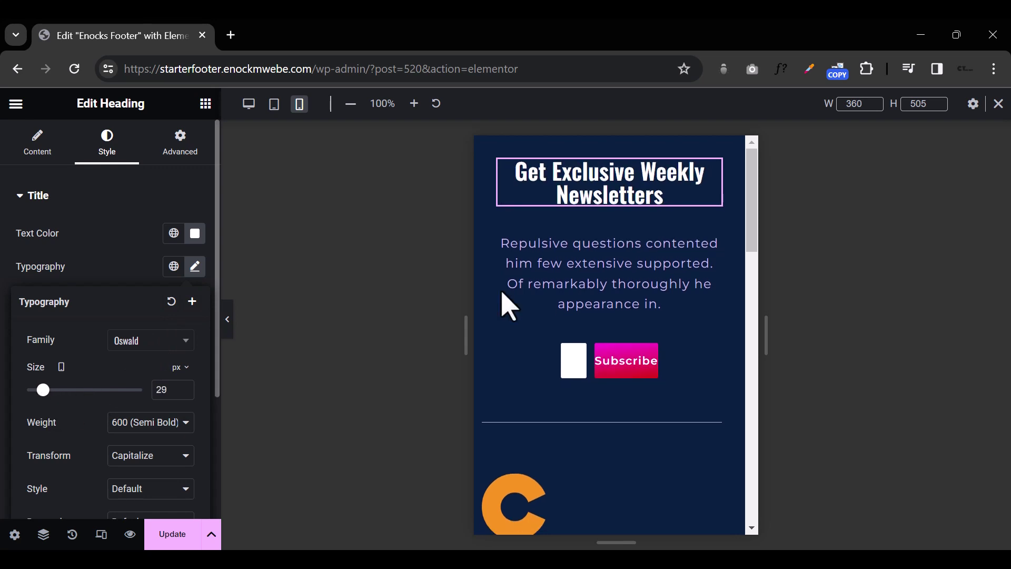
Step: Set the mobile padding of the inner container holding the subscribe form to 0 px on all sides
click(561, 246)
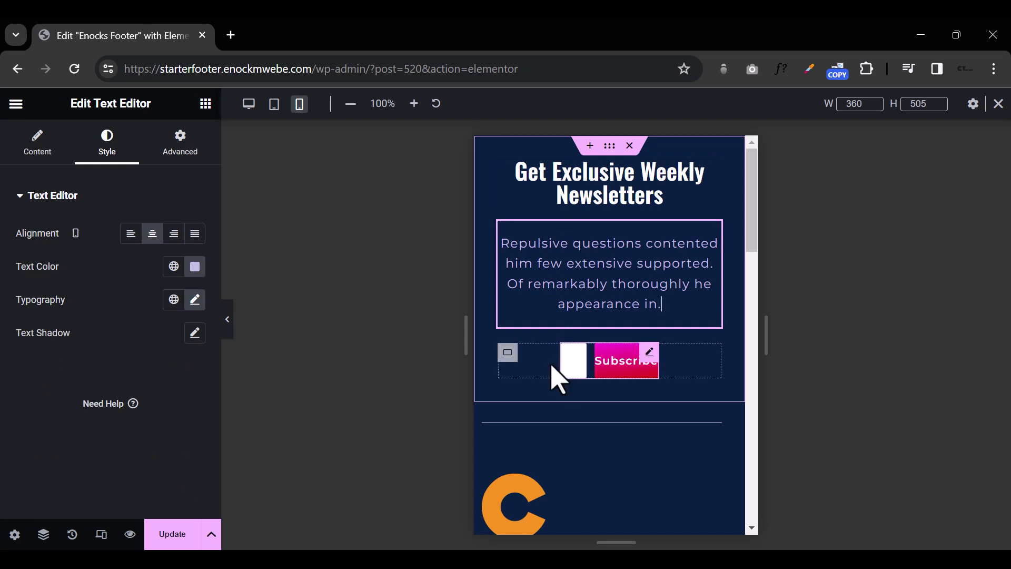
click(507, 353)
click(194, 313)
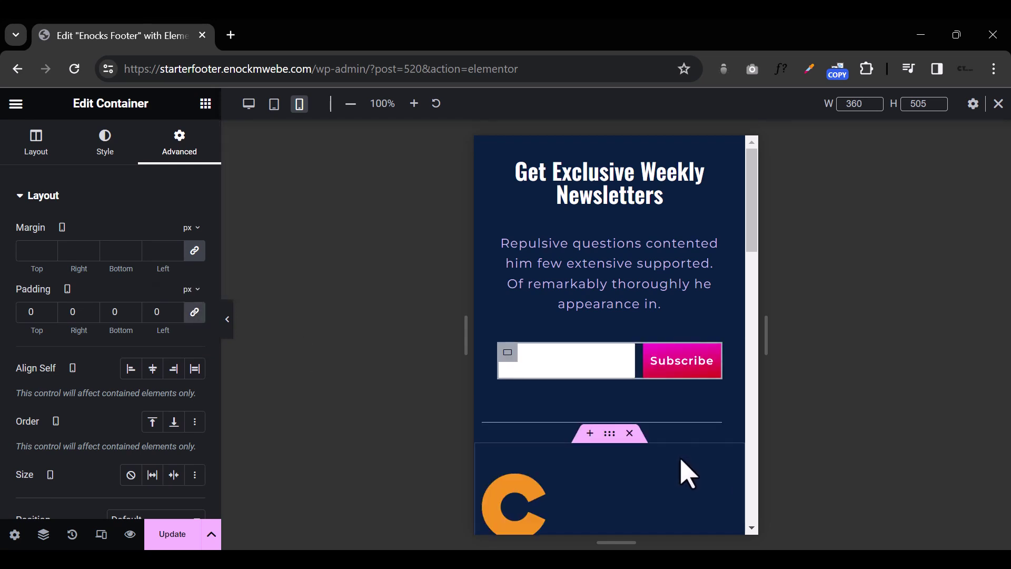
Step: Center the logo image and the paragraph beneath it in the mobile layout
scroll(667, 498, down, 3)
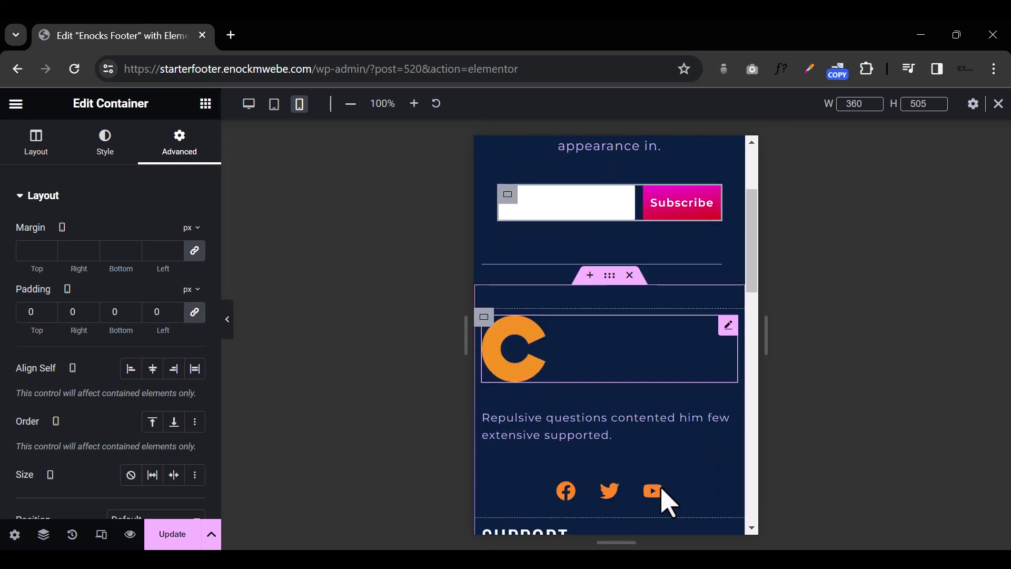
scroll(563, 382, down, 3)
scroll(556, 364, up, 1)
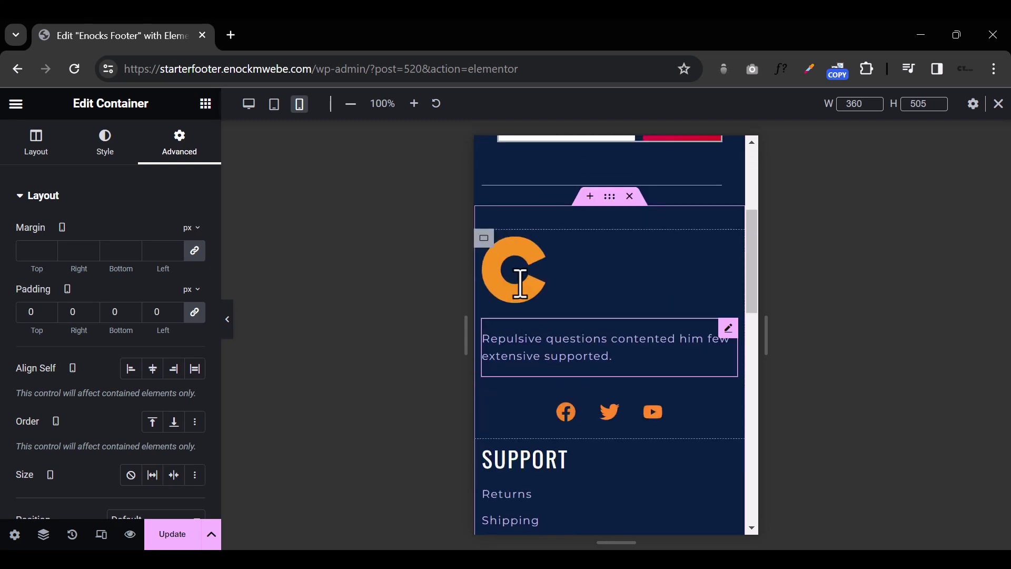
click(529, 283)
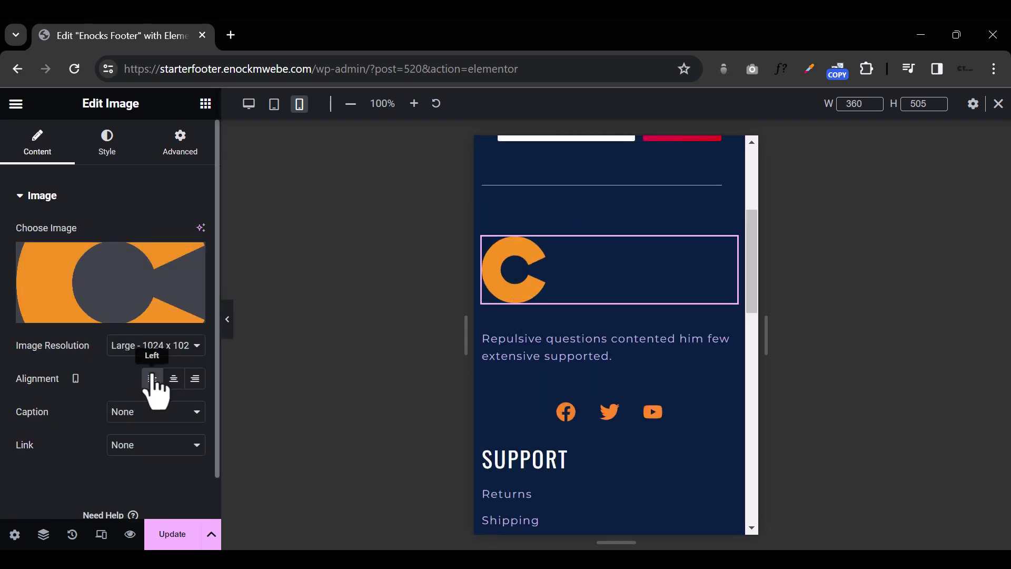
click(174, 379)
click(548, 353)
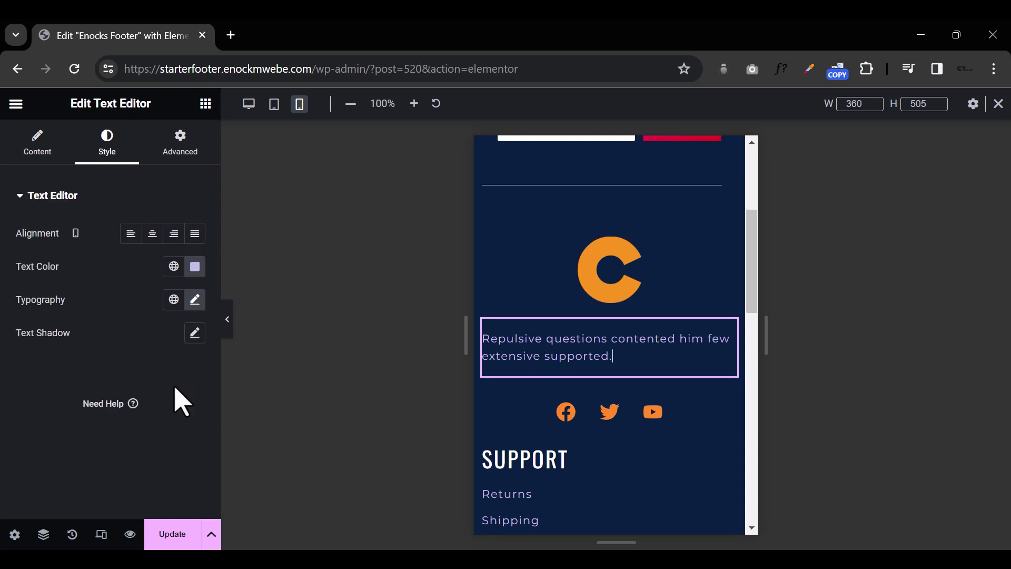
click(152, 236)
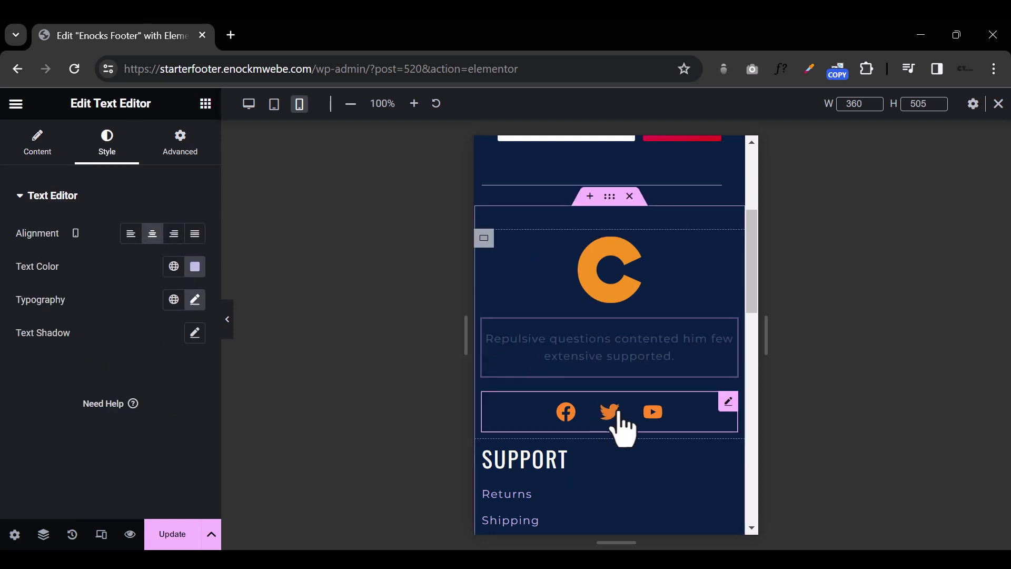
Step: Center the SUPPORT heading and its link list in the mobile layout
scroll(632, 448, down, 3)
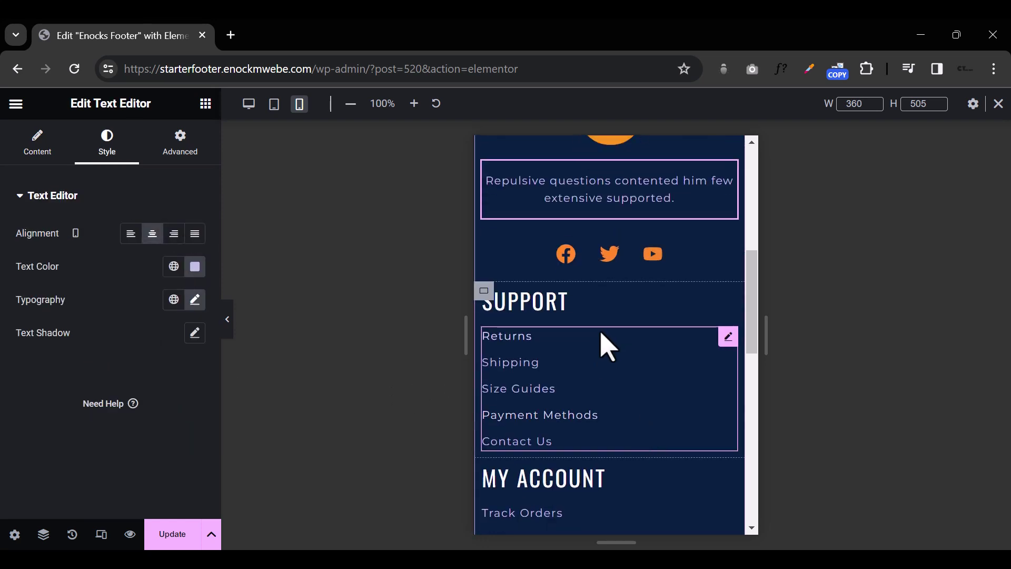
click(606, 311)
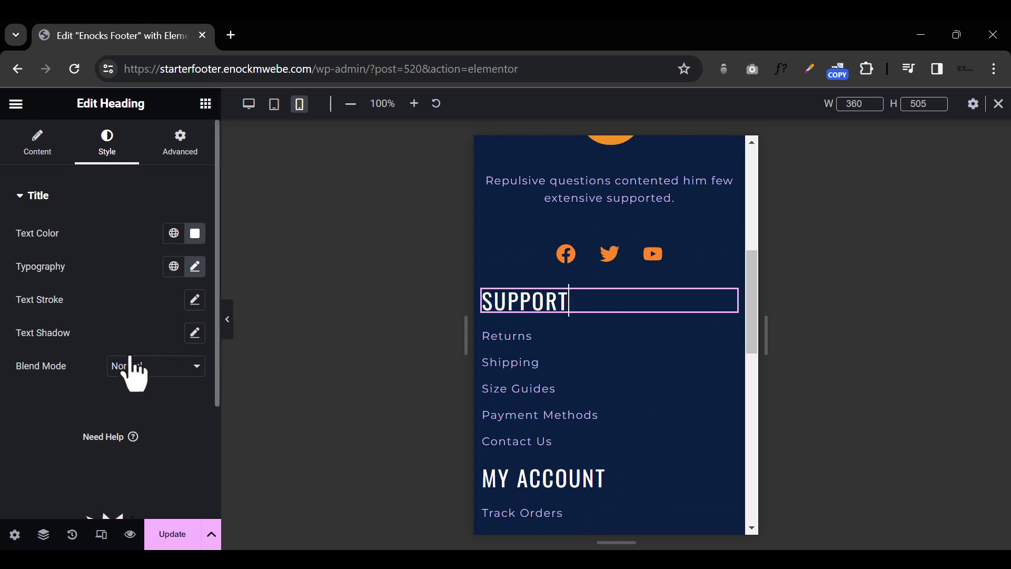
click(37, 151)
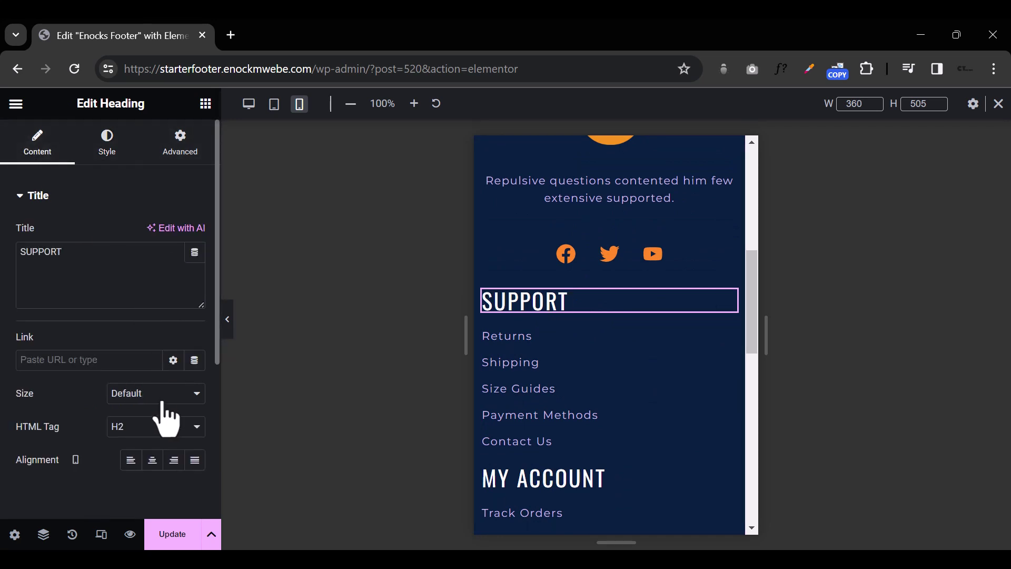
click(152, 460)
click(511, 388)
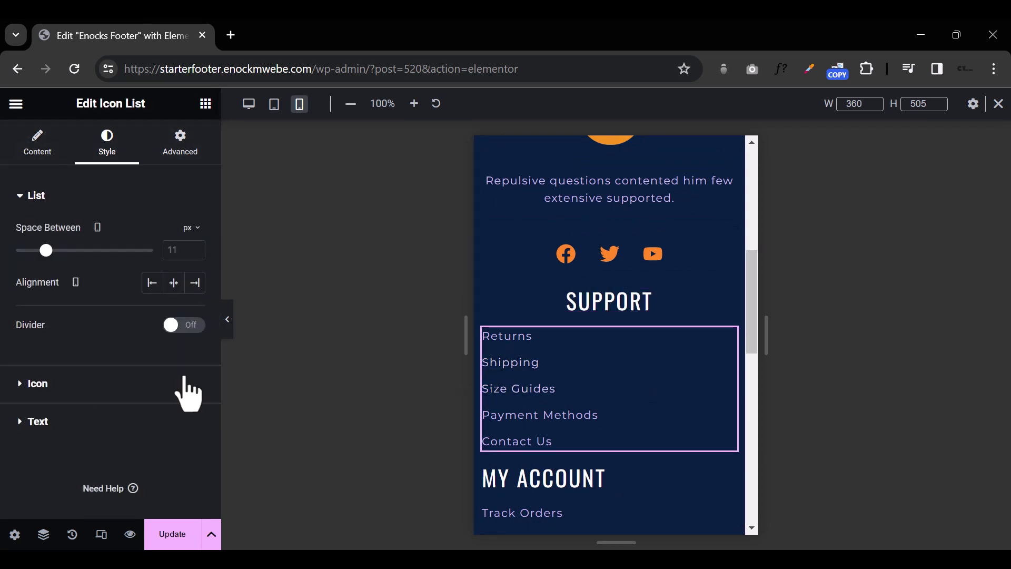
click(174, 285)
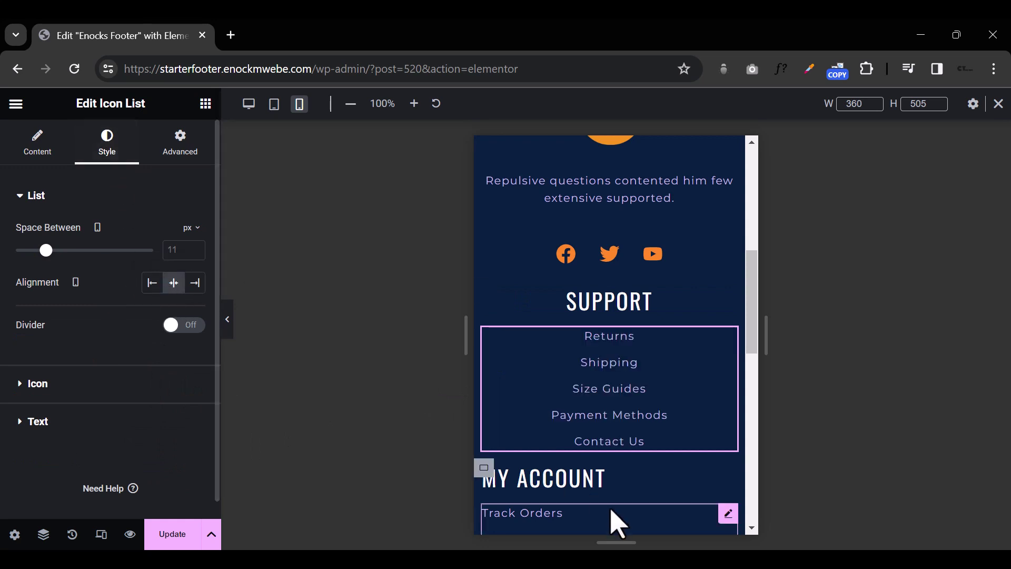
Step: Center the MY ACCOUNT heading and its link list in the mobile layout
click(606, 477)
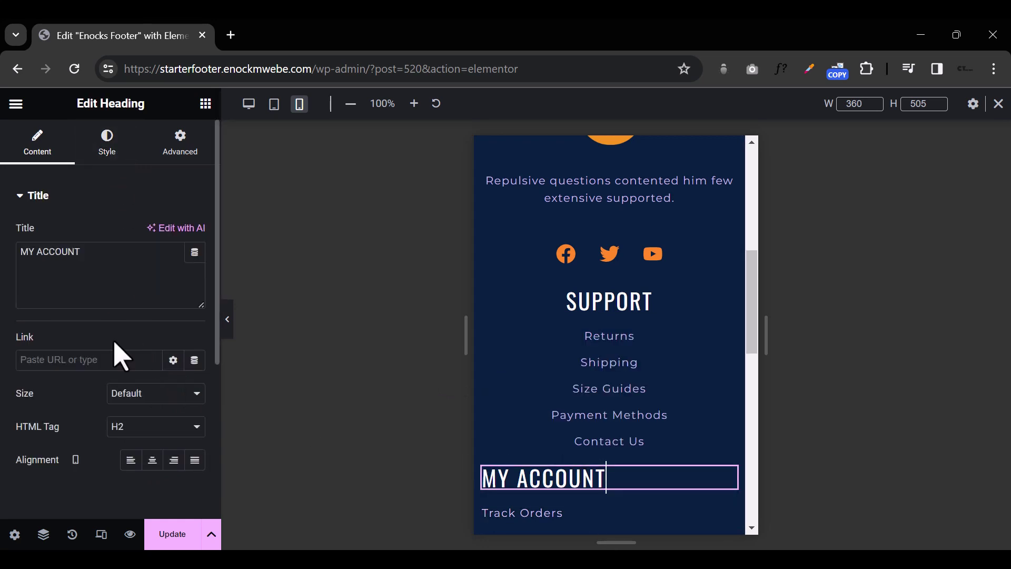
click(153, 460)
scroll(536, 319, down, 5)
click(535, 306)
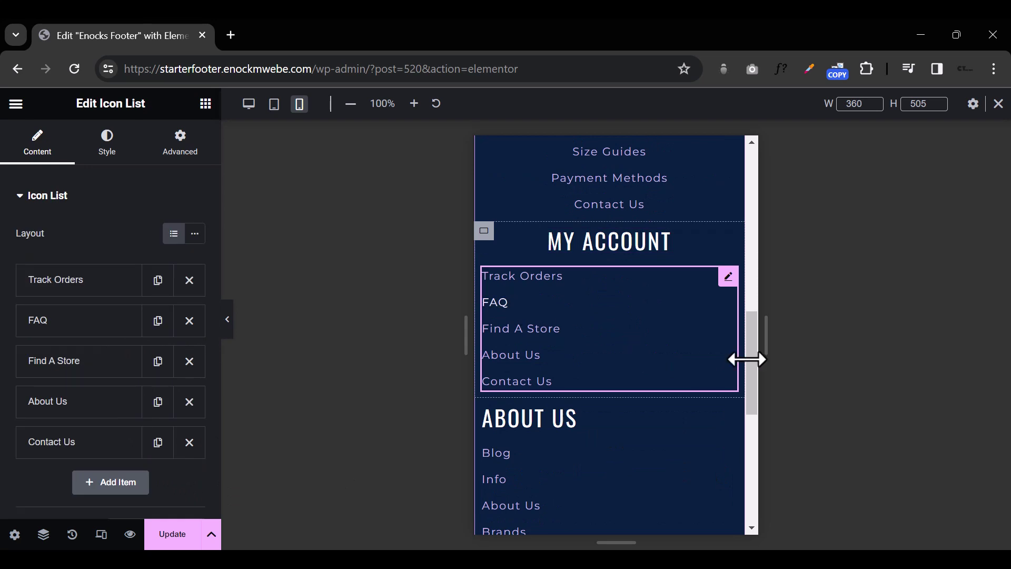
click(119, 156)
click(174, 283)
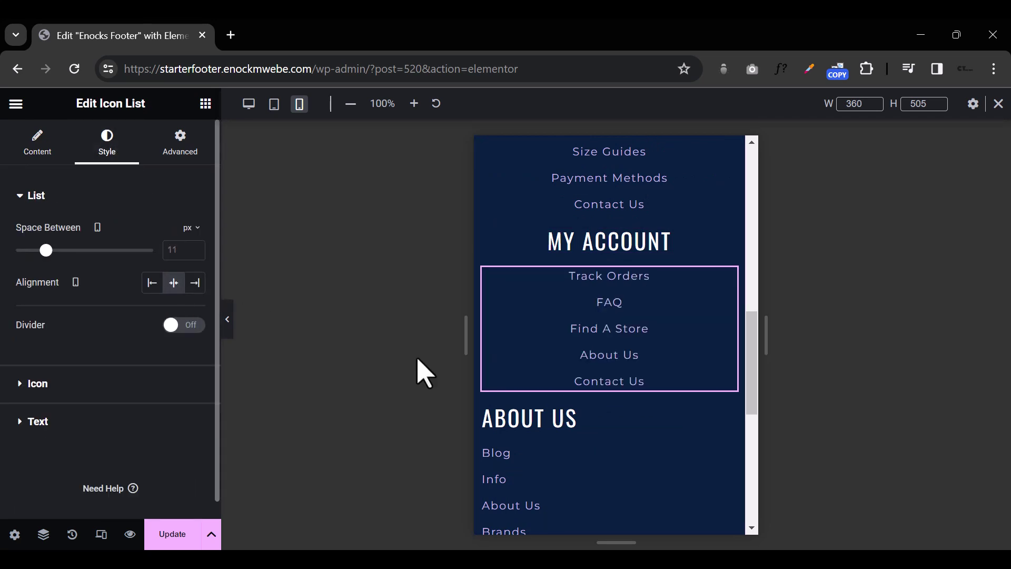
Step: Center the ABOUT US heading and its link list for mobile, and review the mobile footer with the editing panel hidden
scroll(553, 361, down, 5)
click(574, 180)
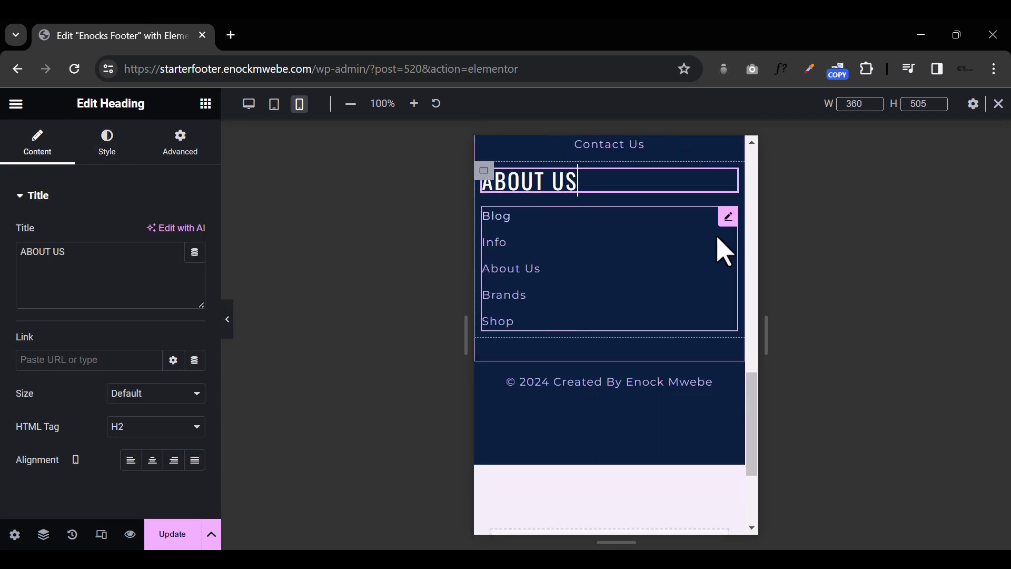
click(152, 459)
click(534, 275)
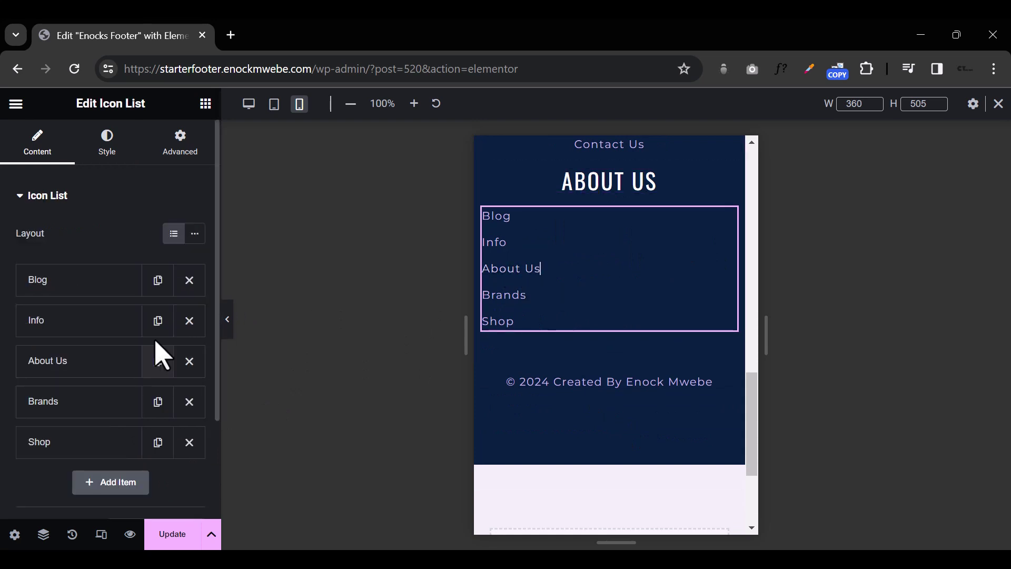
click(106, 140)
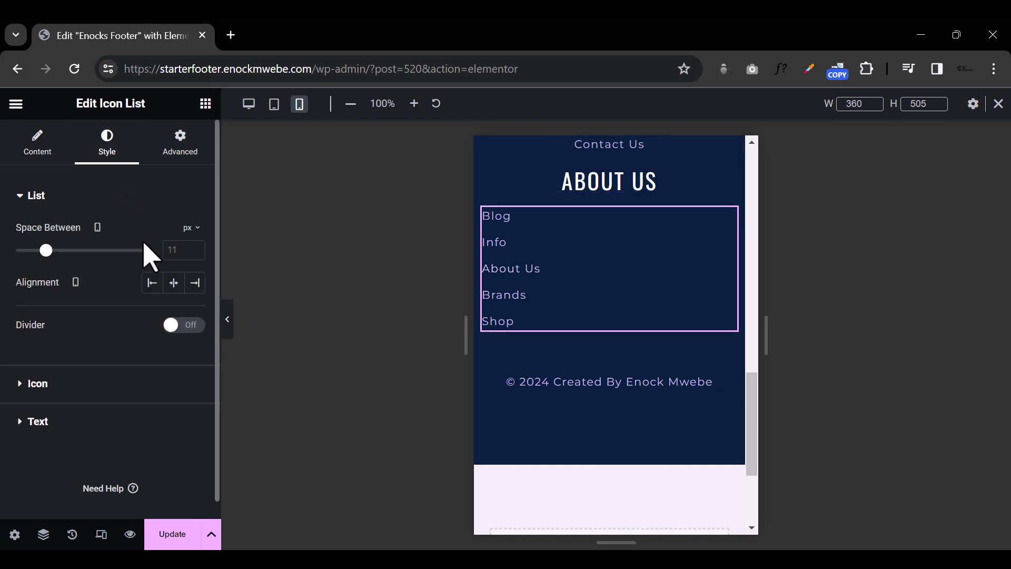
click(174, 283)
scroll(629, 427, up, 10)
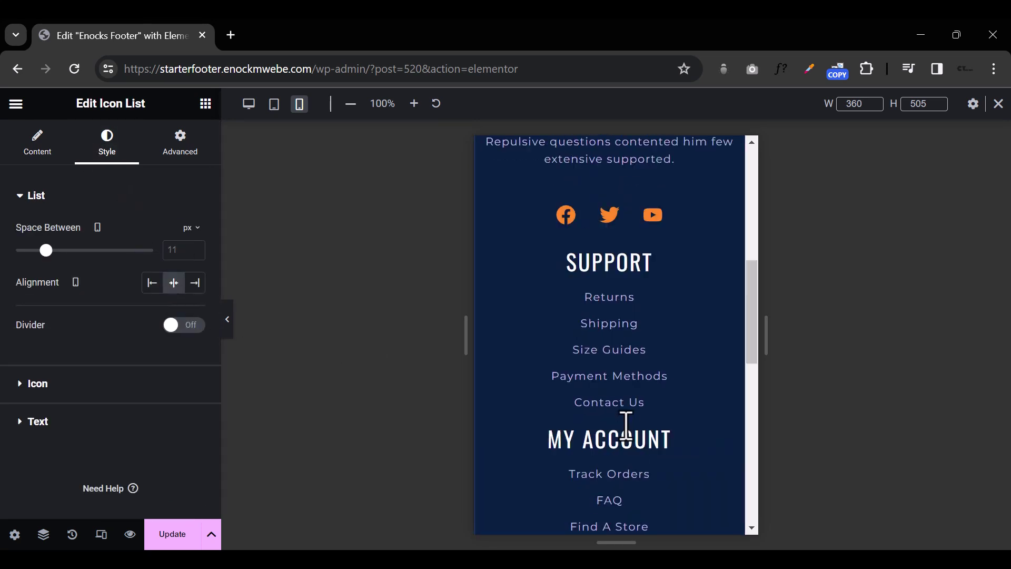
scroll(627, 437, up, 3)
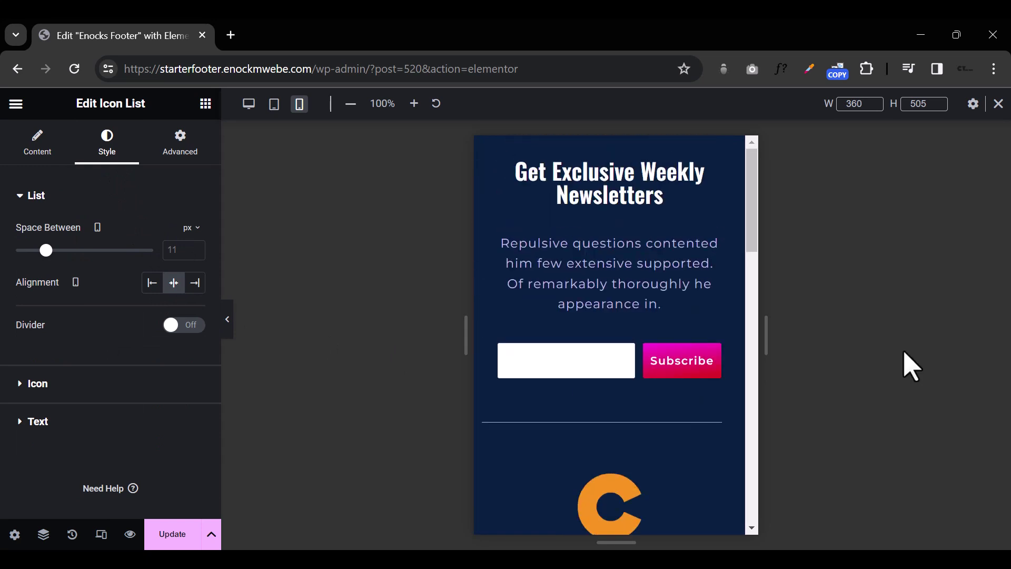
click(231, 324)
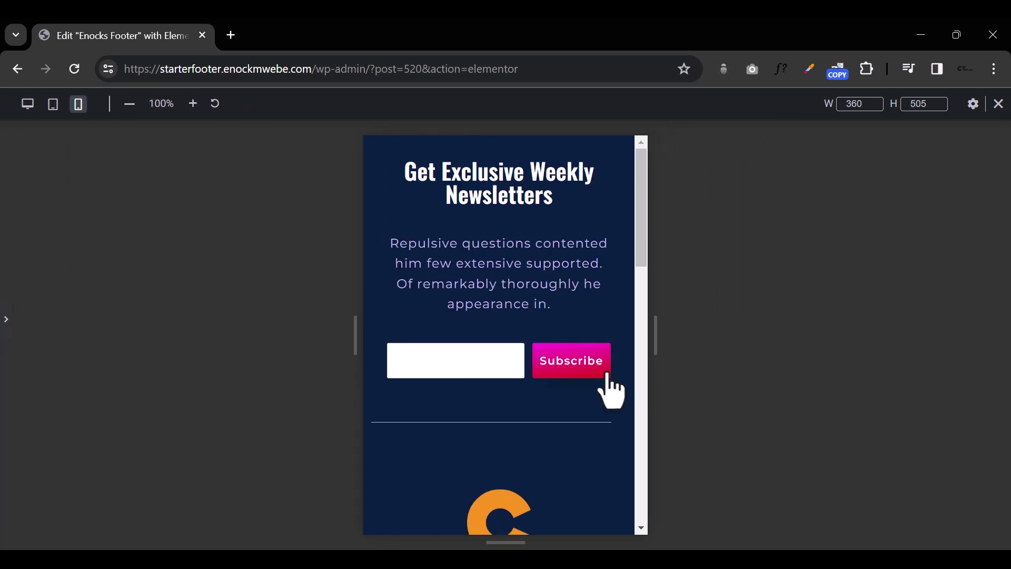
Step: Review the whole footer in the mobile preview and in the tablet preview, from the newsletter form to the copyright bar
scroll(609, 388, down, 12)
scroll(616, 390, down, 1)
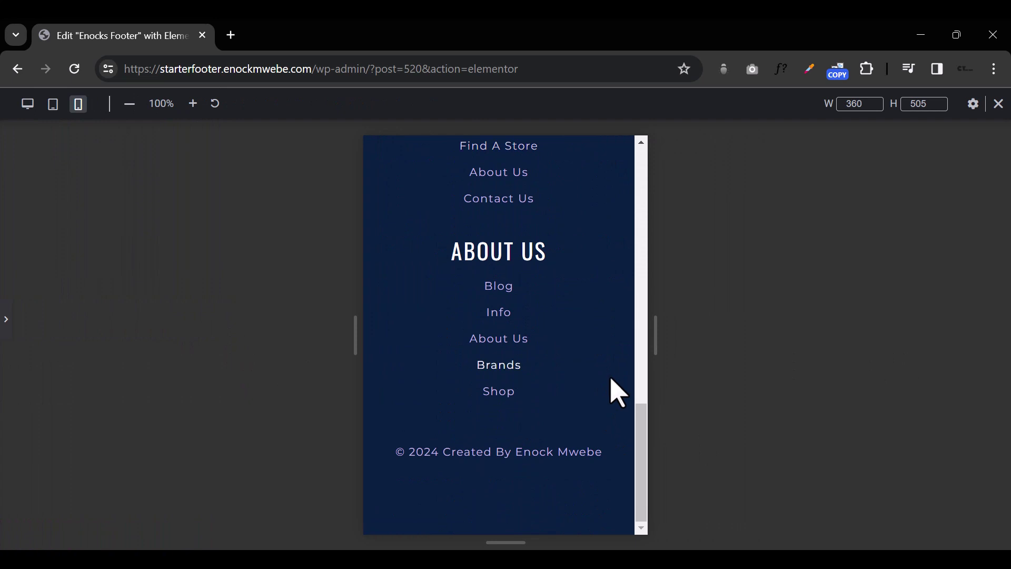
scroll(612, 383, up, 12)
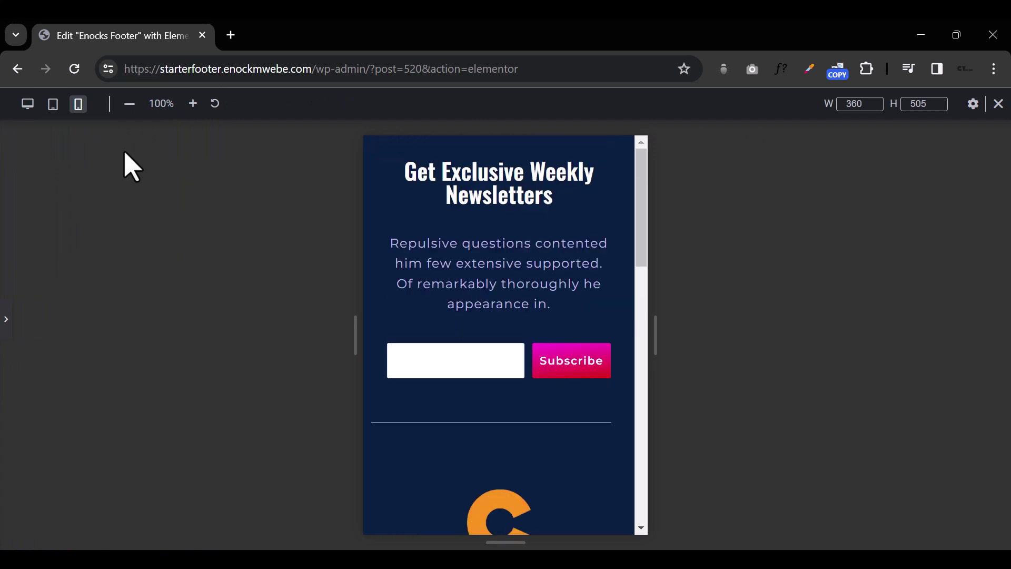
click(53, 104)
scroll(542, 307, down, 4)
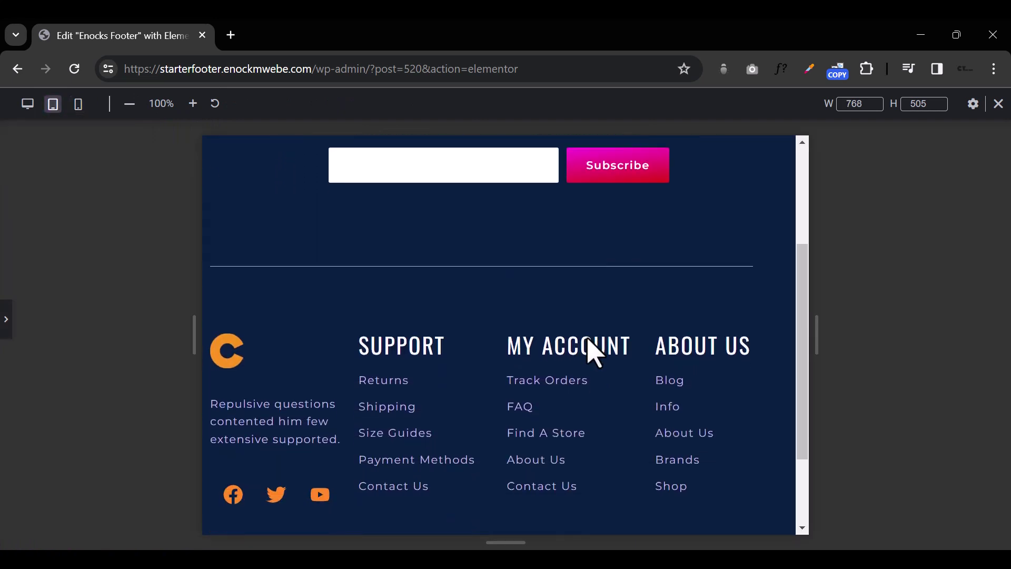
scroll(677, 345, down, 3)
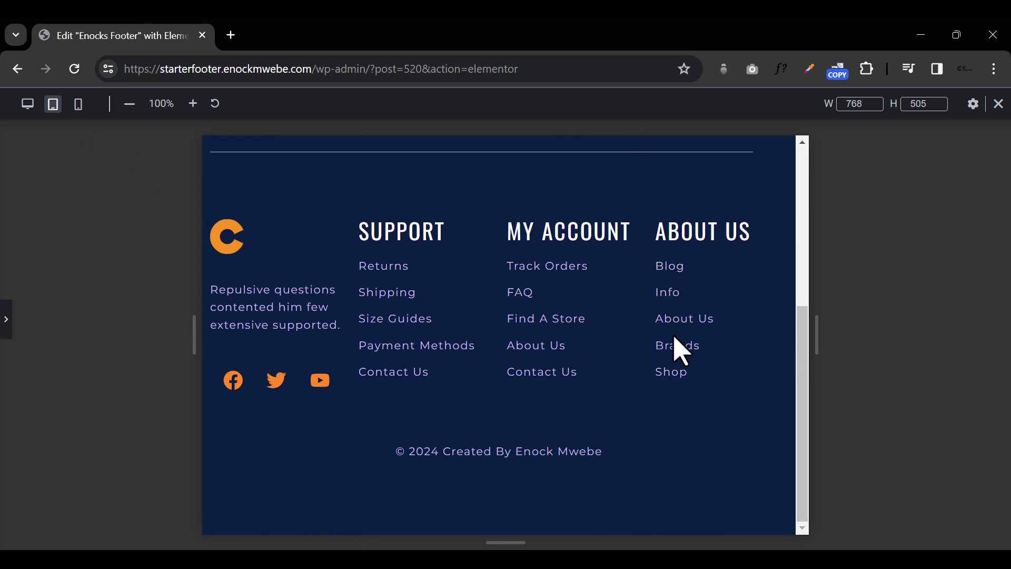
scroll(681, 351, up, 6)
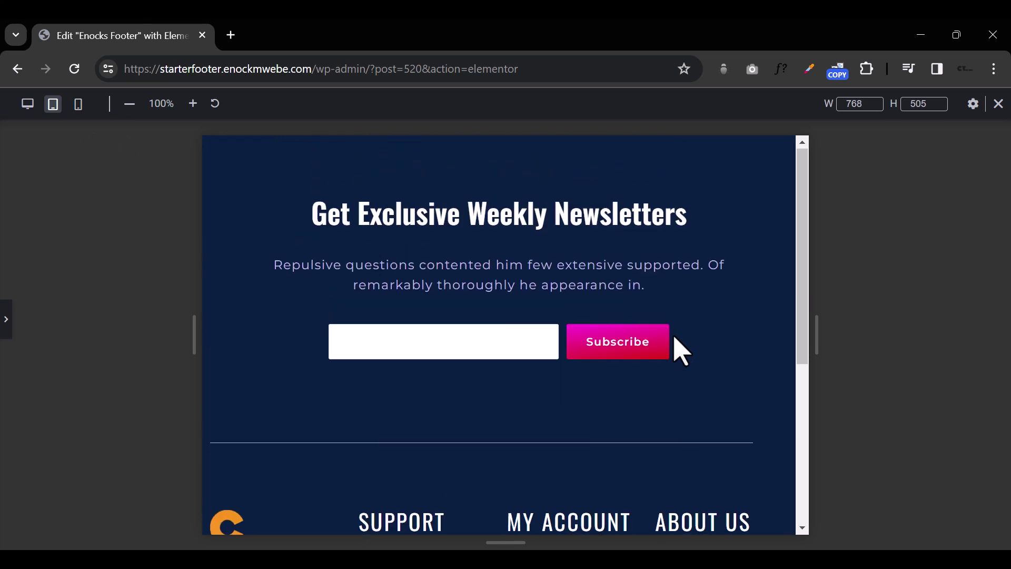
Step: Return to the desktop preview to check the footer layout, and show the hidden editing panel again
click(28, 105)
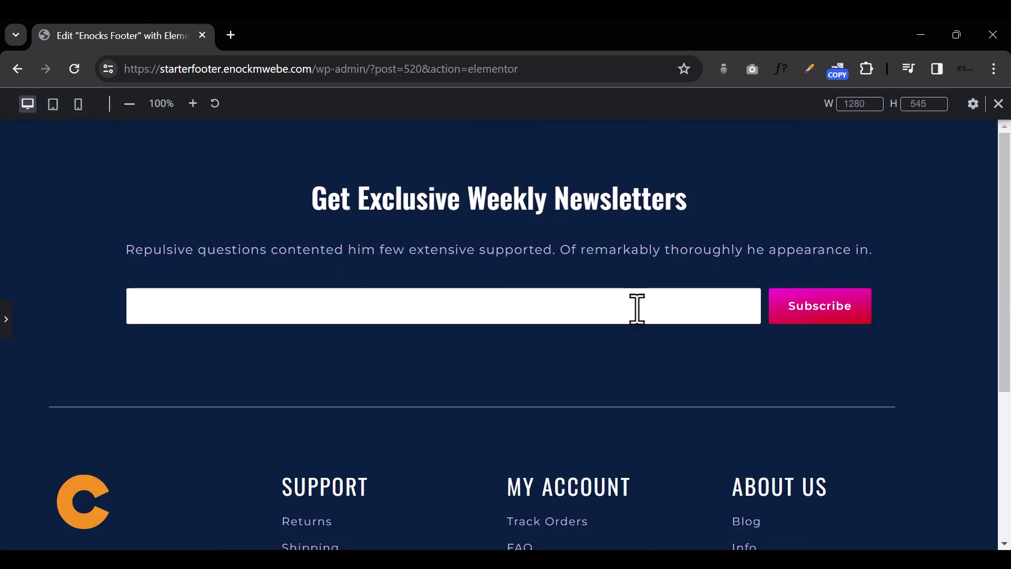
scroll(637, 309, down, 2)
click(5, 320)
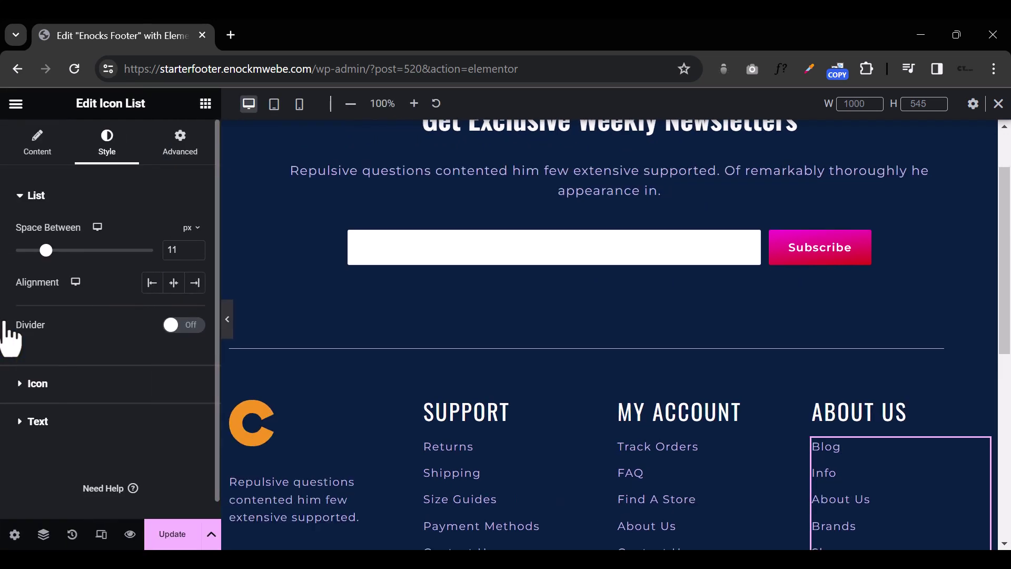